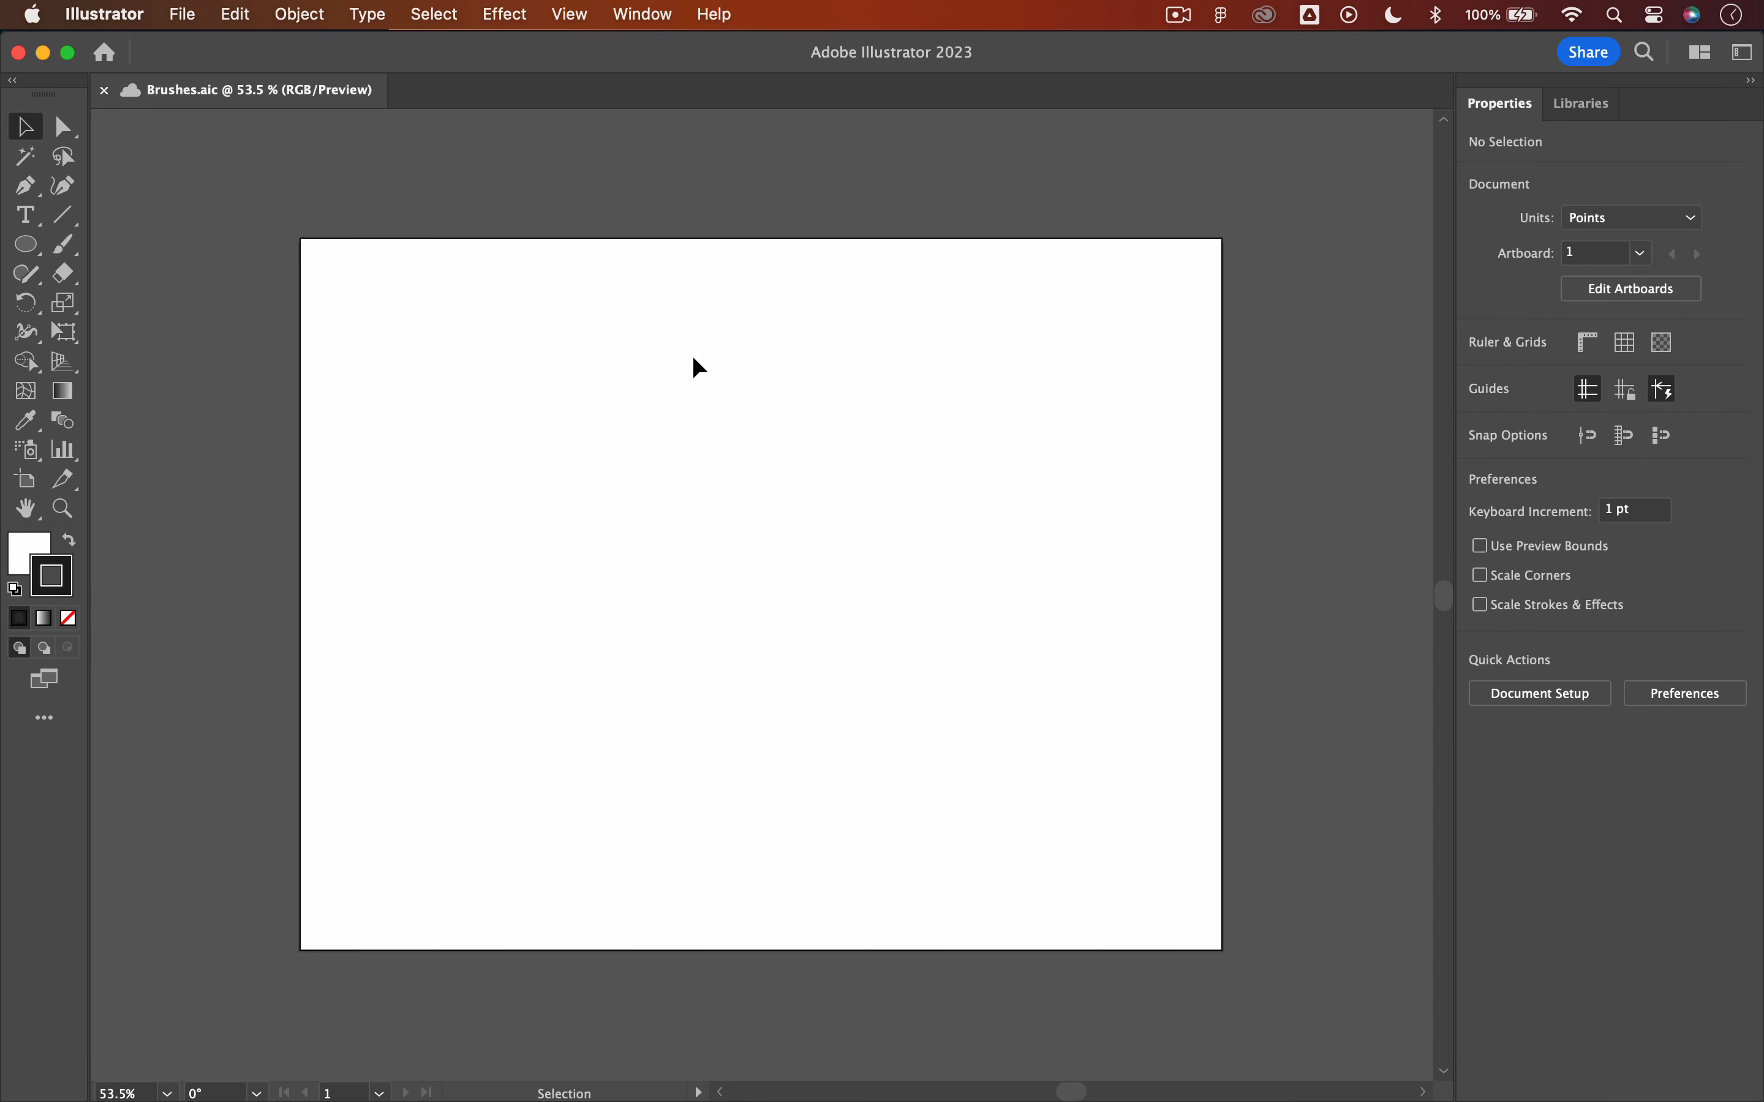
Open the Artistic_Calligraphic brush library and place it beside the artboard's upper part
click(642, 15)
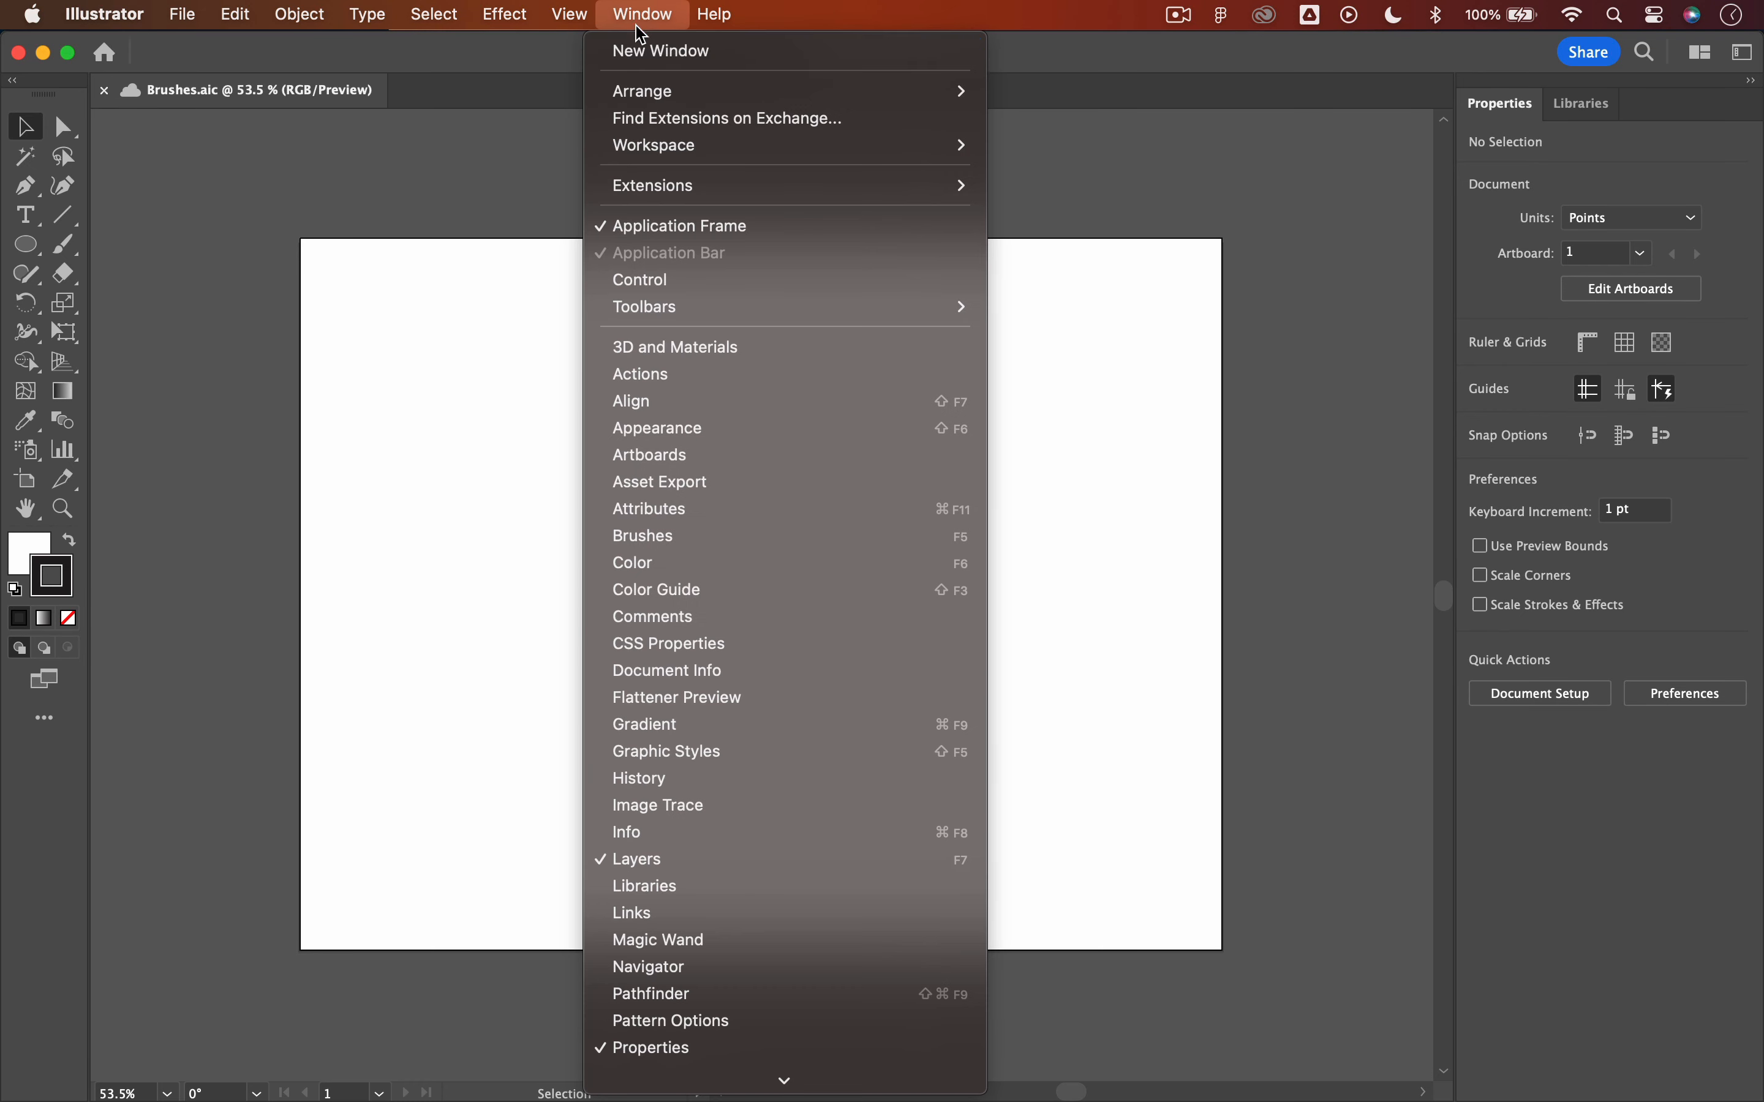
mouse_move(751, 1090)
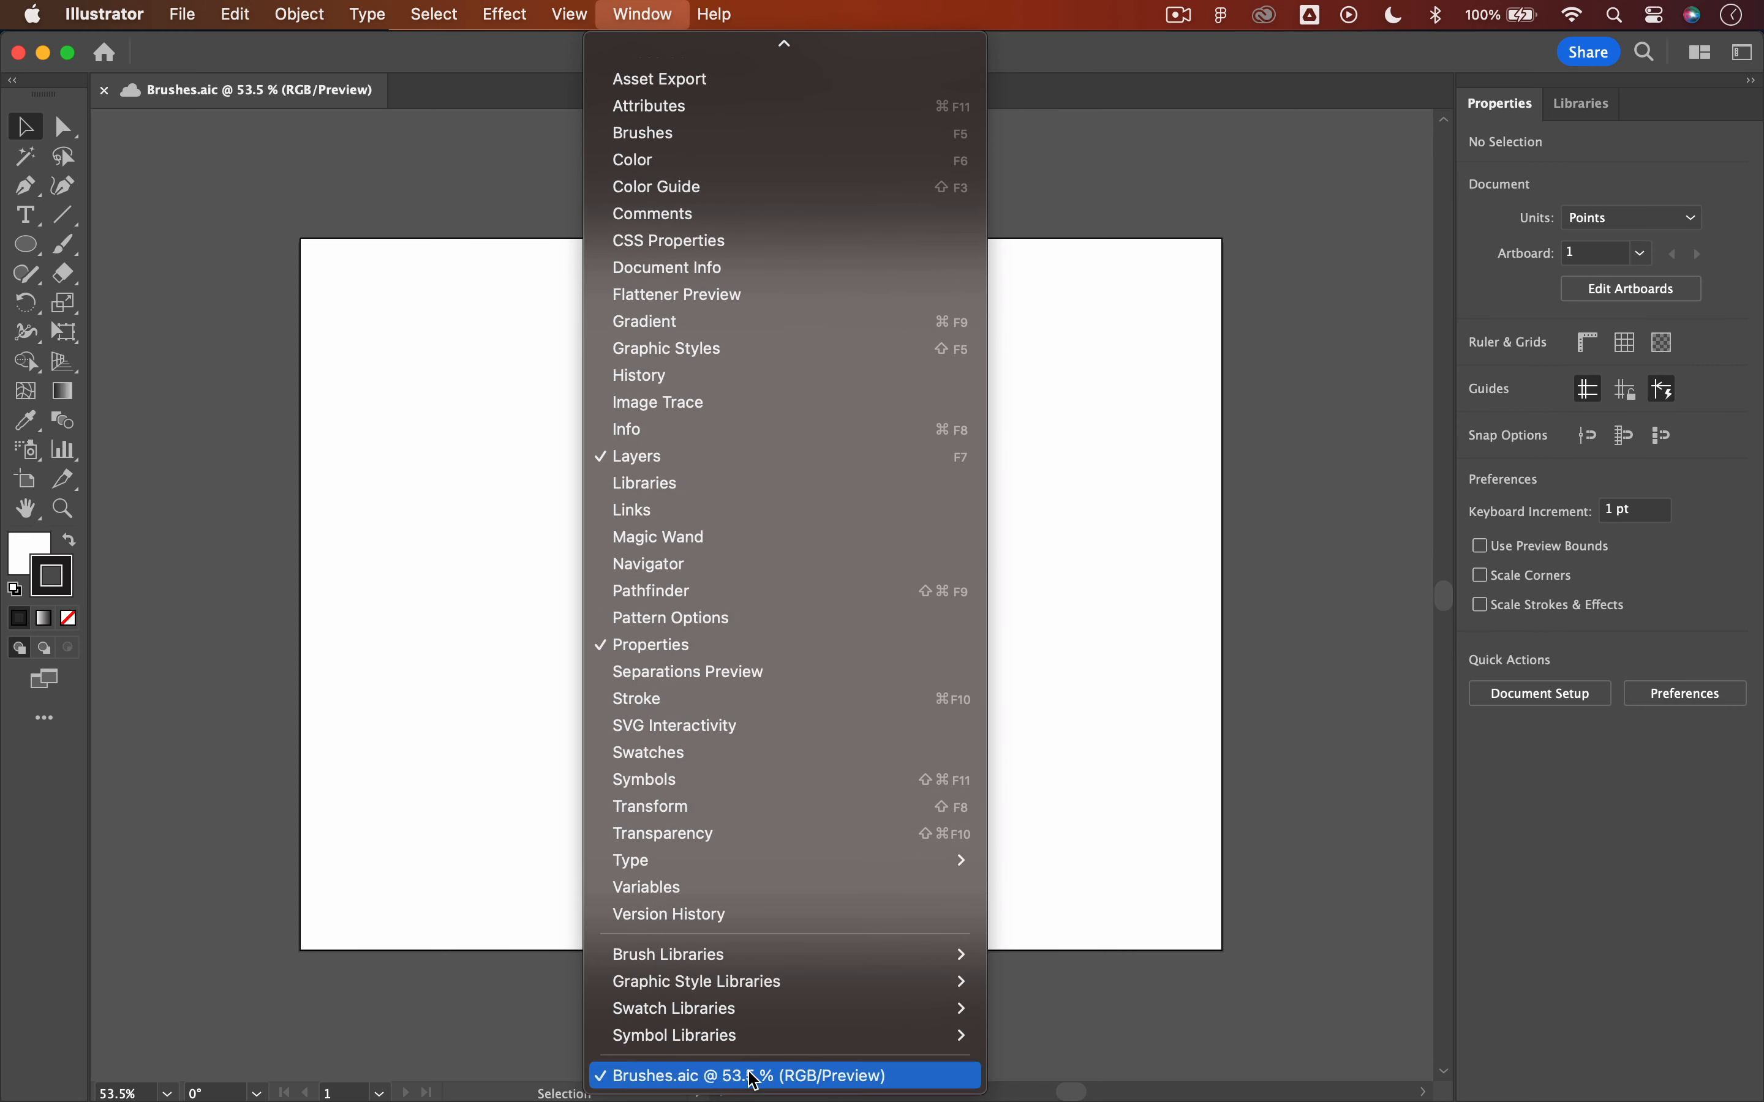
mouse_move(738, 983)
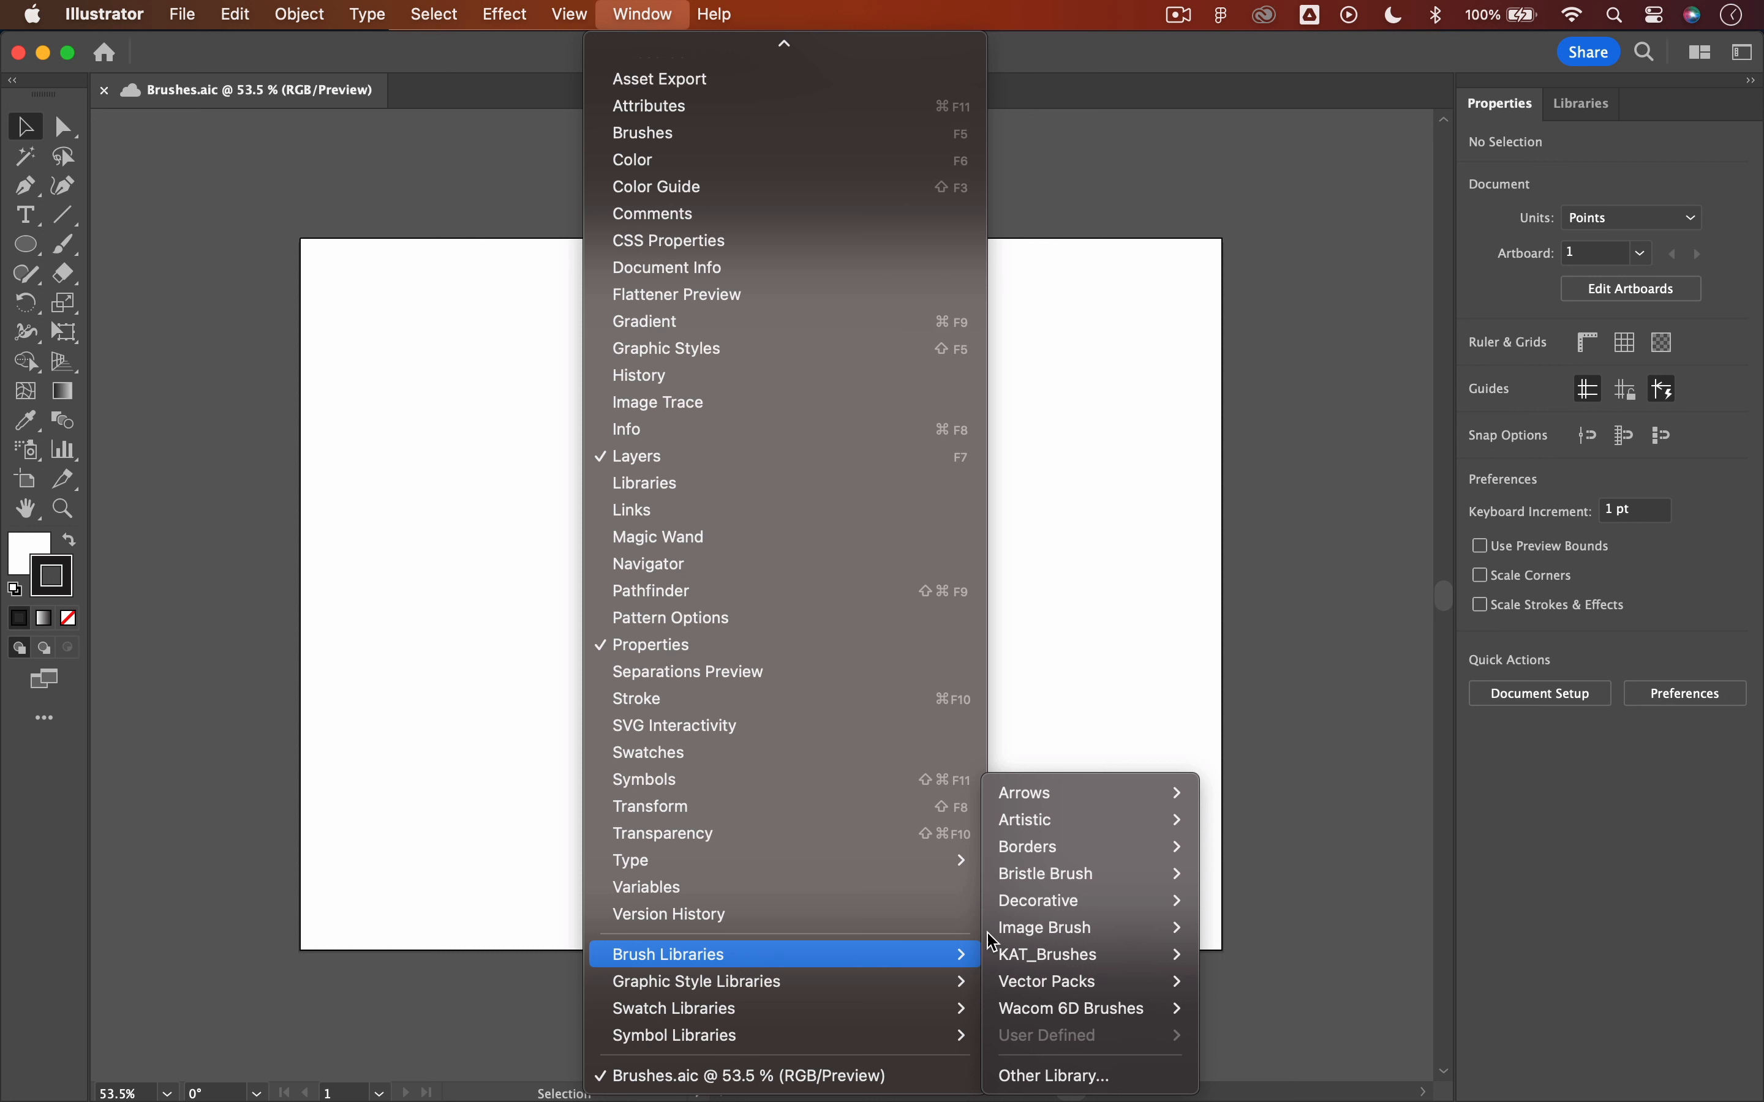
mouse_move(1119, 823)
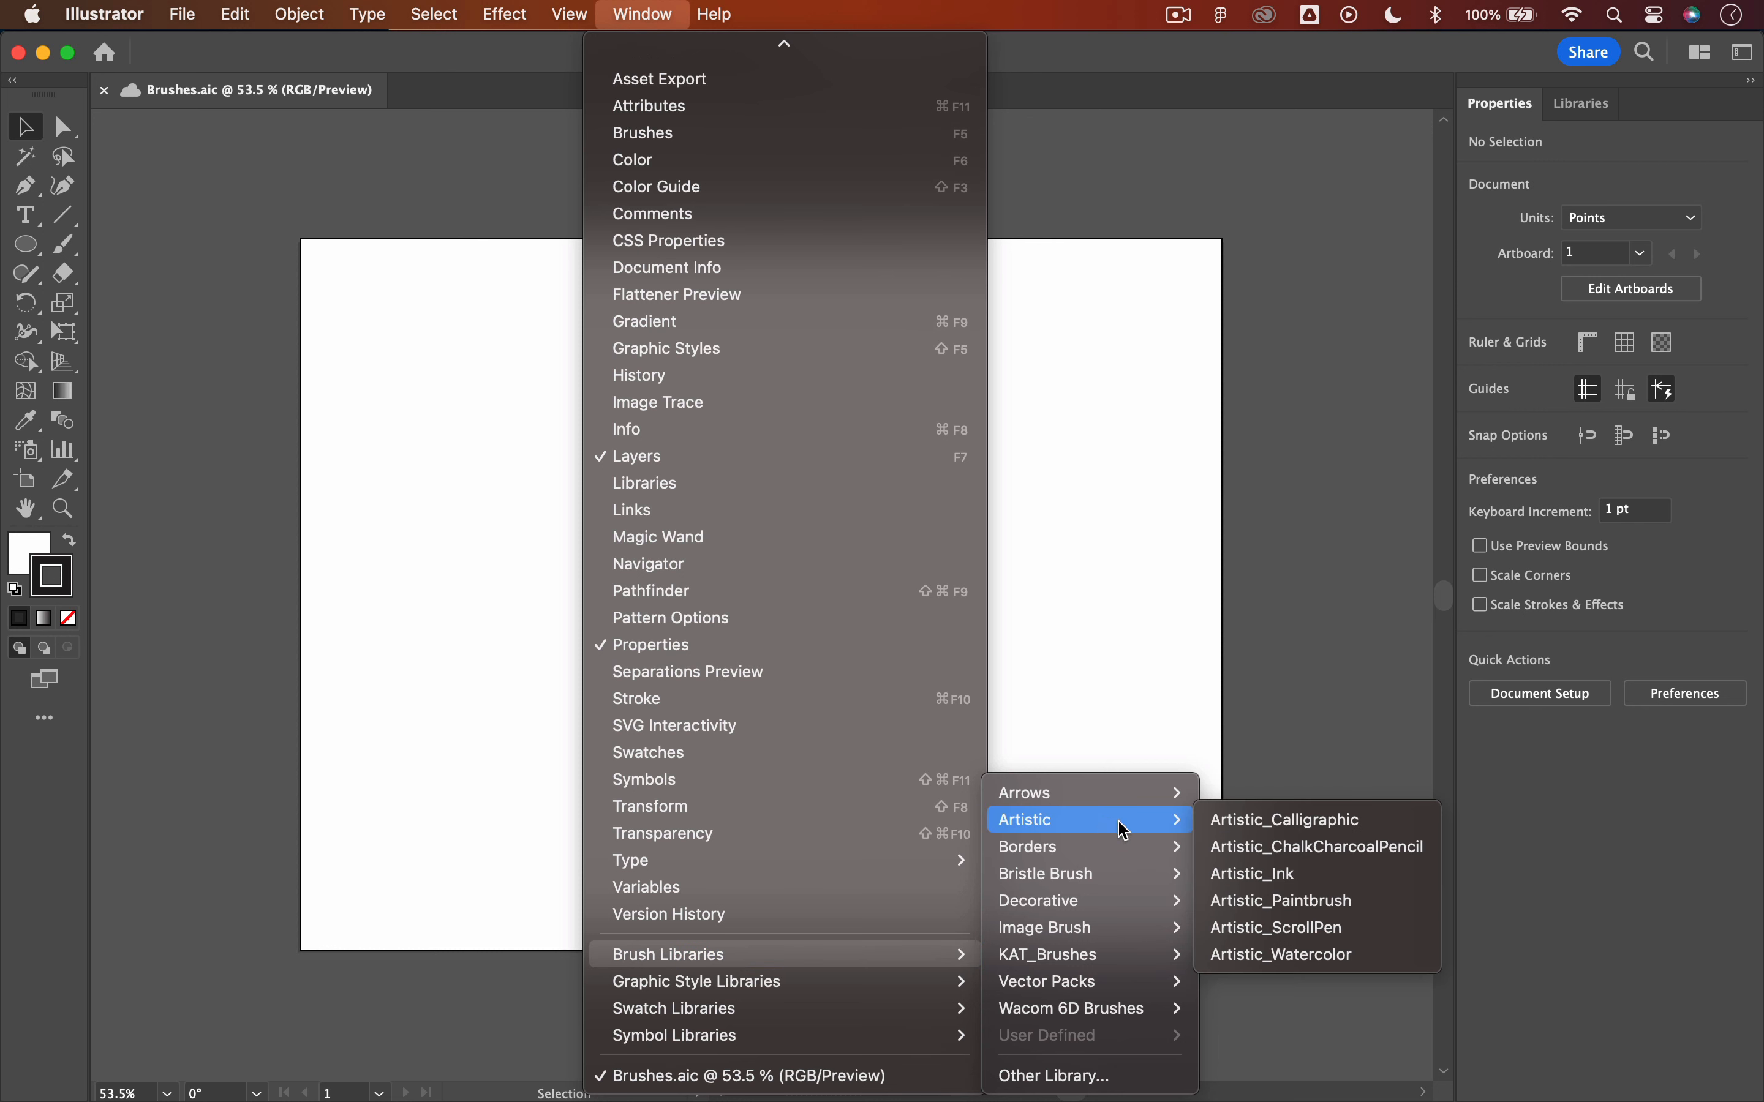
click(1244, 822)
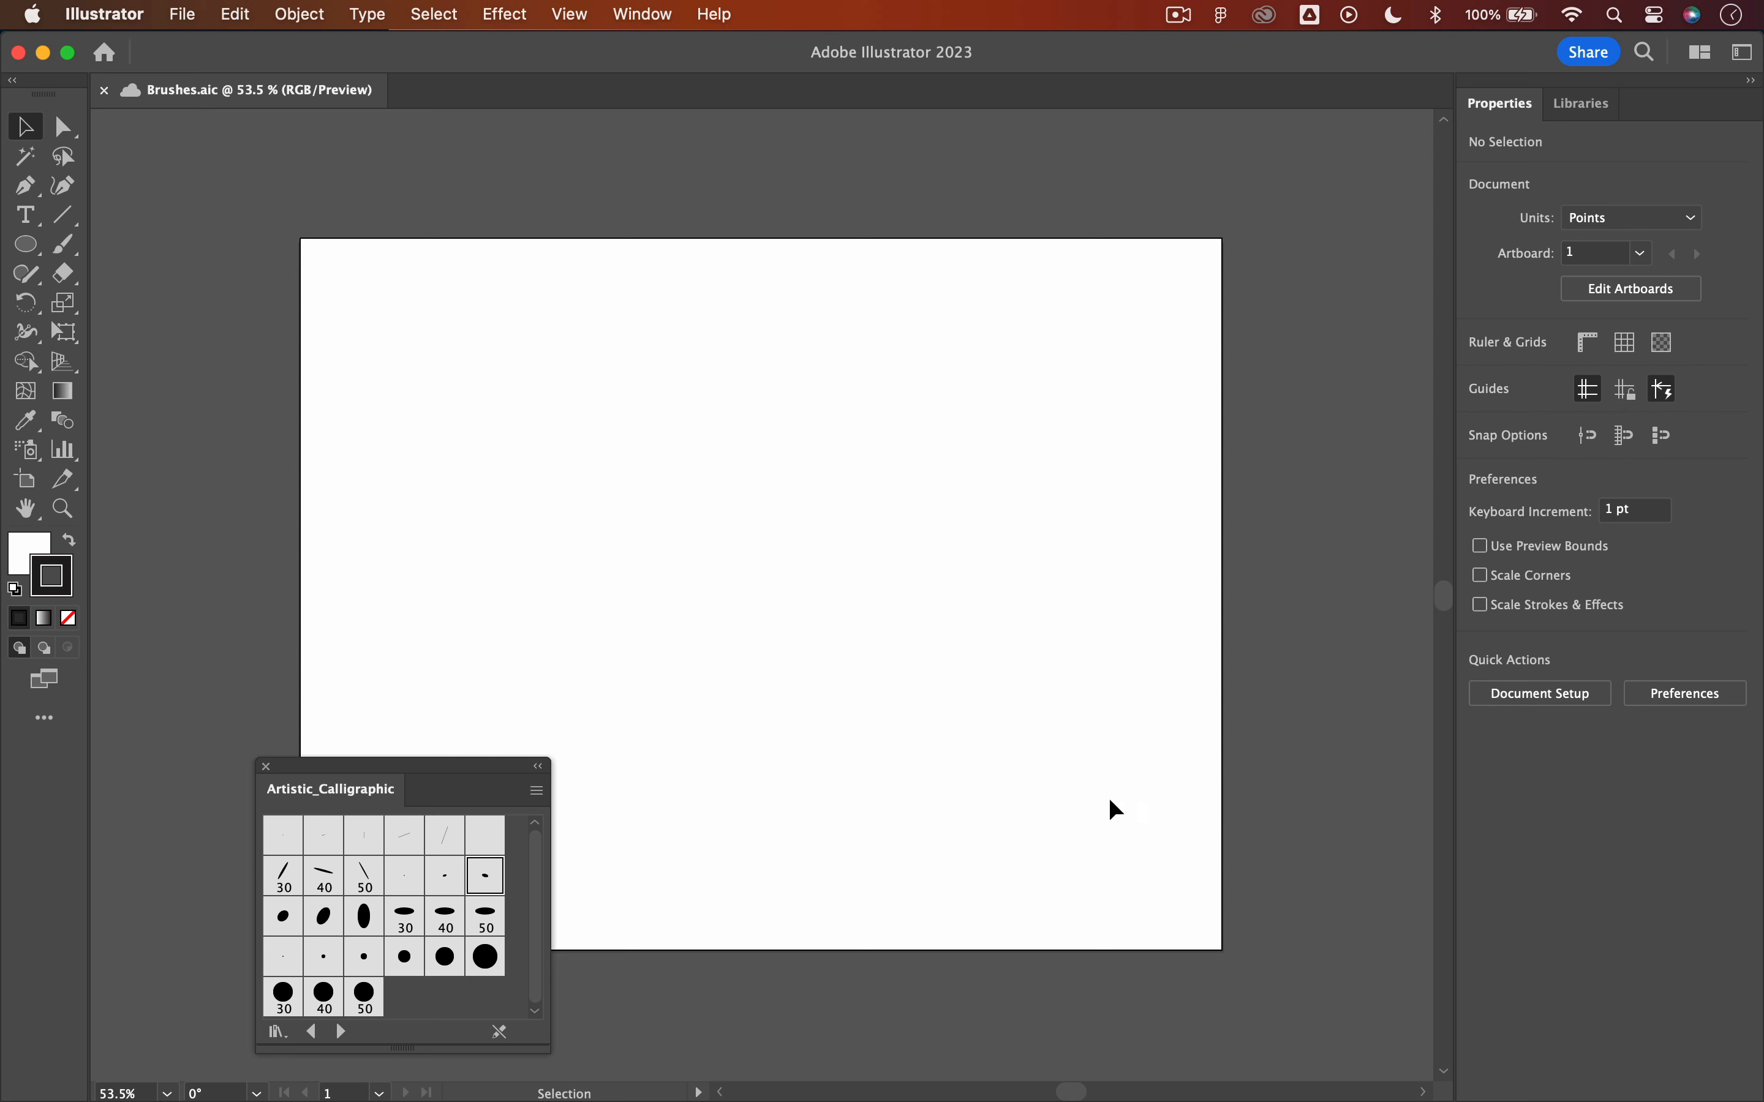
mouse_move(521, 767)
mouse_down()
mouse_move(522, 619)
mouse_move(467, 370)
mouse_up()
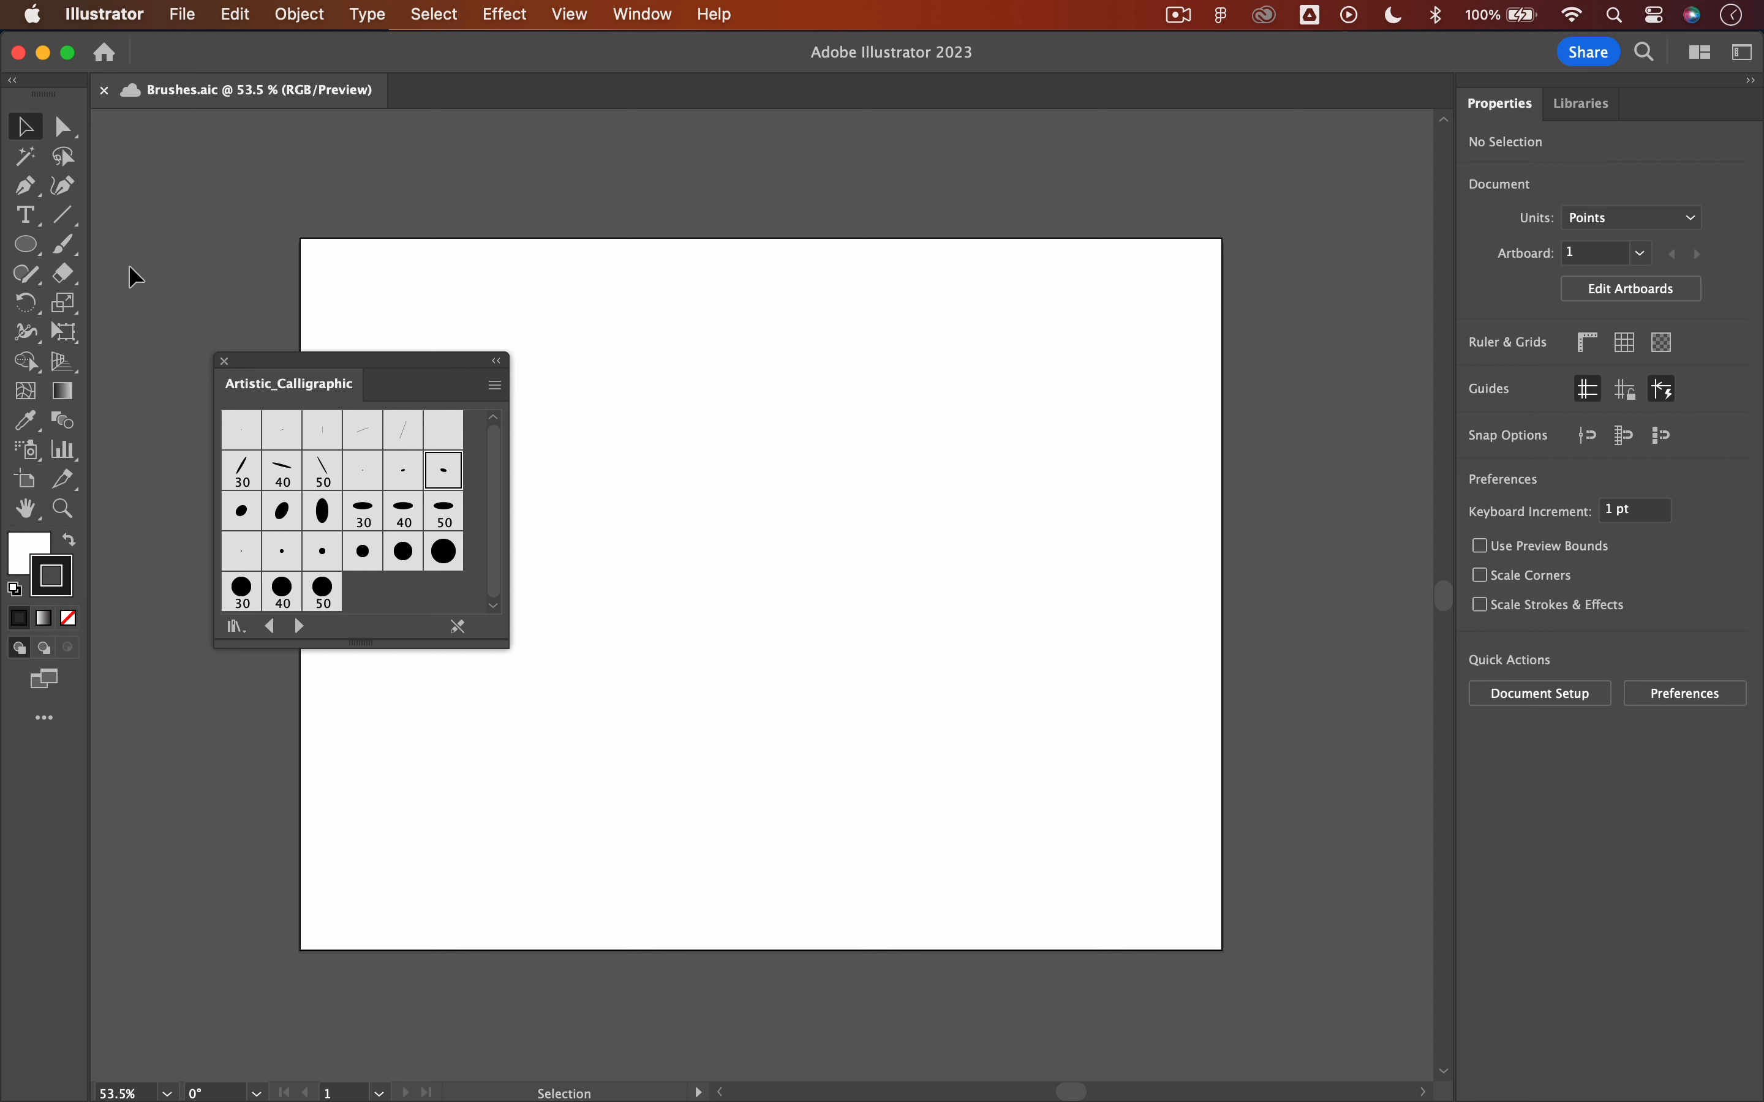
Paint a wavy stroke about 373 by 102 pt with the Paintbrush, trying 50 pt. Flat and 15 pt. Oval, ending on 30 pt. Flat
click(74, 252)
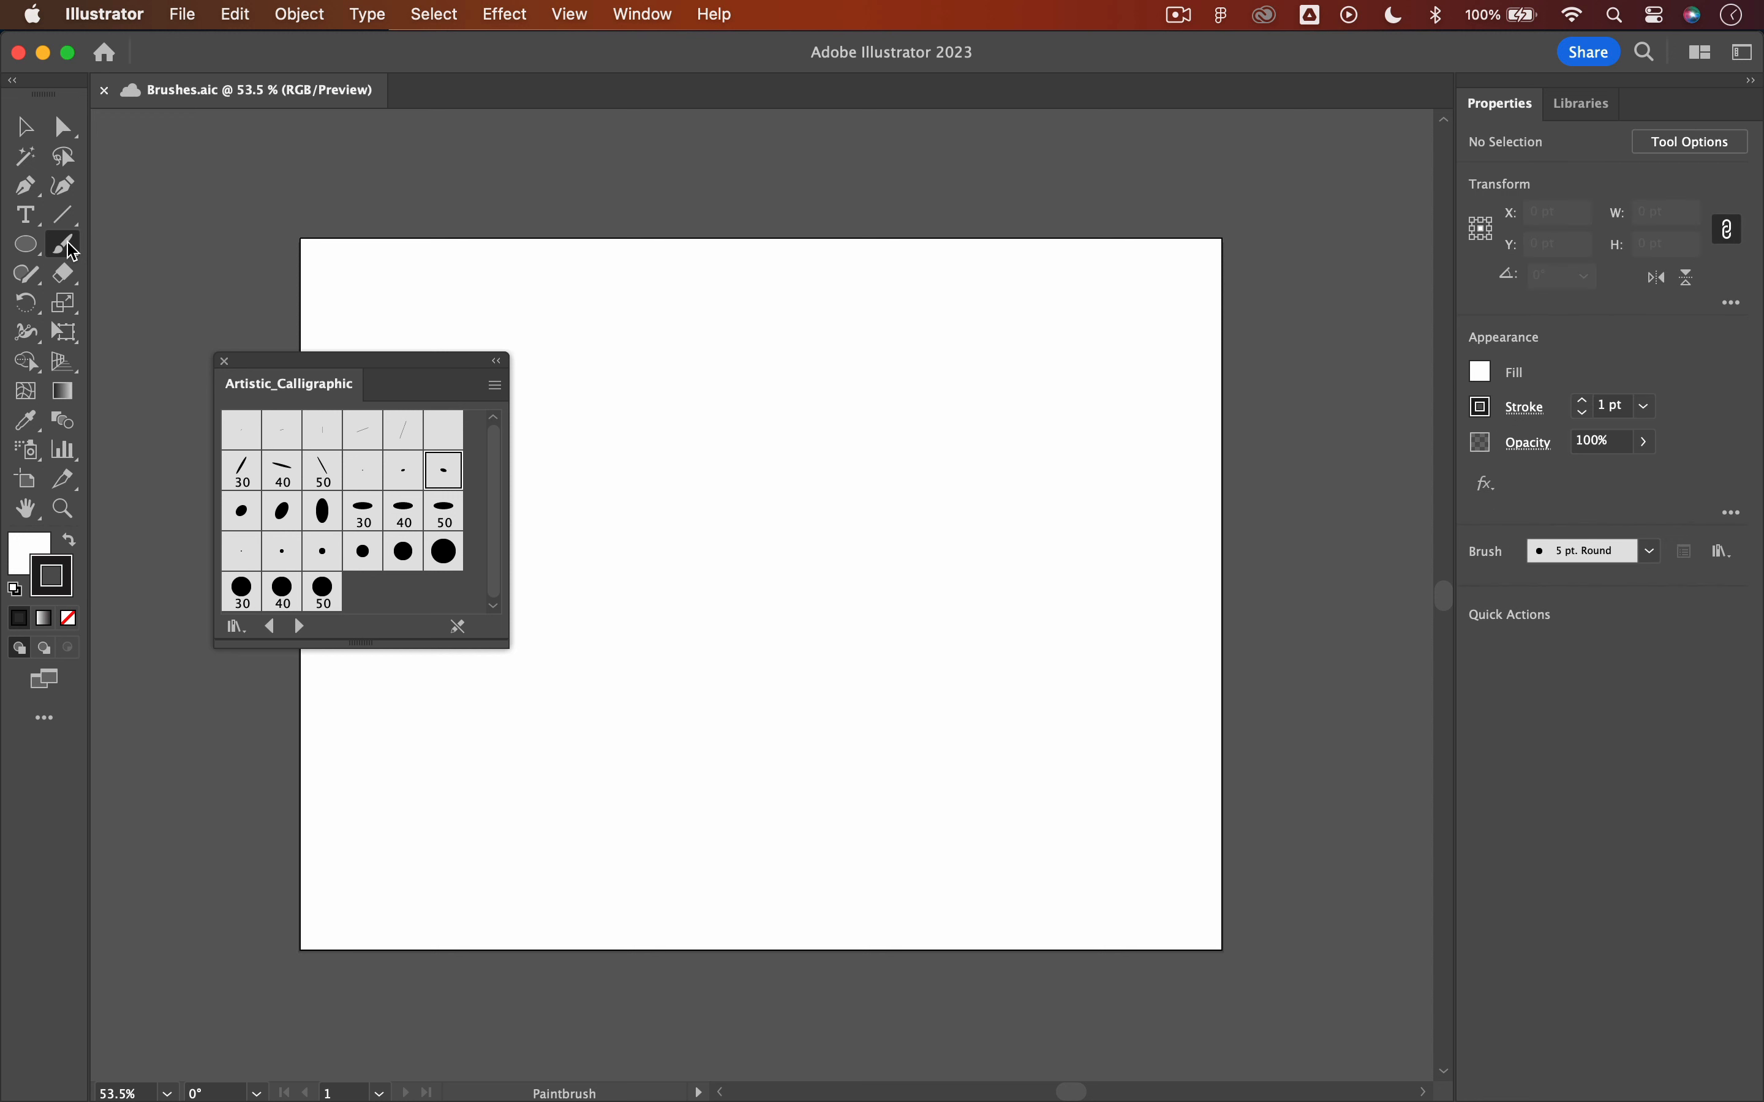
mouse_move(606, 479)
mouse_down()
mouse_move(641, 428)
mouse_move(741, 447)
mouse_move(925, 545)
mouse_move(1040, 436)
mouse_up()
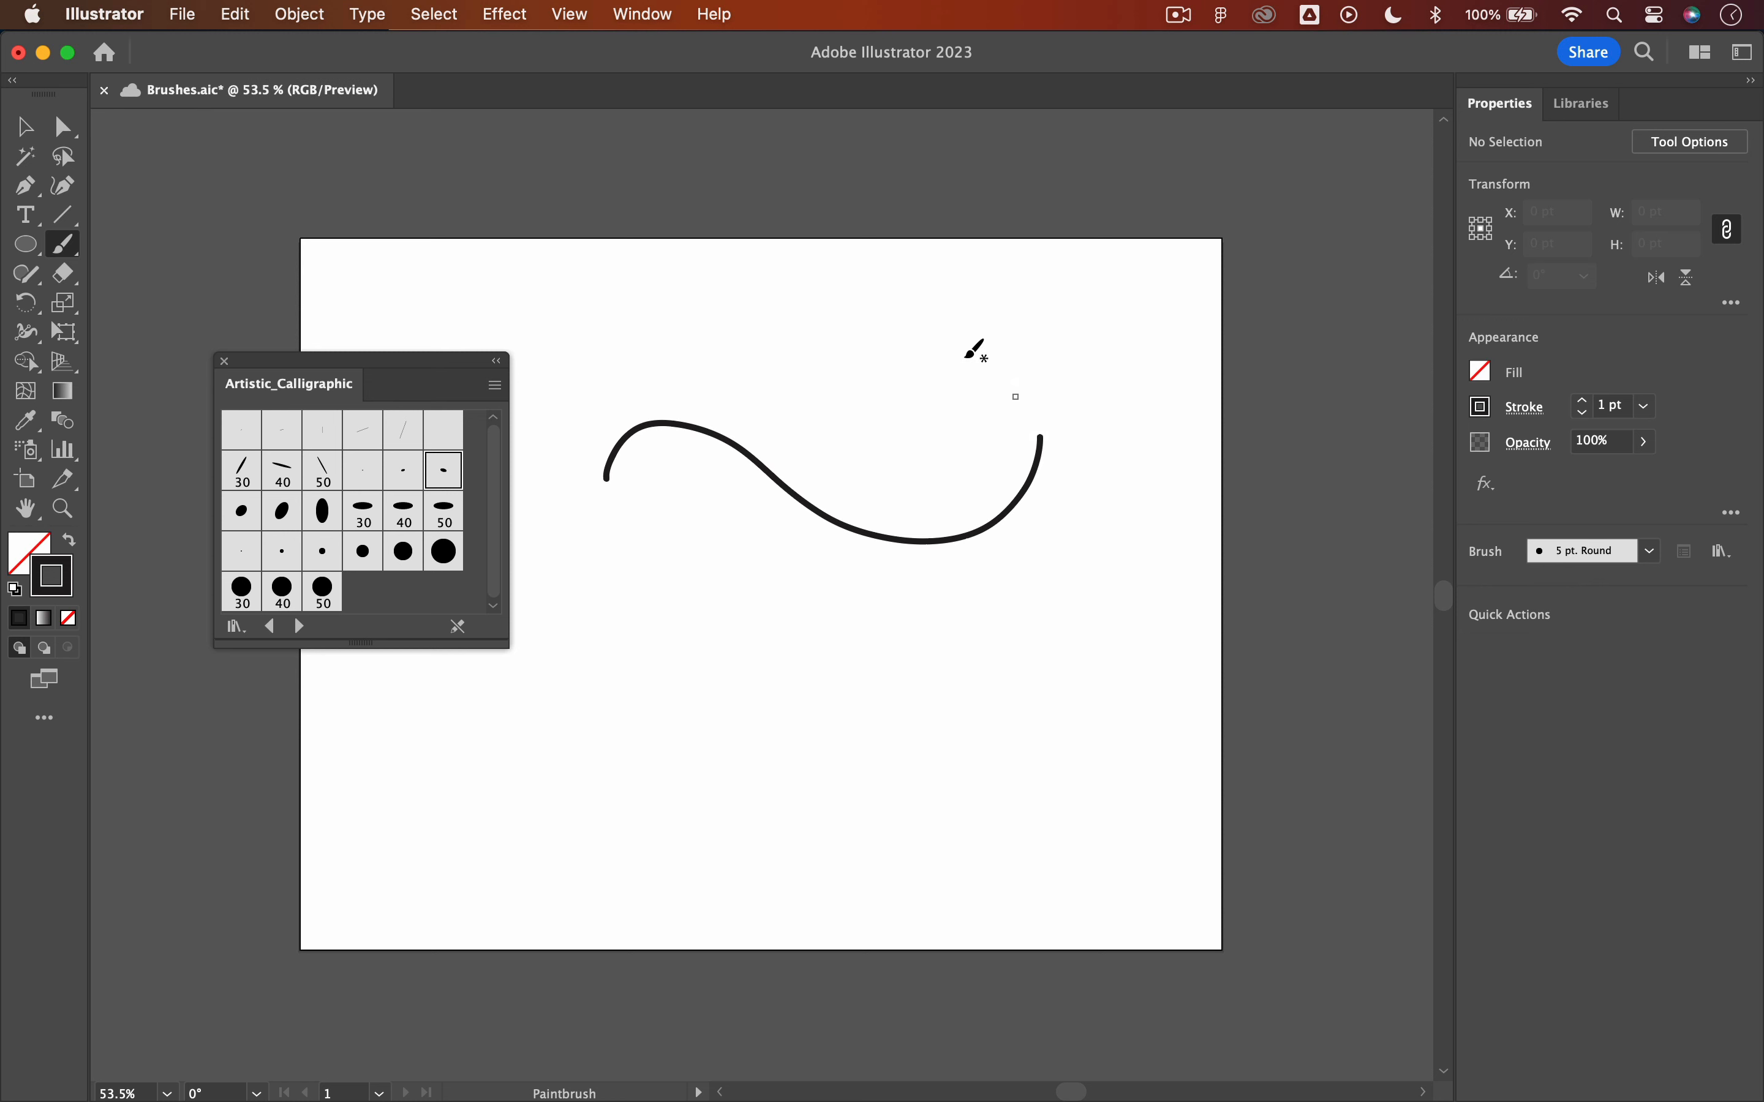
click(26, 127)
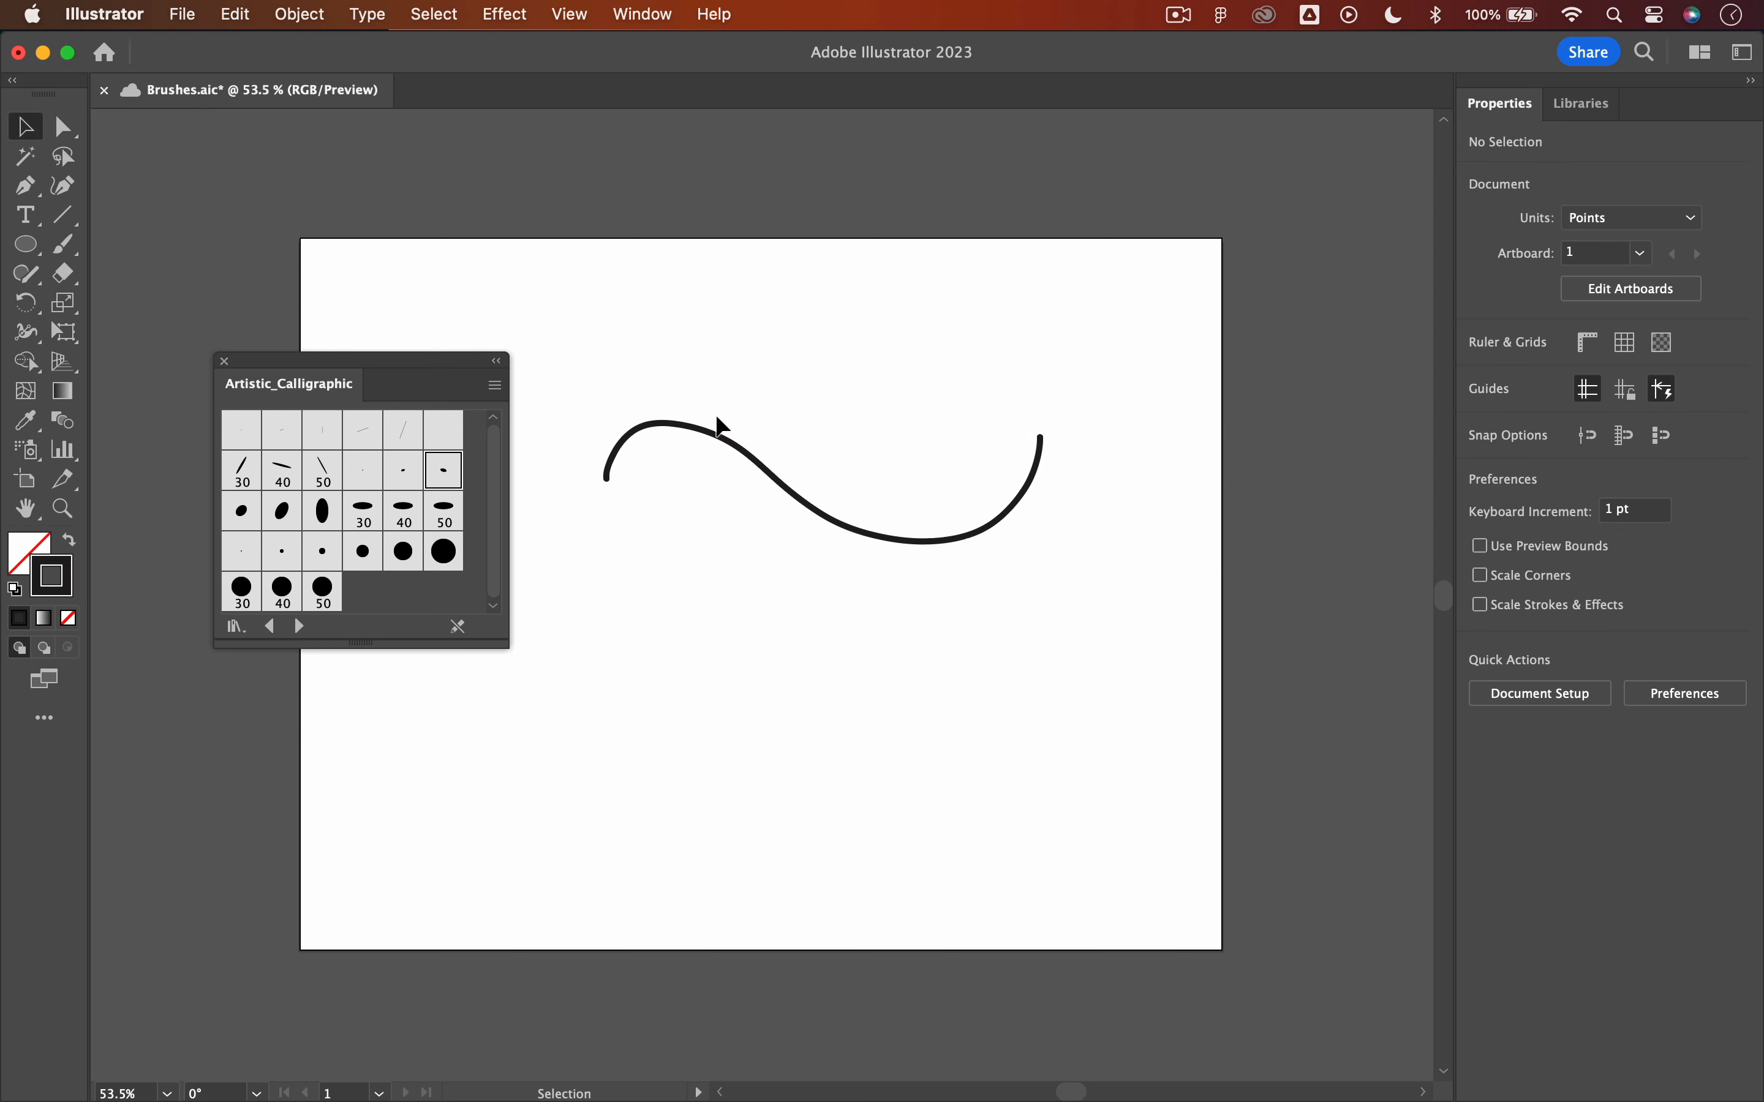
click(713, 435)
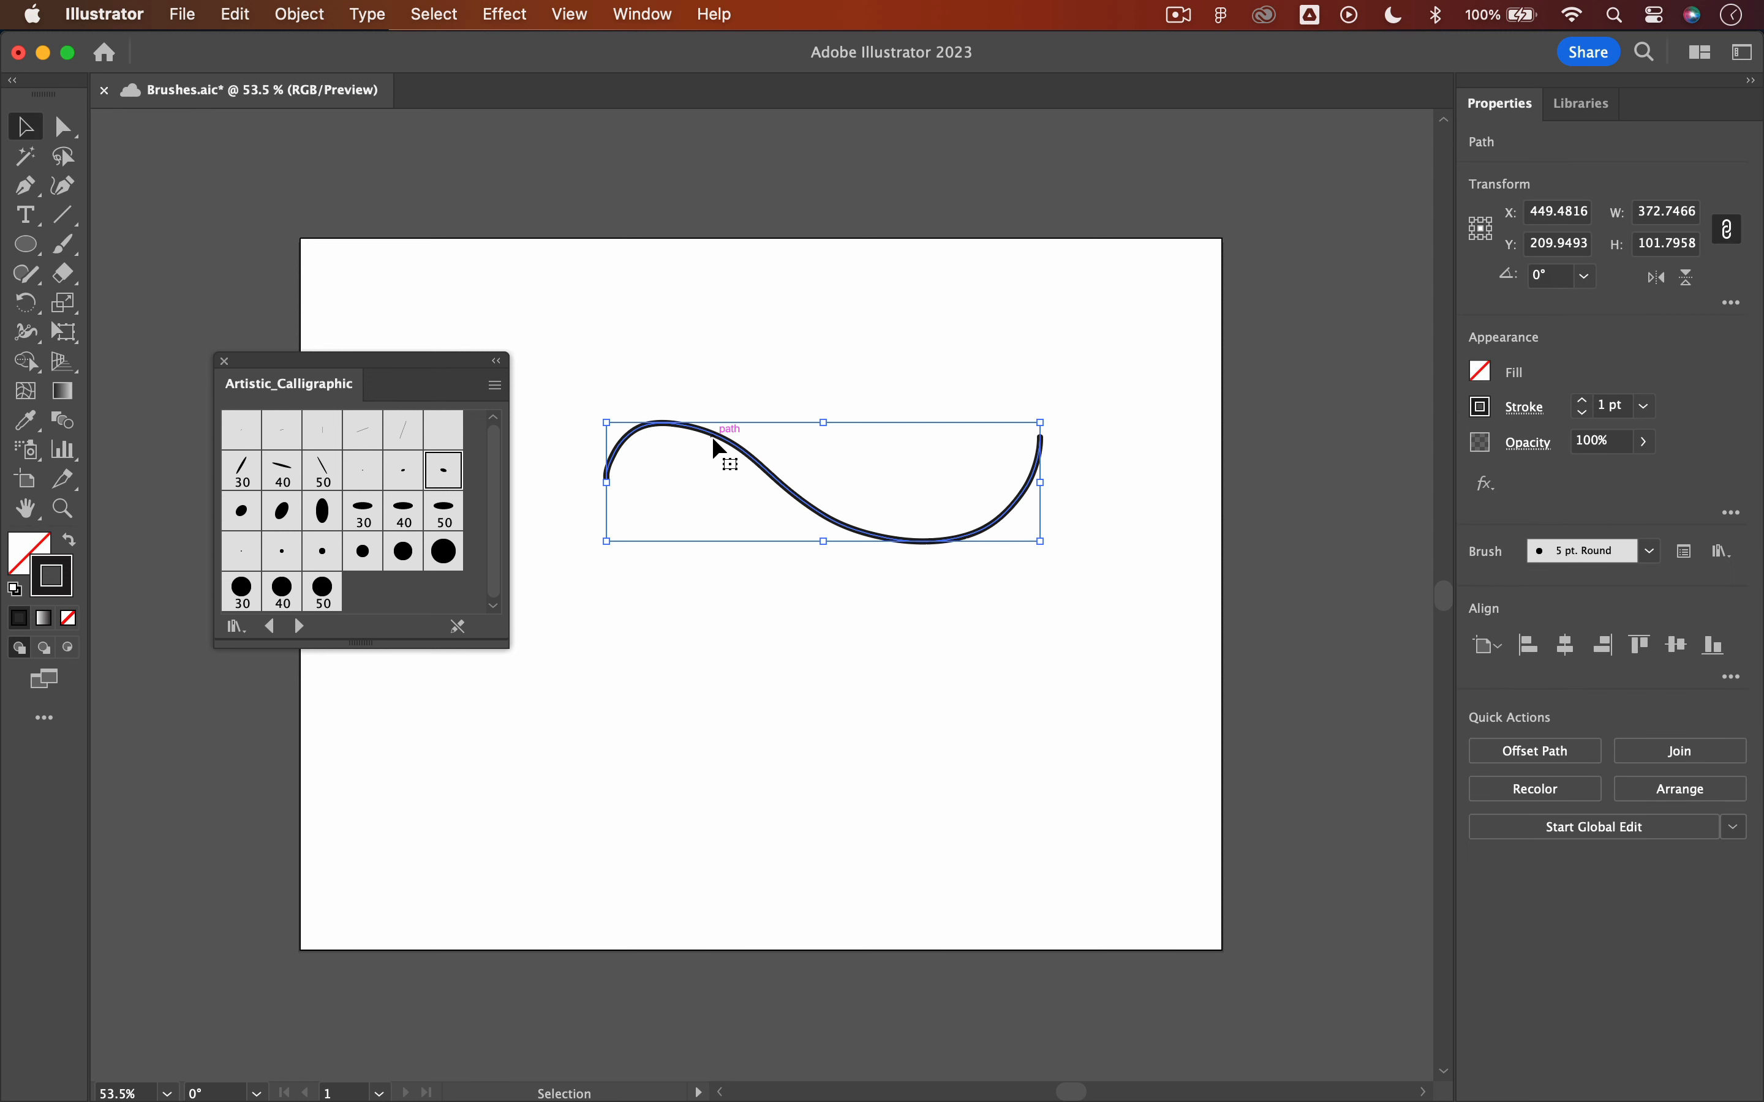
click(321, 474)
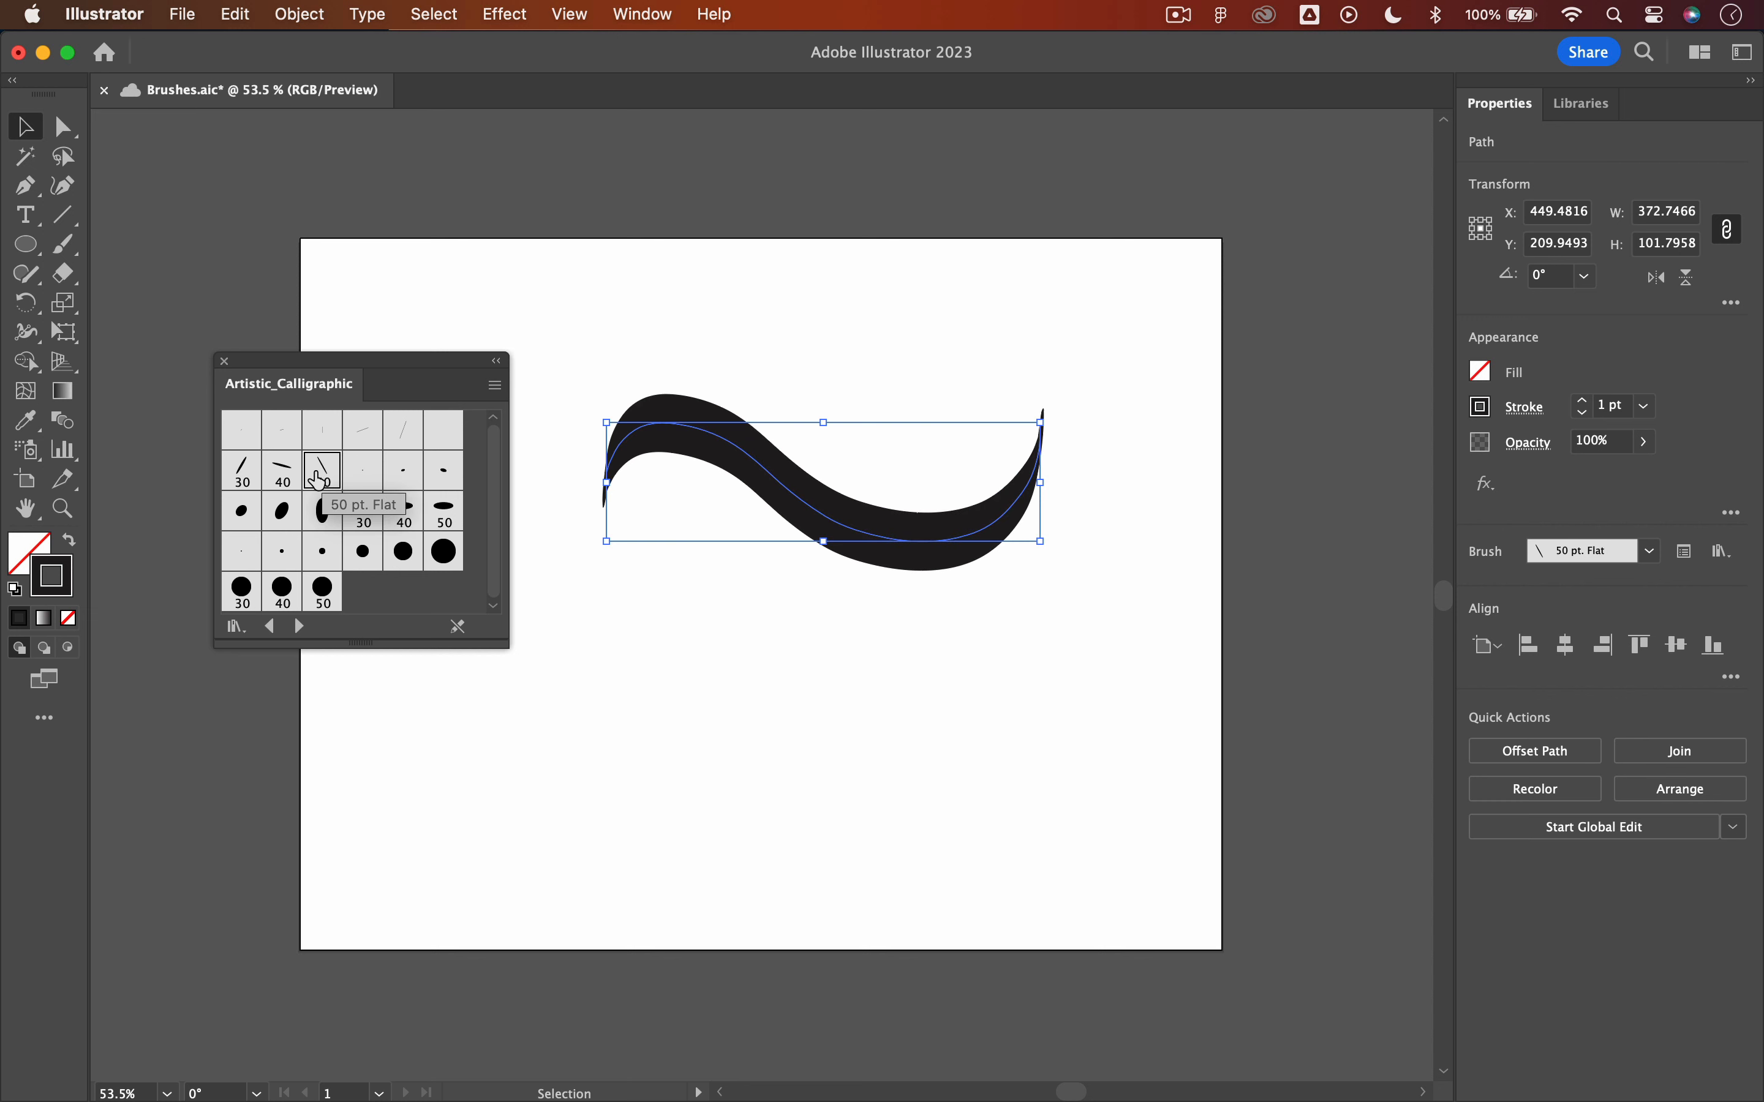
click(280, 515)
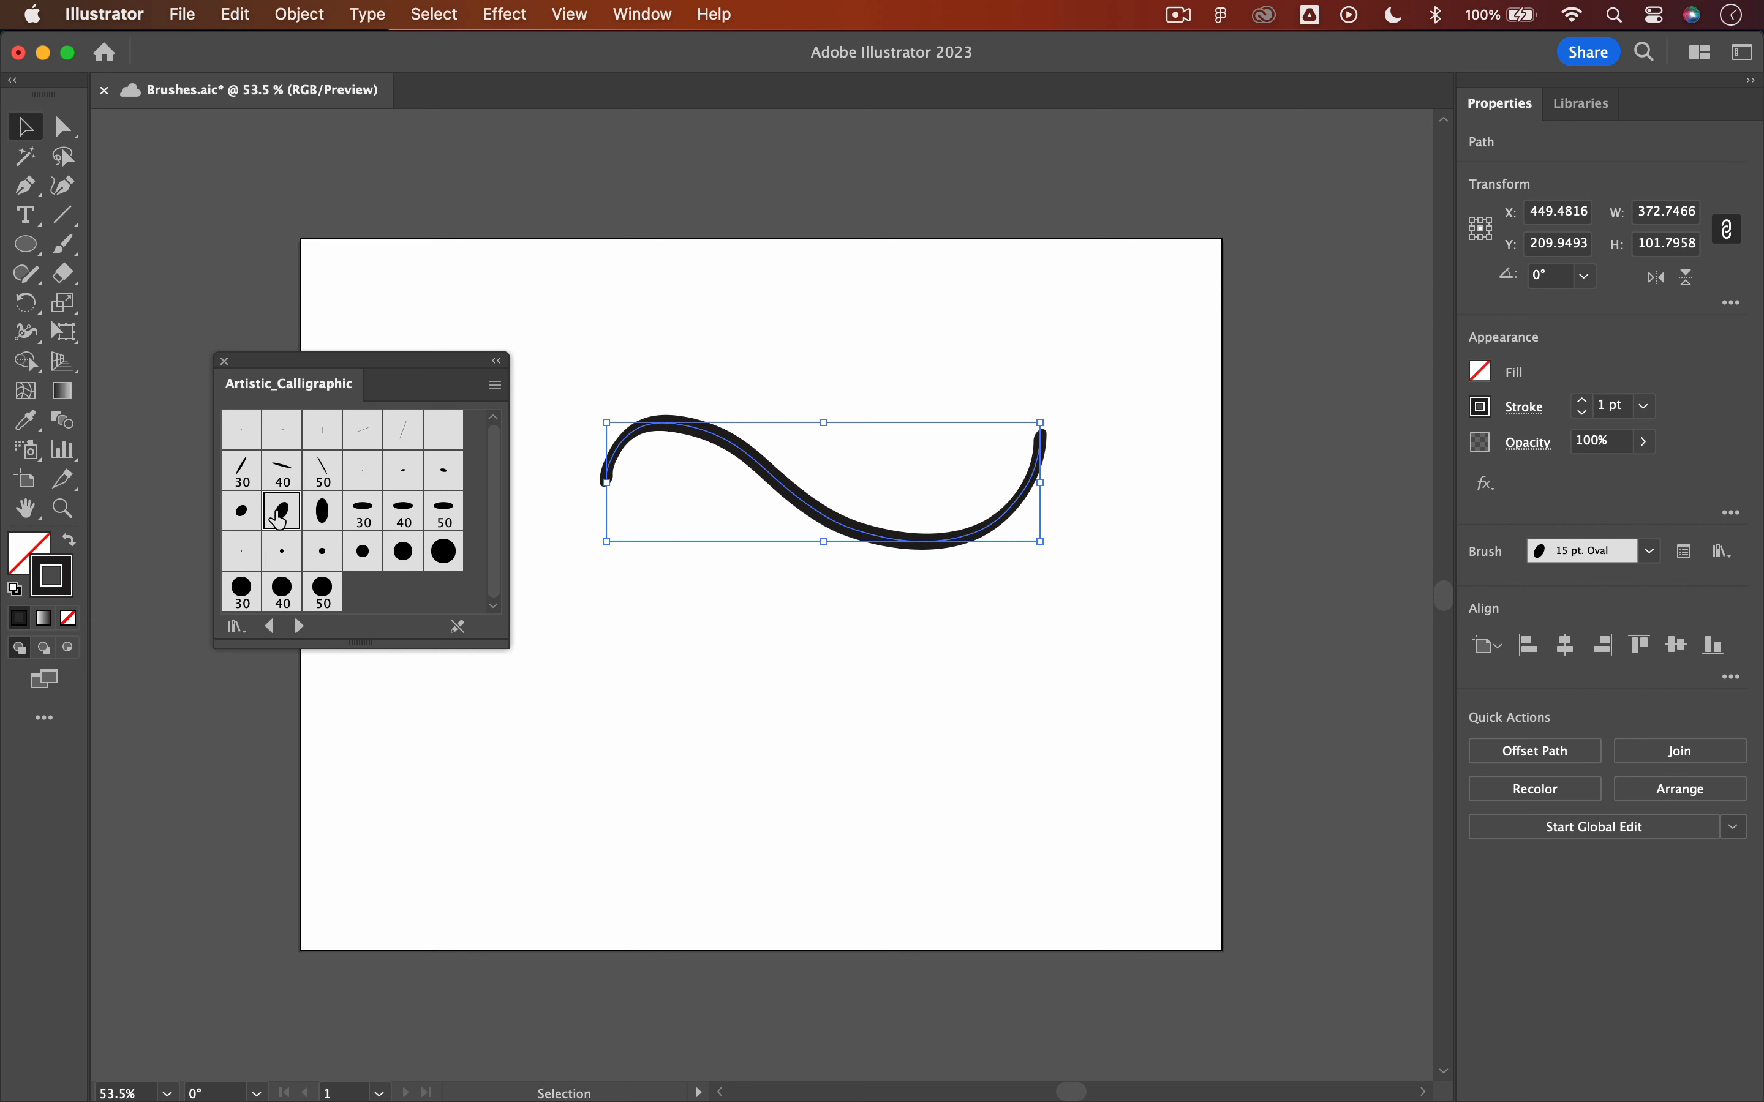
click(248, 474)
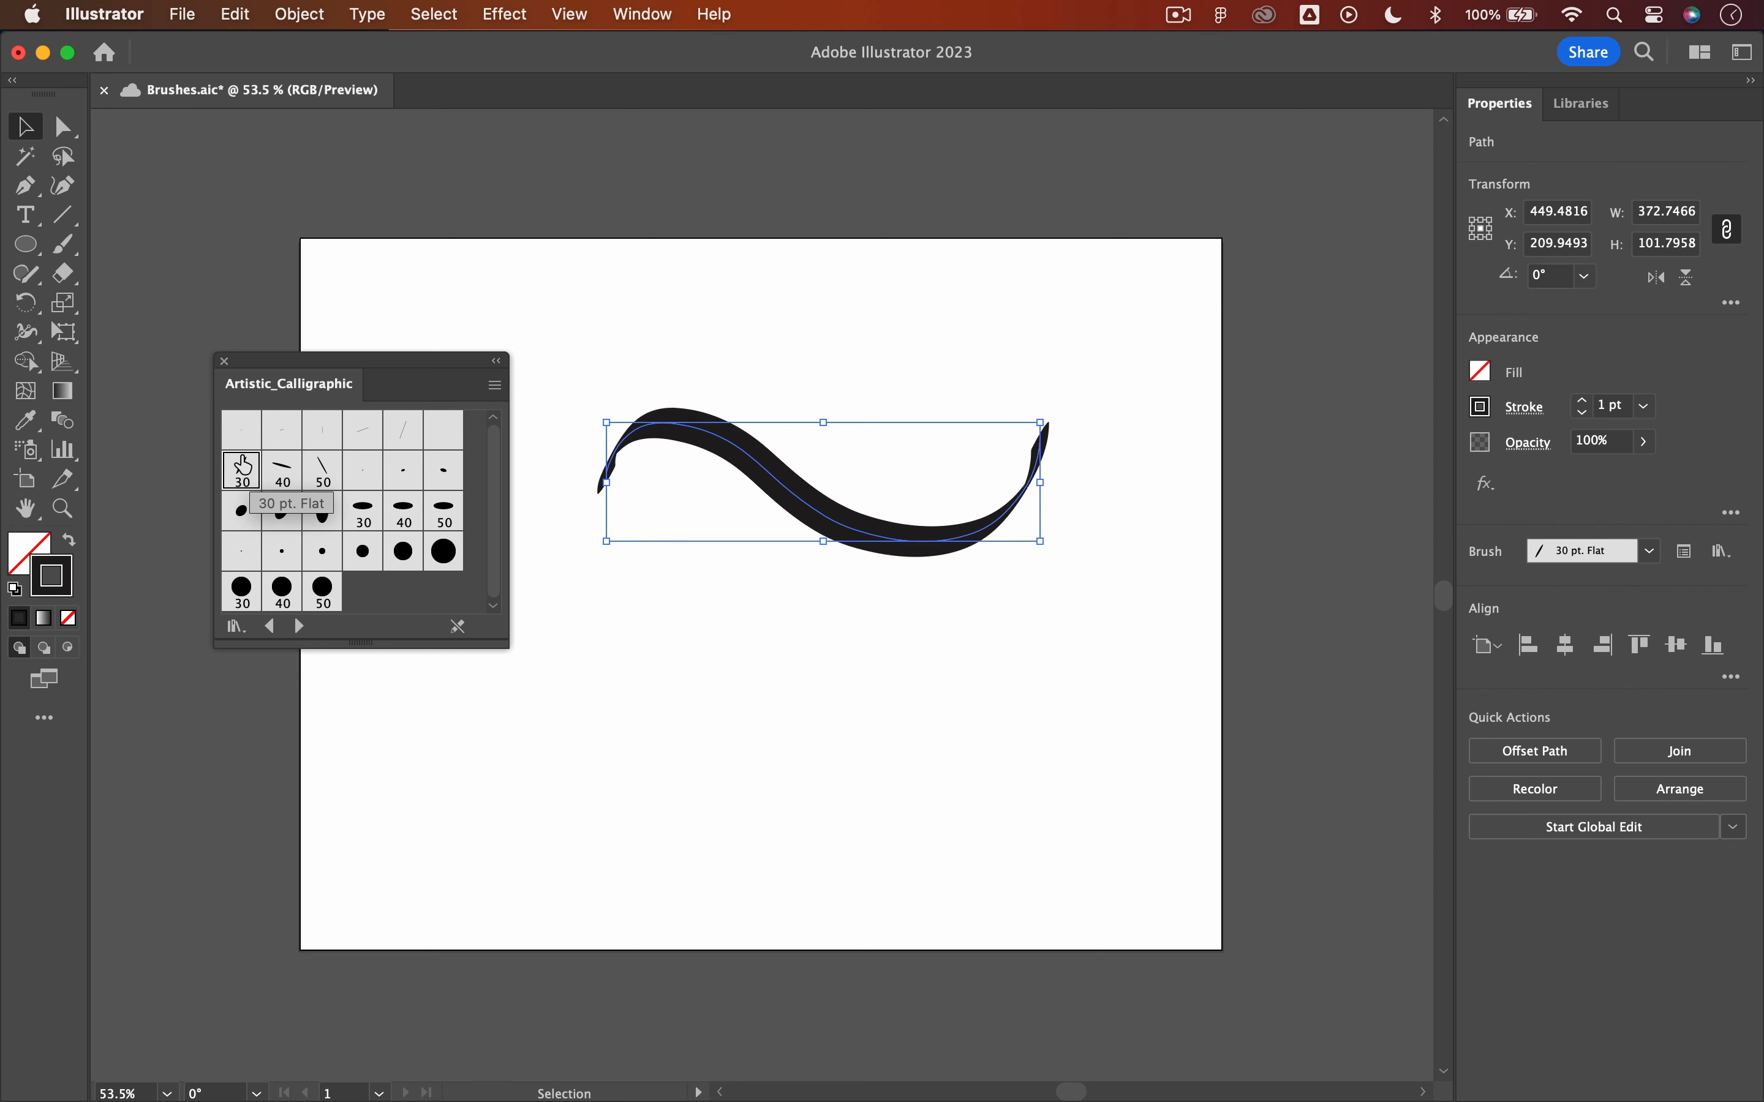
key(super+s)
Draw a 220 pt circle below the wave and try the 40 pt. Oval, 50 pt. Round, 10 pt. Flat and 15 pt. Flat brushes on it
click(26, 244)
drag(613, 589, 868, 844)
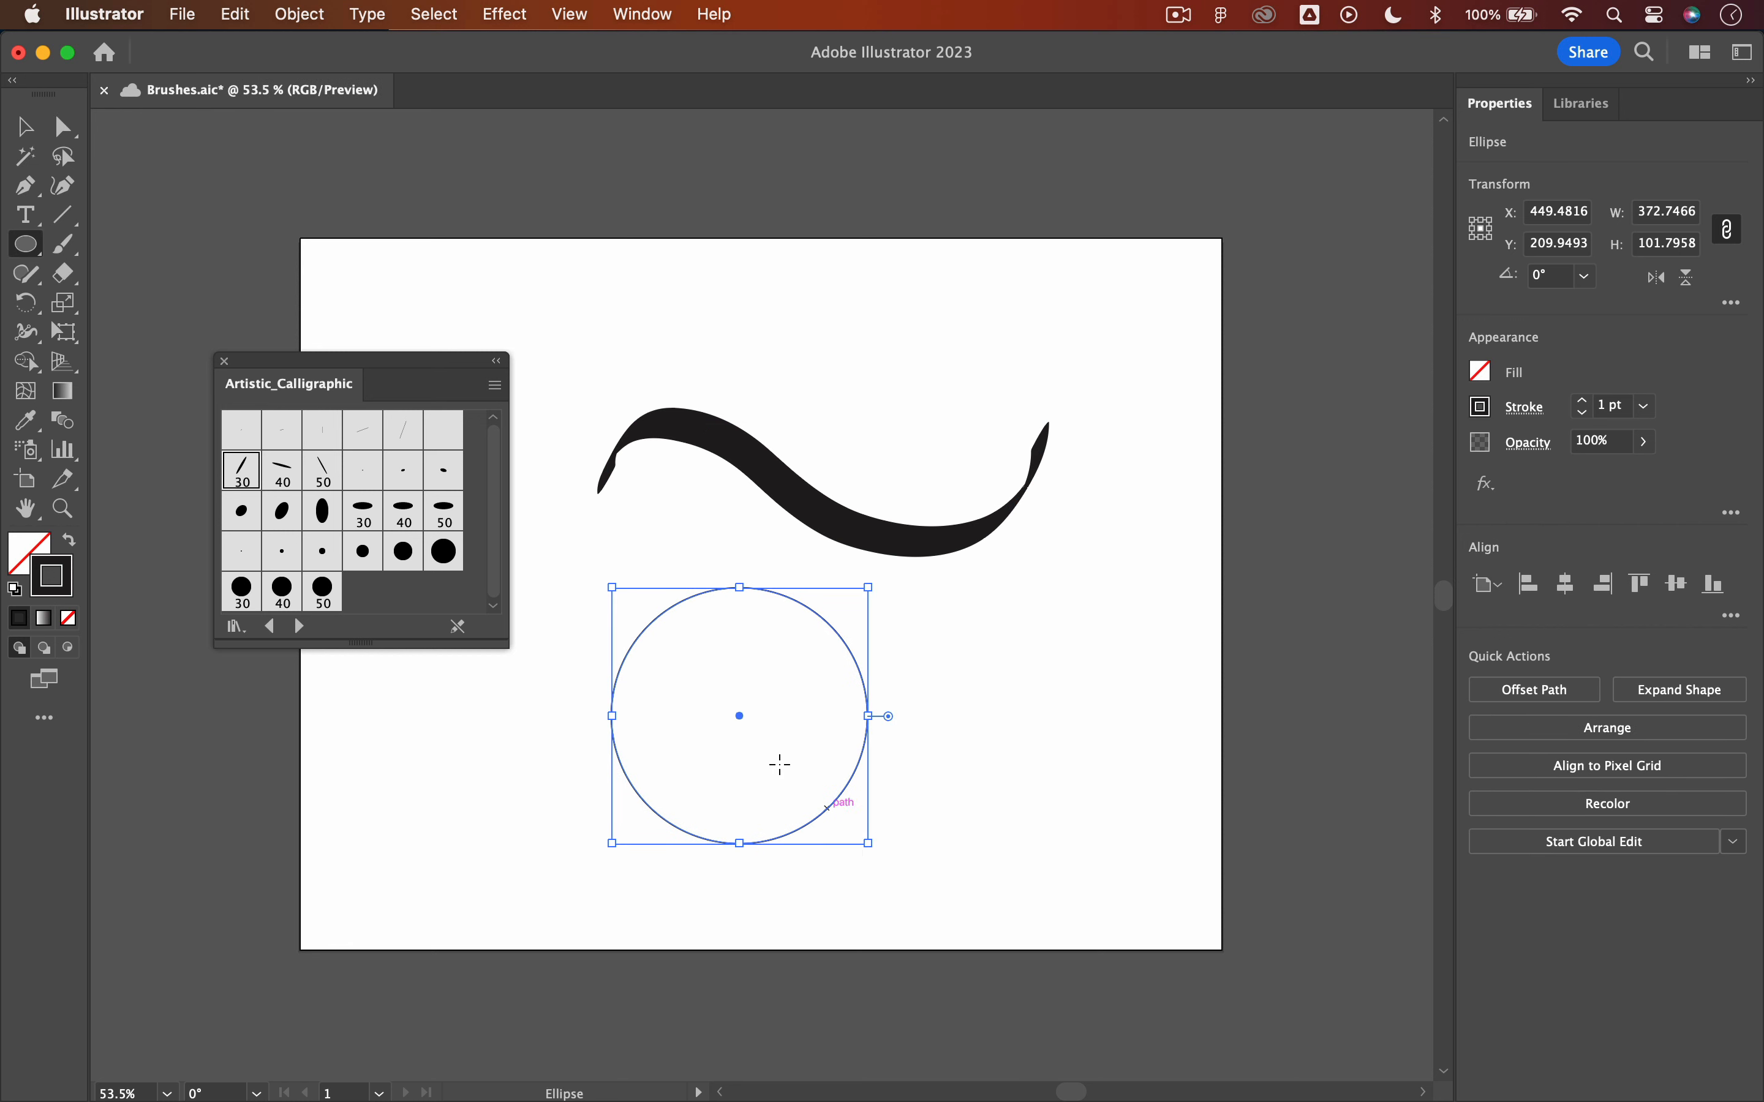
click(404, 513)
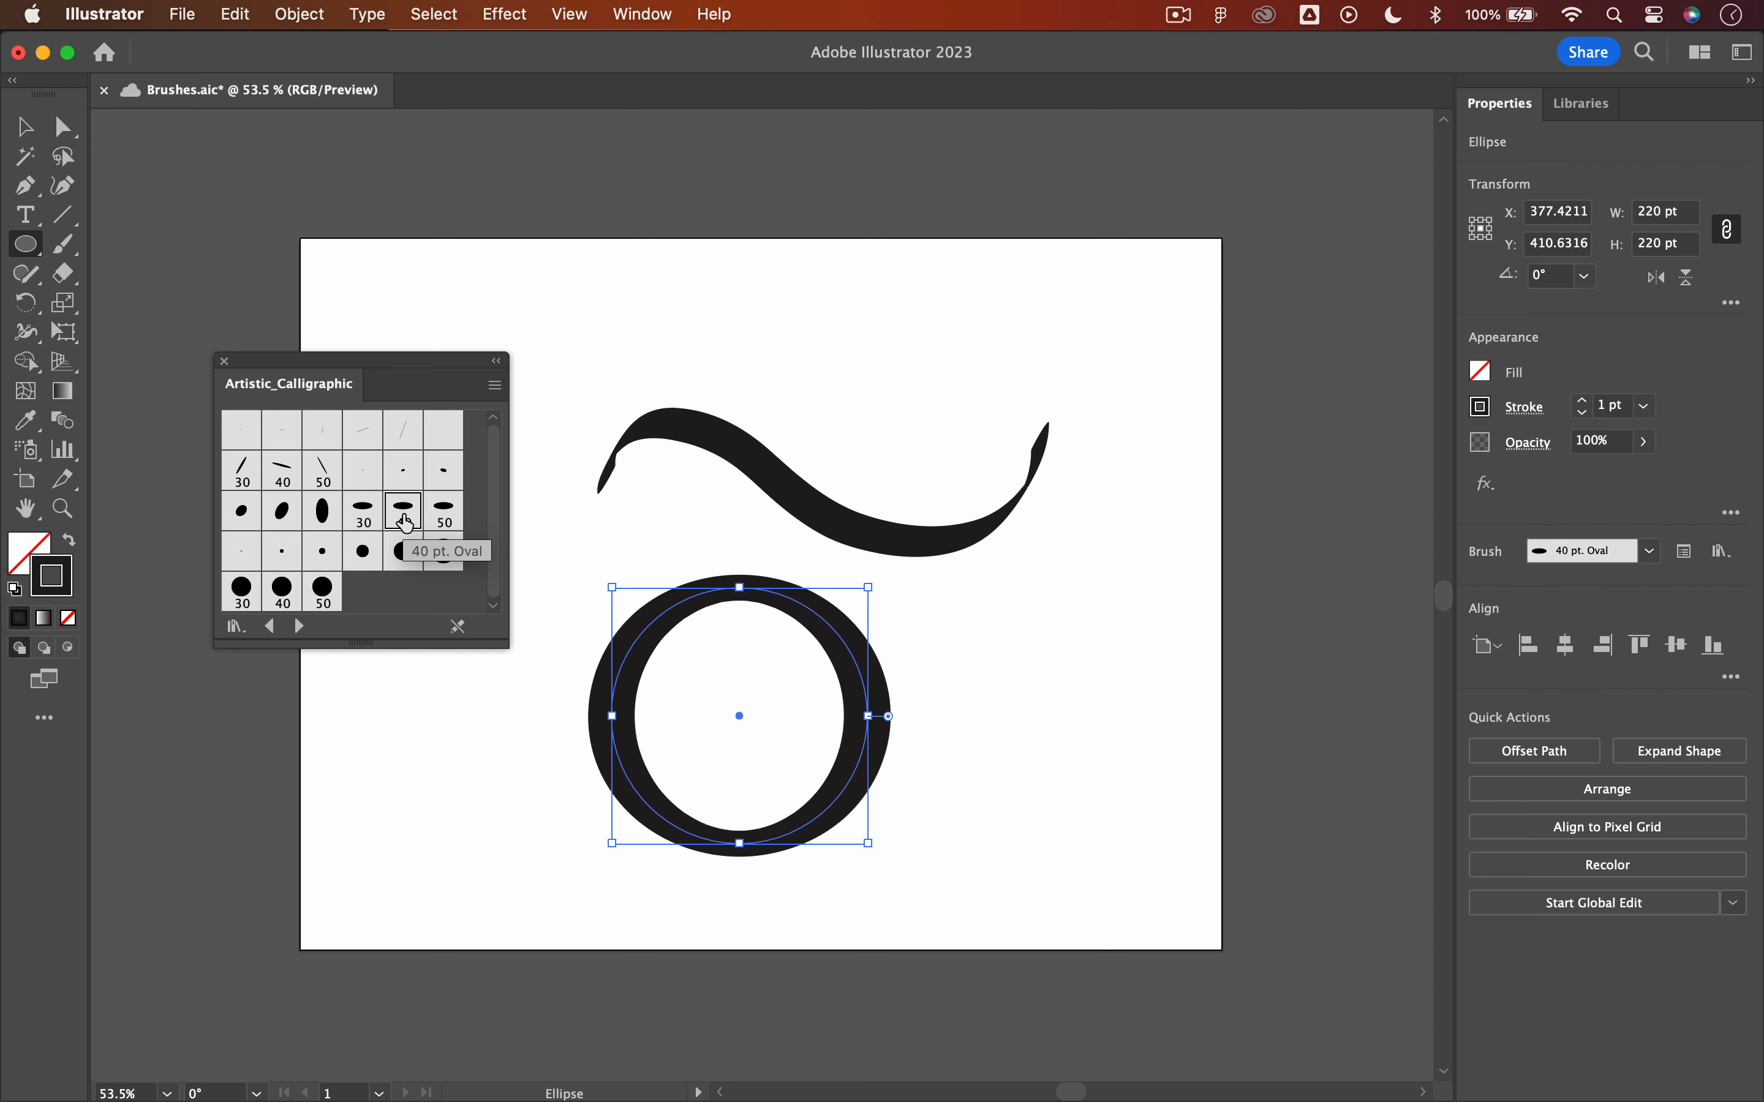
click(322, 593)
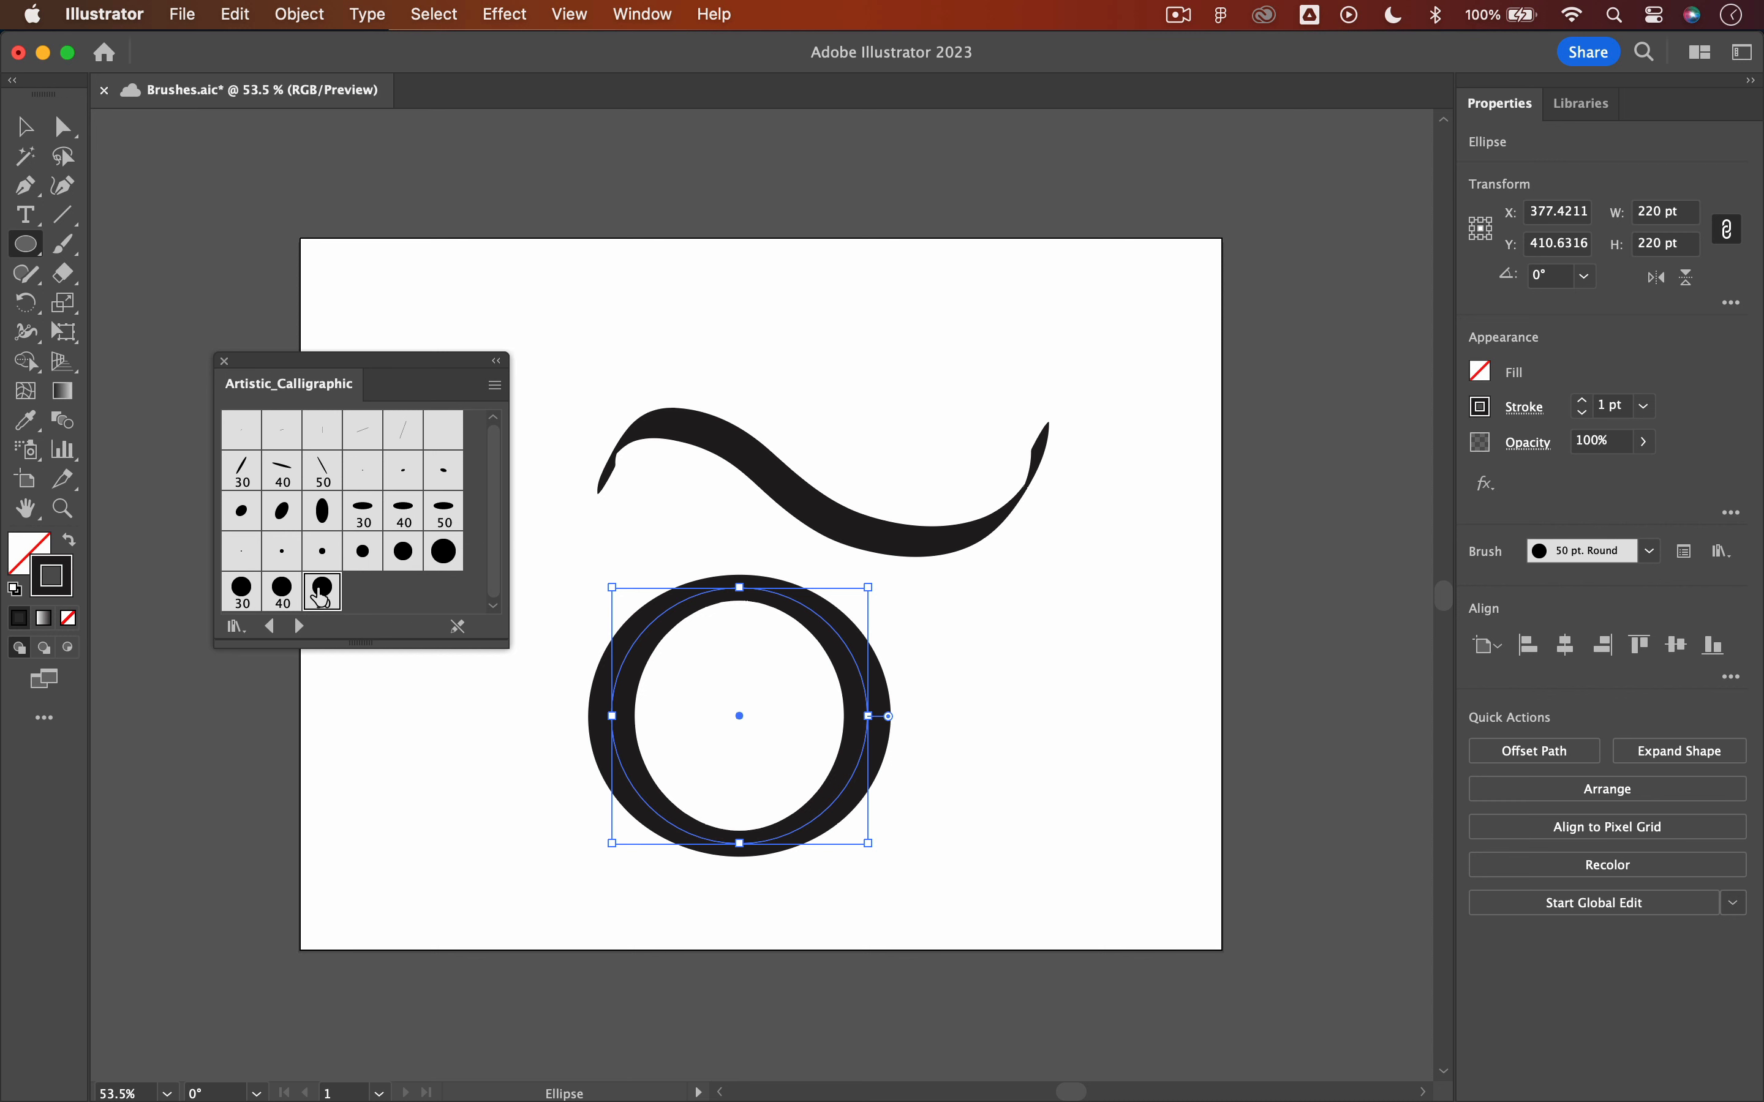
click(376, 432)
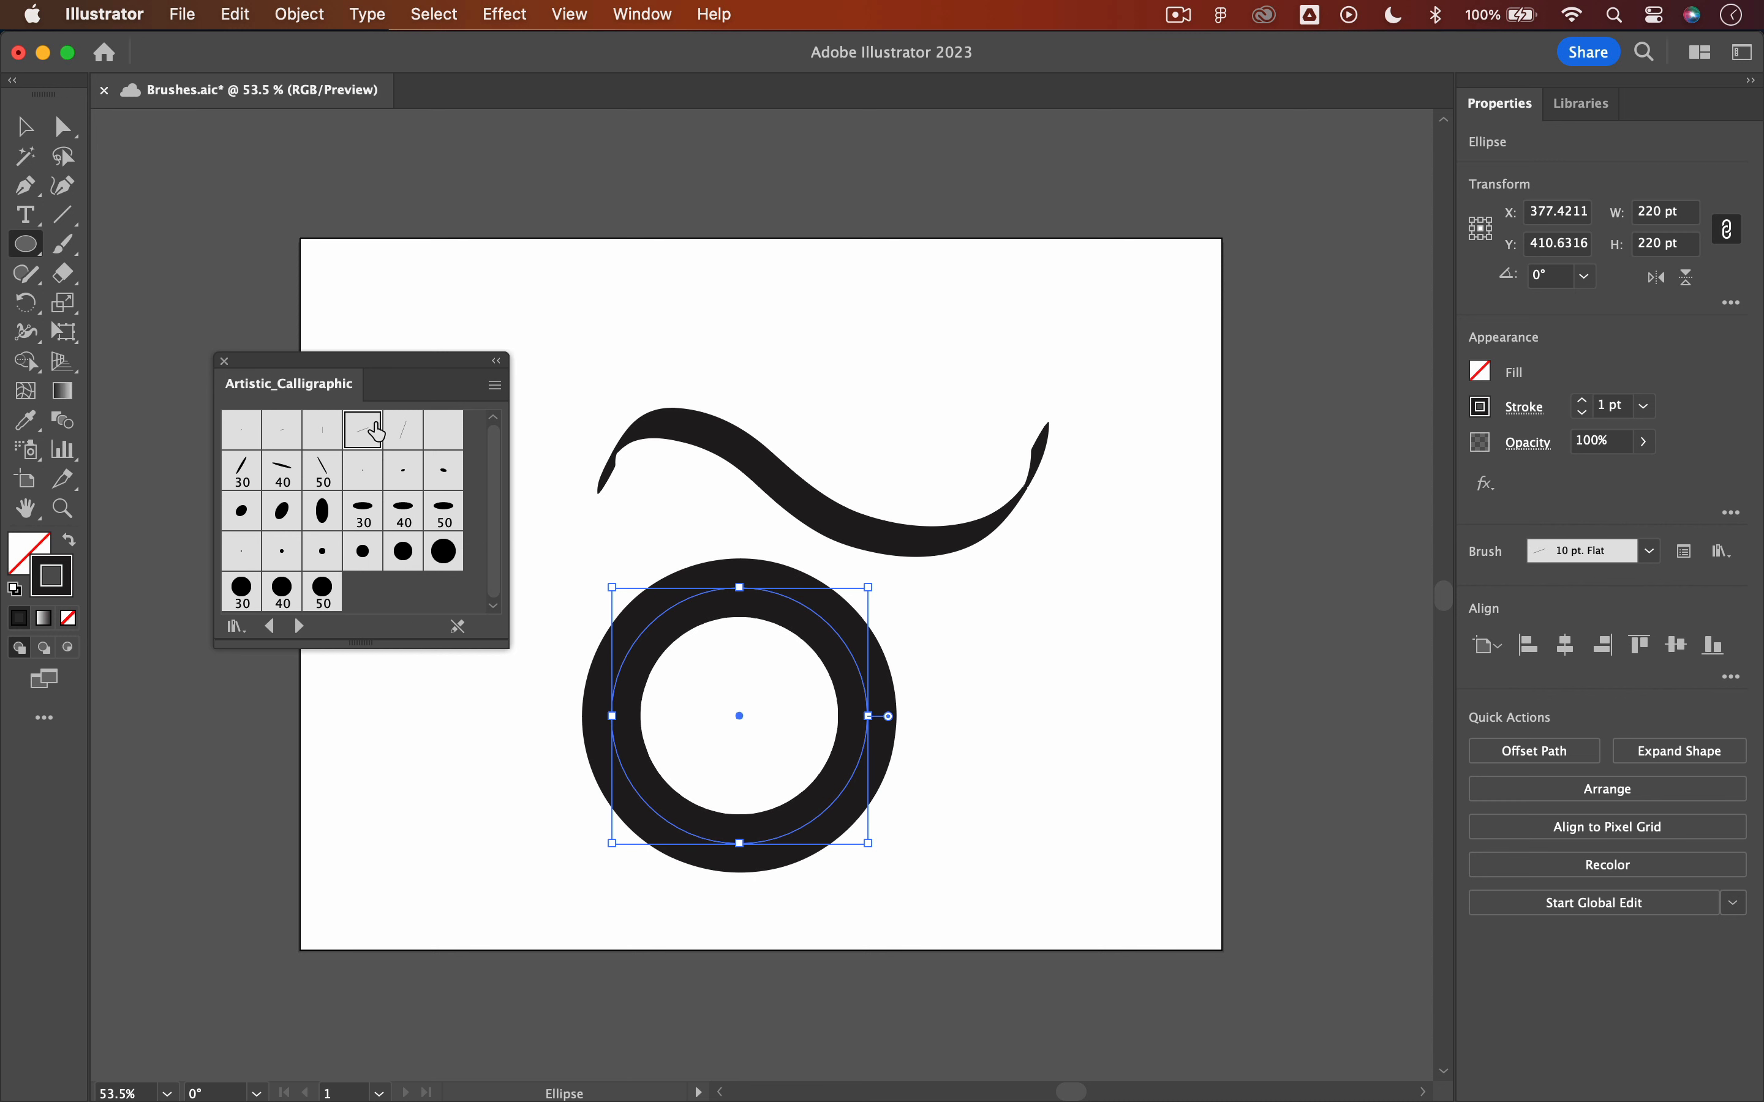
click(403, 432)
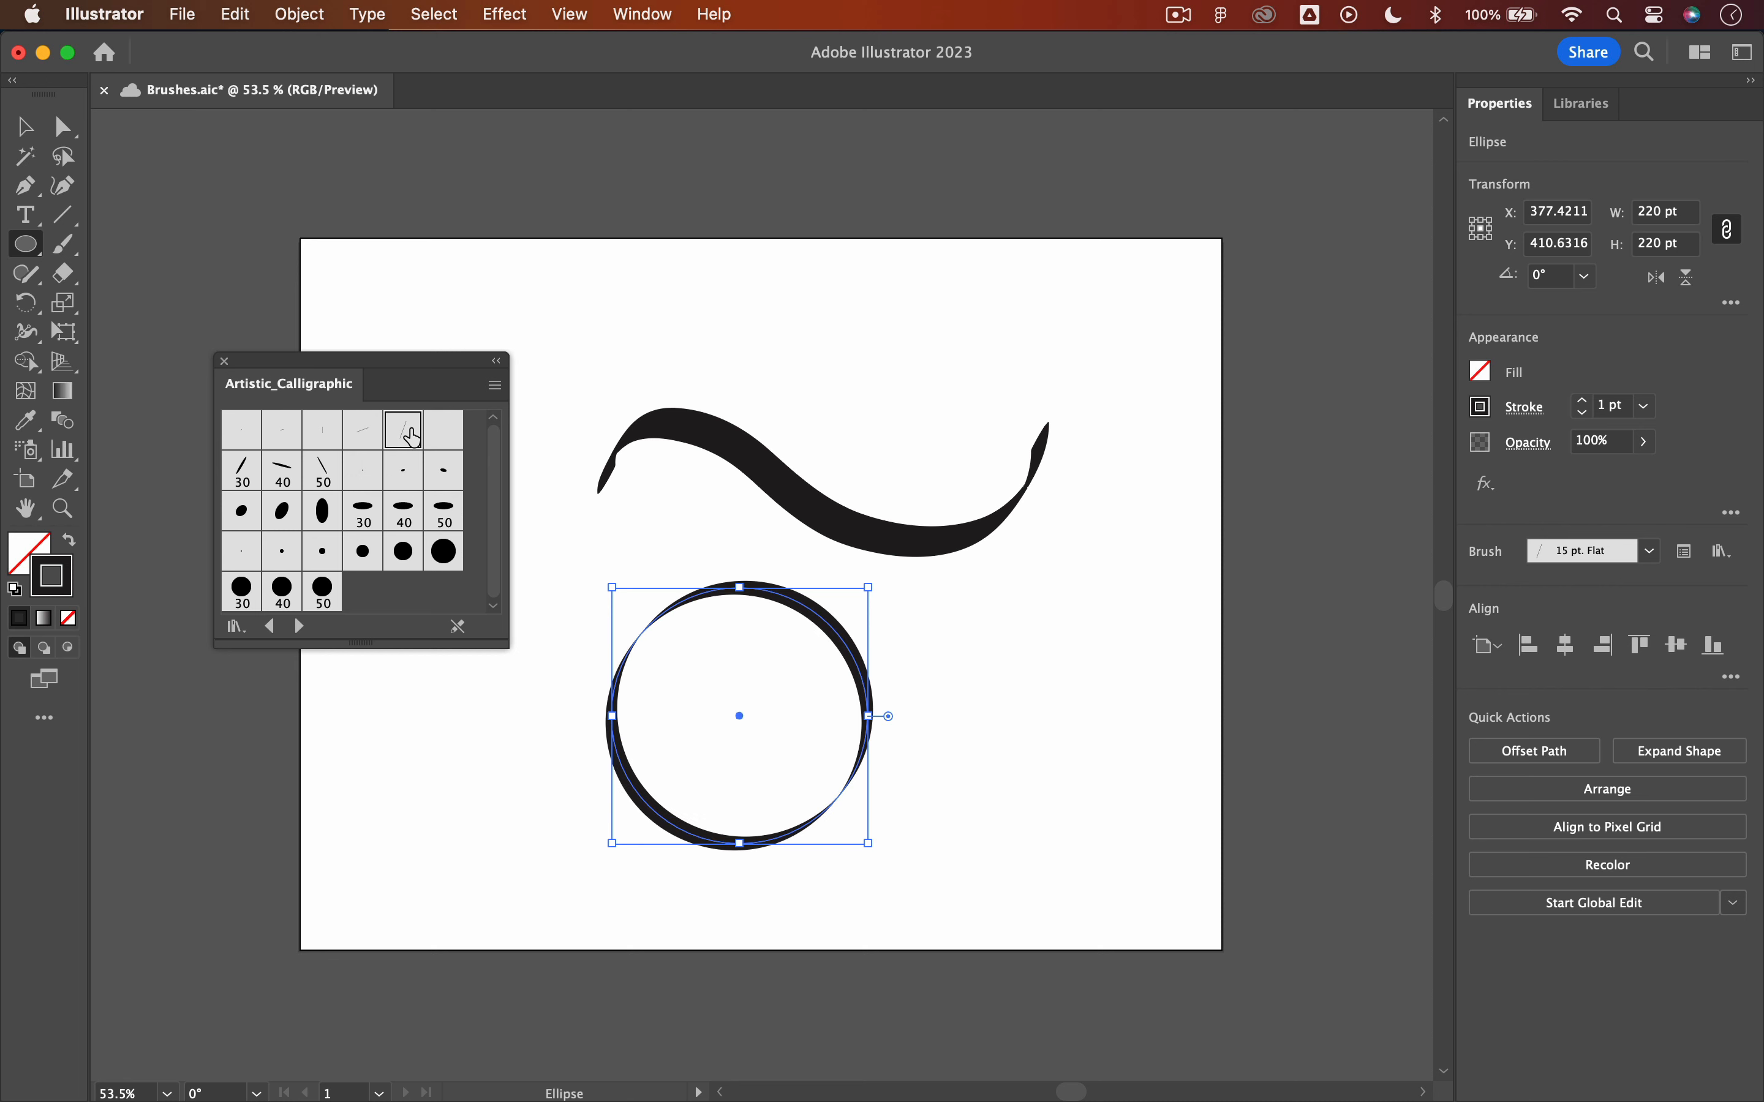
Open the Decorative_Scatter brush library and group it with the Artistic_Calligraphic library
click(642, 14)
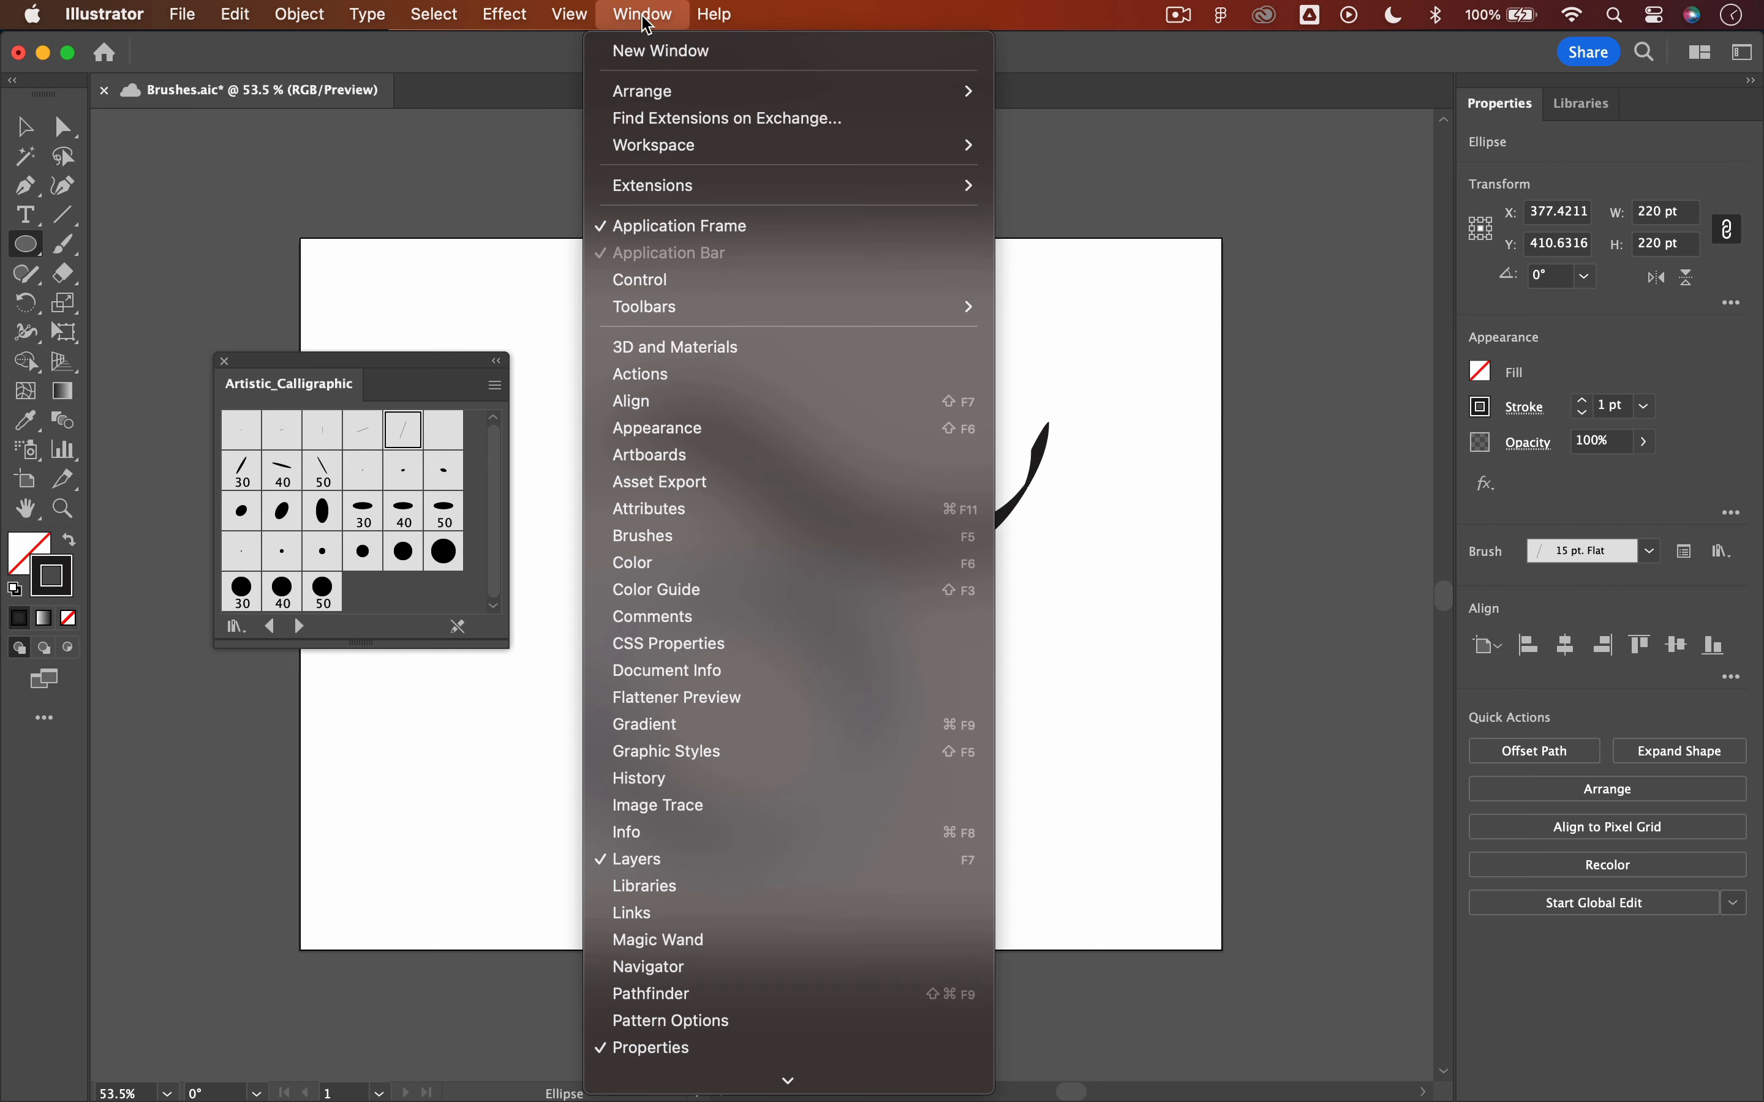
mouse_move(856, 965)
mouse_move(1100, 915)
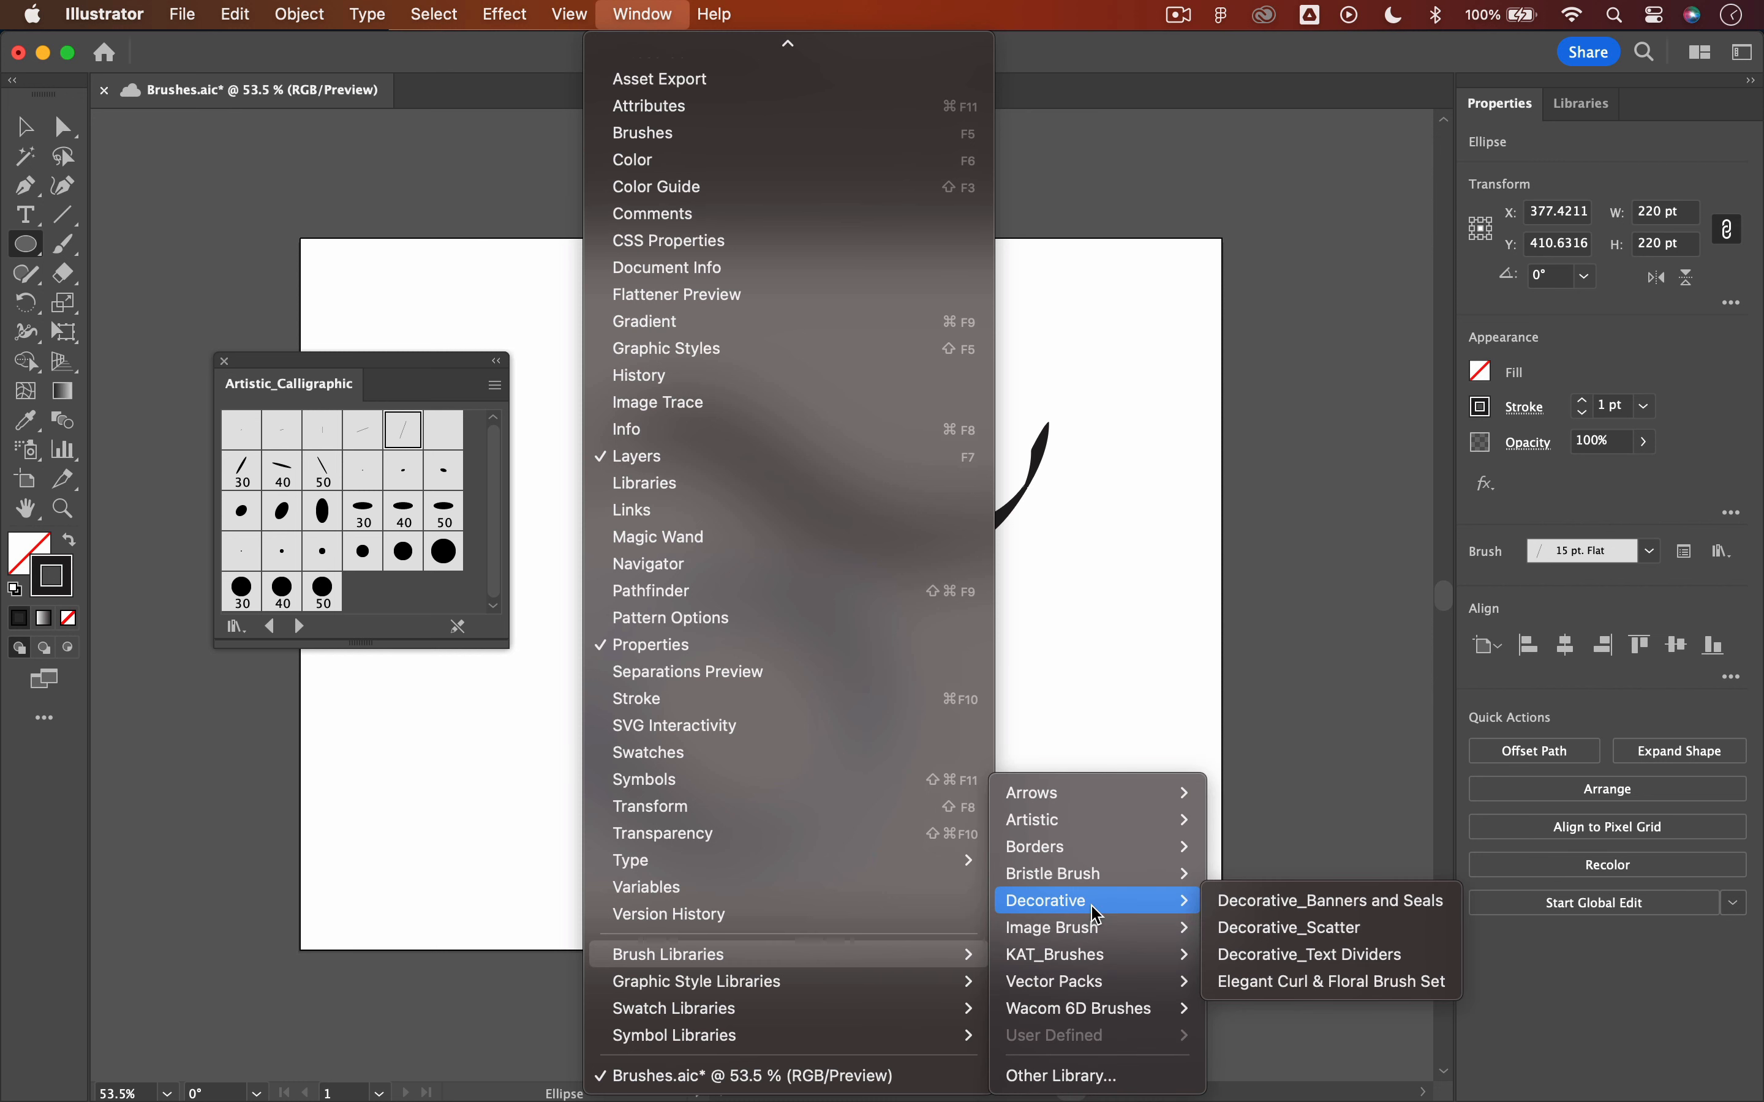
click(1315, 930)
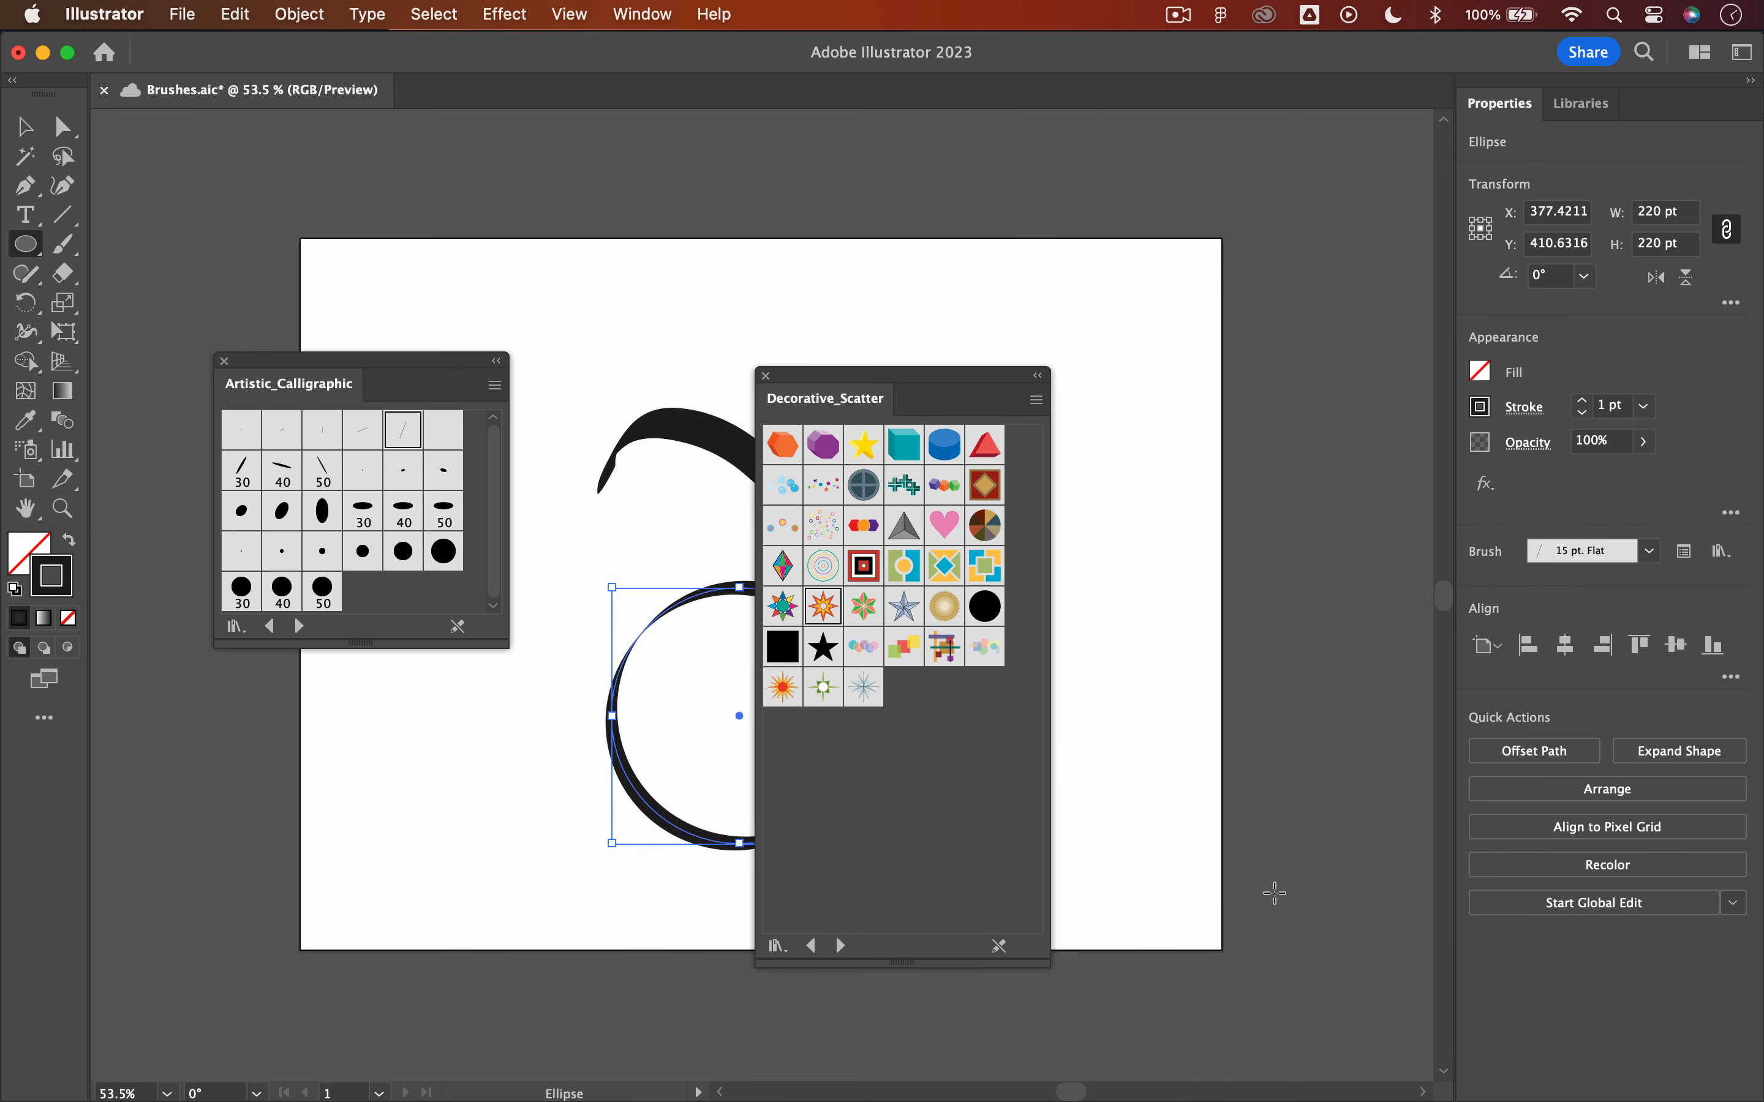
mouse_move(827, 405)
mouse_down()
mouse_move(493, 435)
mouse_move(399, 393)
mouse_move(412, 436)
mouse_up()
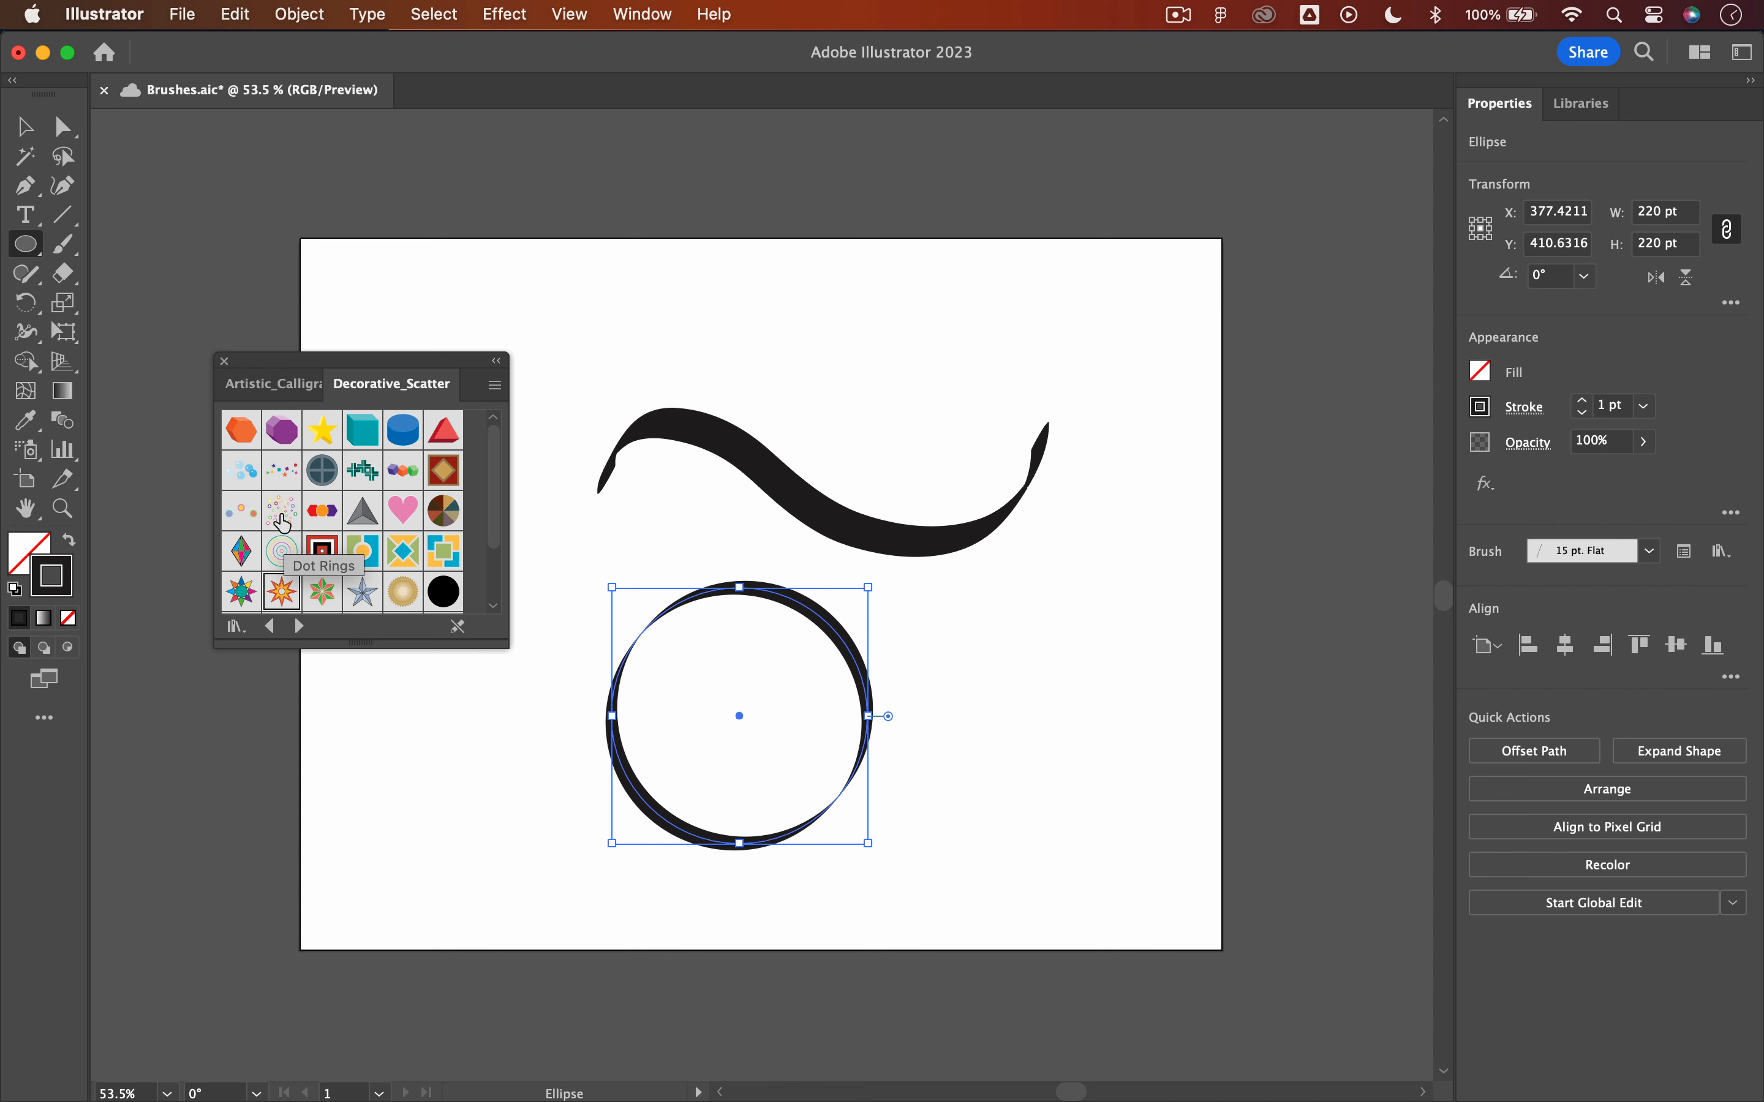
Apply the Dot Rings brush to the circle, and try Crosses, ending on Hearts, for the wavy path
click(283, 522)
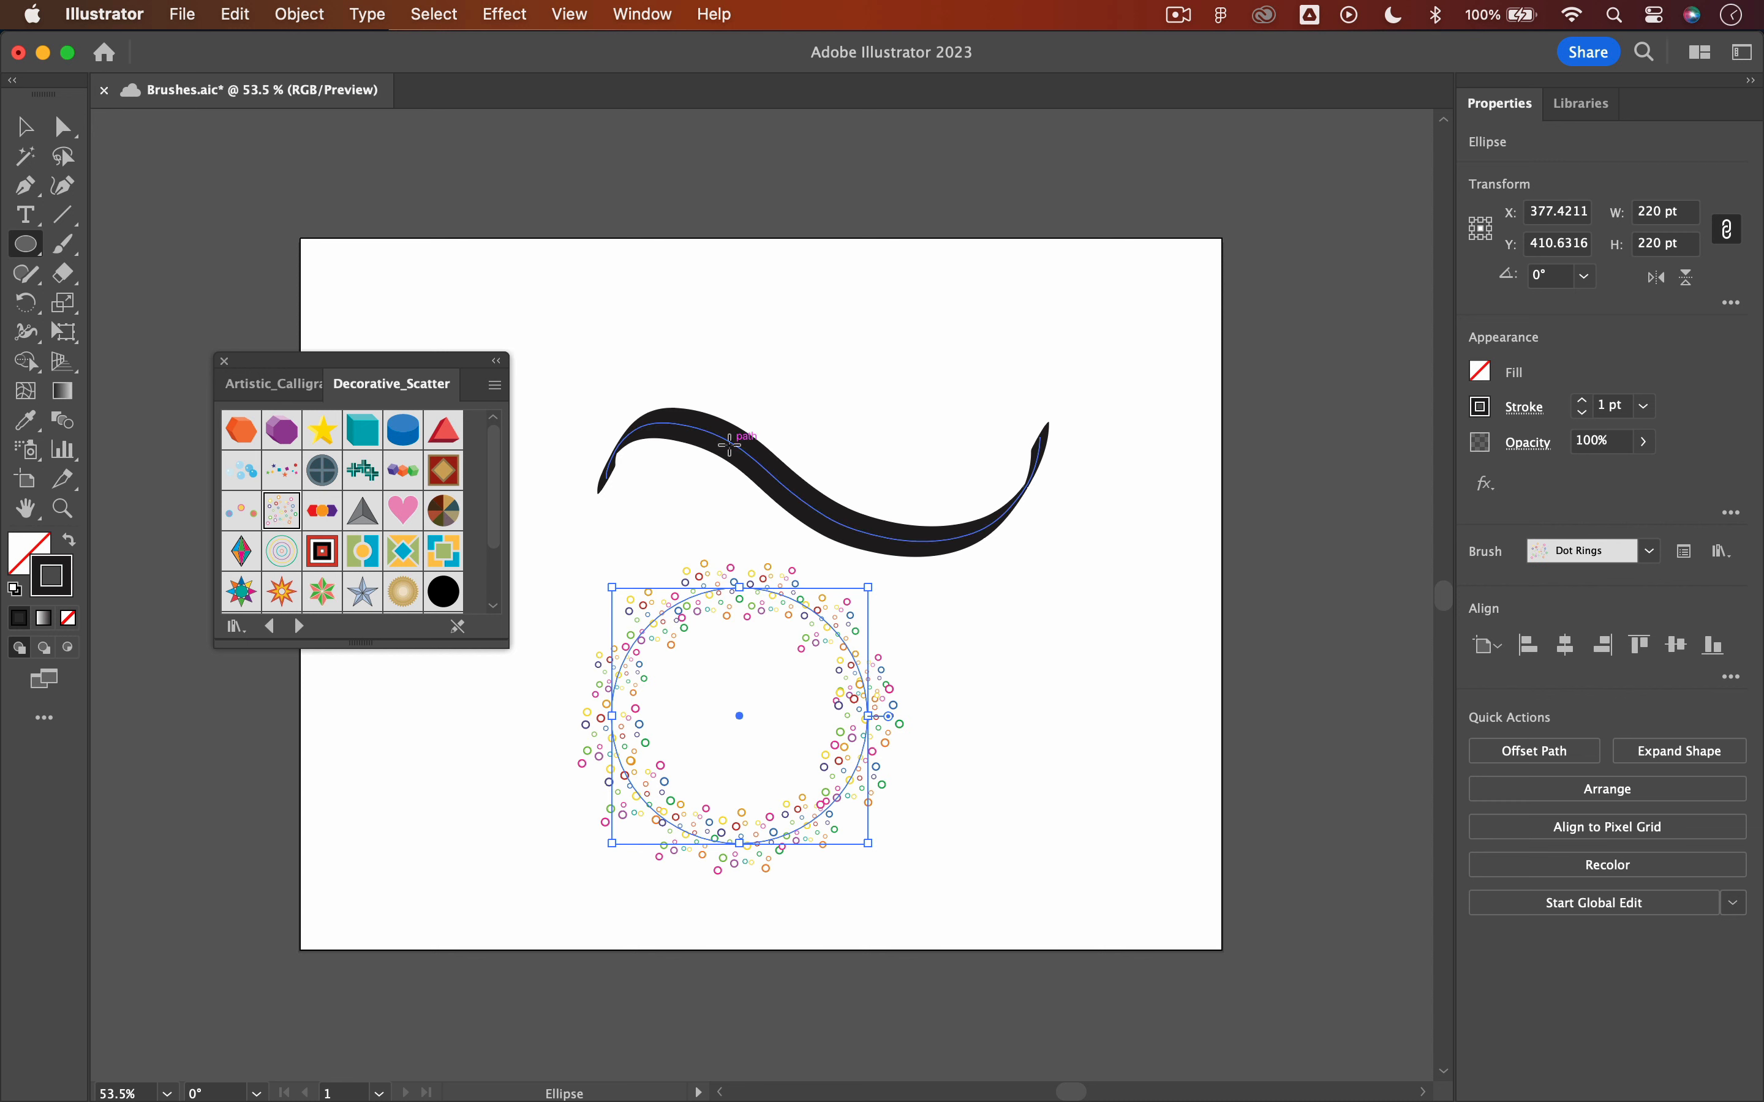
key(v)
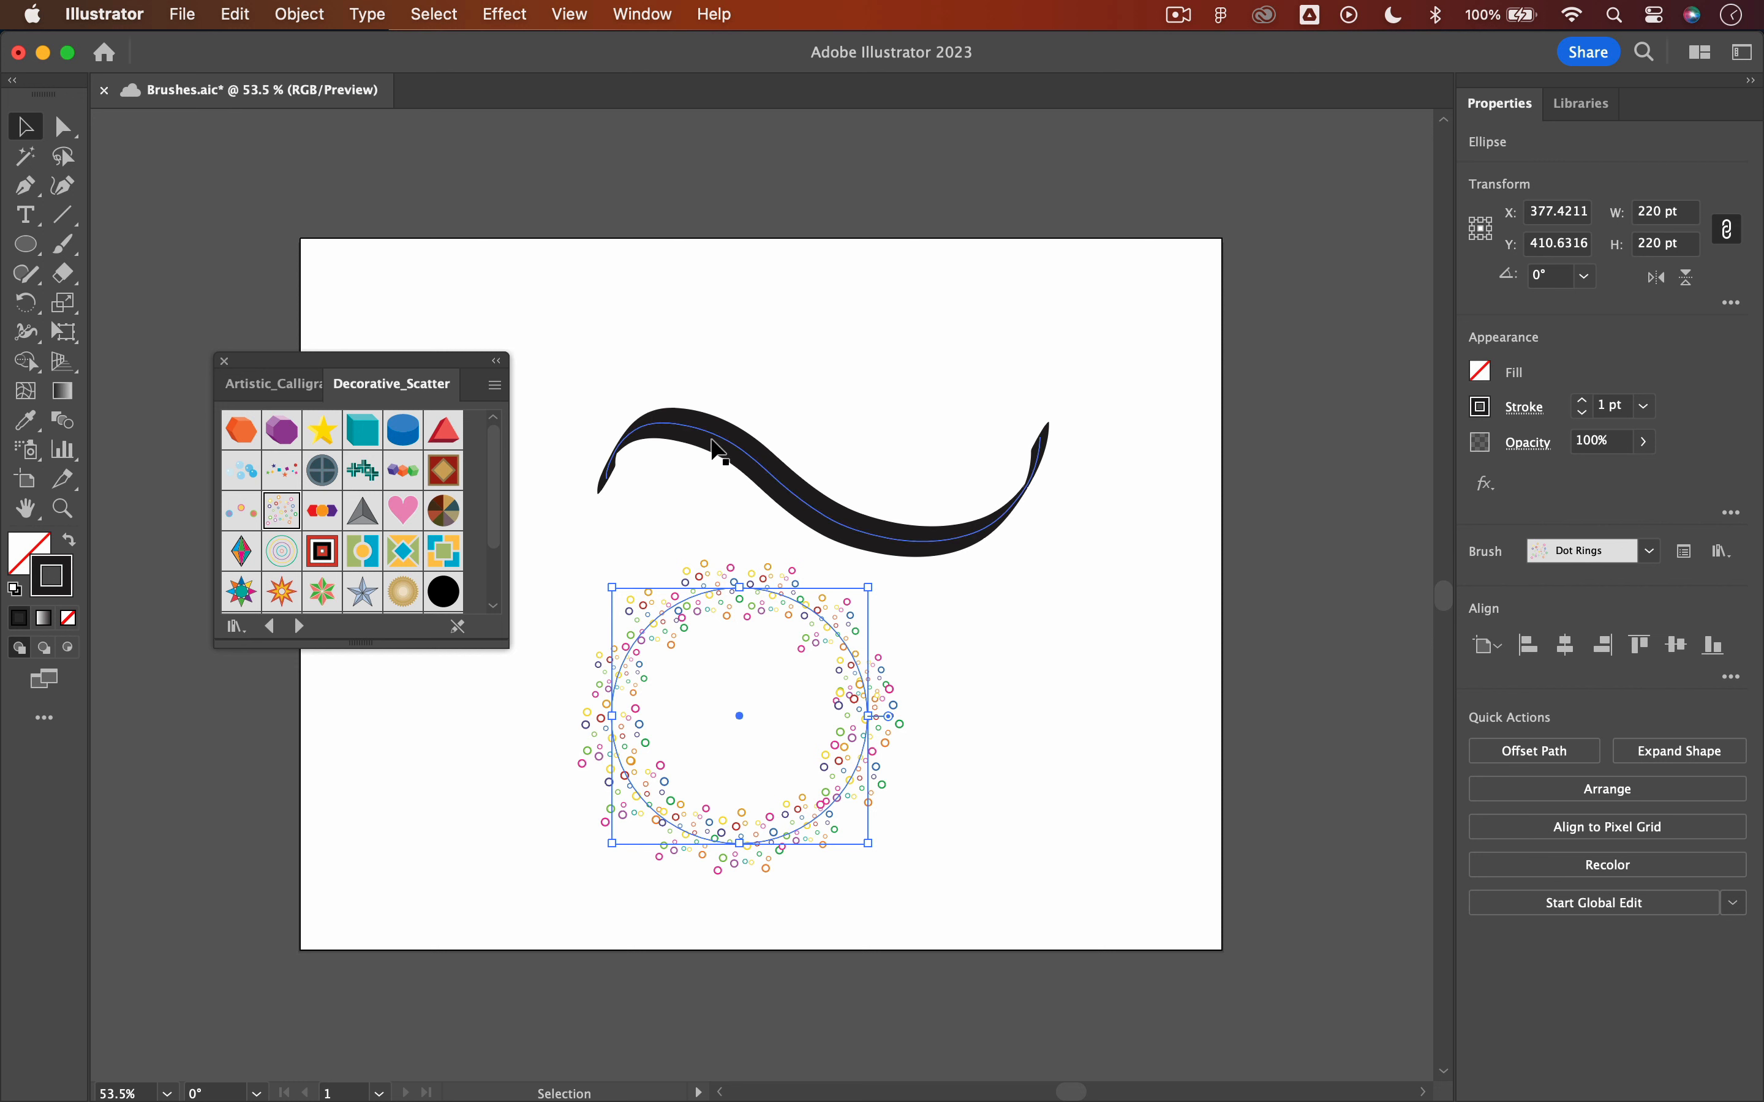
click(718, 452)
click(368, 474)
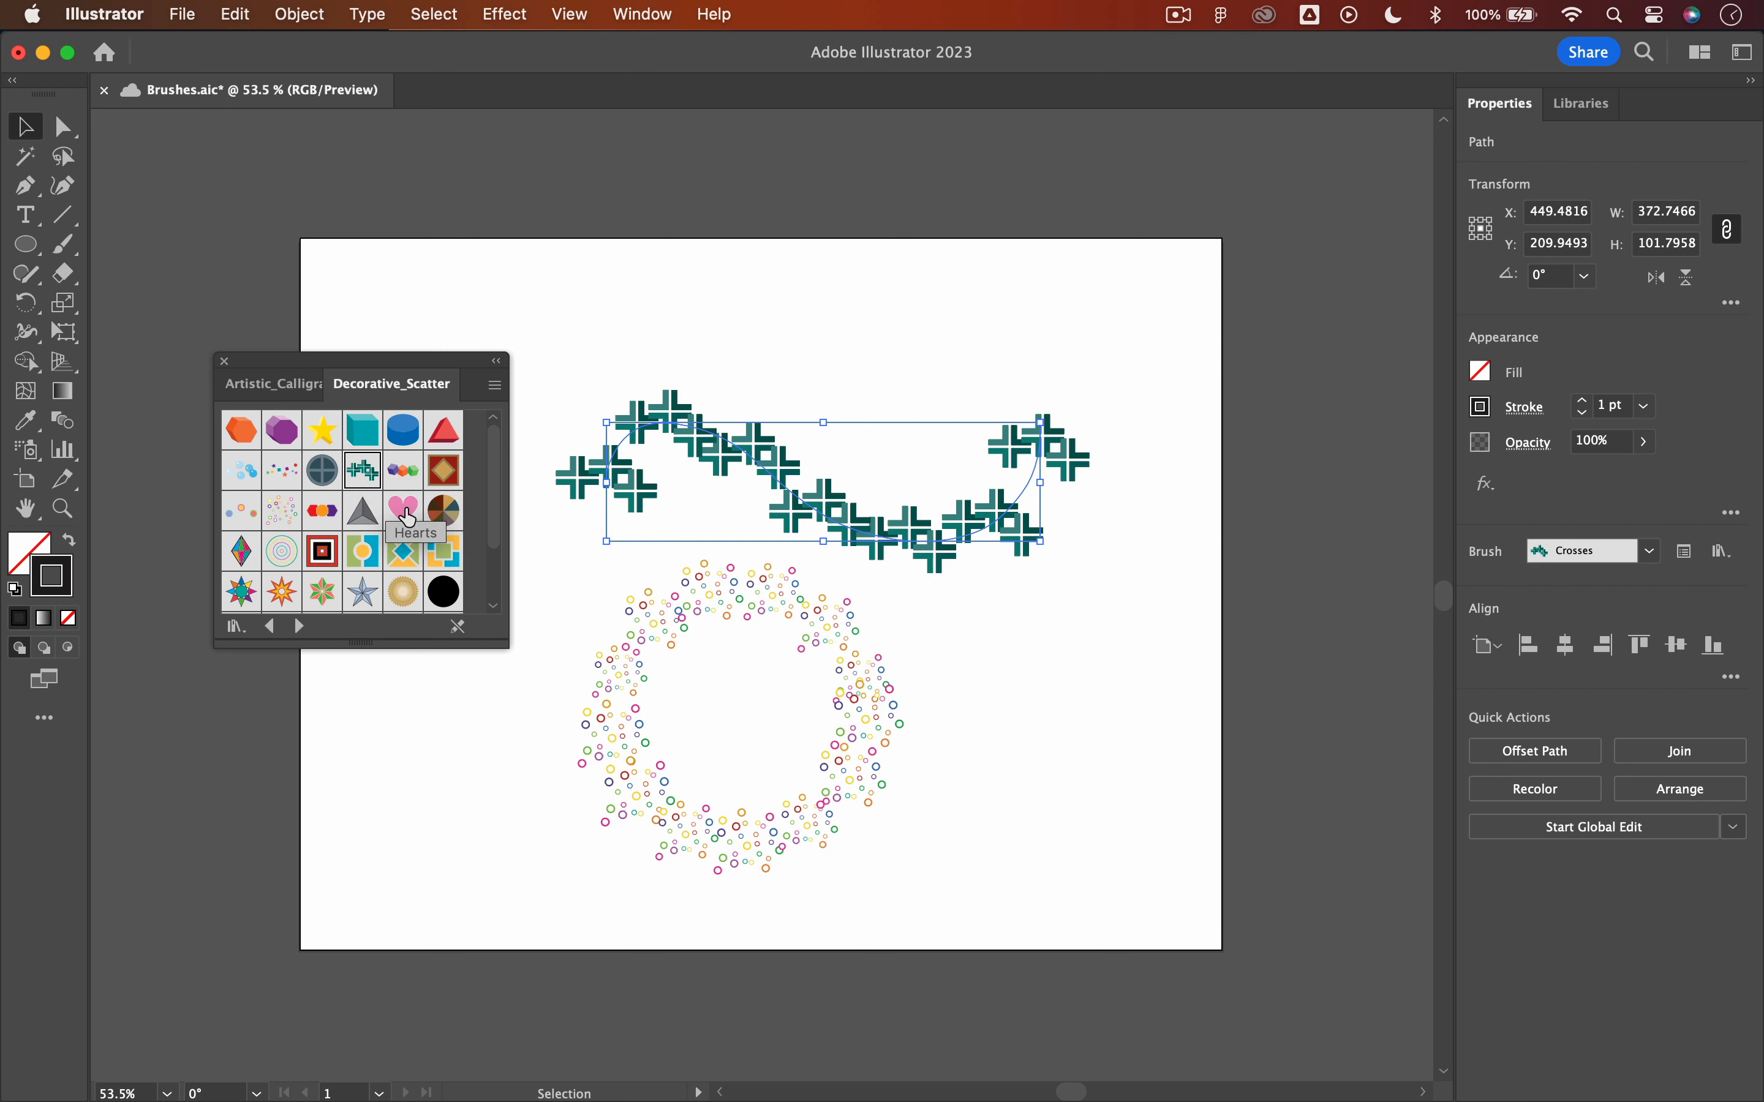
click(407, 513)
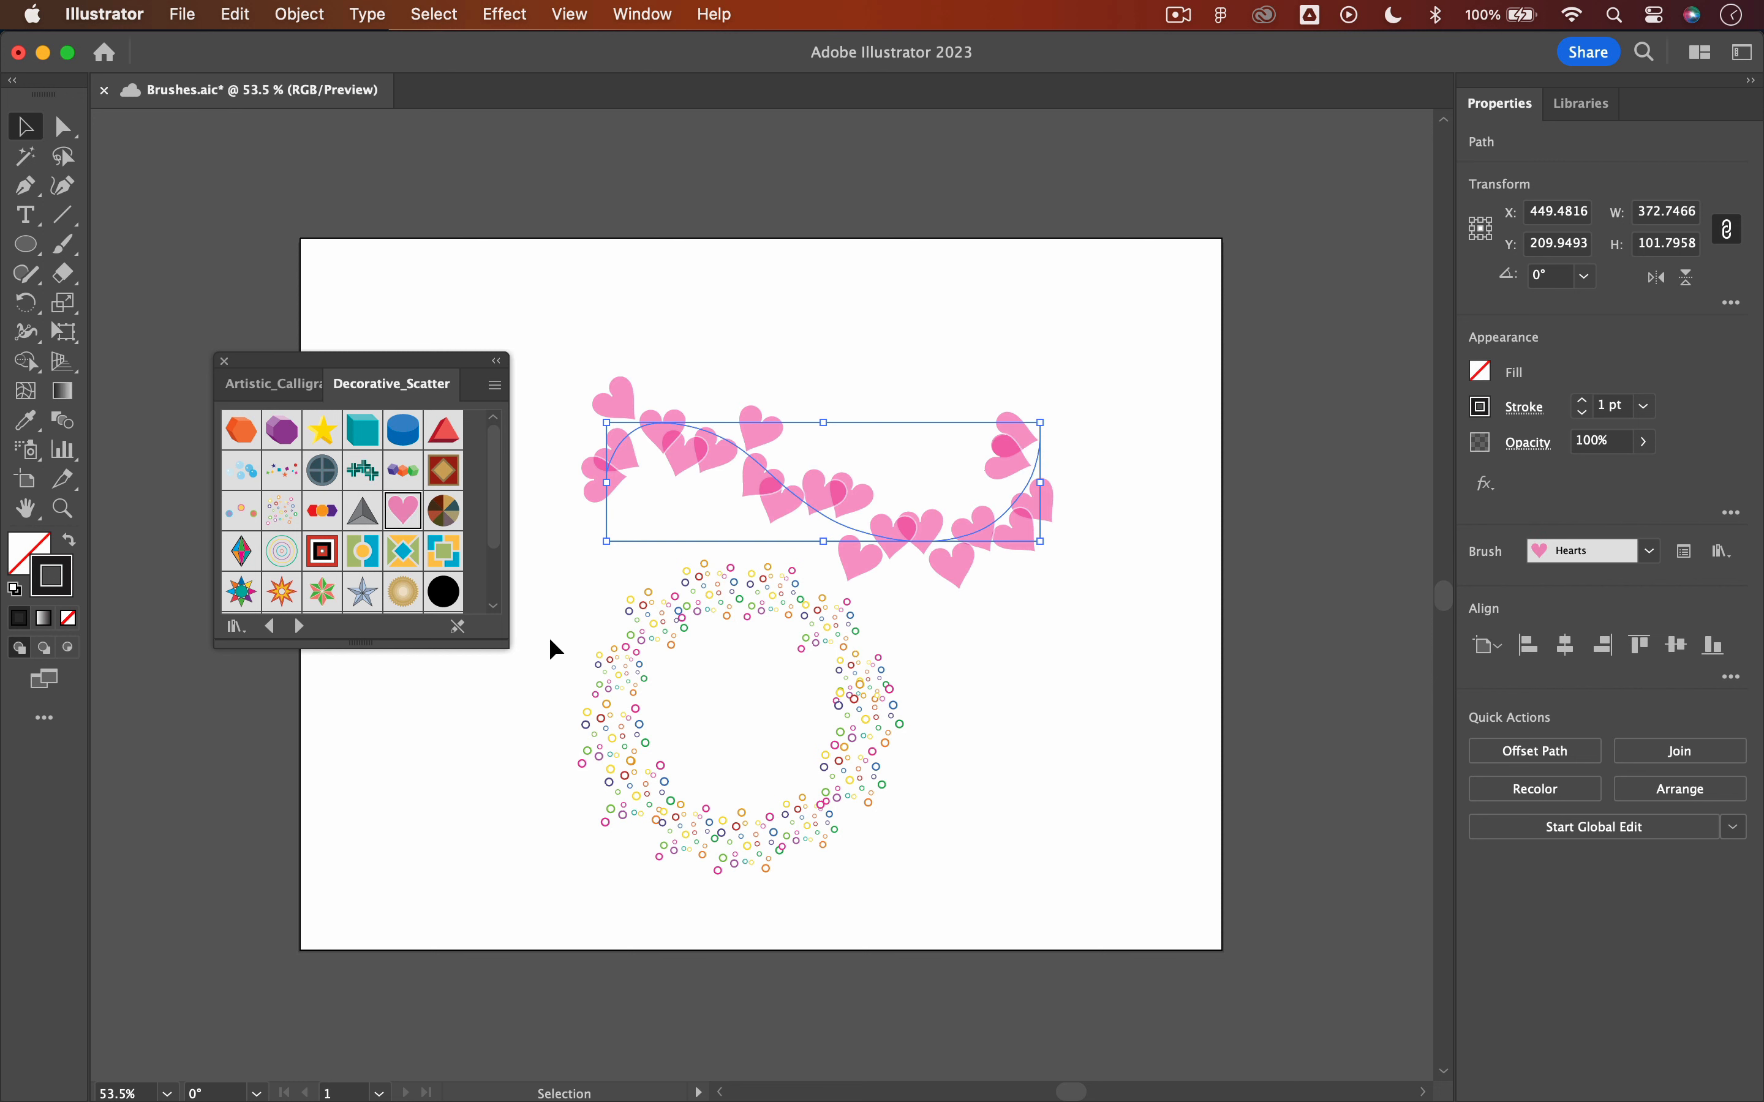
Try the Bubbles brush on the circle, settle on the Dots brush, and deselect it
click(623, 682)
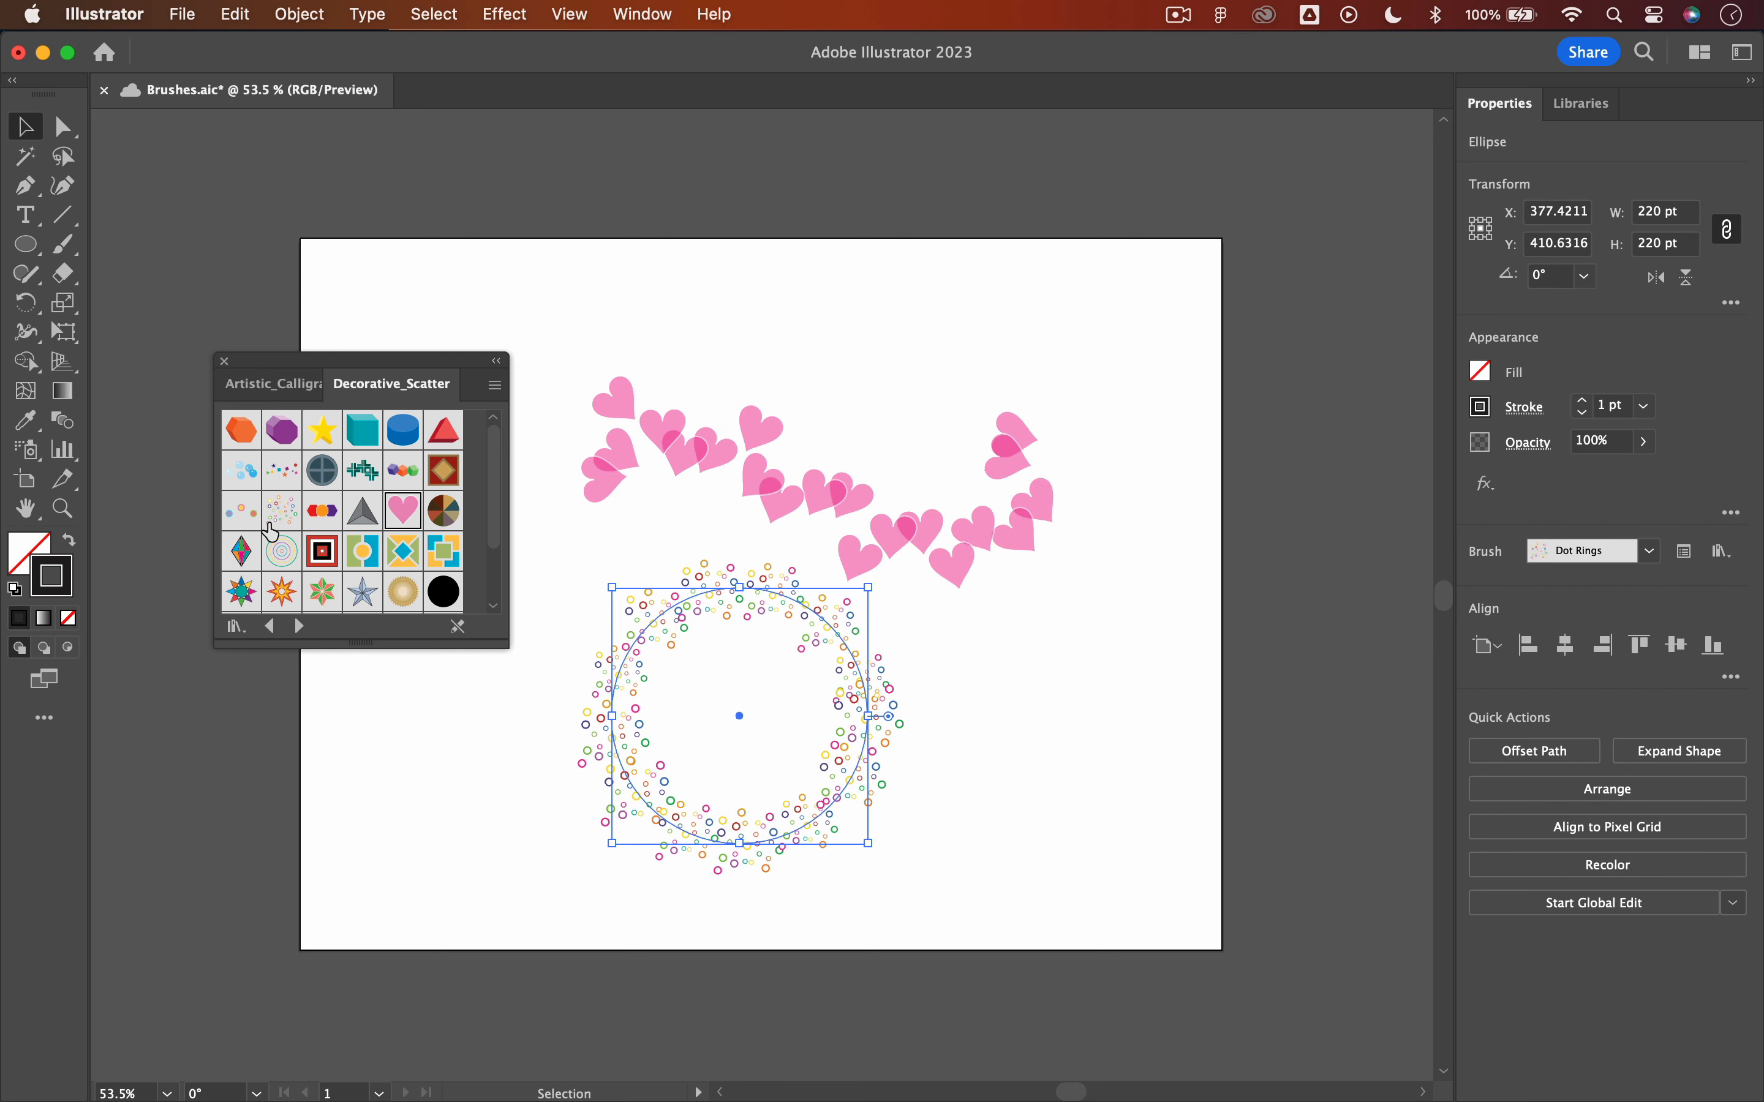
click(241, 471)
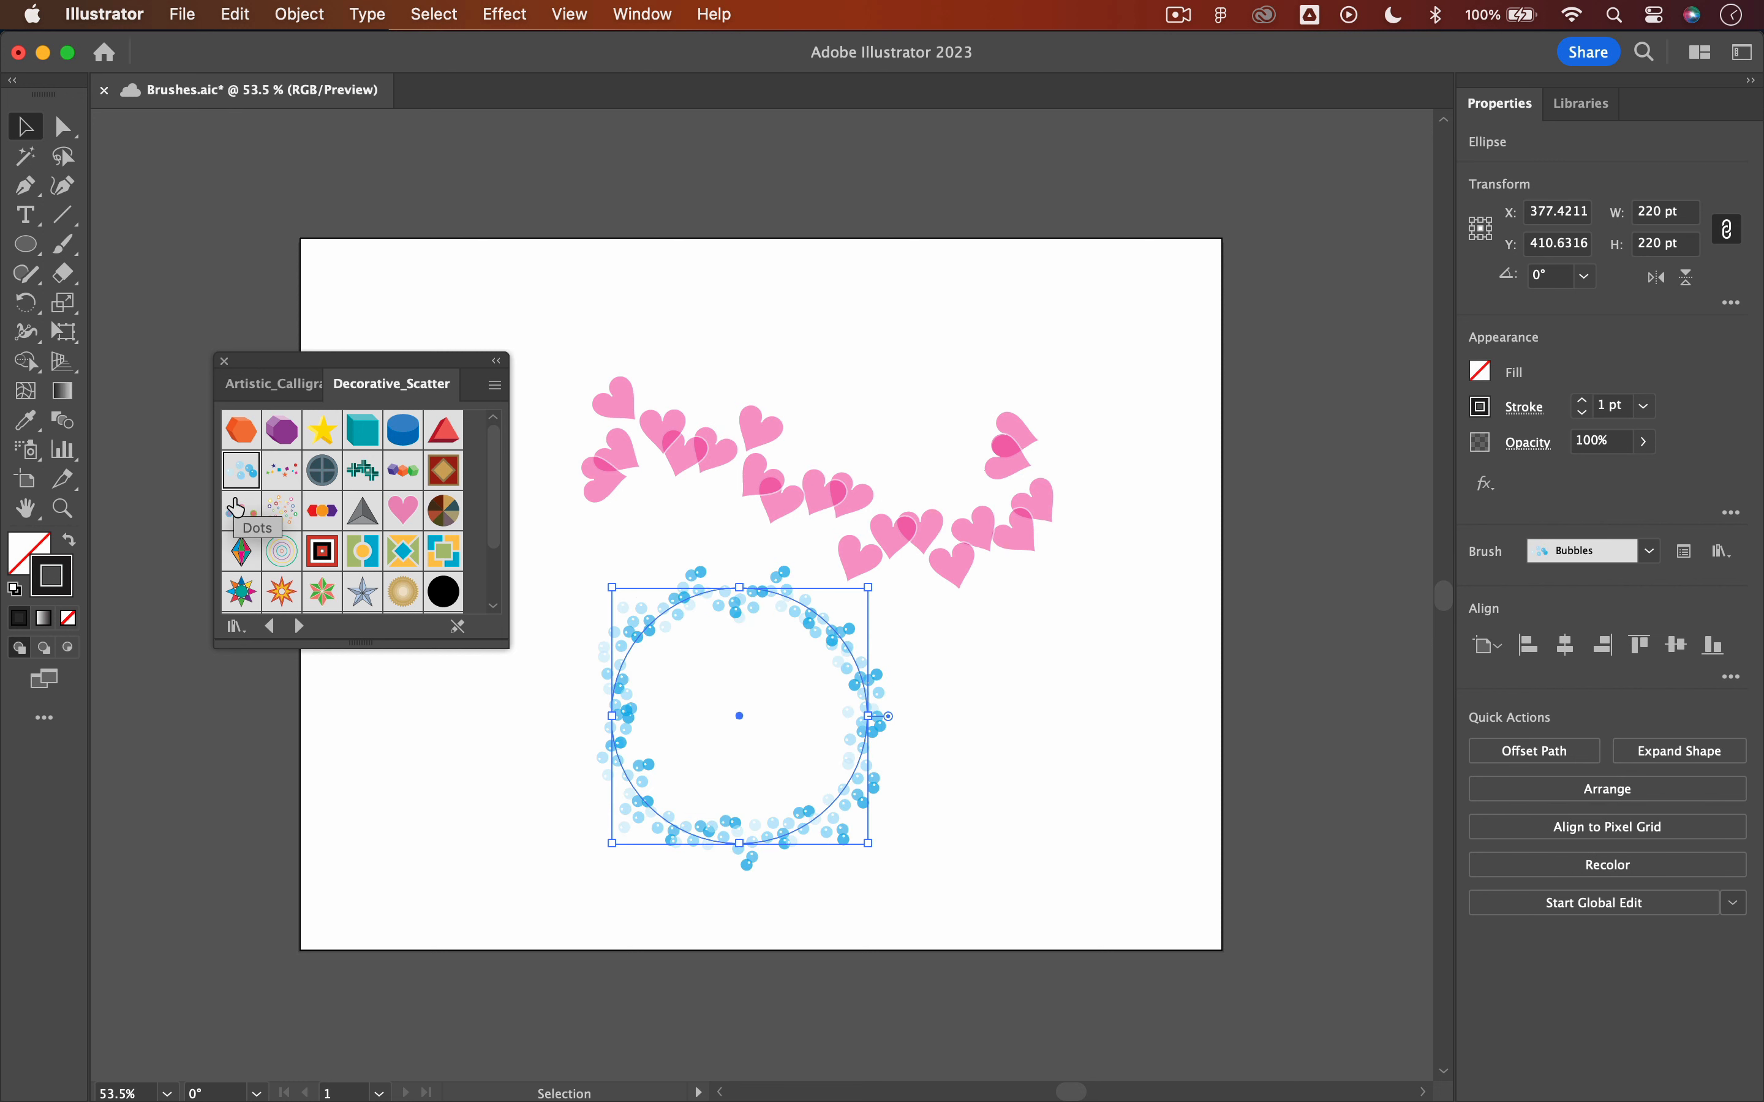
click(234, 520)
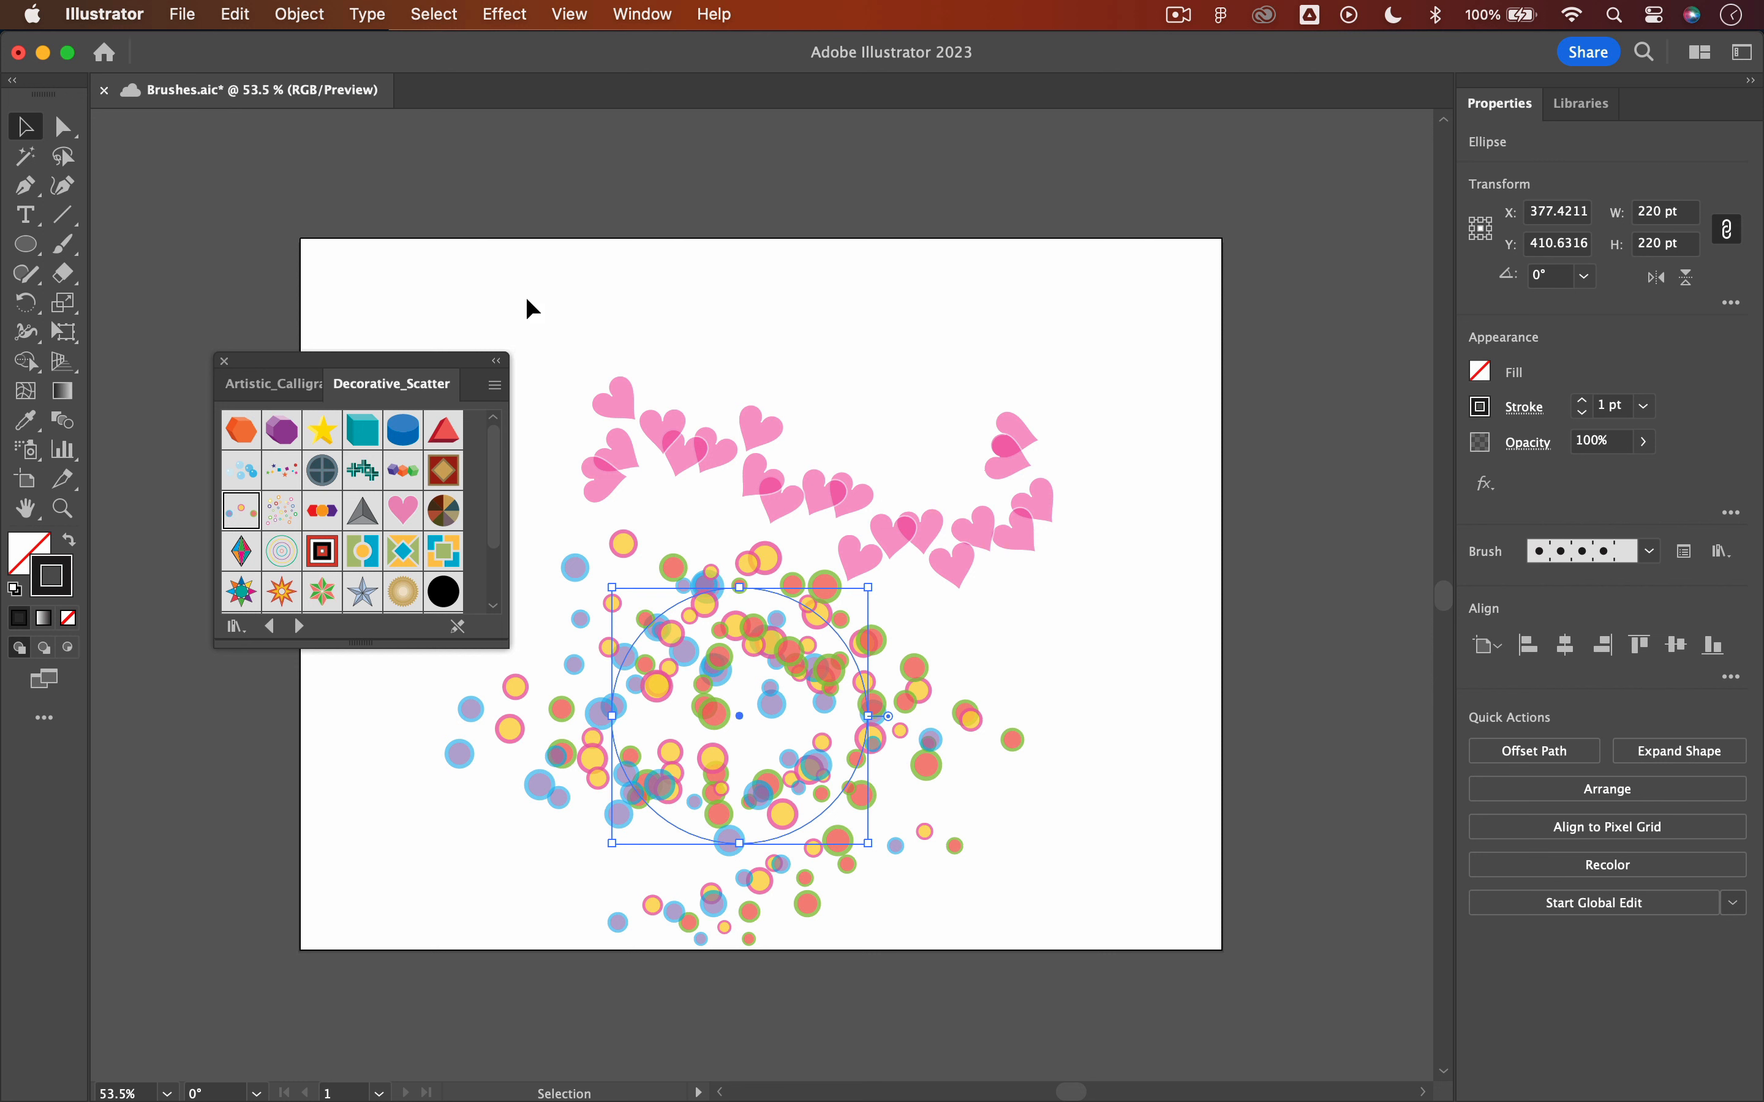
click(372, 279)
Swap fill and stroke and draw a solid black four-pointed star above the hearts with the Star tool
click(25, 245)
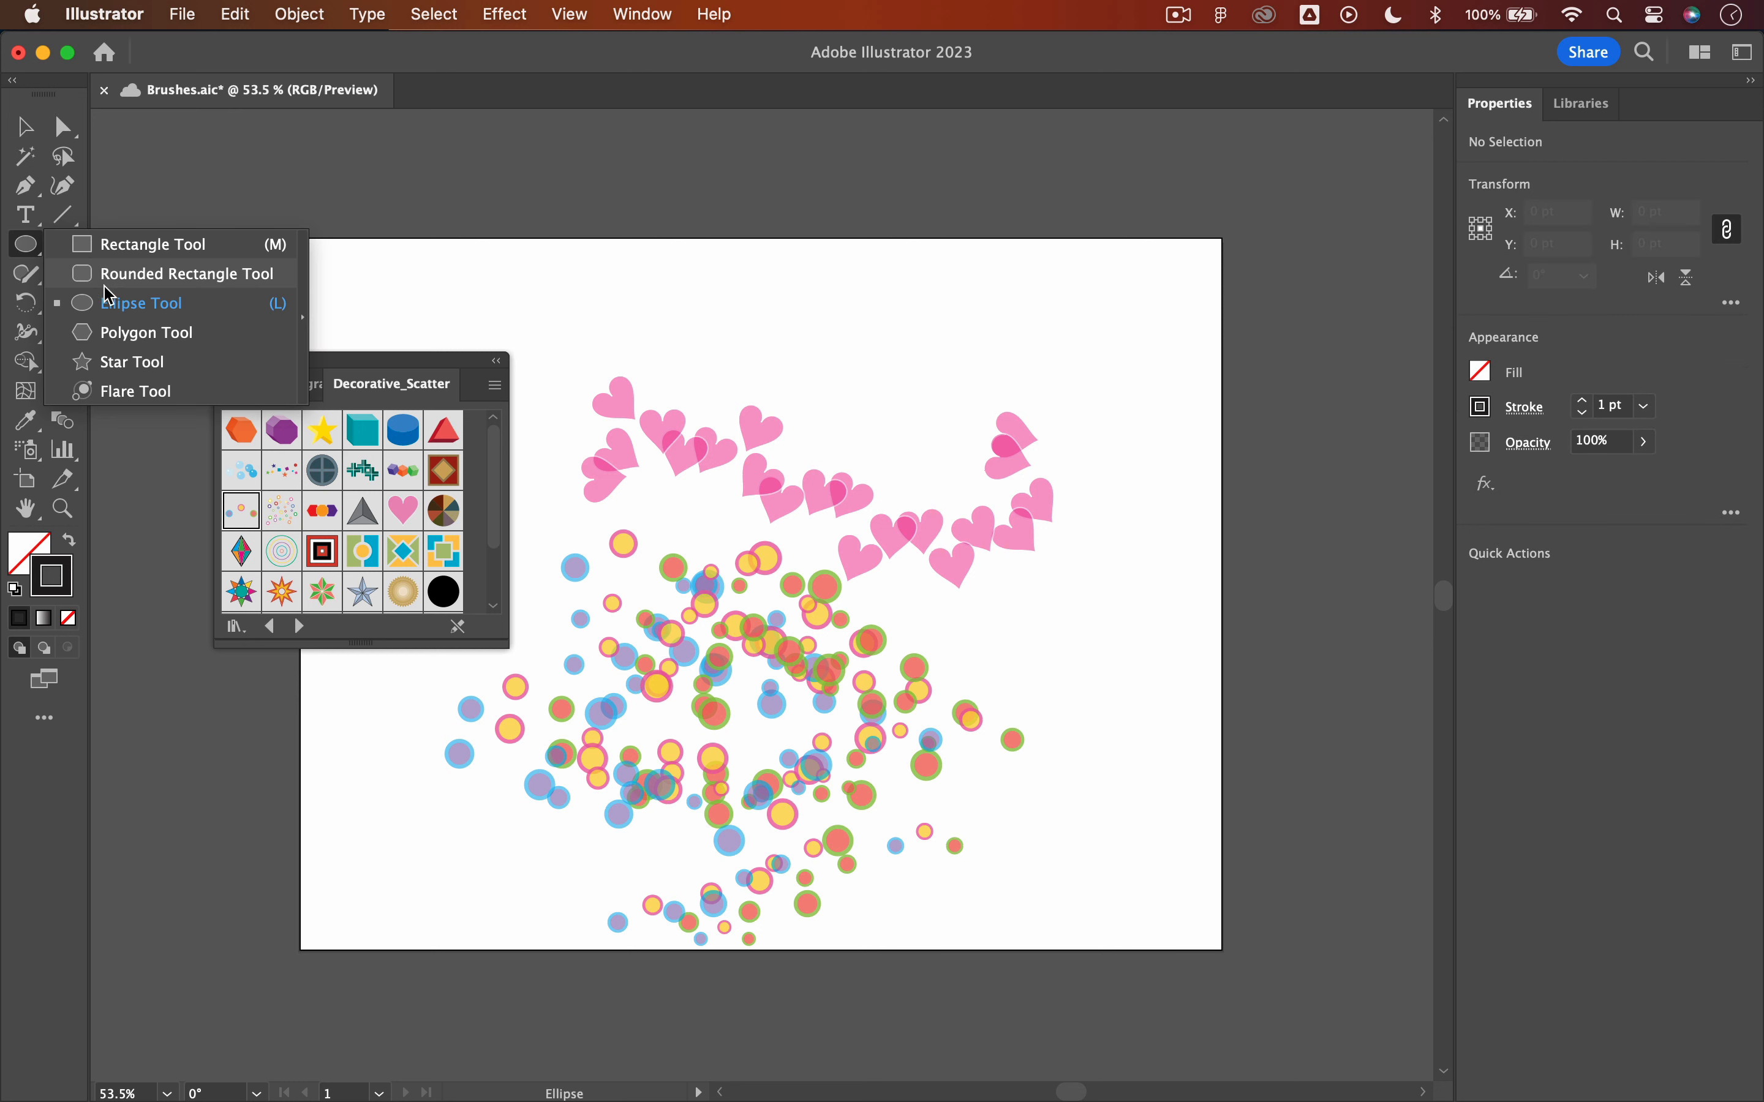
click(107, 363)
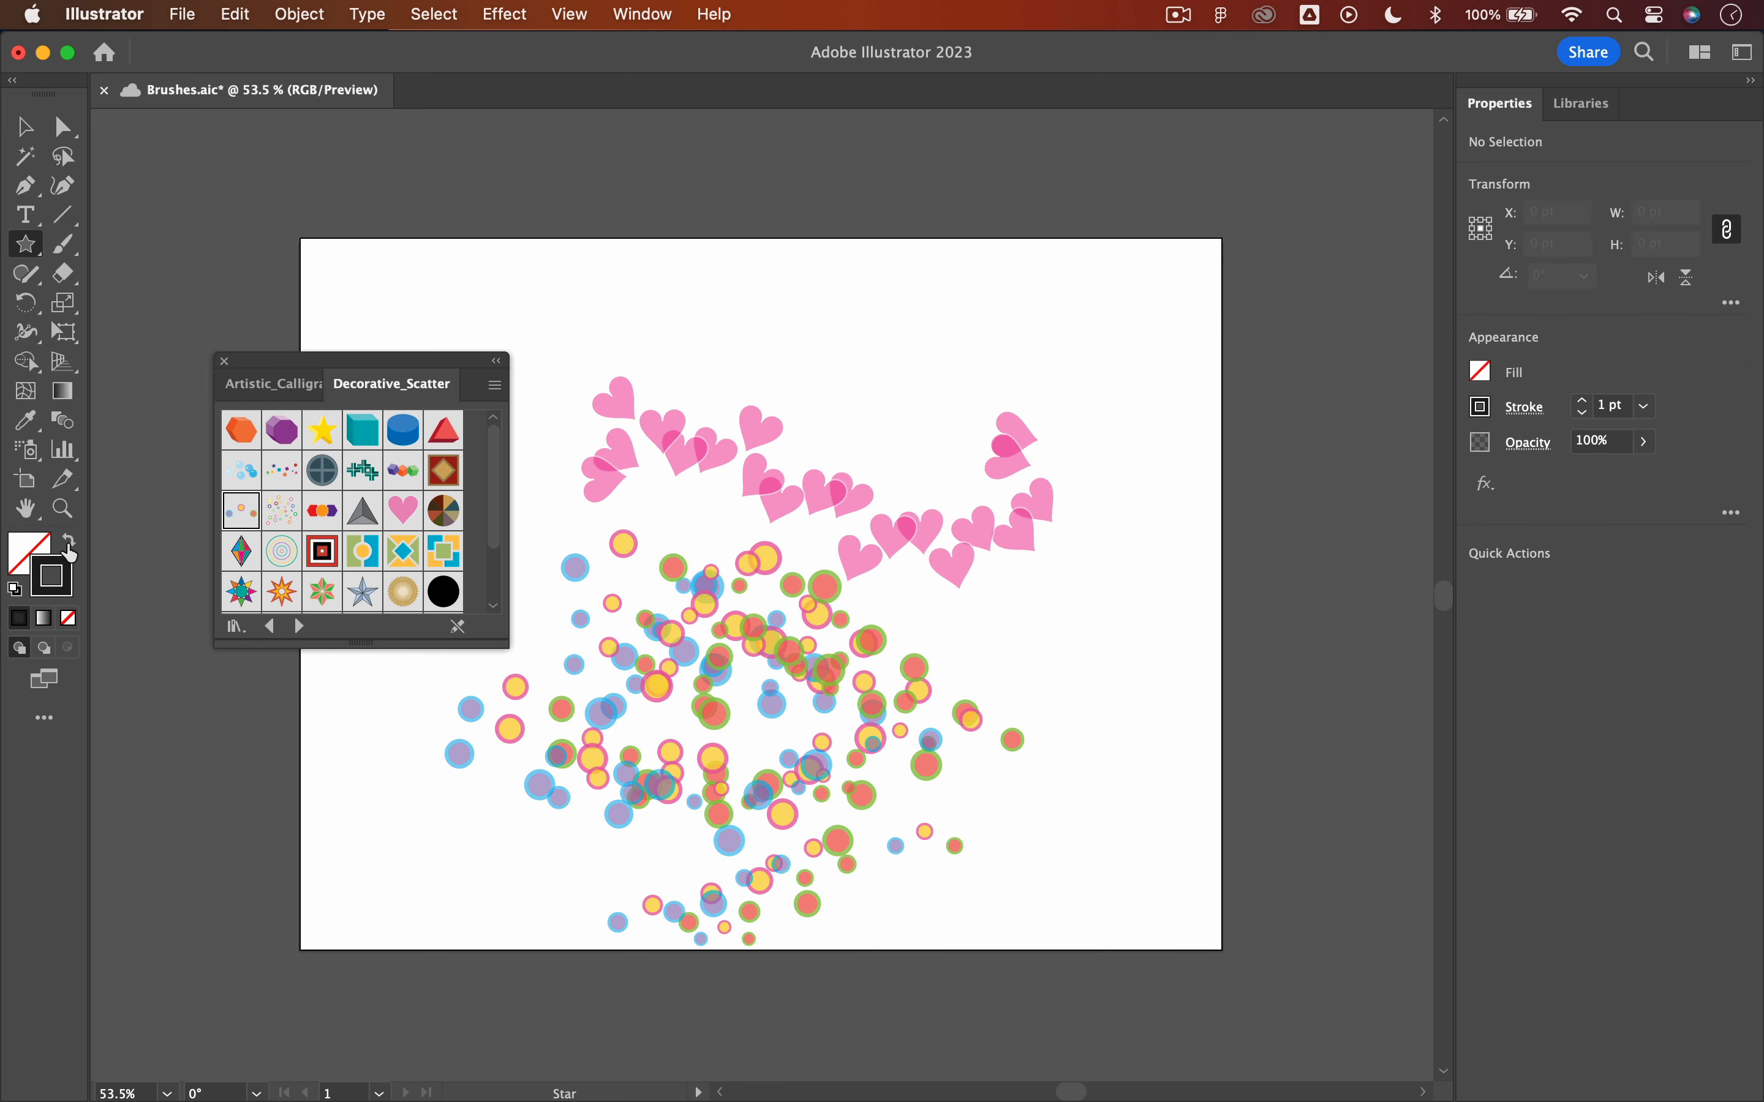
click(73, 540)
drag(568, 287, 577, 341)
Duplicate the black star, shrink the copy and place it at the original's upper right
key(v)
drag(550, 319, 626, 293)
drag(654, 315, 636, 298)
drag(620, 280, 589, 295)
click(675, 307)
Add two black dots around the stars, one about 11.6 pt at the lower right and one about 5.8 pt at the upper left
drag(26, 245, 95, 307)
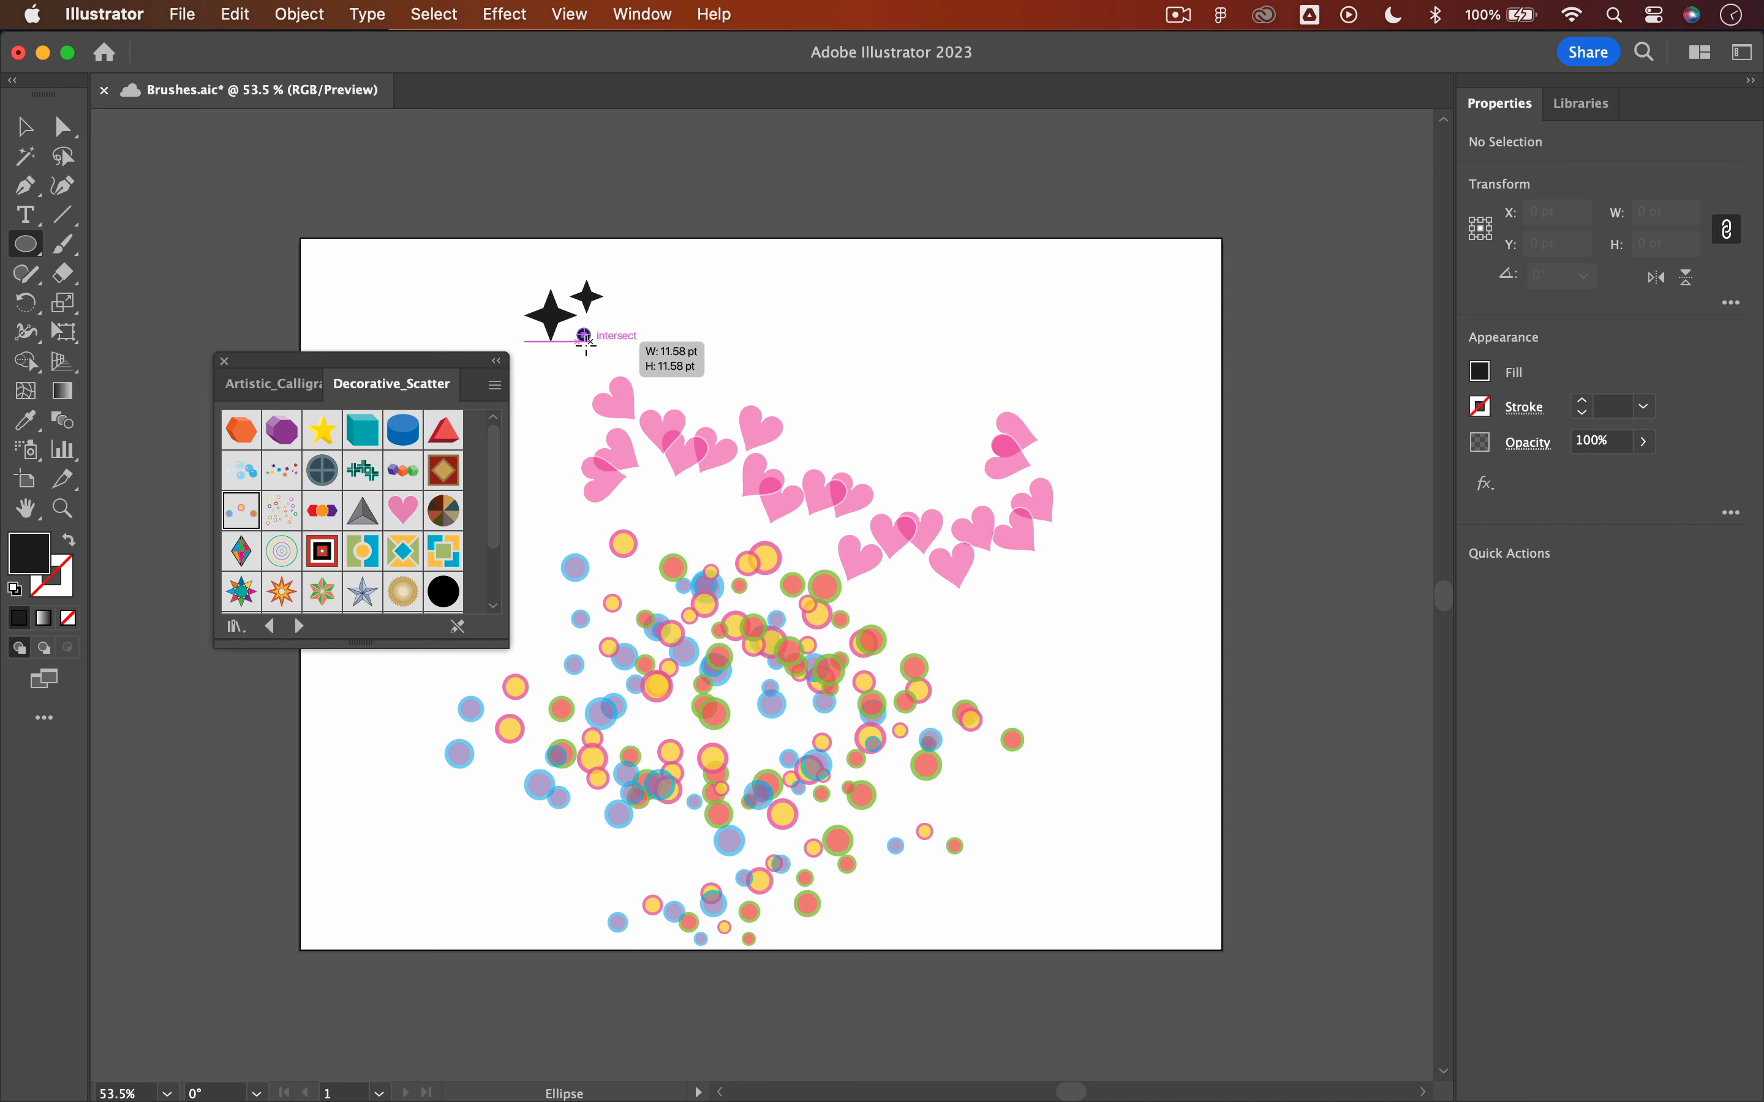
drag(575, 332, 583, 340)
key(v)
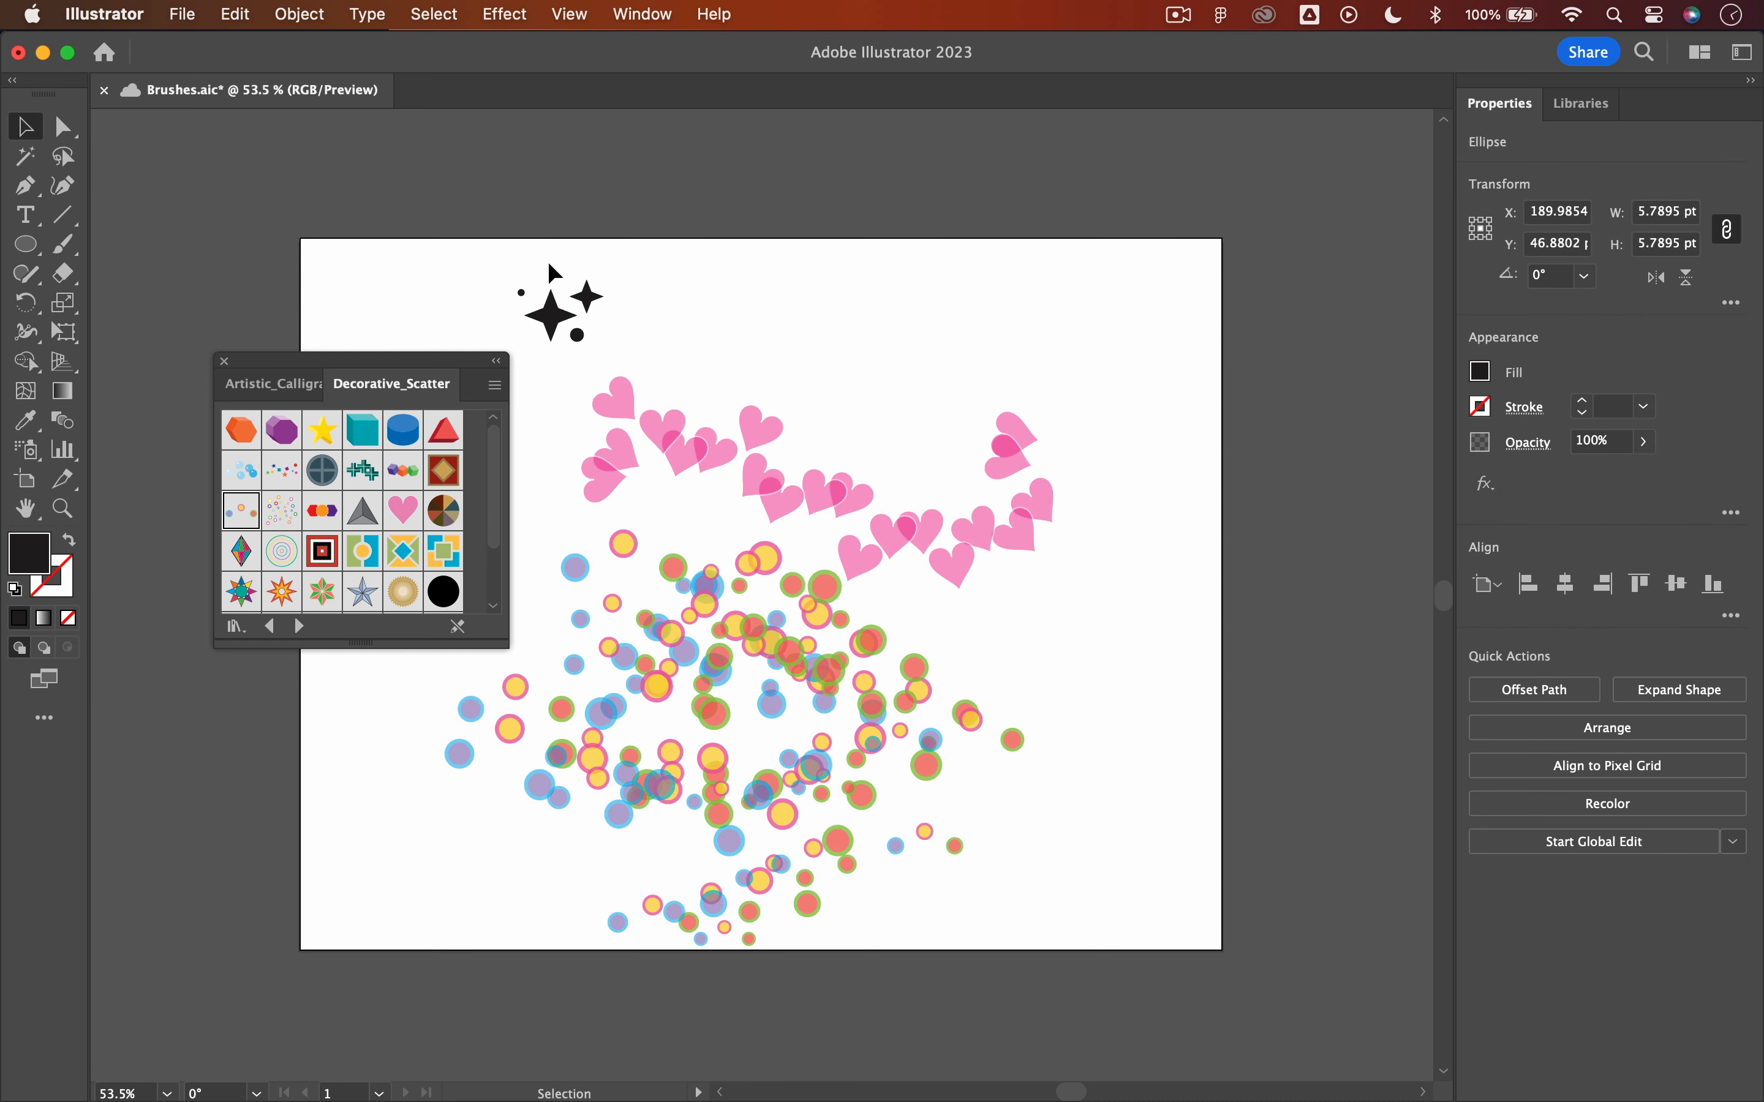
click(507, 264)
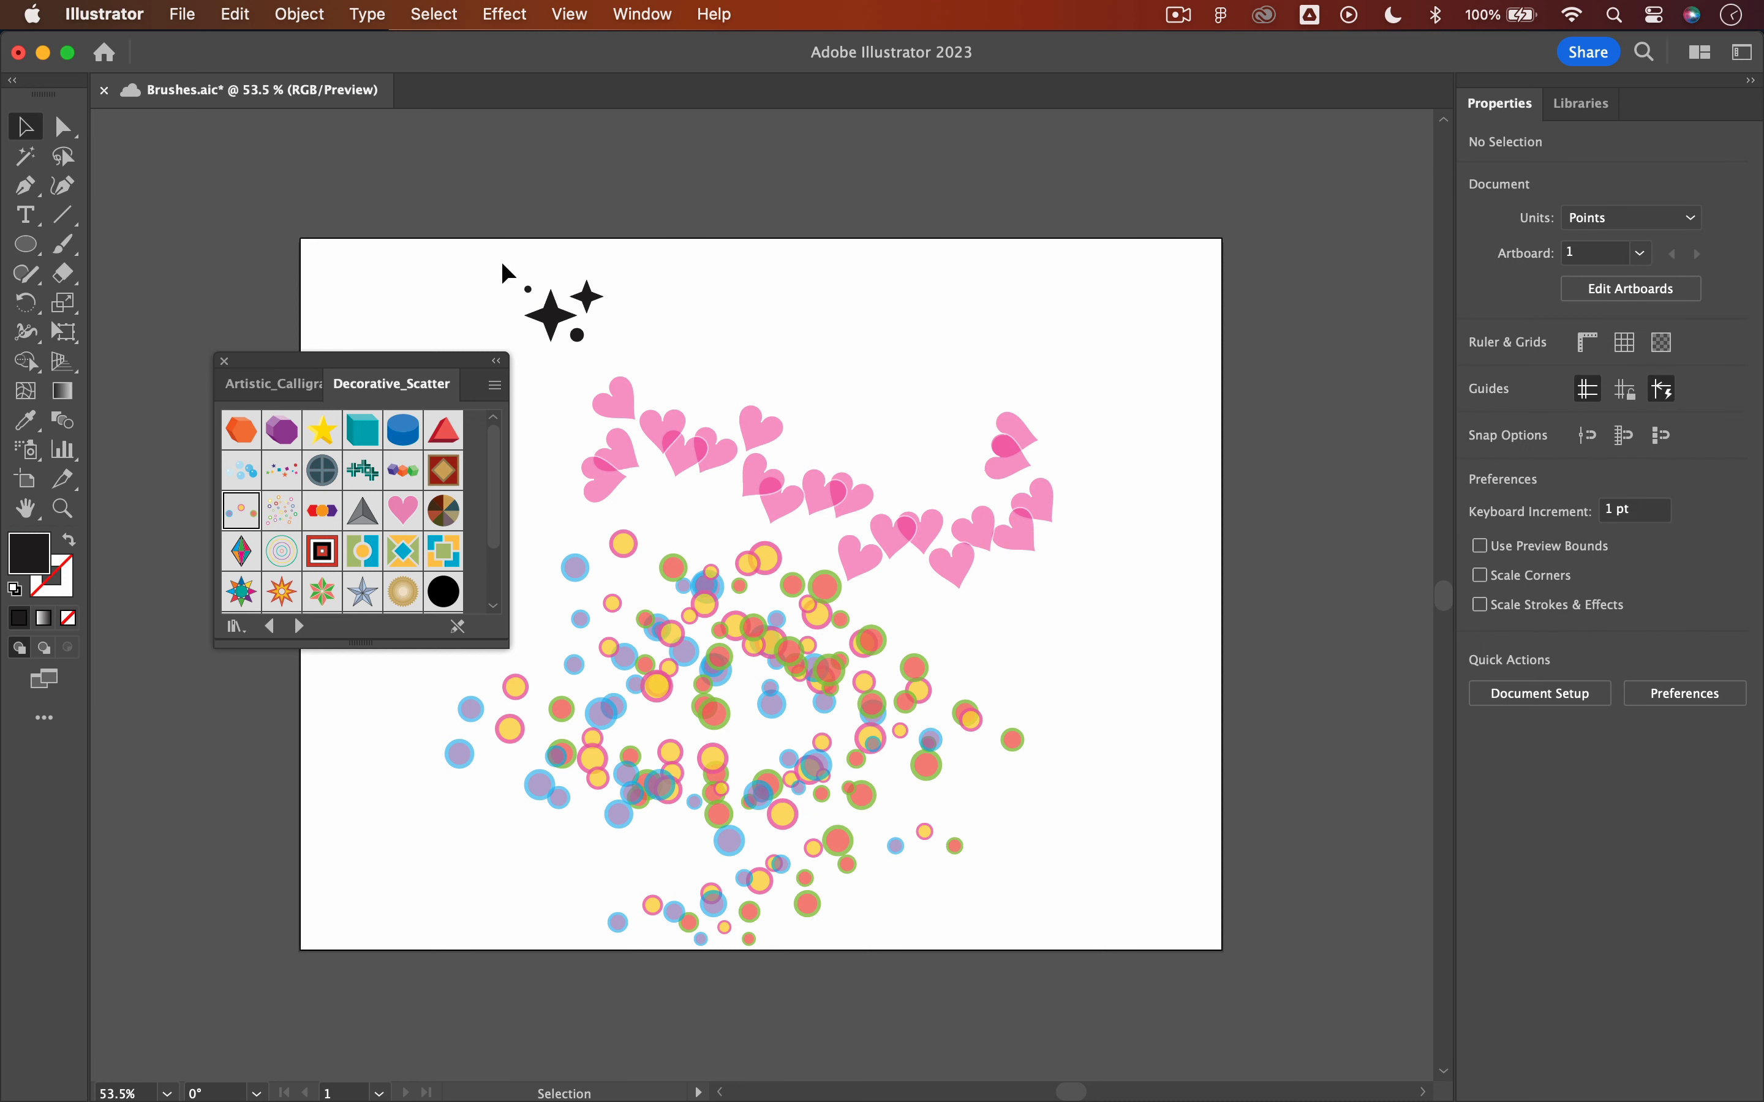
Make a new scatter brush from the black stars and dots and name it Stars & Circles
drag(500, 267, 614, 344)
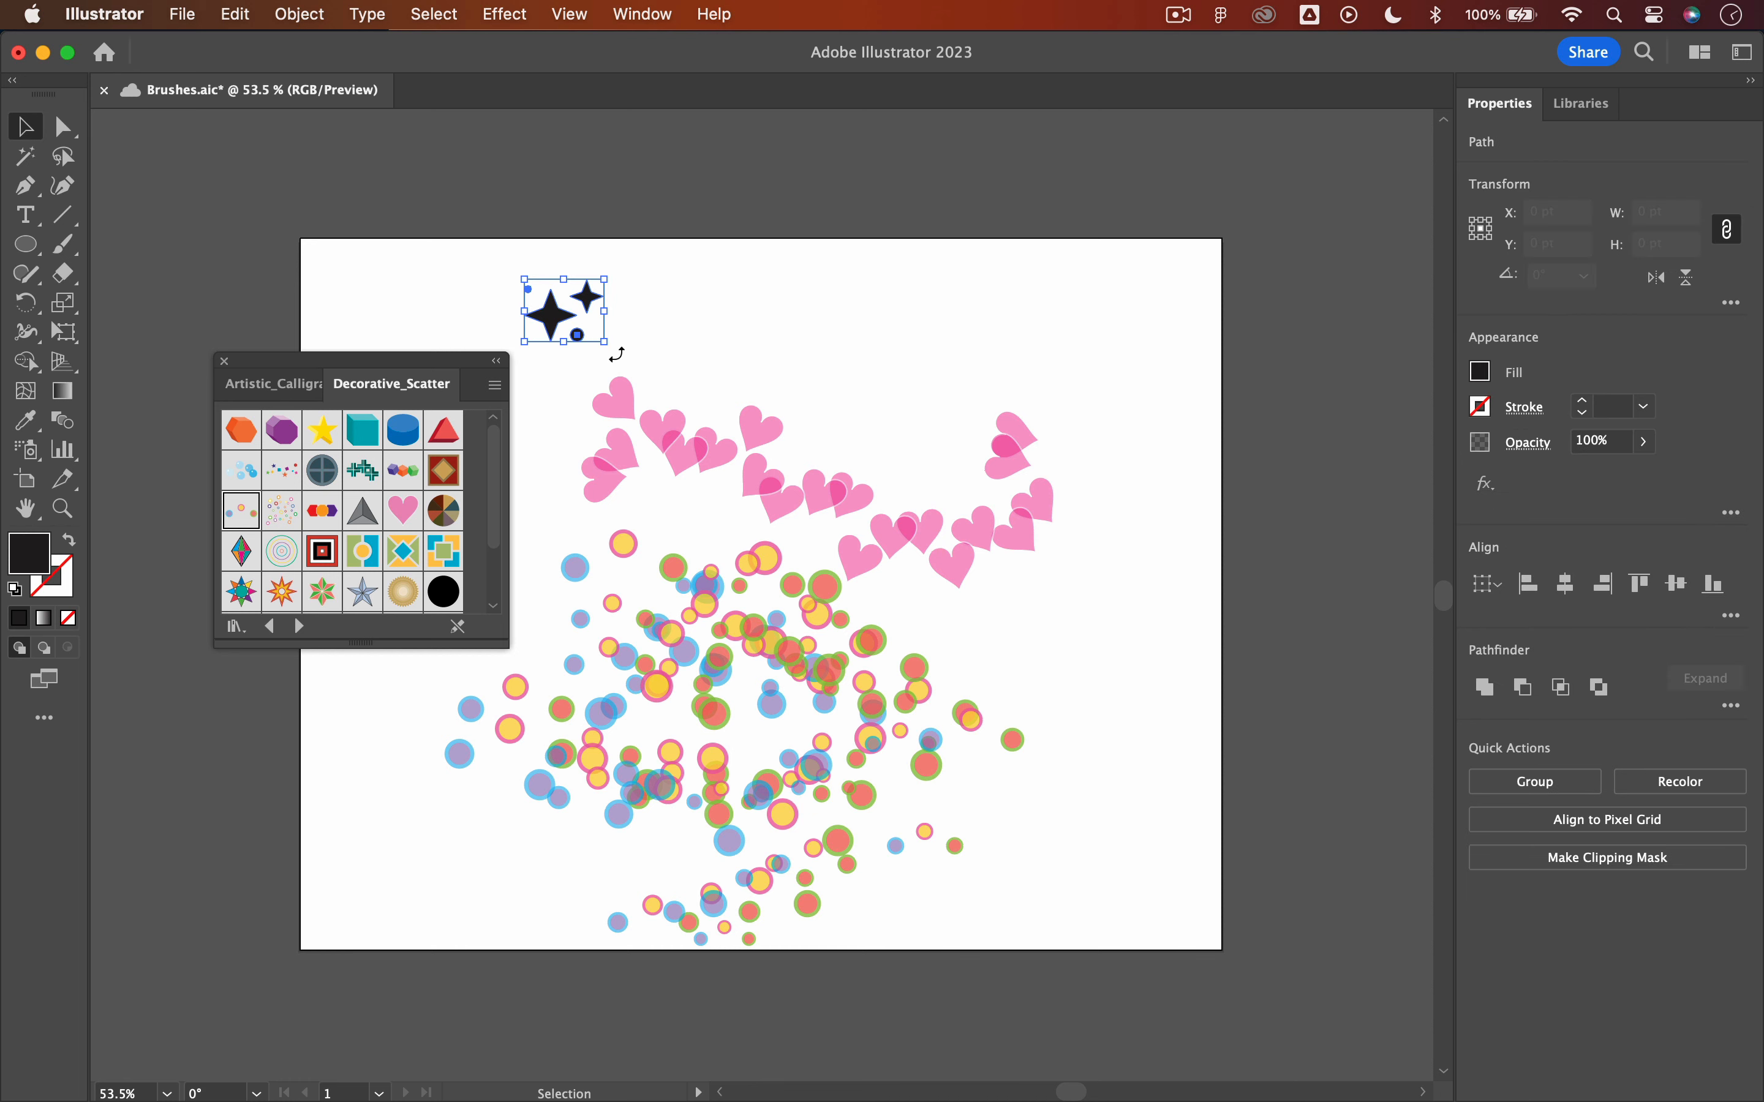
click(644, 13)
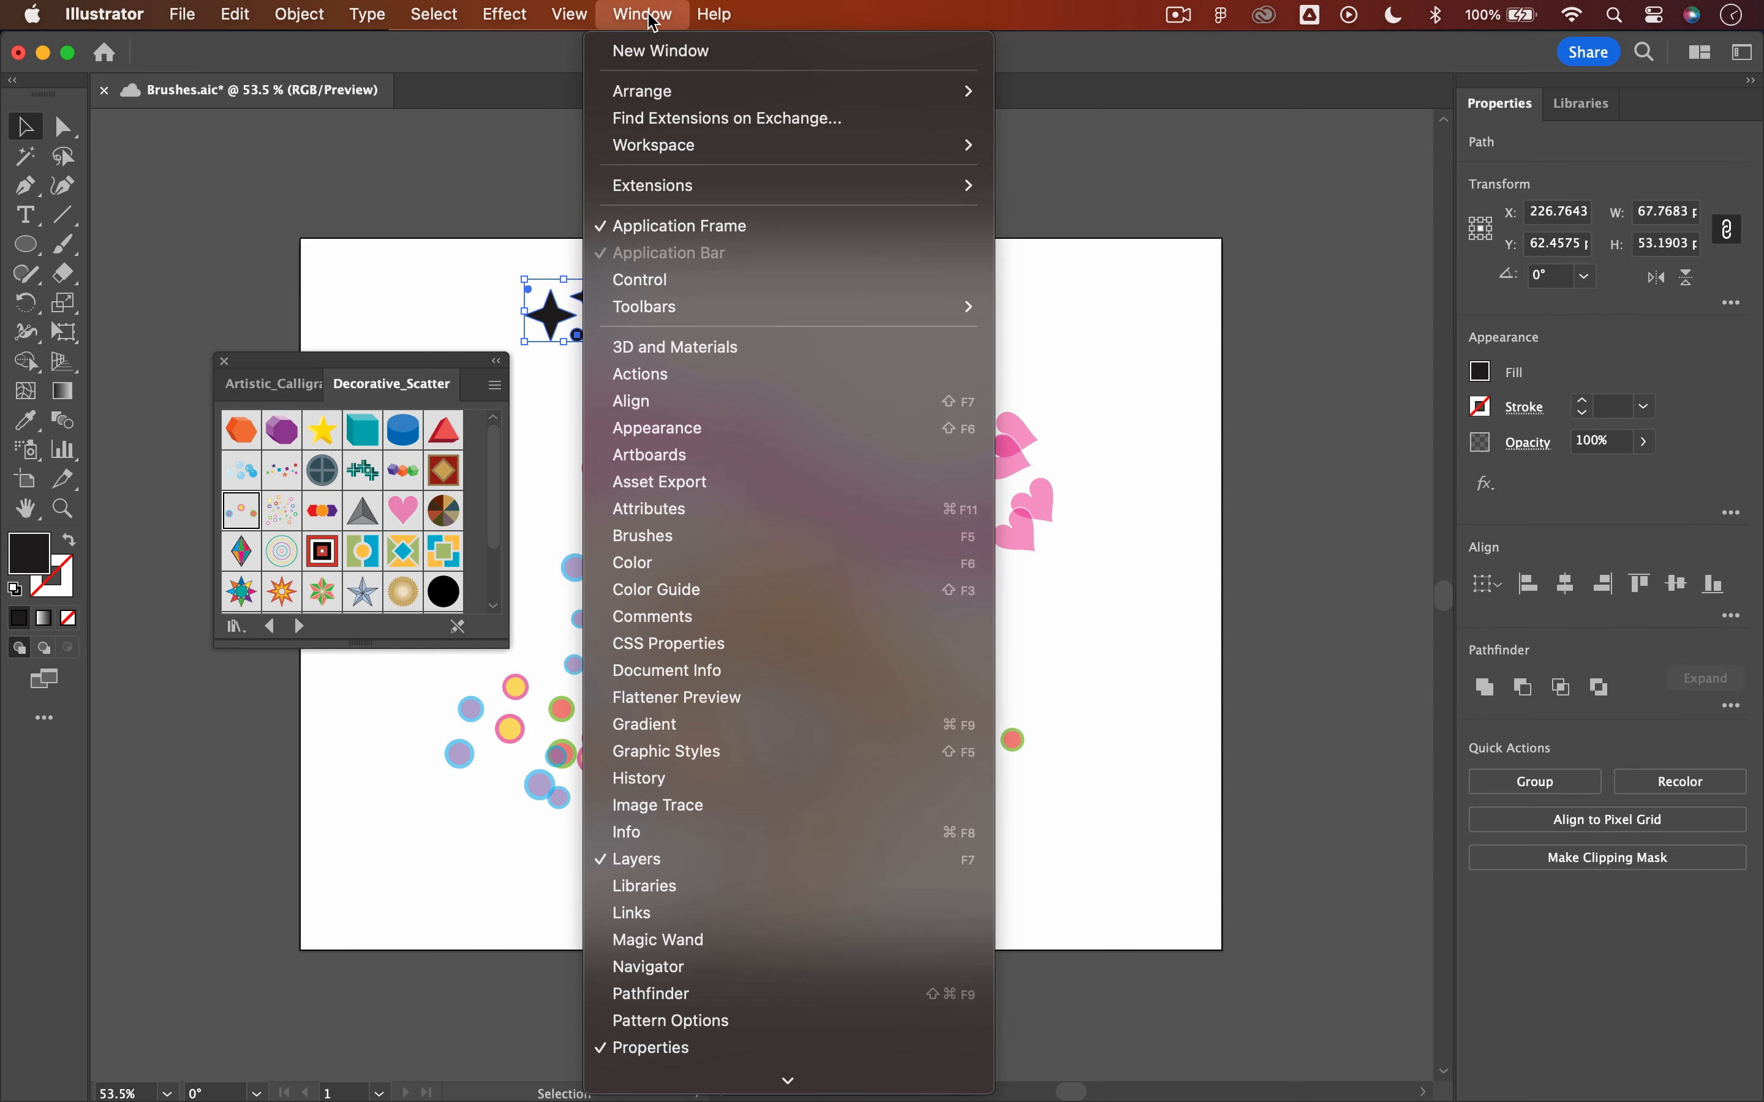
click(671, 537)
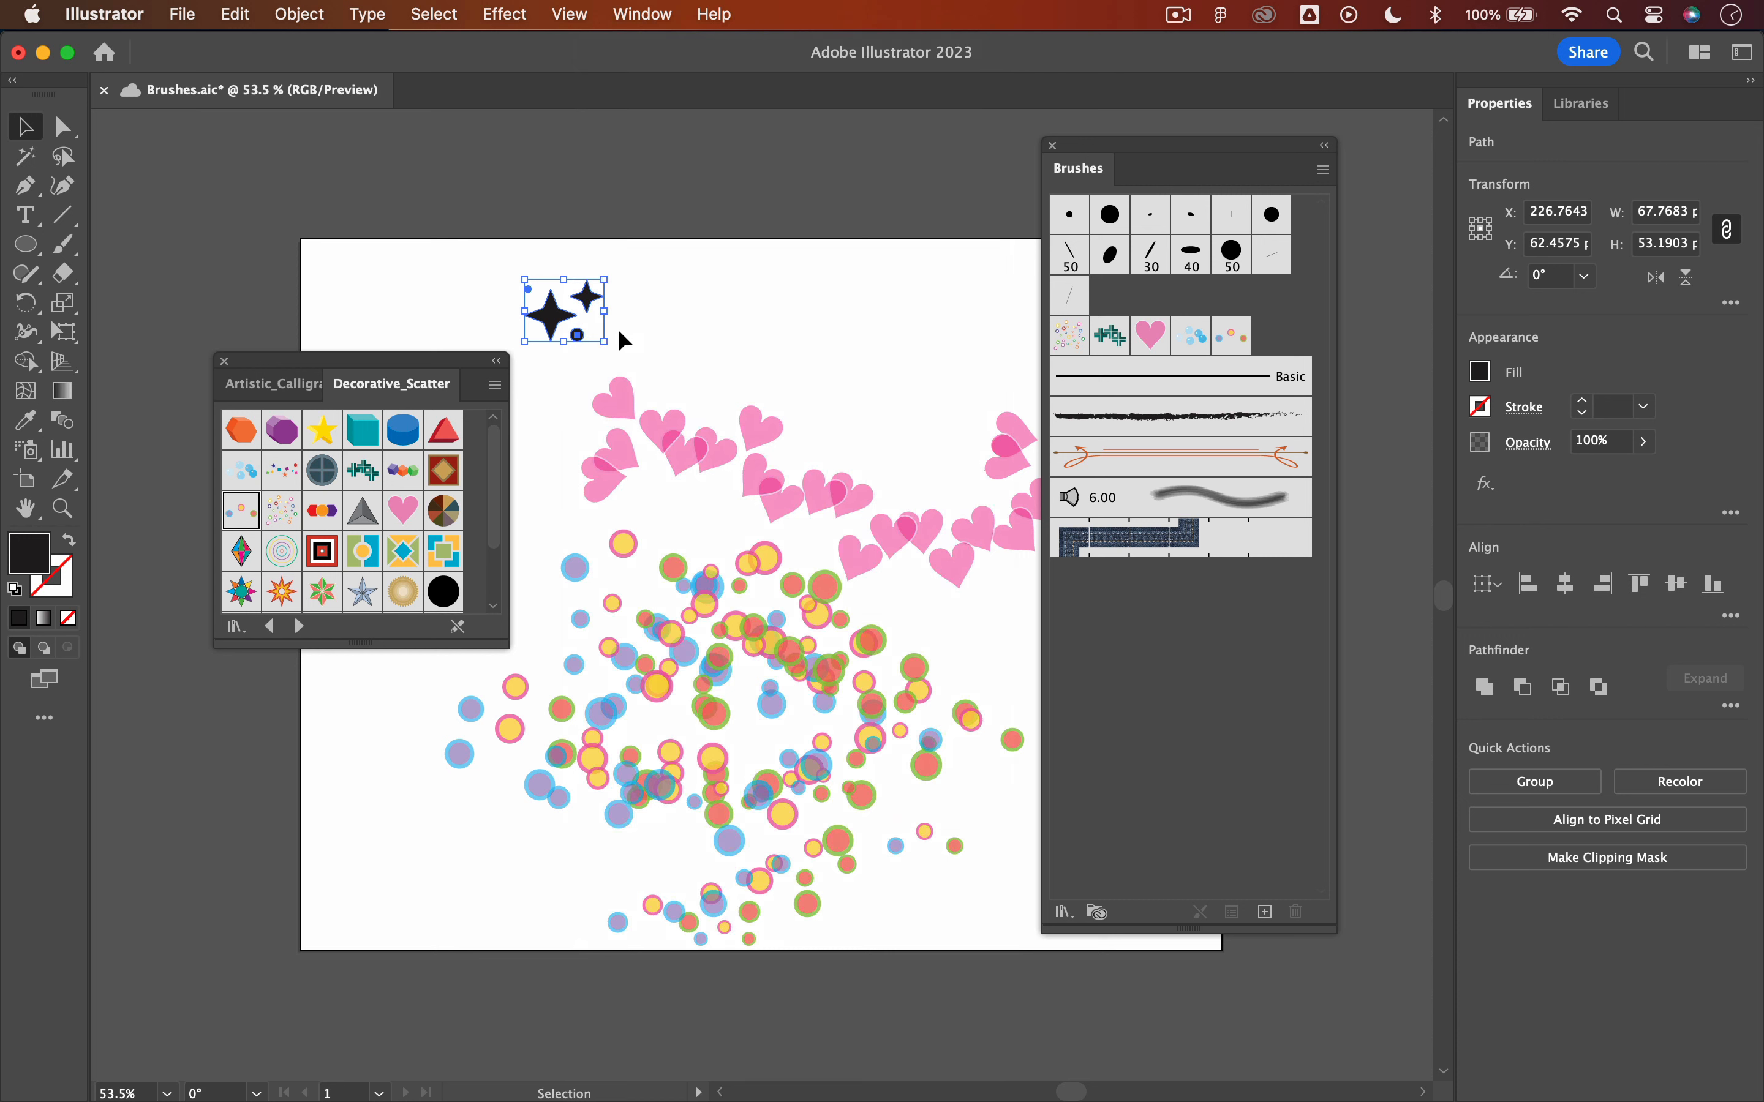
mouse_move(561, 326)
mouse_down()
mouse_move(929, 520)
mouse_move(1066, 624)
mouse_move(1119, 623)
mouse_up()
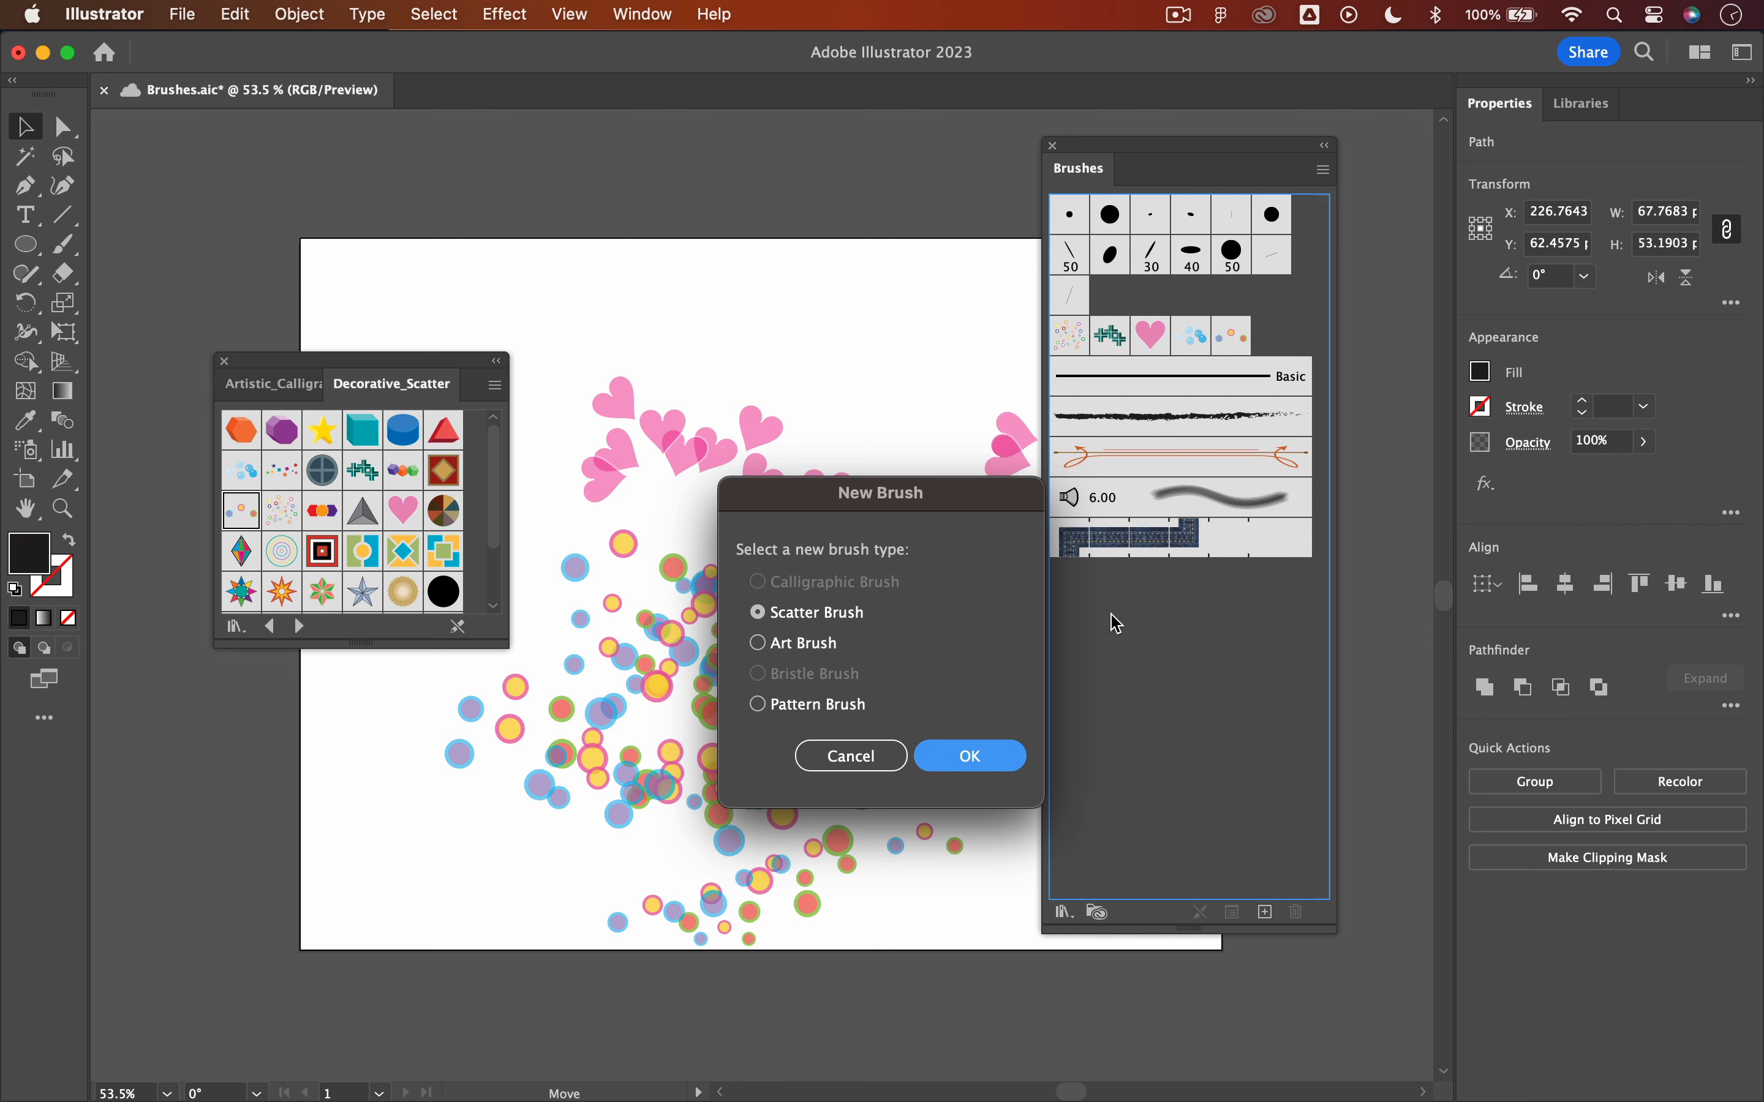
click(972, 758)
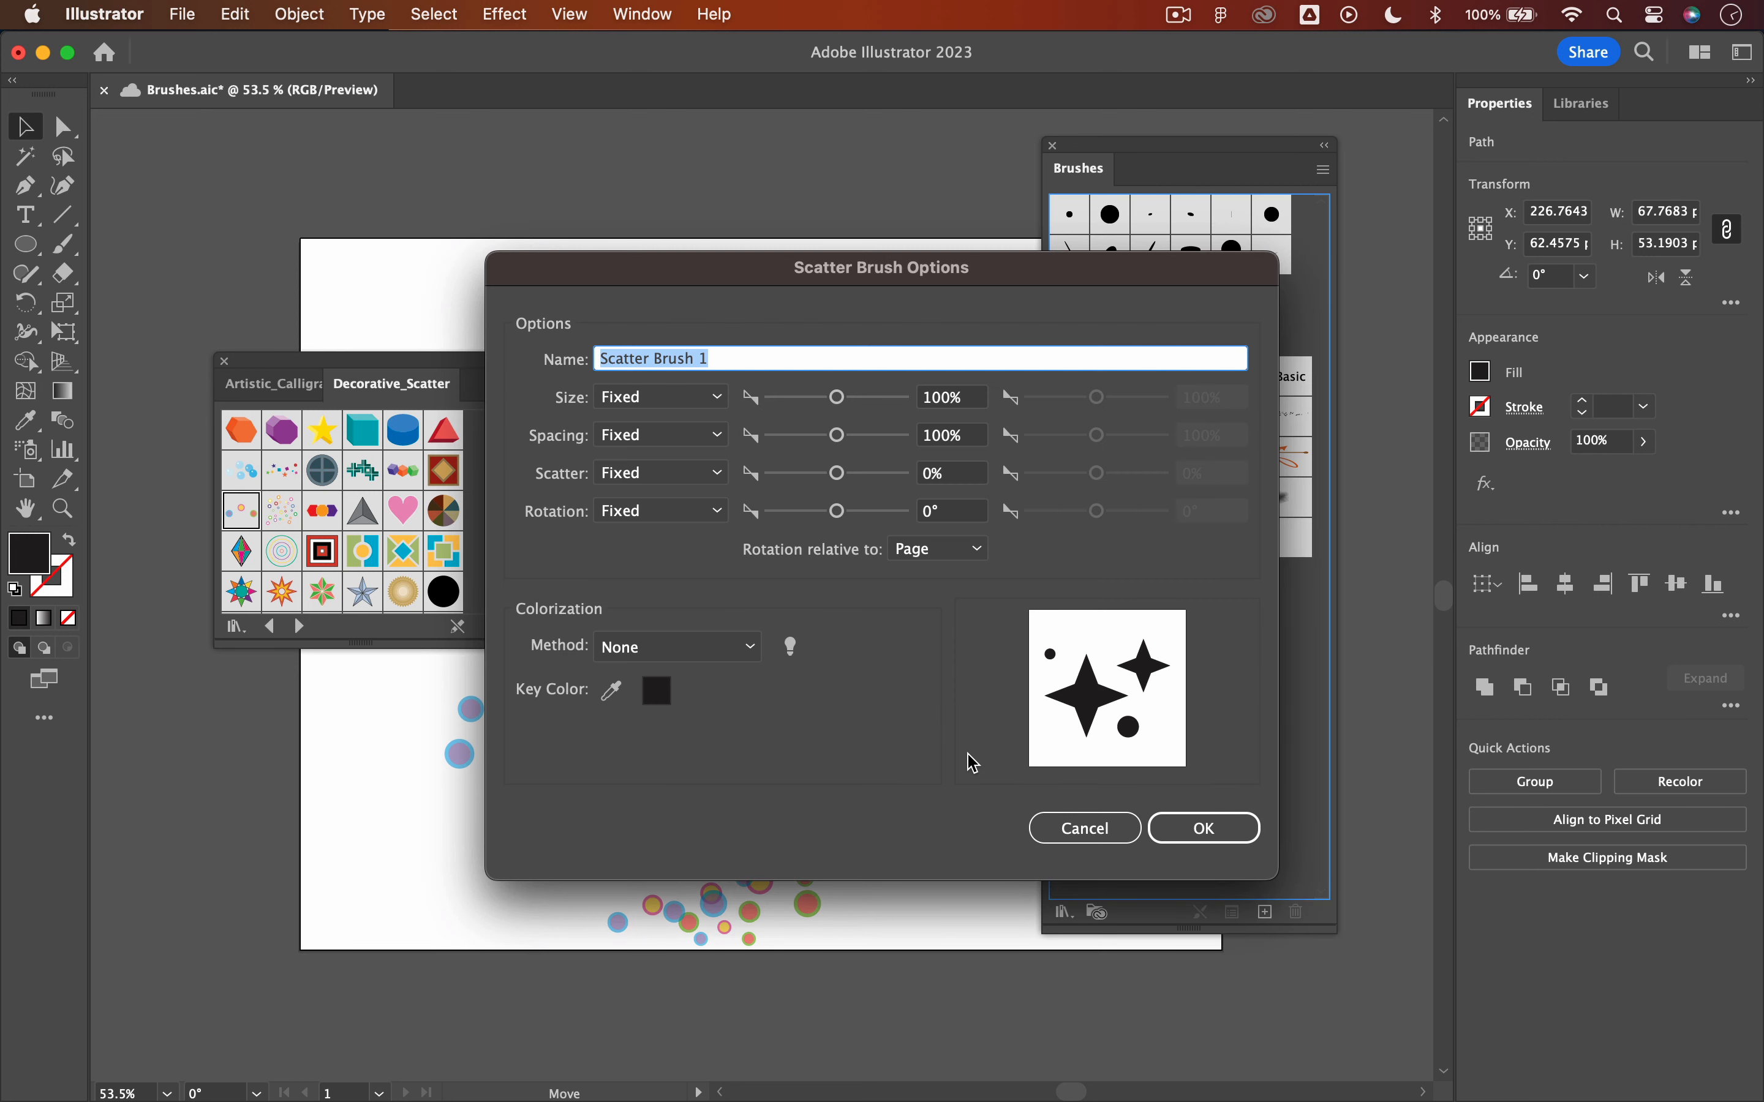
text(S)
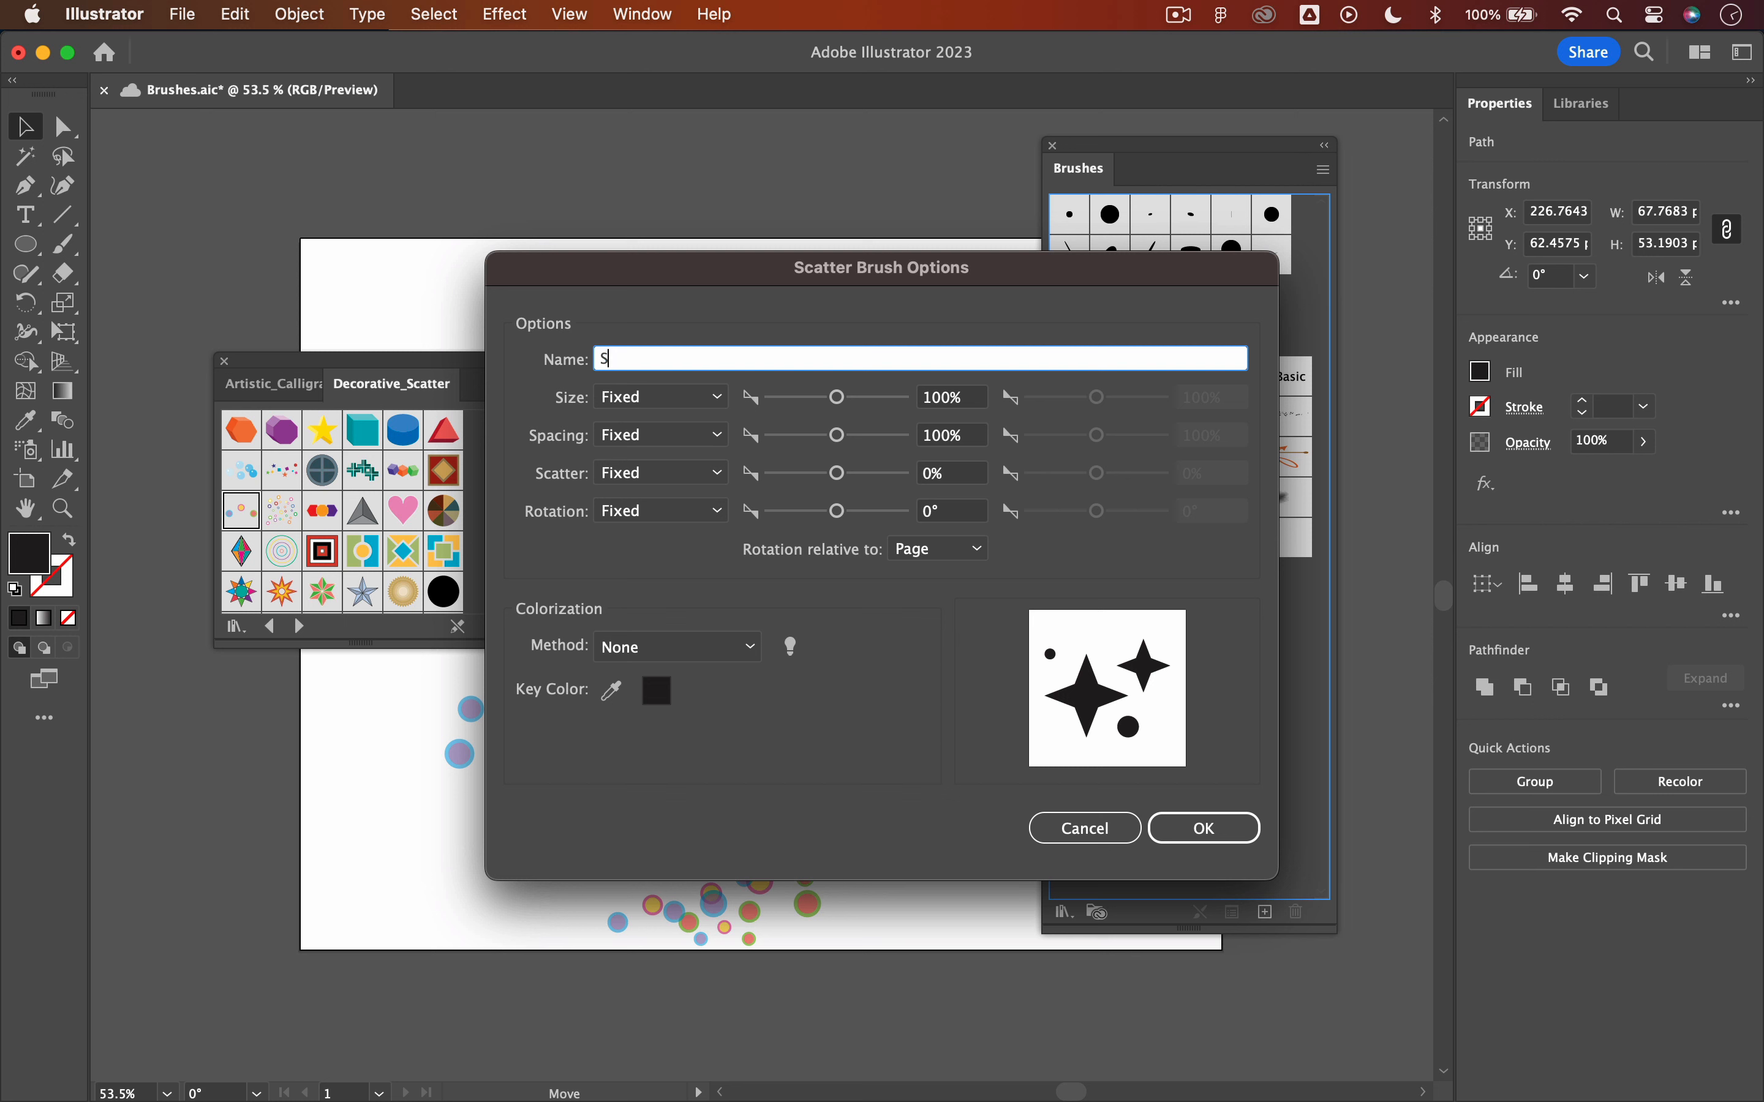
text(tars & Circles)
Set the new brush's size, spacing, scatter and rotation all to Random
click(679, 401)
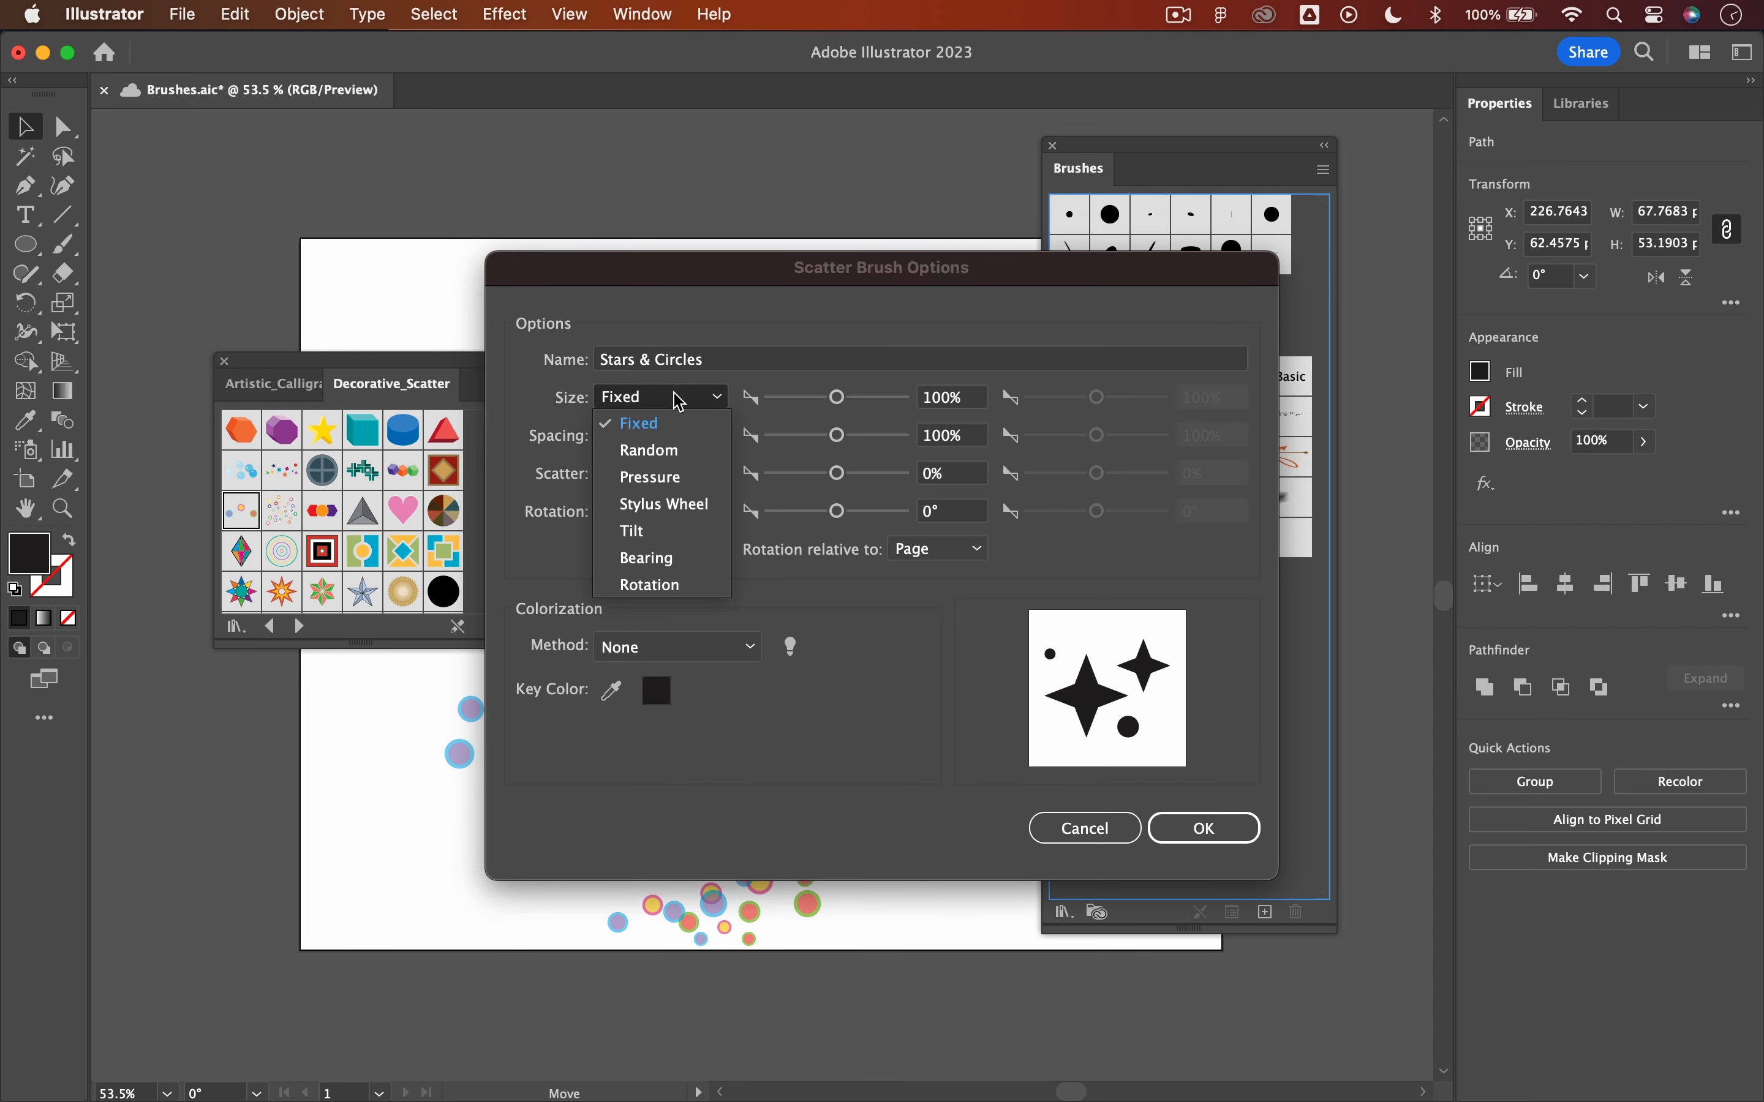
click(670, 458)
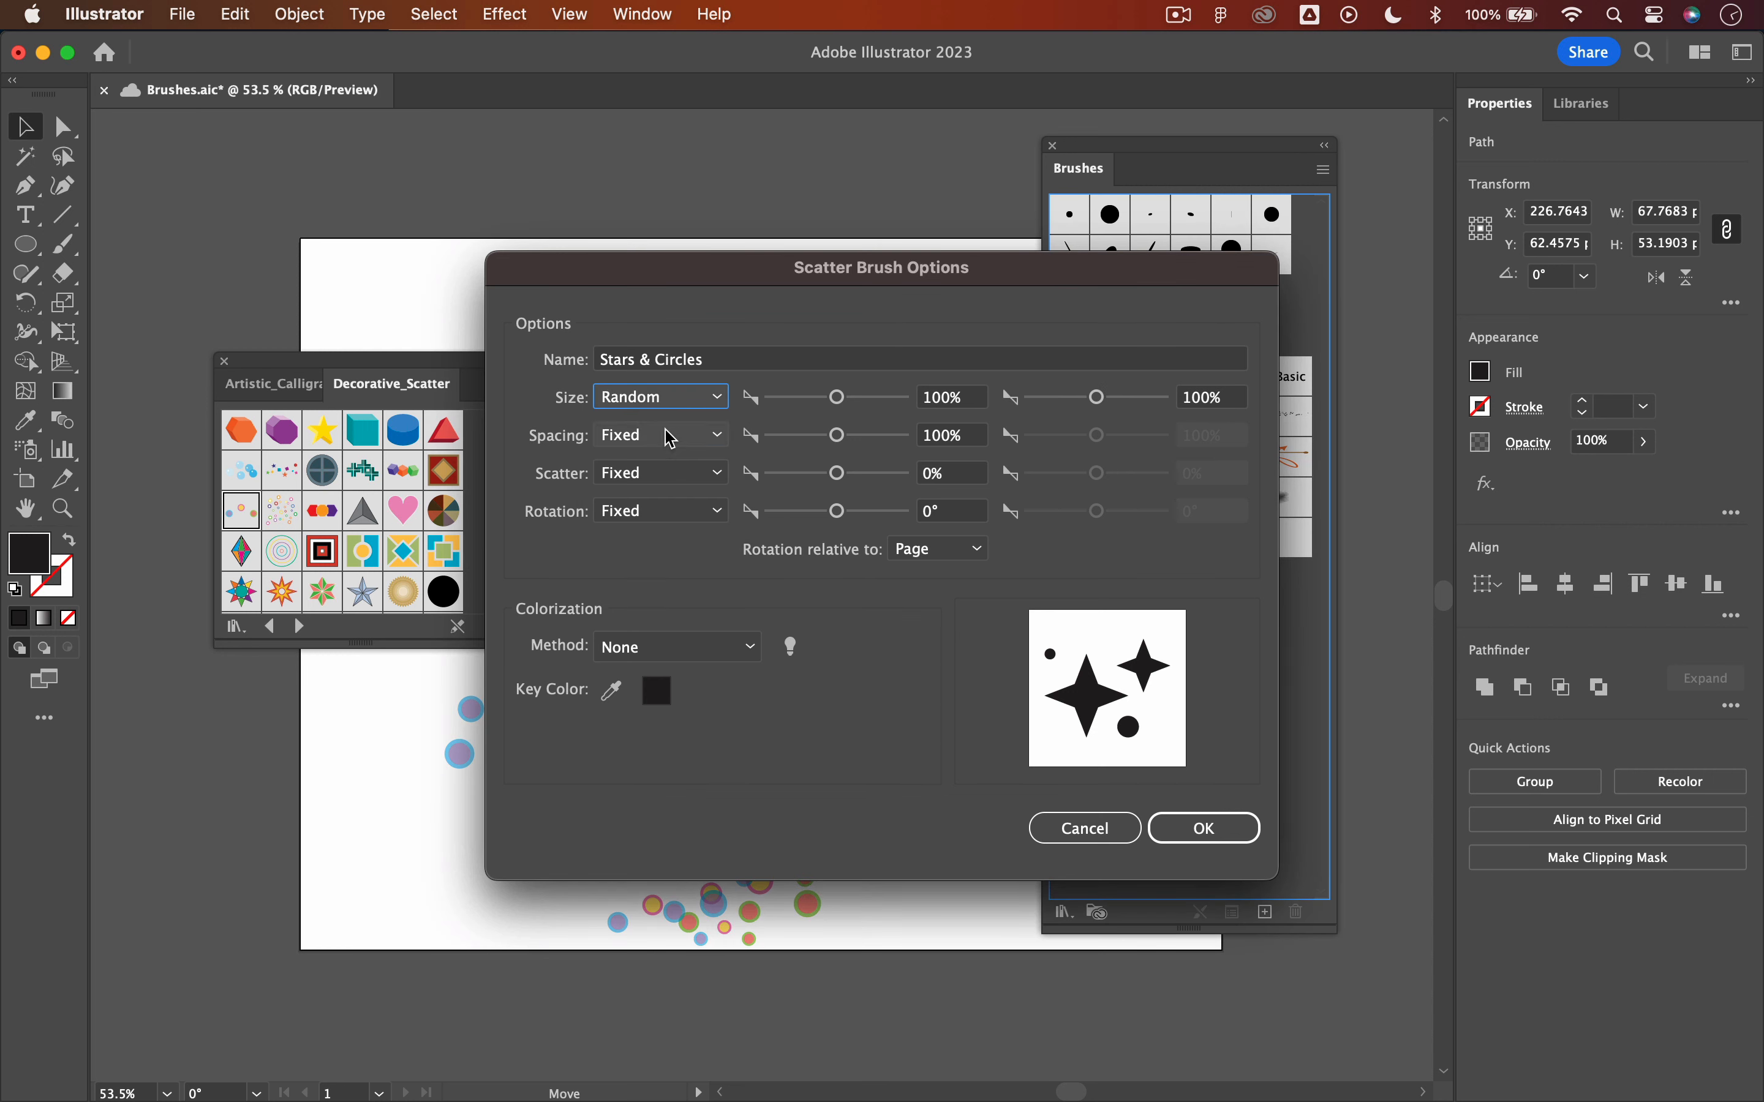
click(675, 436)
click(678, 501)
click(669, 473)
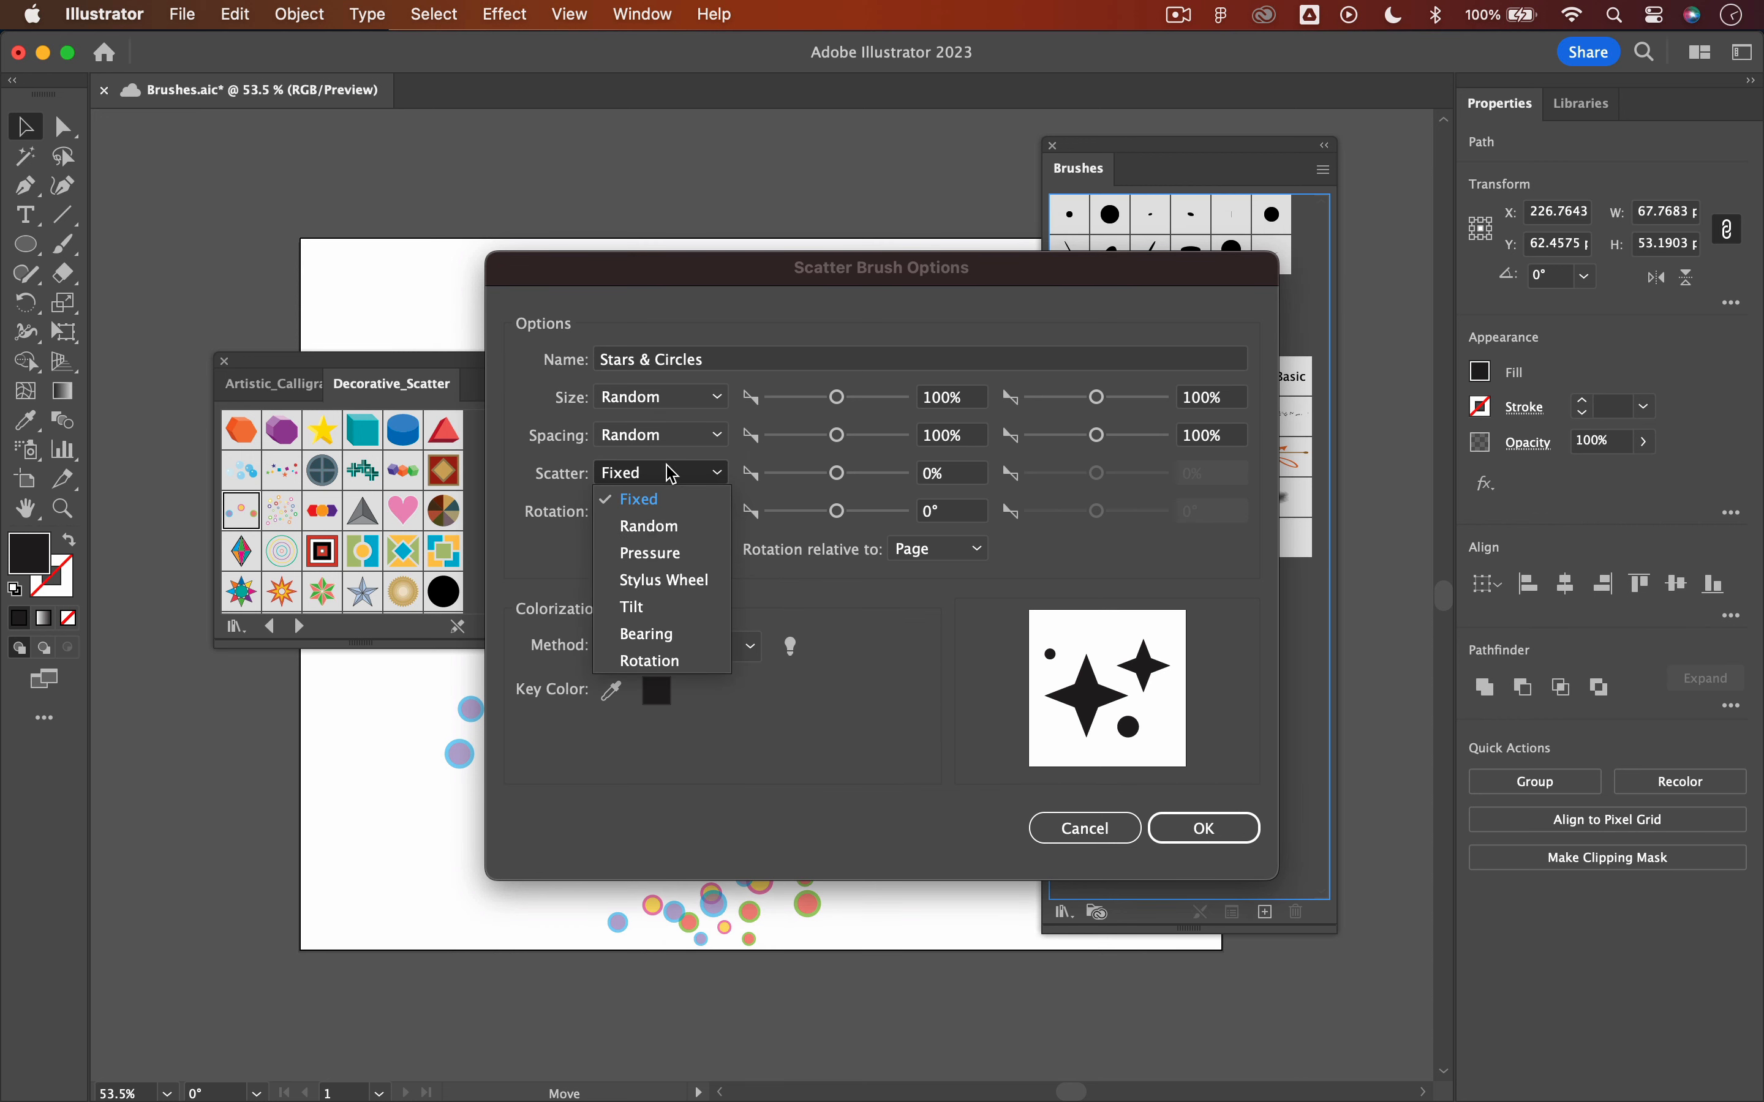
click(678, 524)
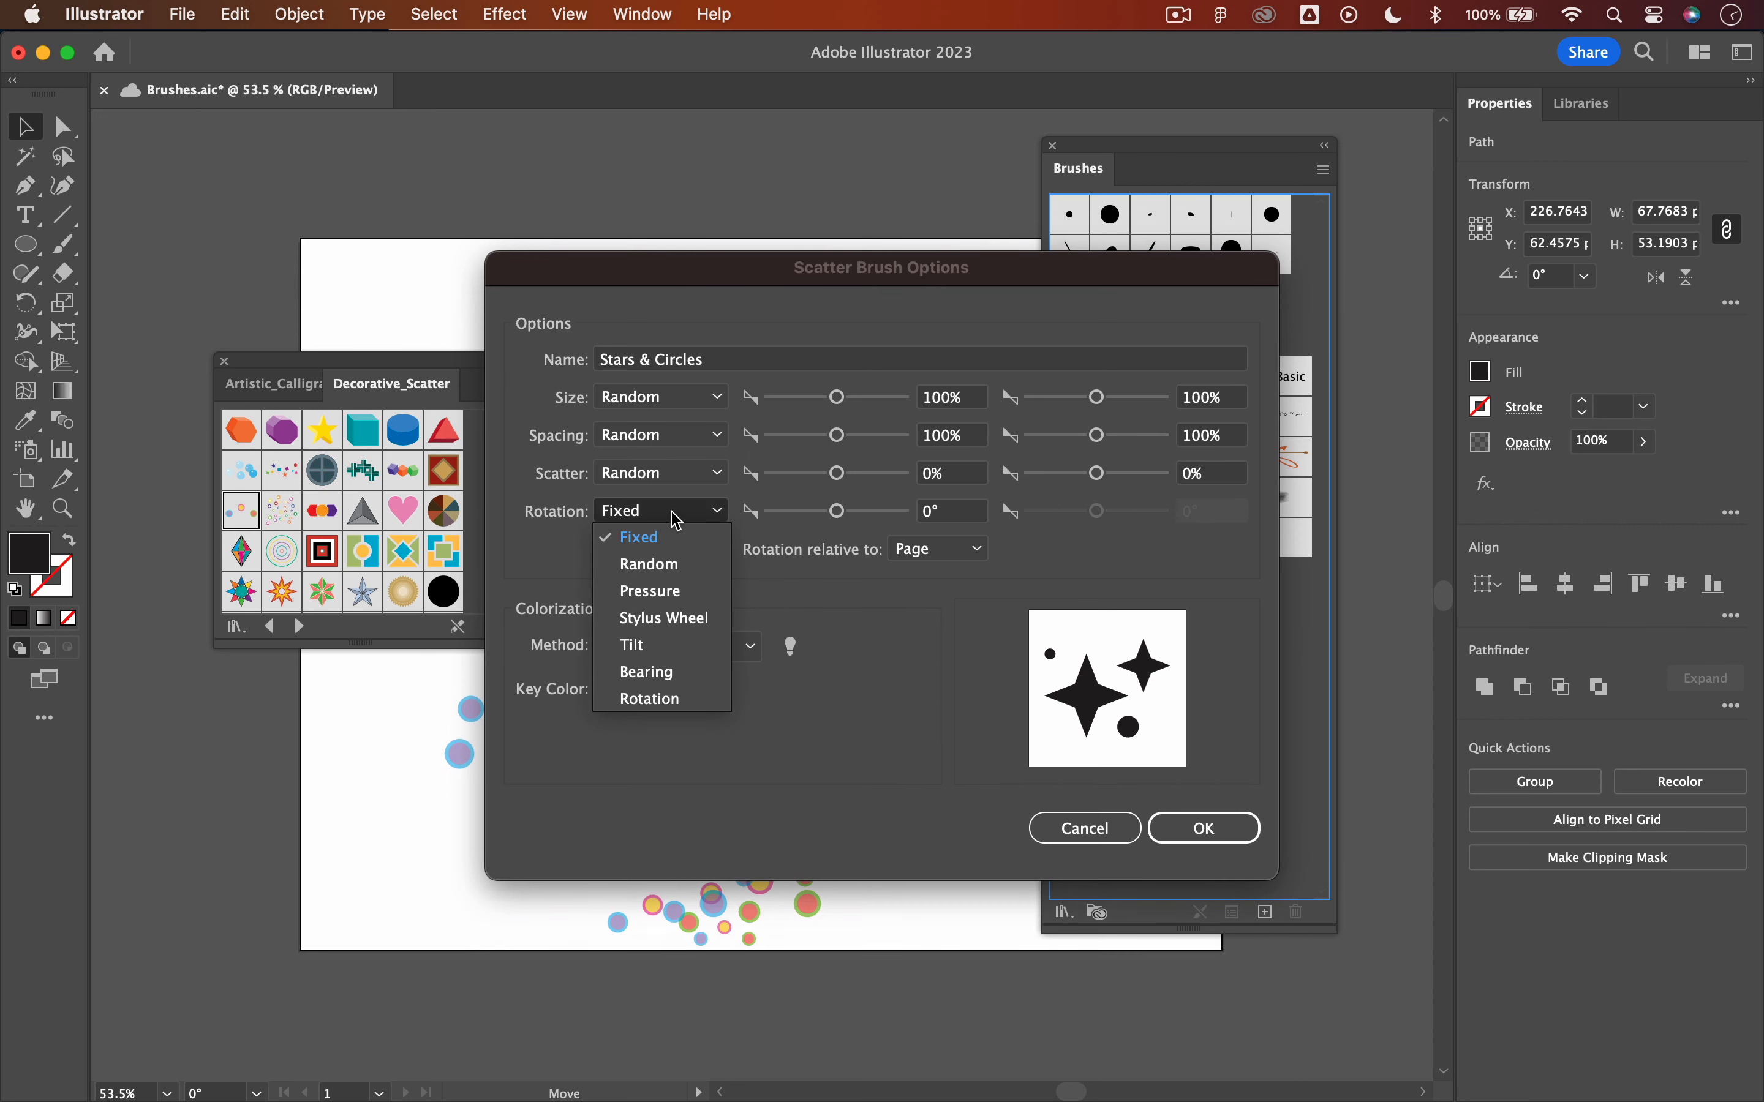
click(672, 564)
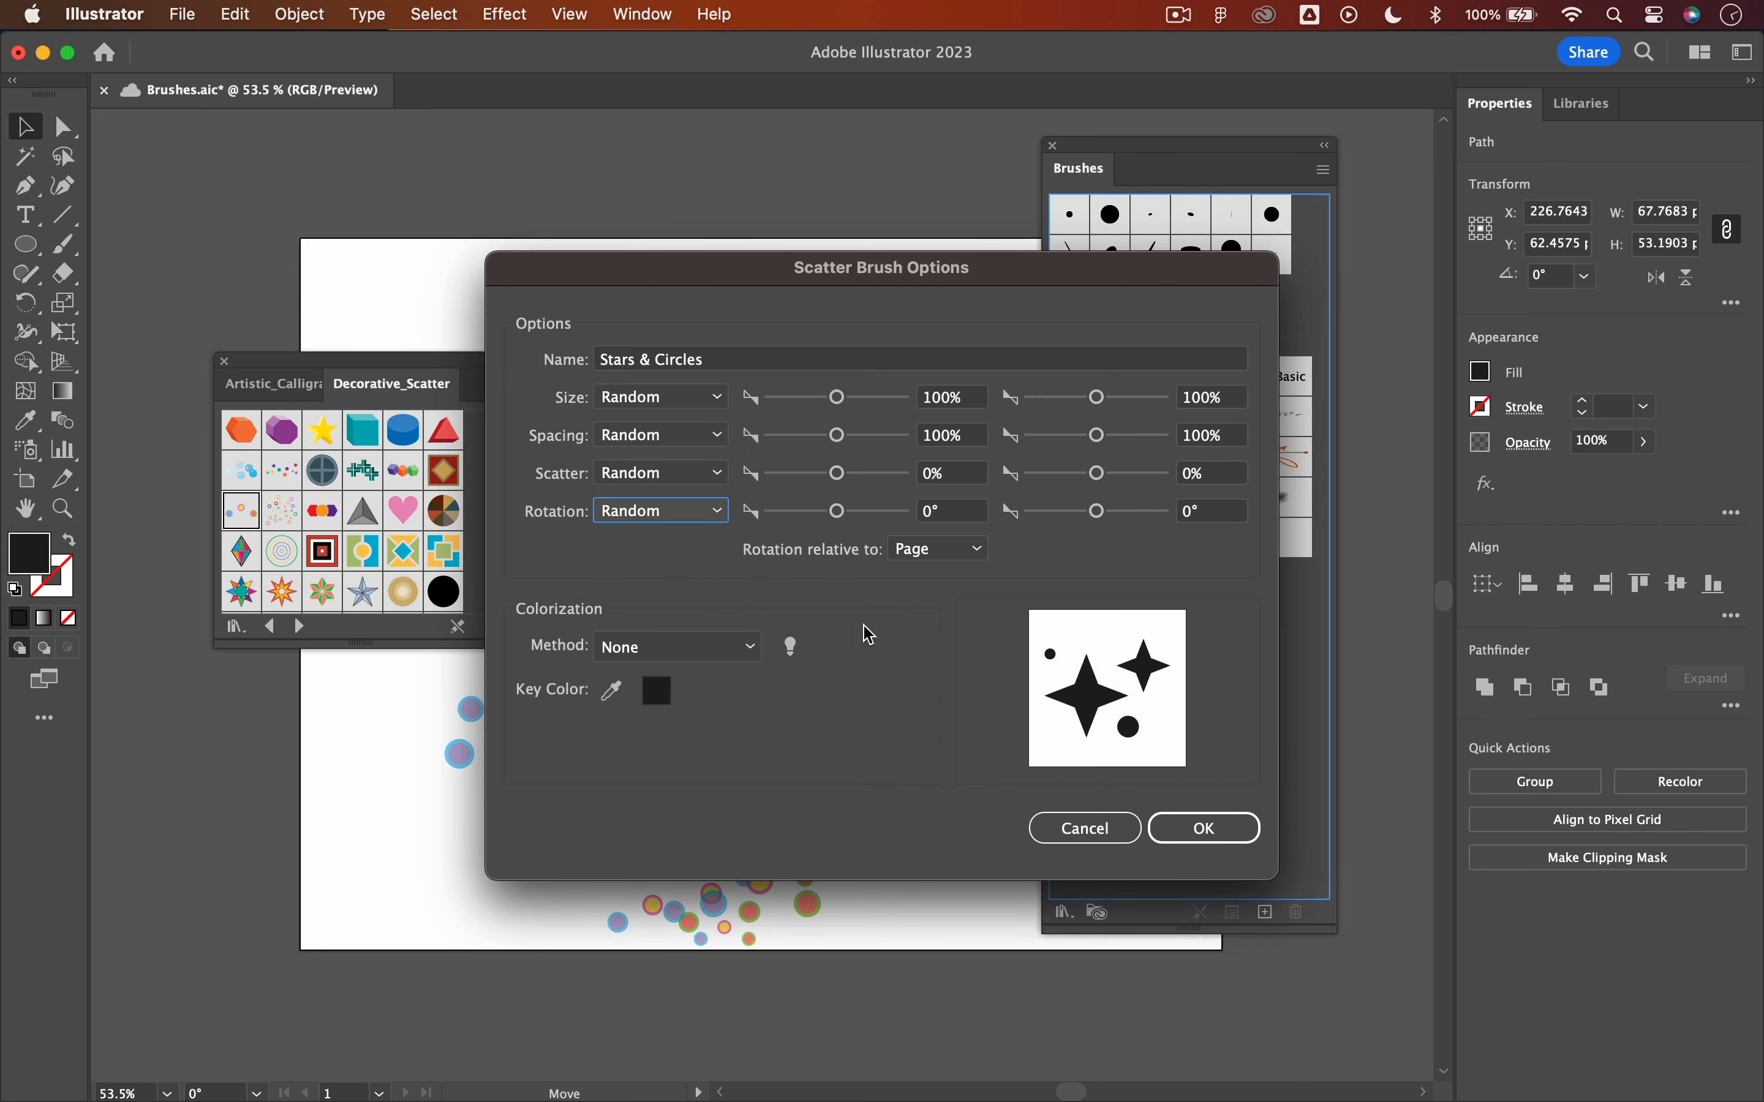
Set the brush's random size range to 54% and 81% and its spacing range to 48% and 46%
drag(838, 397, 806, 400)
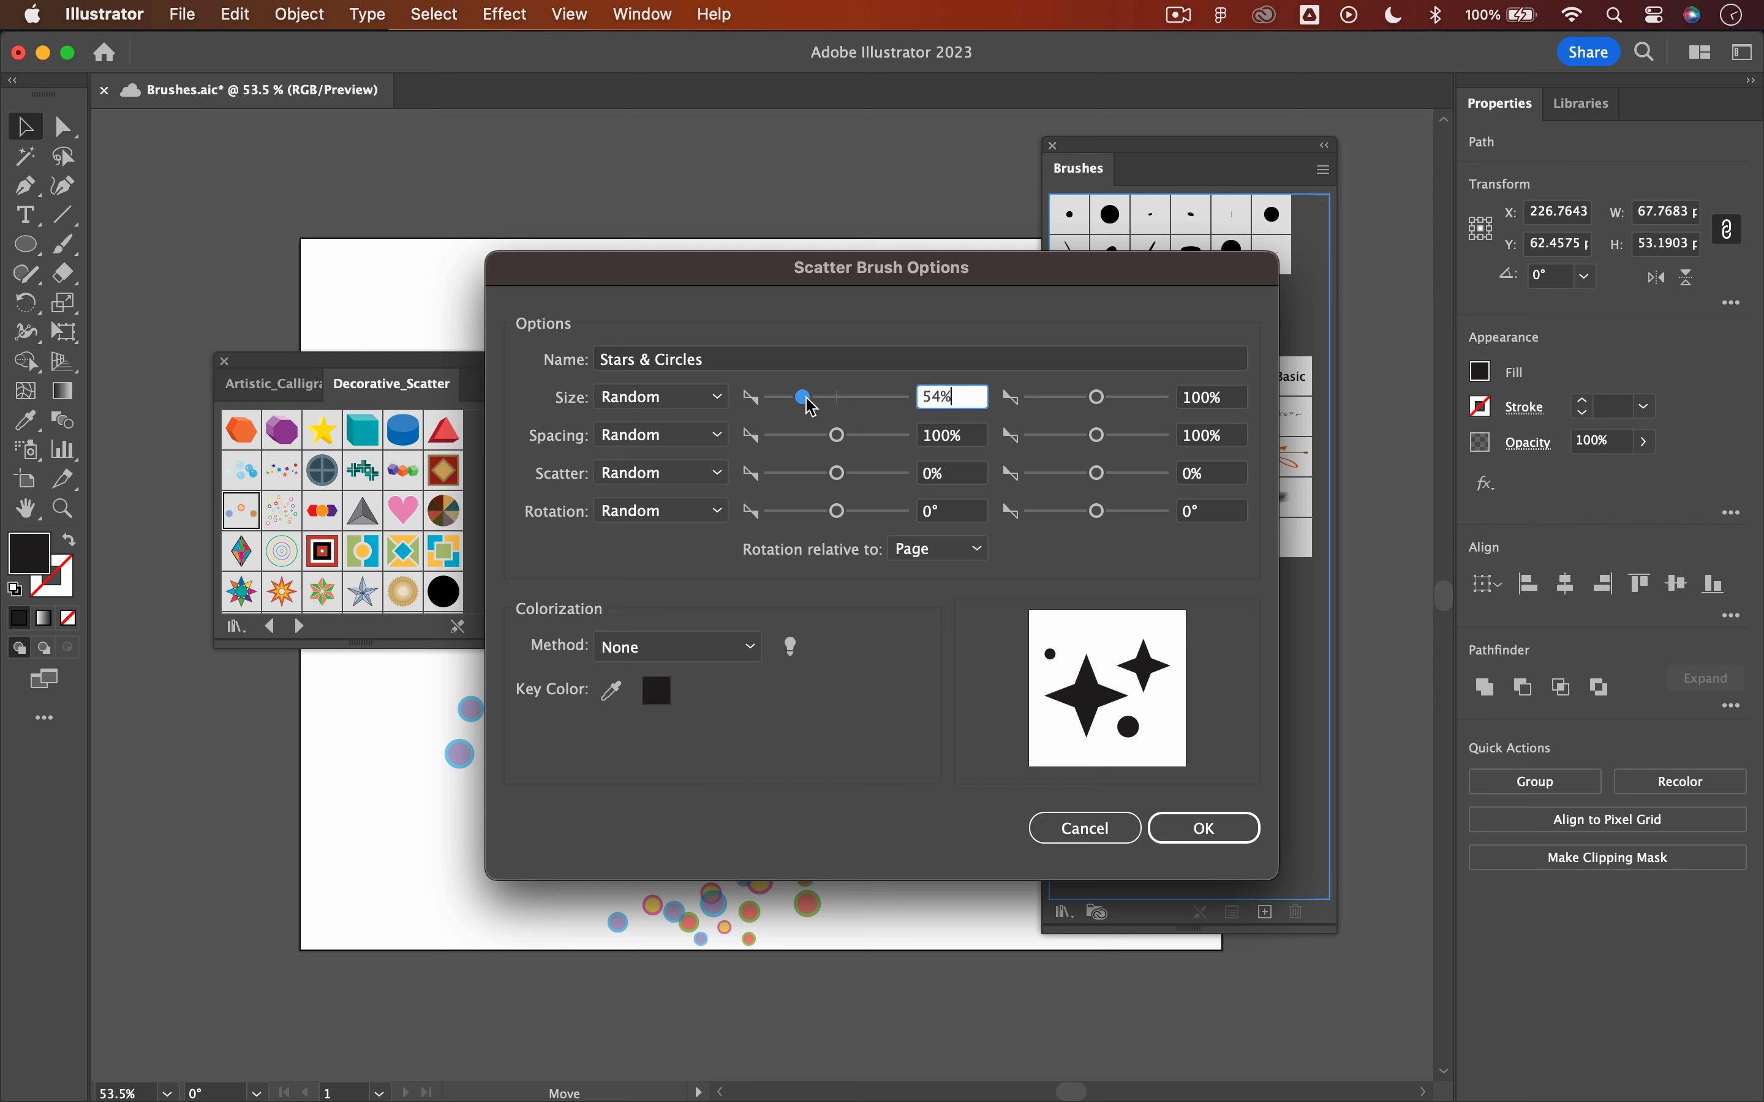
drag(1099, 398, 1086, 405)
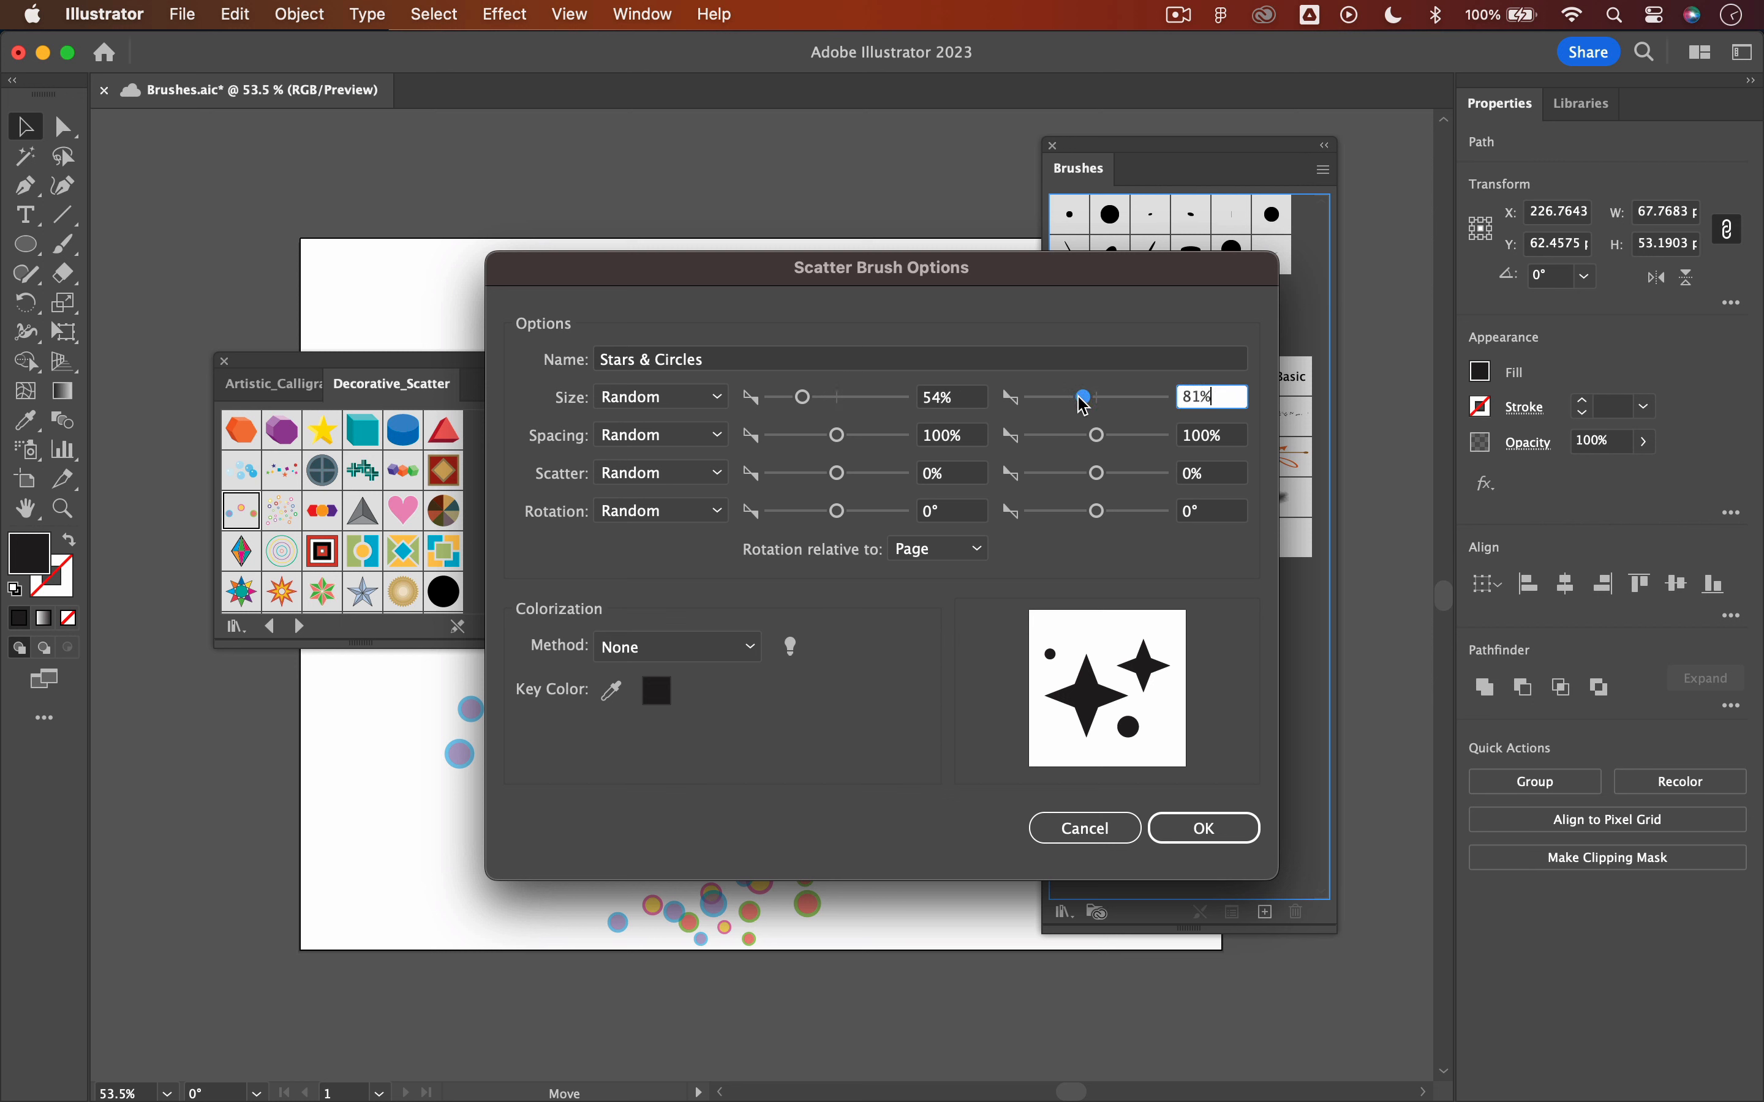
drag(837, 436, 800, 437)
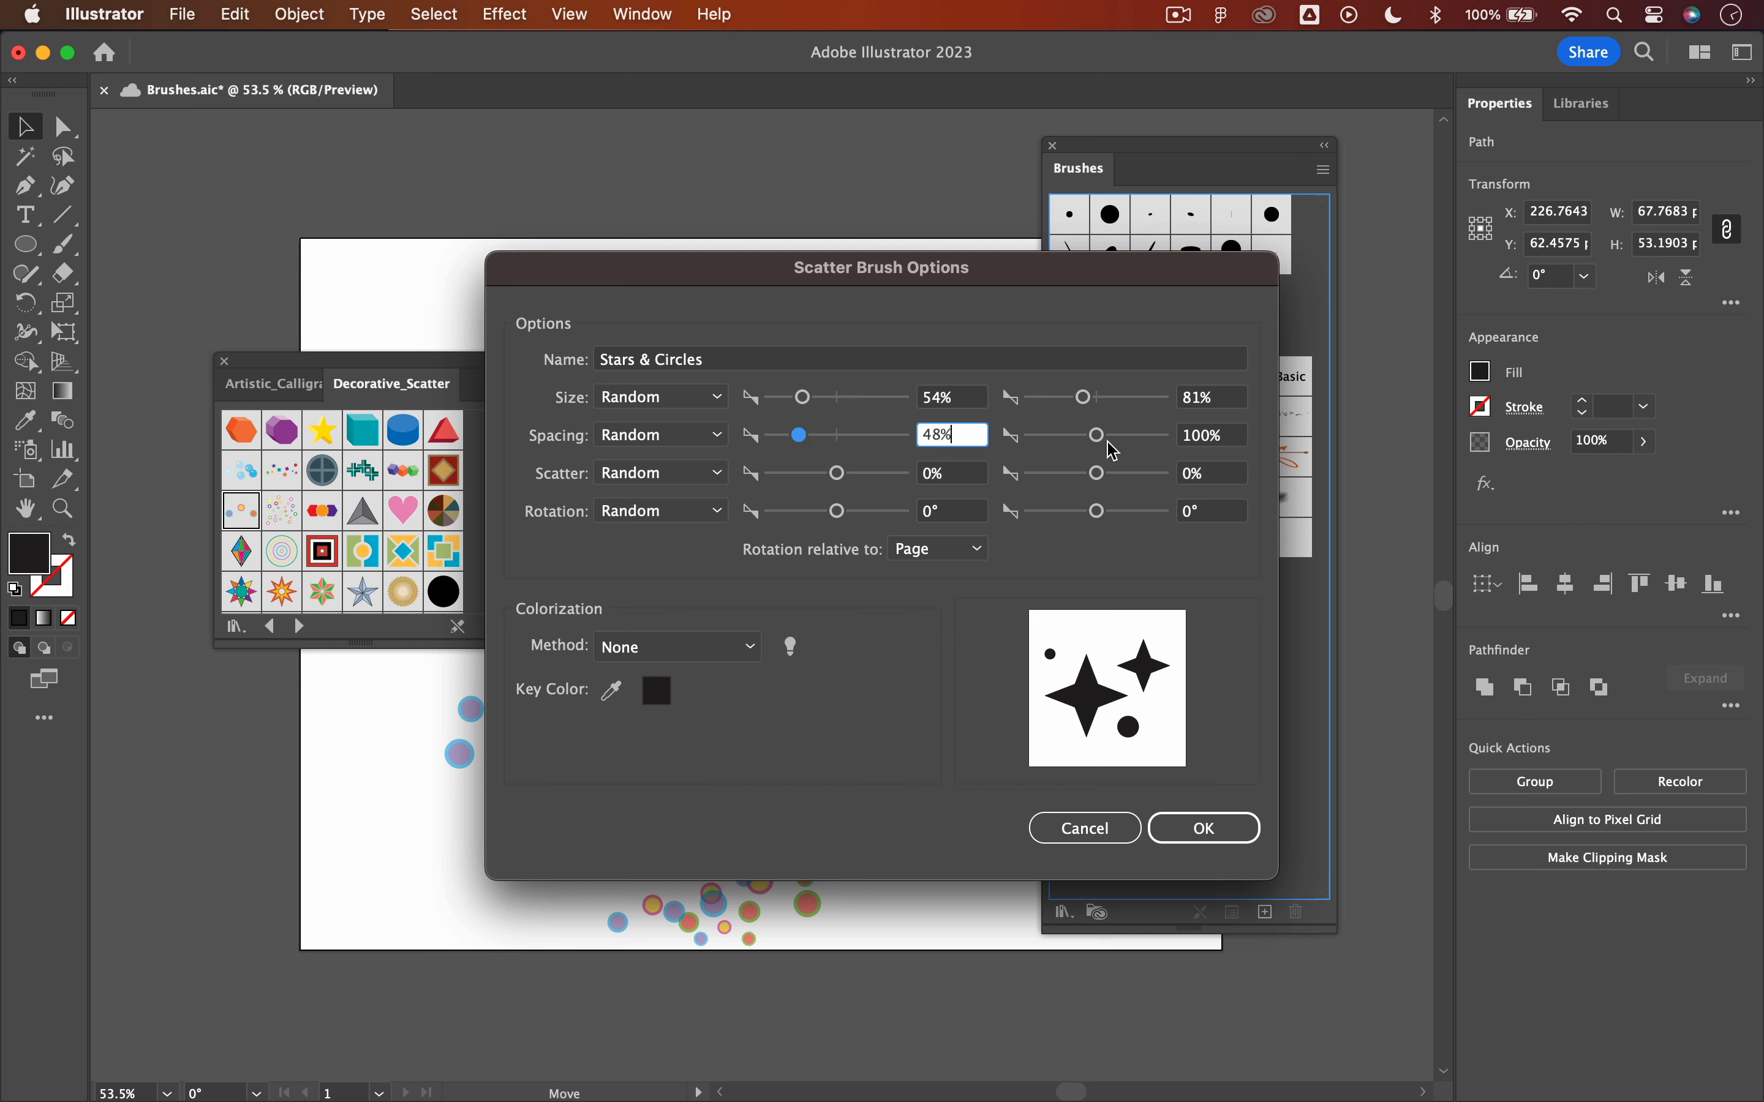
drag(1108, 441, 1057, 441)
Set the scatter range to -335% and 361% and the rotation range to 103° and -86°, and save the brush
mouse_move(837, 474)
mouse_down()
mouse_move(800, 470)
mouse_move(818, 475)
mouse_up()
drag(1097, 474, 1118, 472)
drag(837, 510, 875, 519)
drag(1095, 513, 1070, 525)
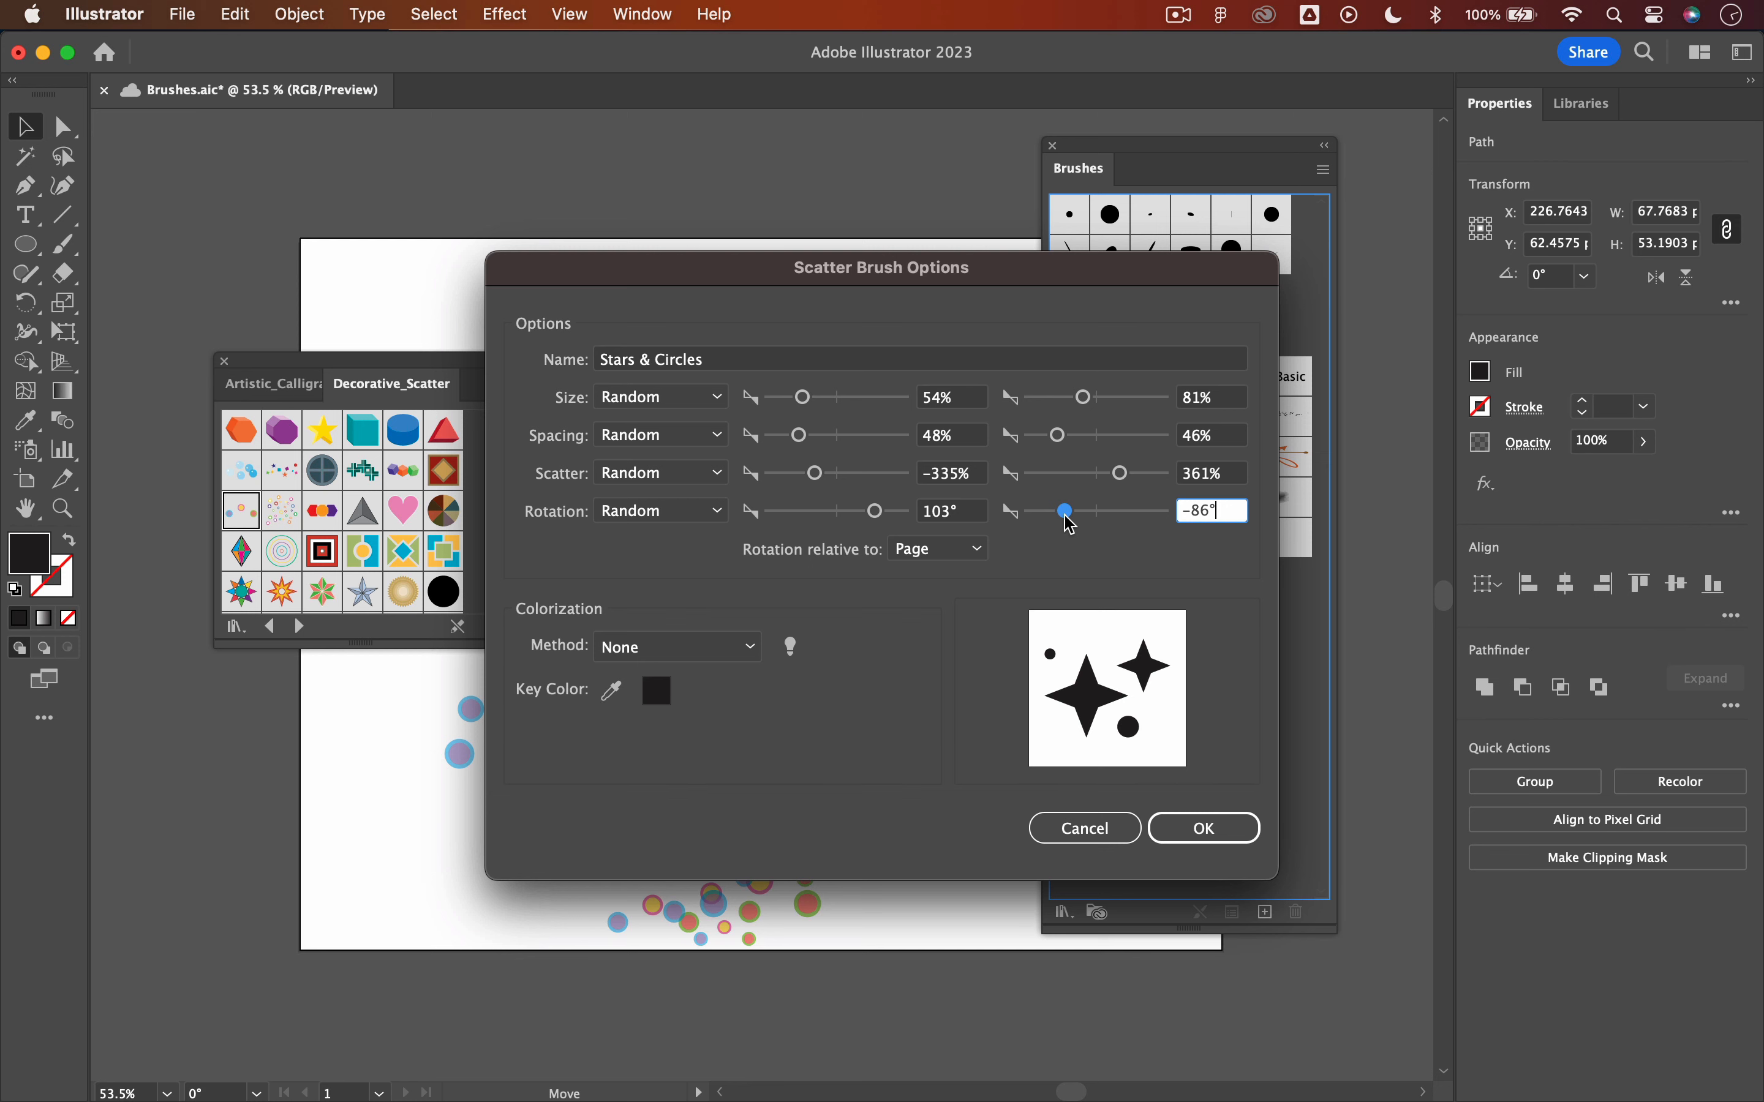
click(1224, 830)
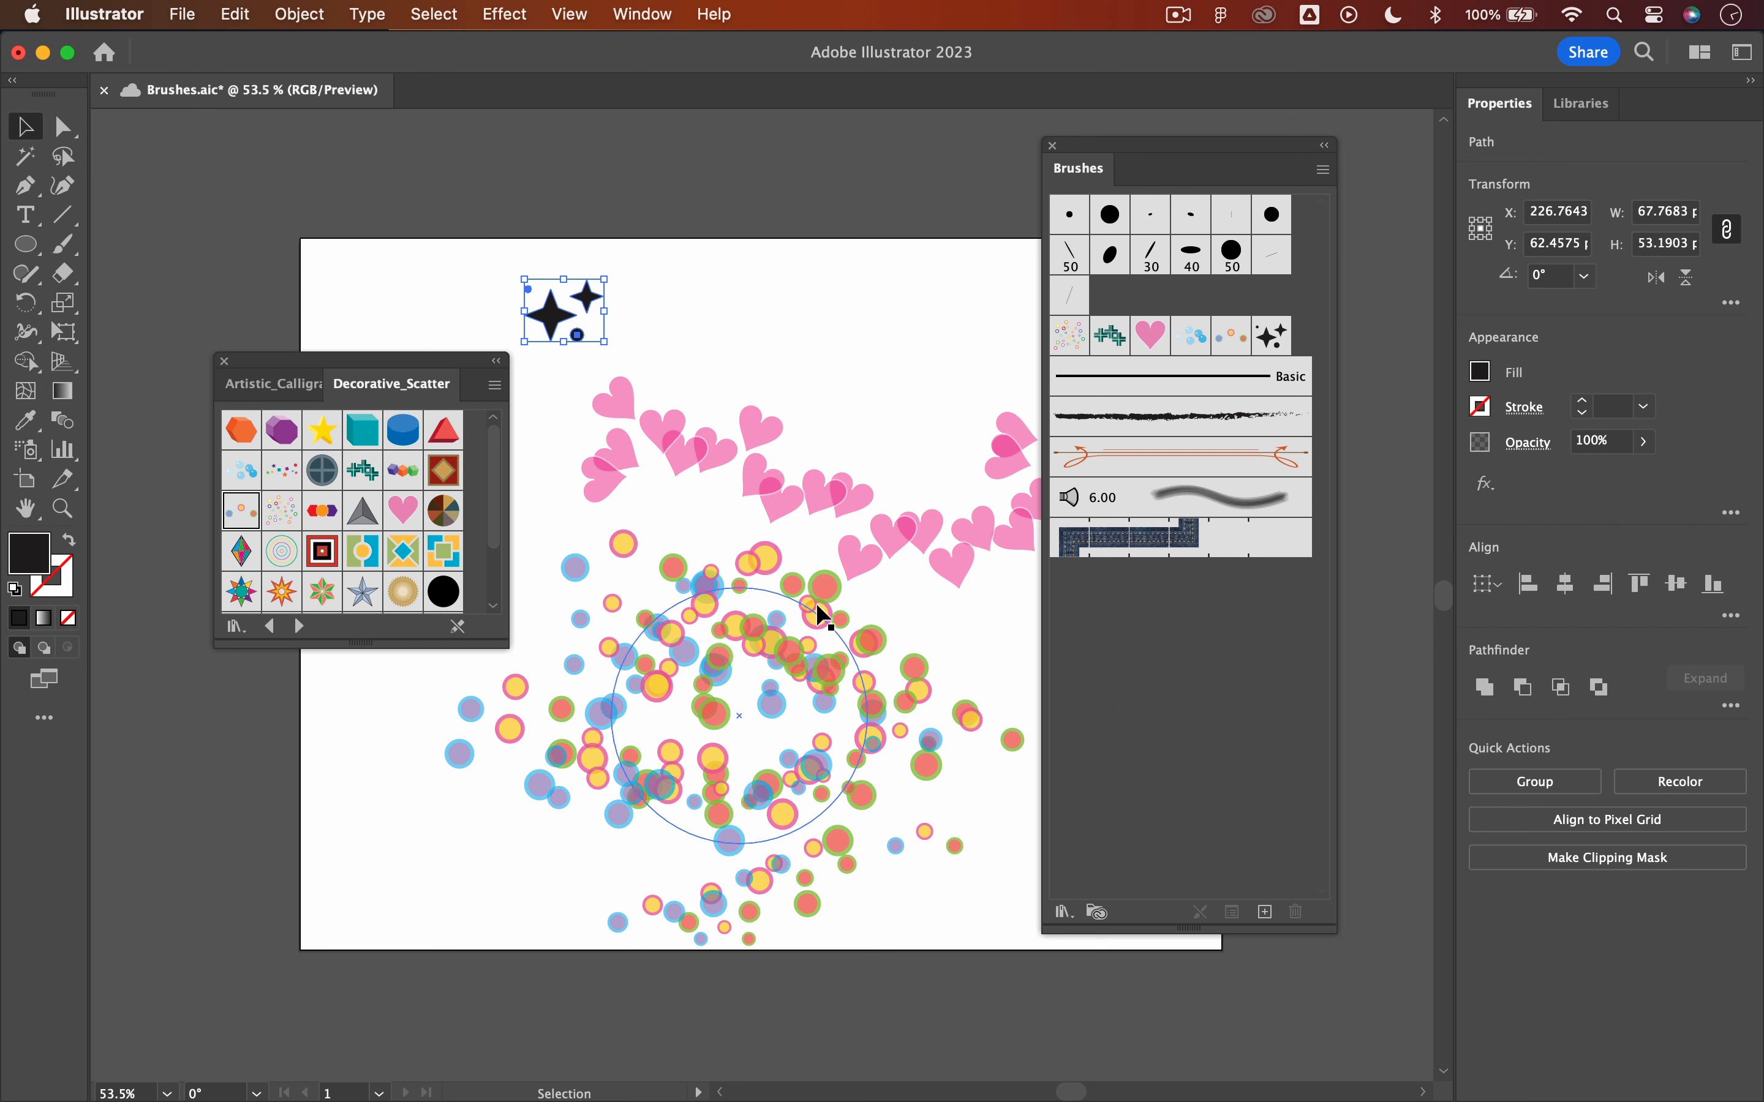
Apply the Stars & Circles brush to the circle and to the wavy heart path
click(824, 618)
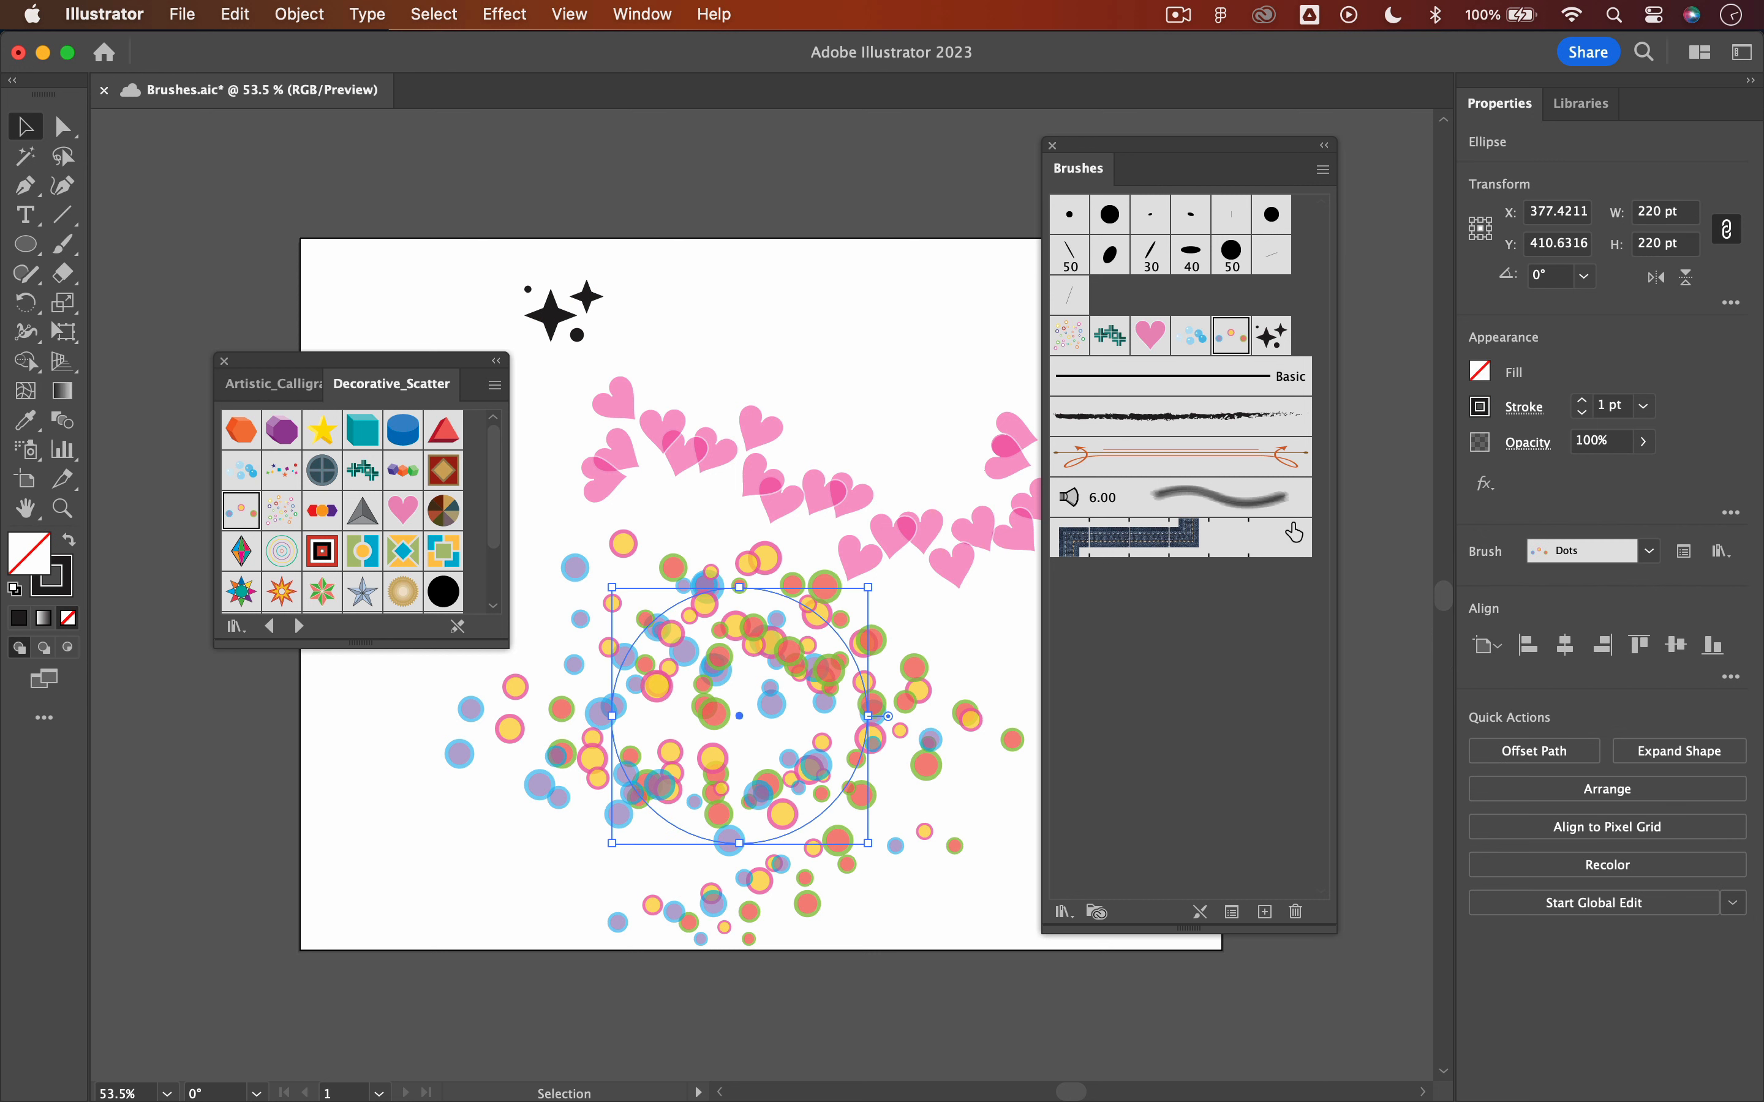
click(1273, 337)
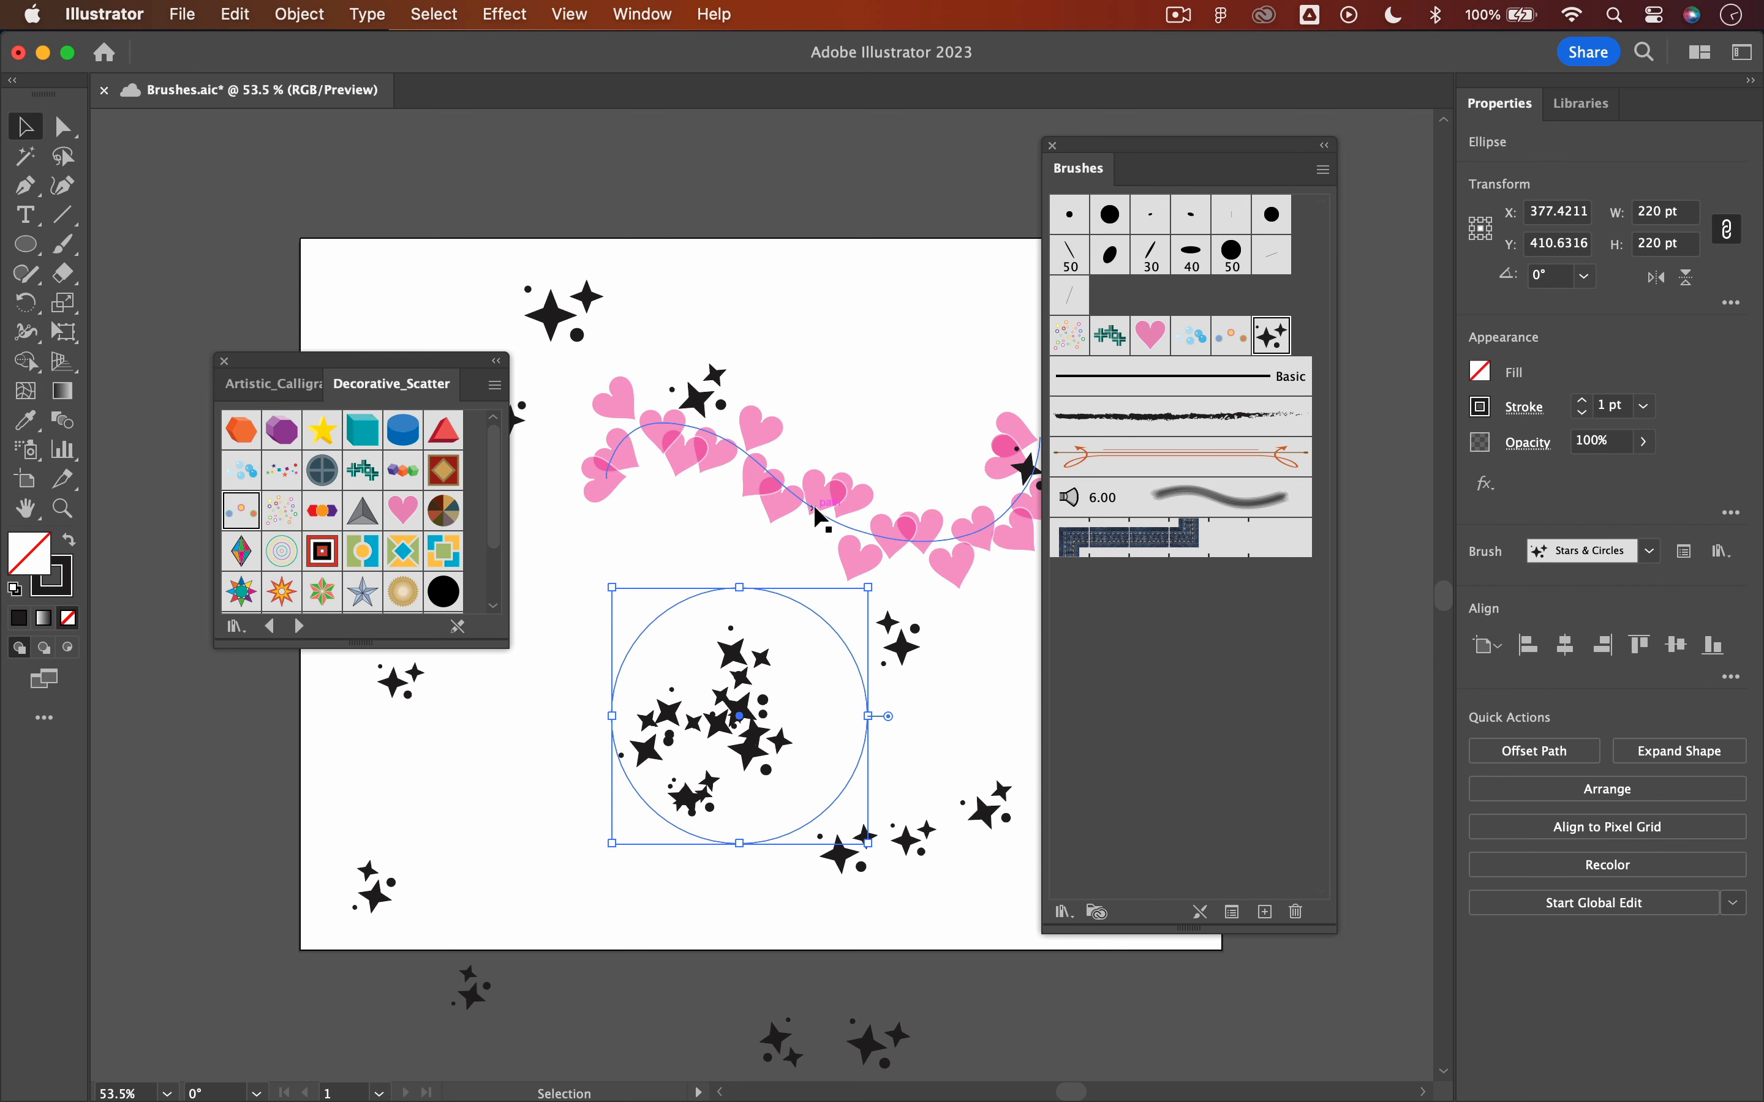
click(1002, 501)
click(1274, 339)
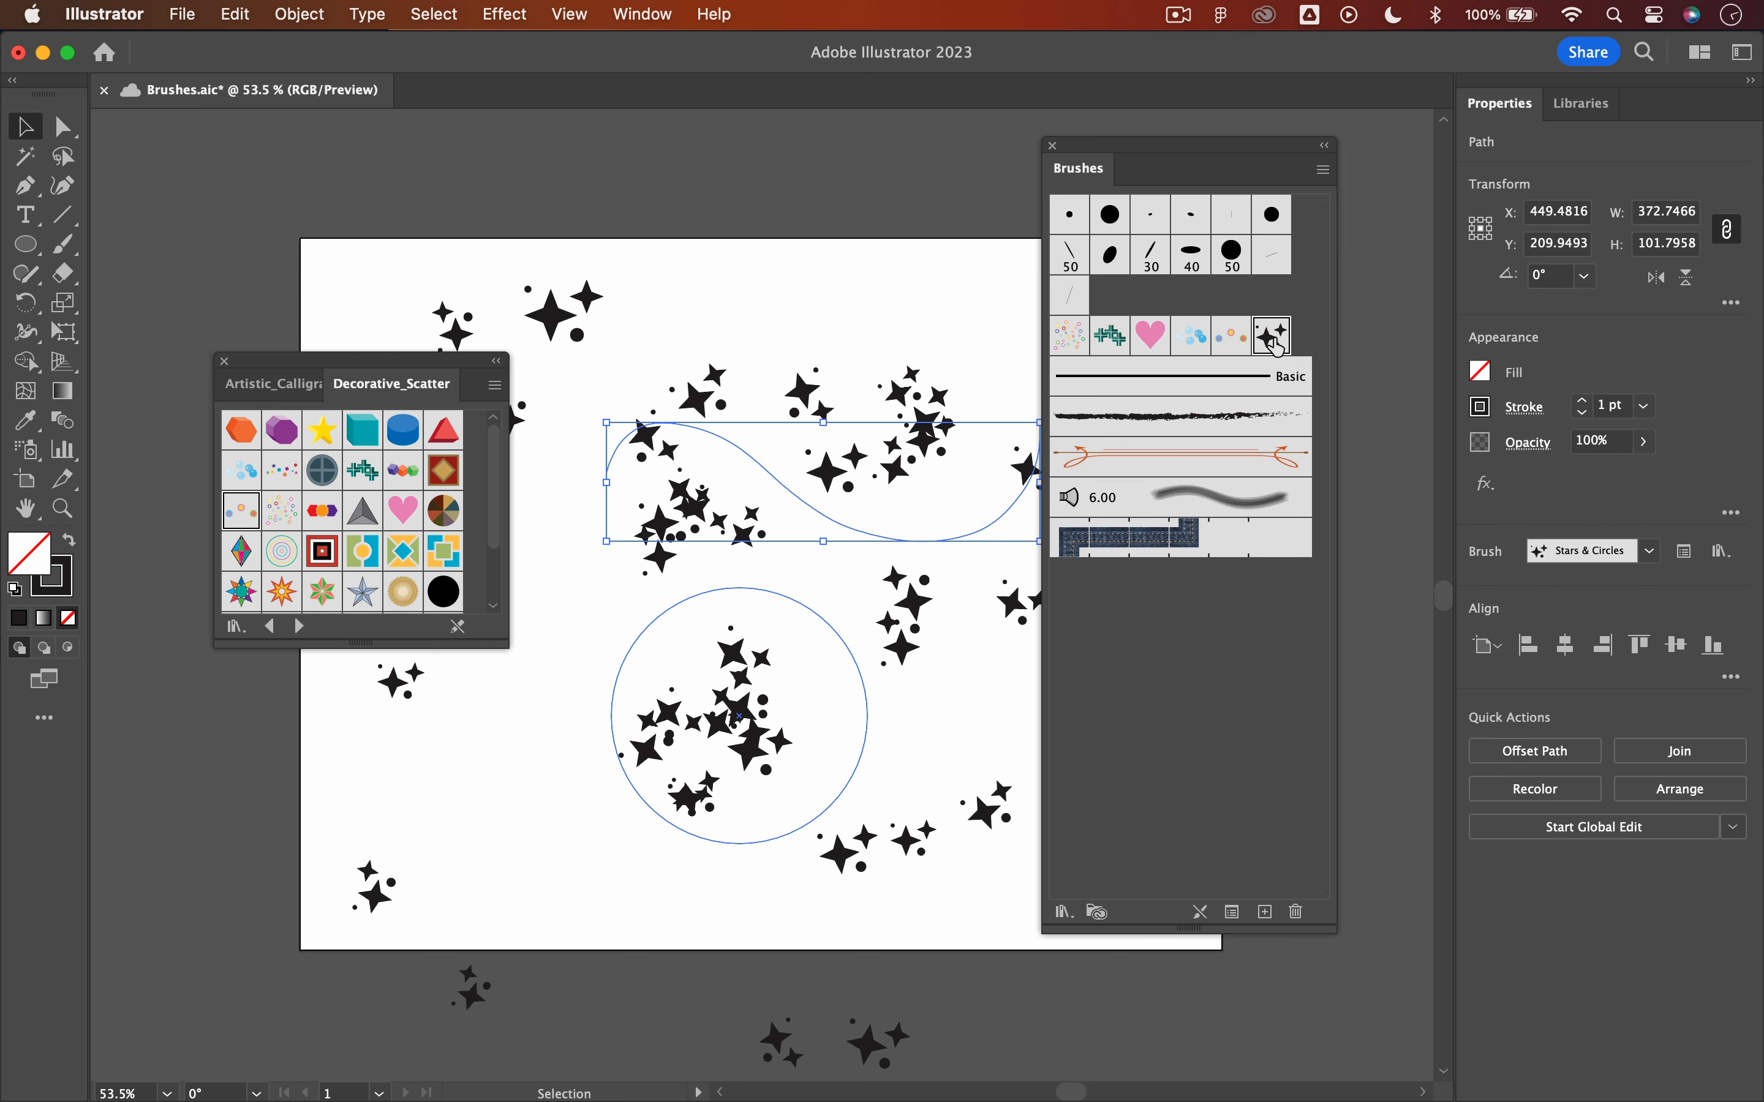
Reopen the Stars & Circles brush options, enable the preview and move the dialog off the artwork
double_click(1274, 339)
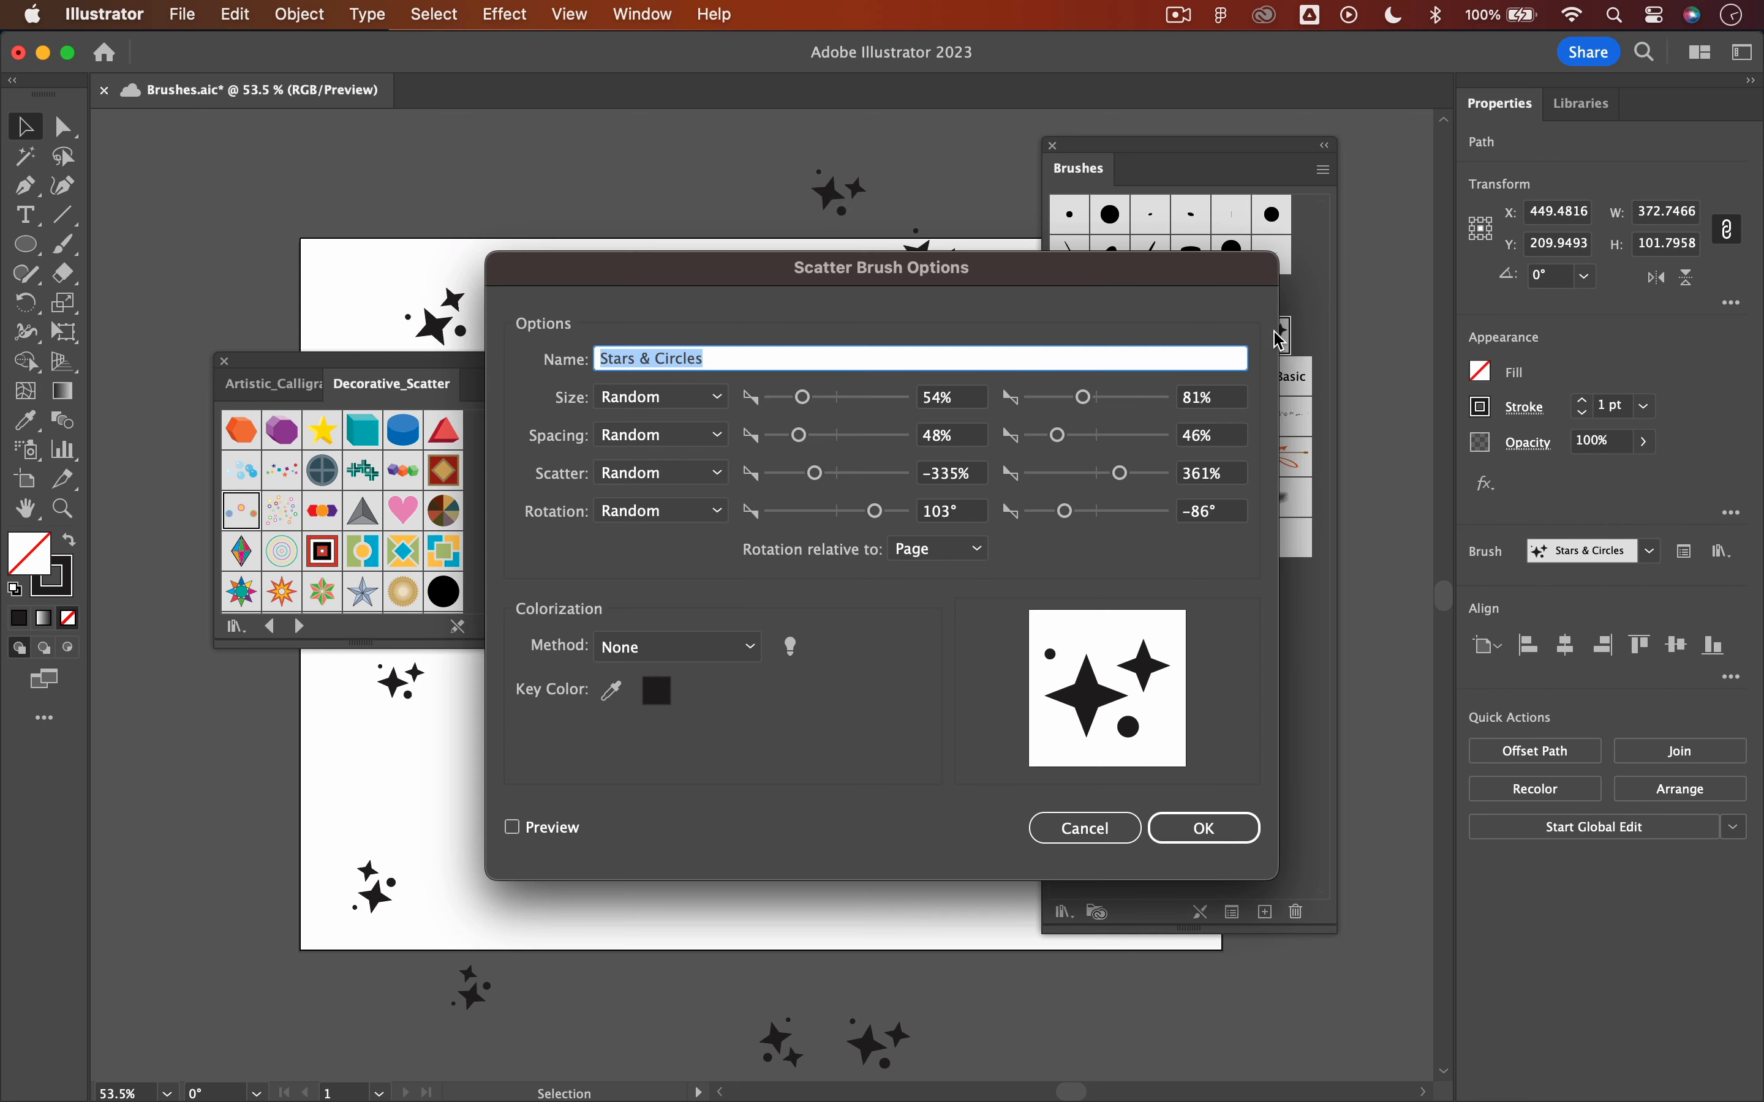
mouse_move(815, 275)
mouse_down()
mouse_move(948, 300)
mouse_move(1342, 235)
mouse_move(1318, 160)
mouse_move(1337, 155)
mouse_up()
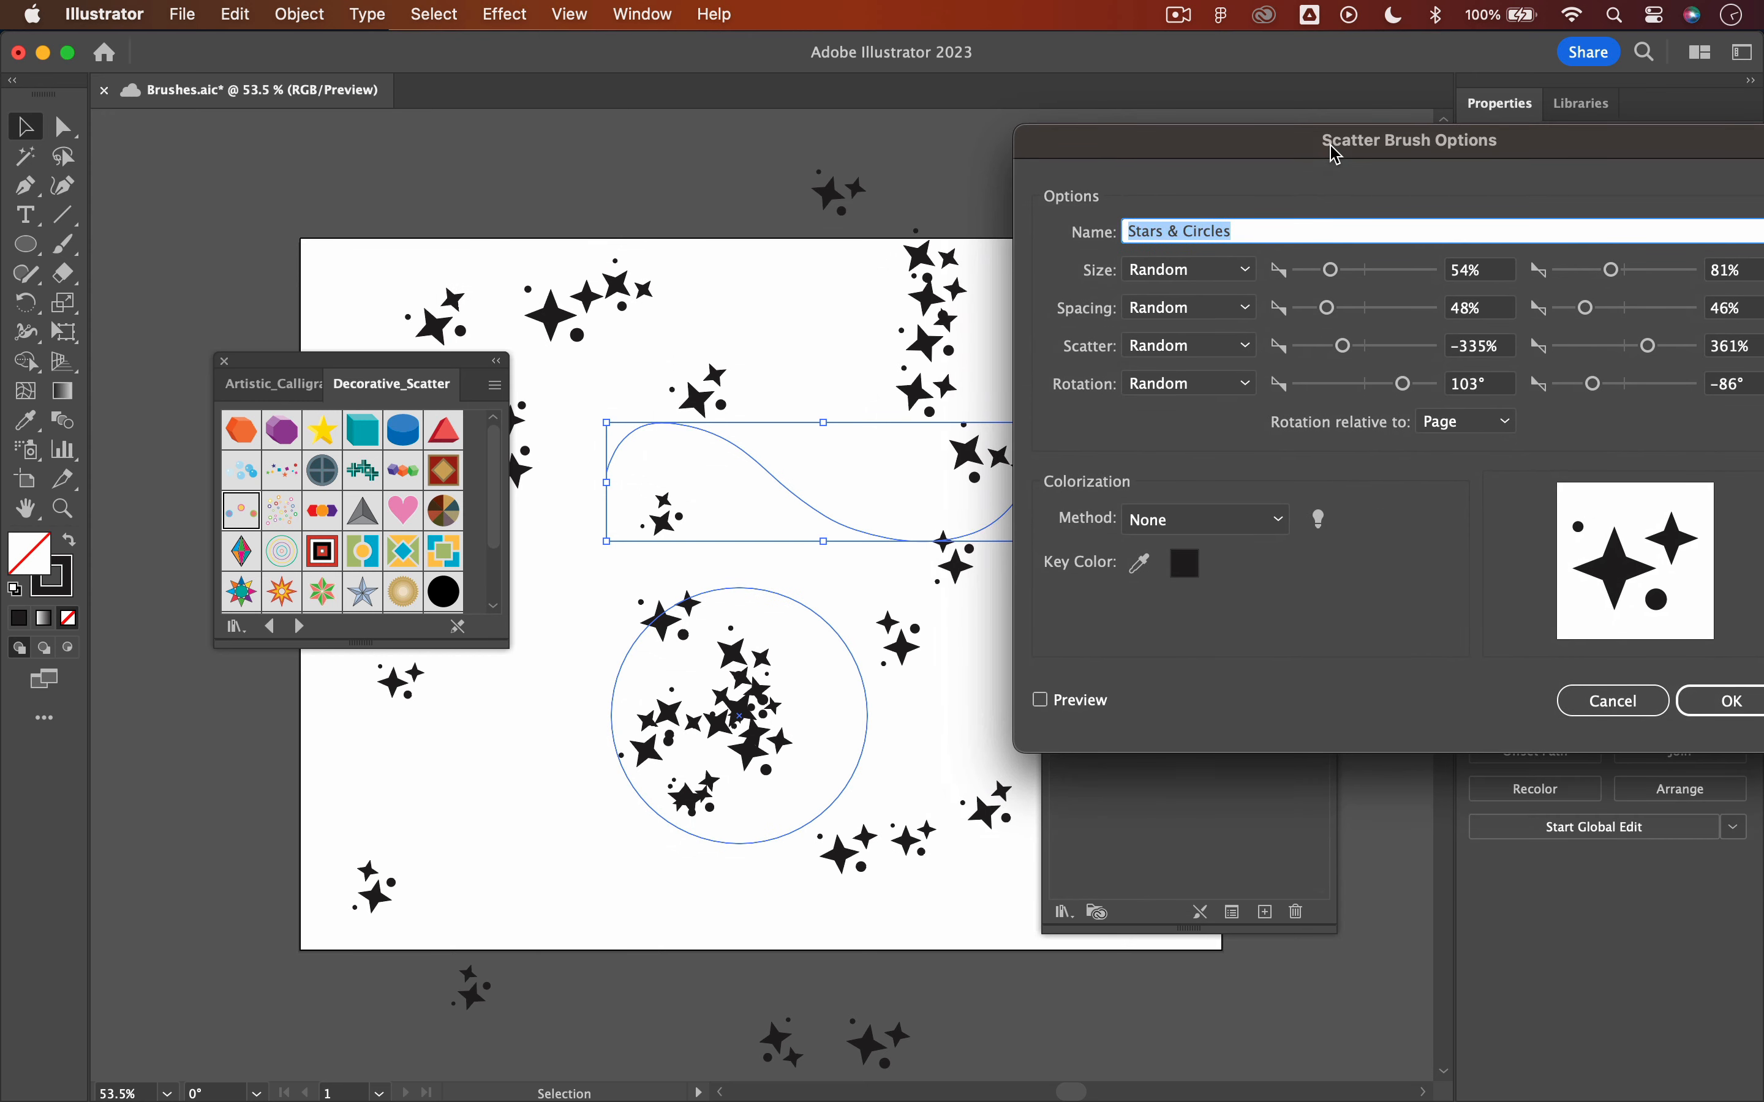
click(1075, 711)
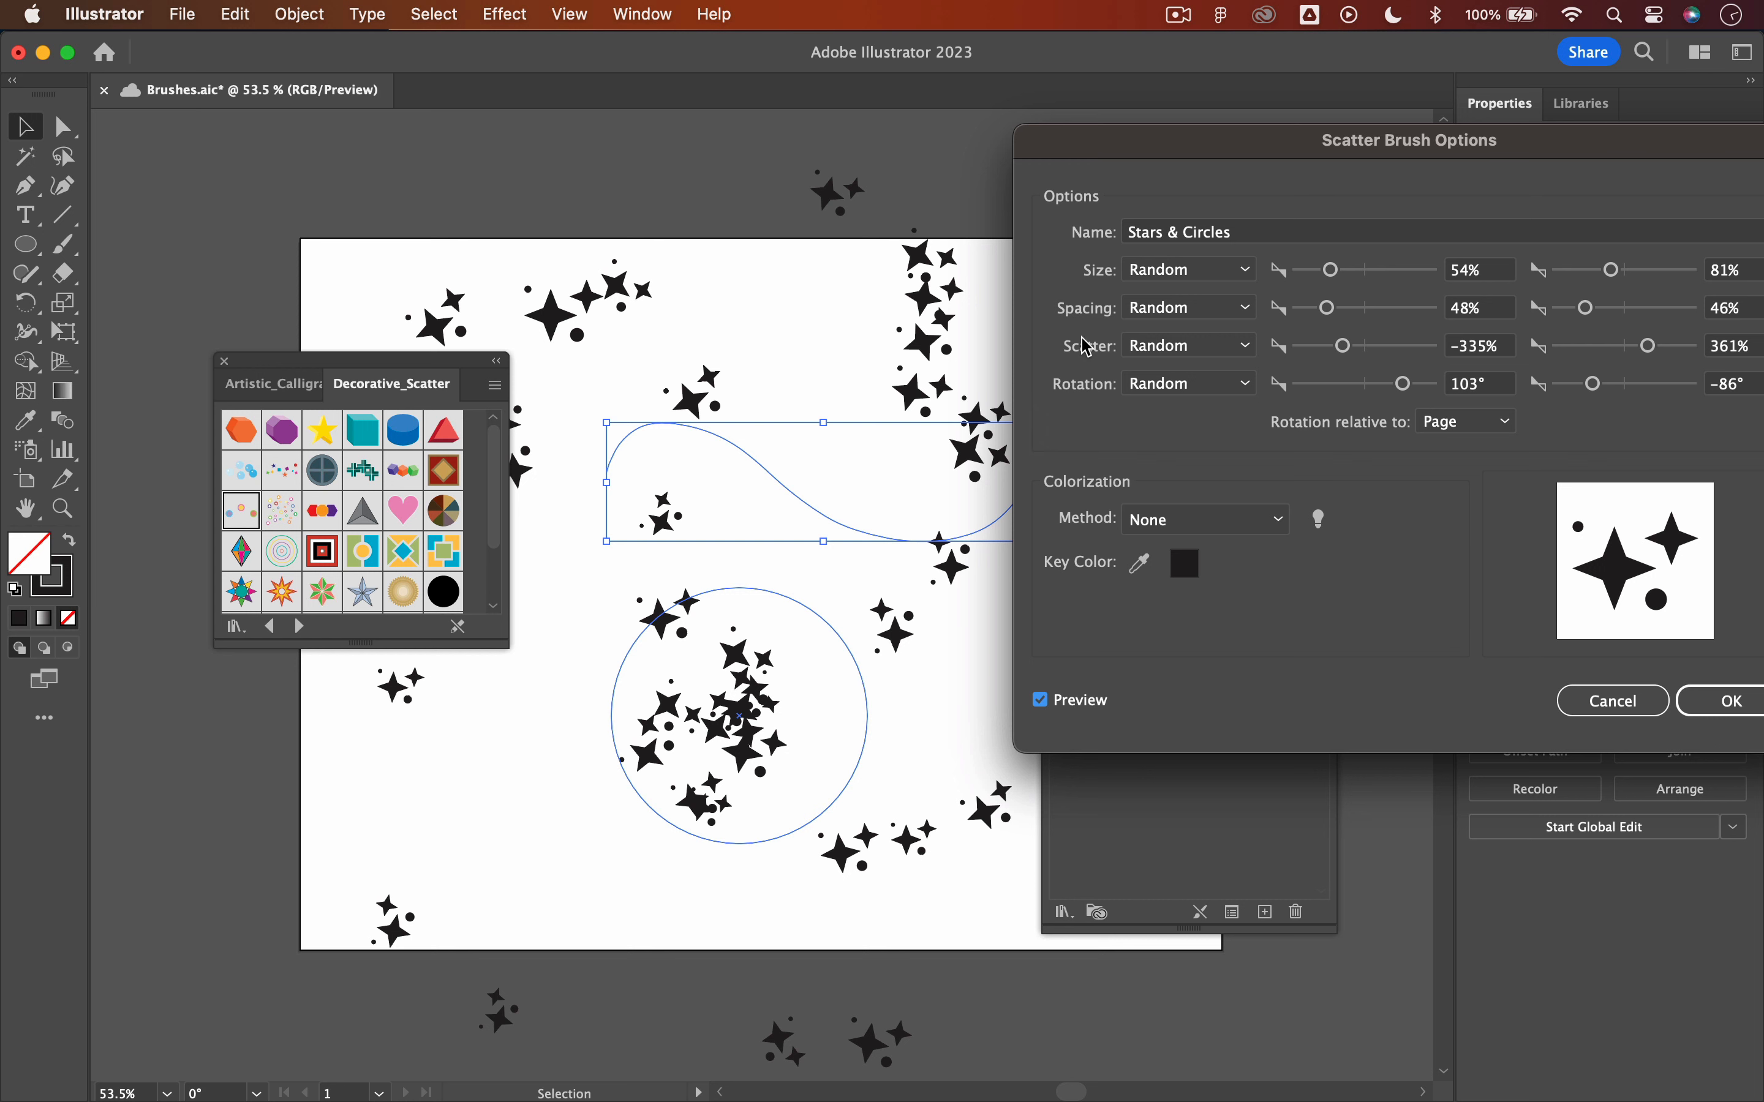
drag(1233, 141, 1173, 103)
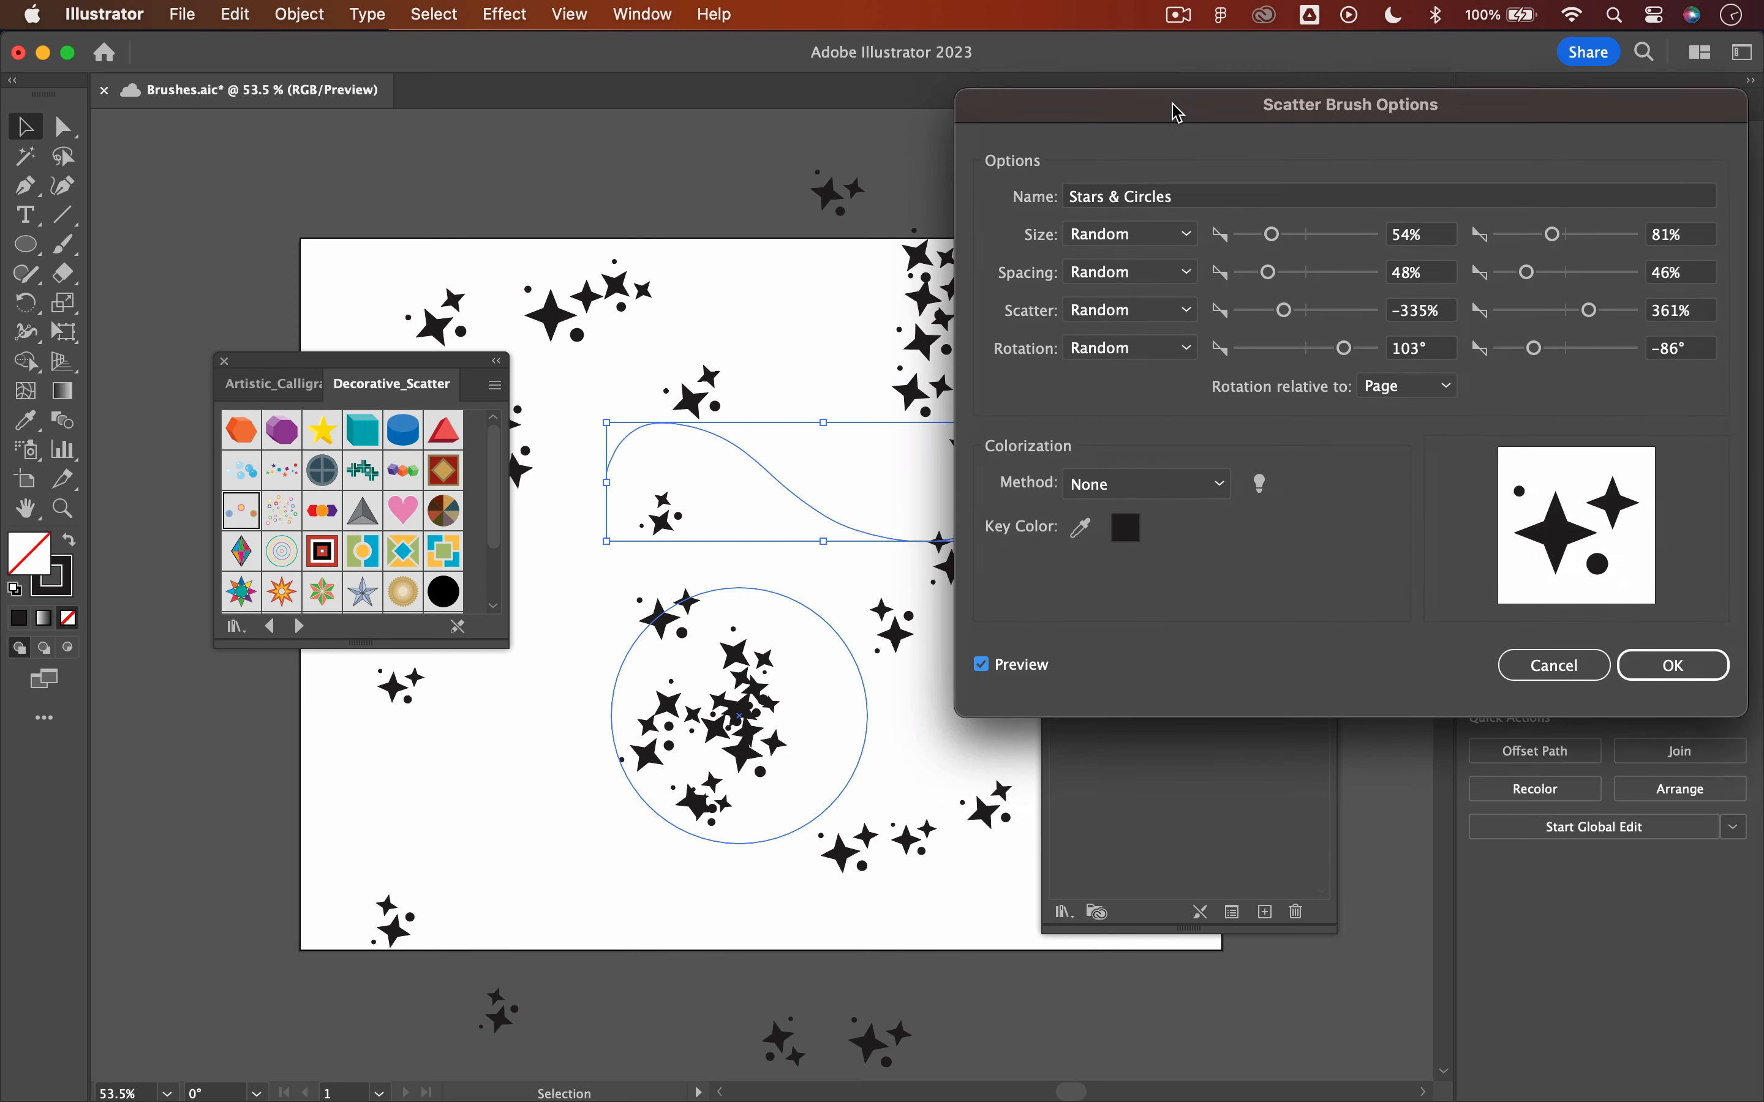
Set the brush's first rotation value to -55° and its scatter range to -194% and 124%
click(1283, 349)
mouse_move(1287, 311)
mouse_down()
mouse_move(1310, 309)
mouse_move(1295, 310)
mouse_up()
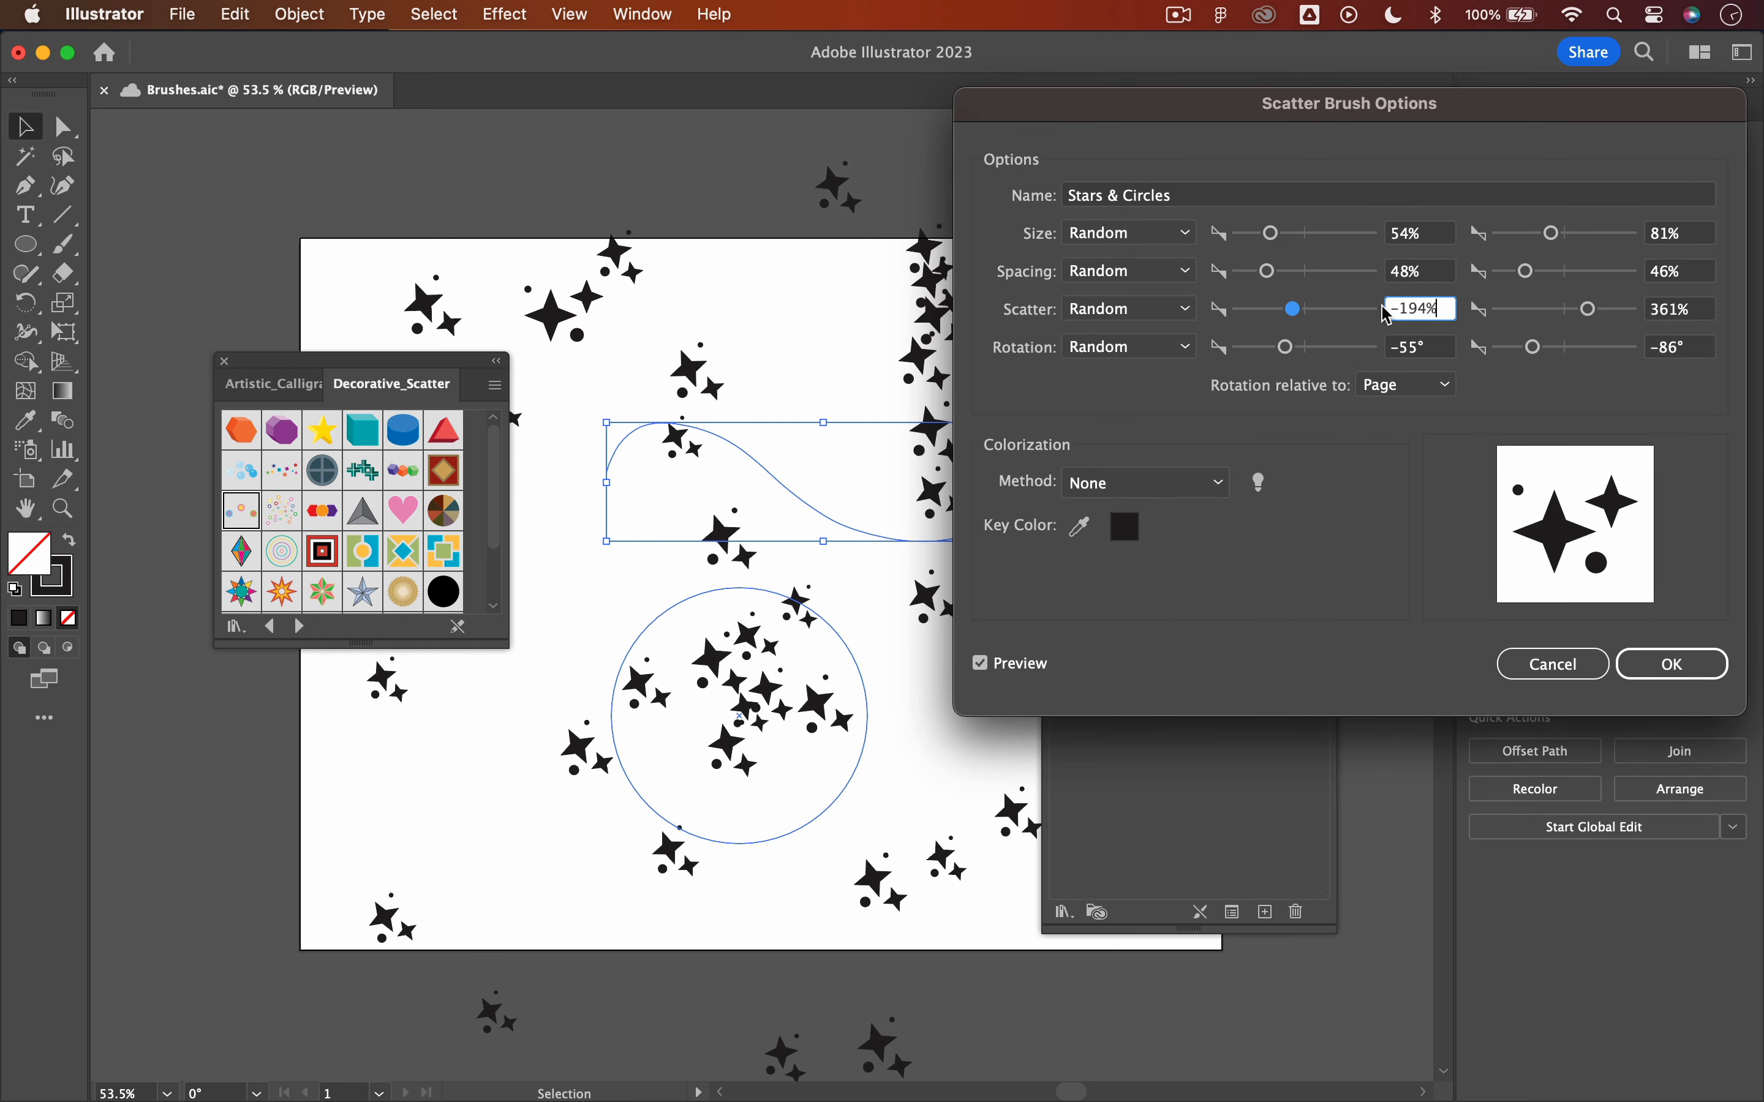
click(1553, 312)
drag(1555, 315, 1573, 312)
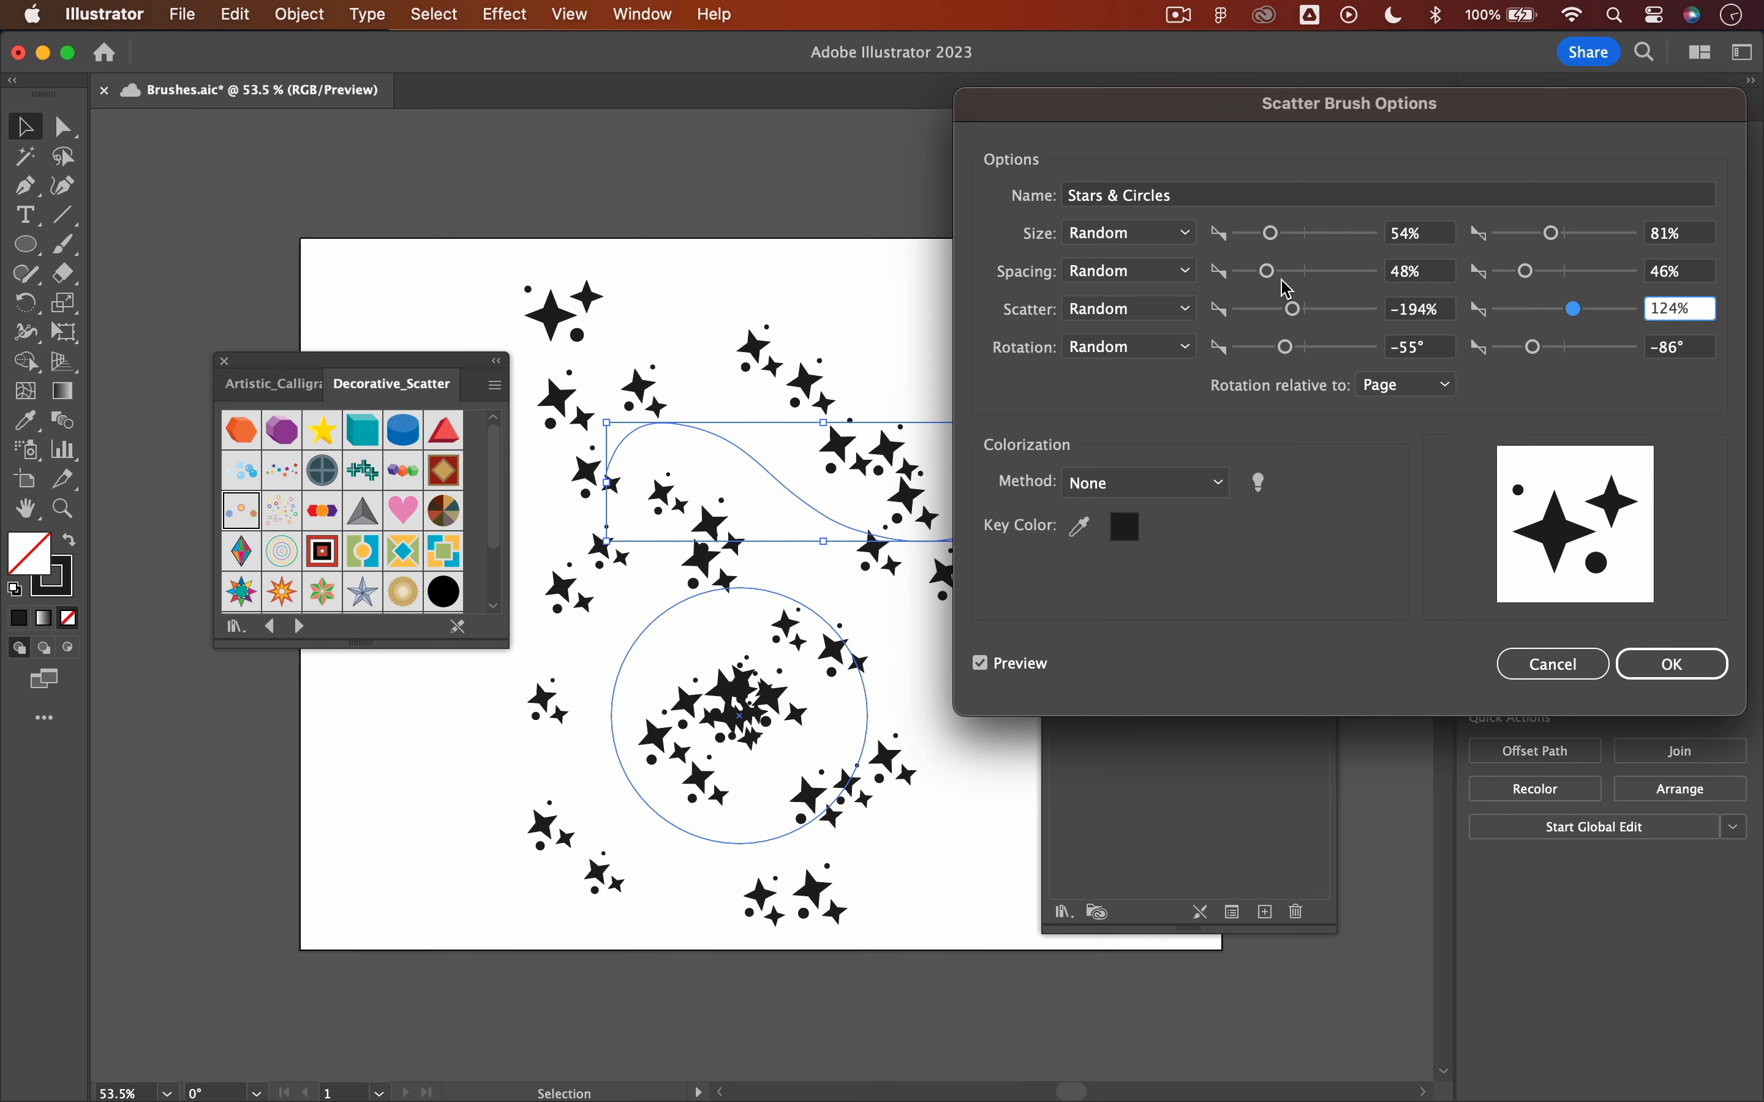
Set the brush's spacing range to 40% and 63% and apply the changed options to the existing strokes
click(1266, 272)
drag(1265, 276, 1260, 277)
drag(1527, 276, 1546, 277)
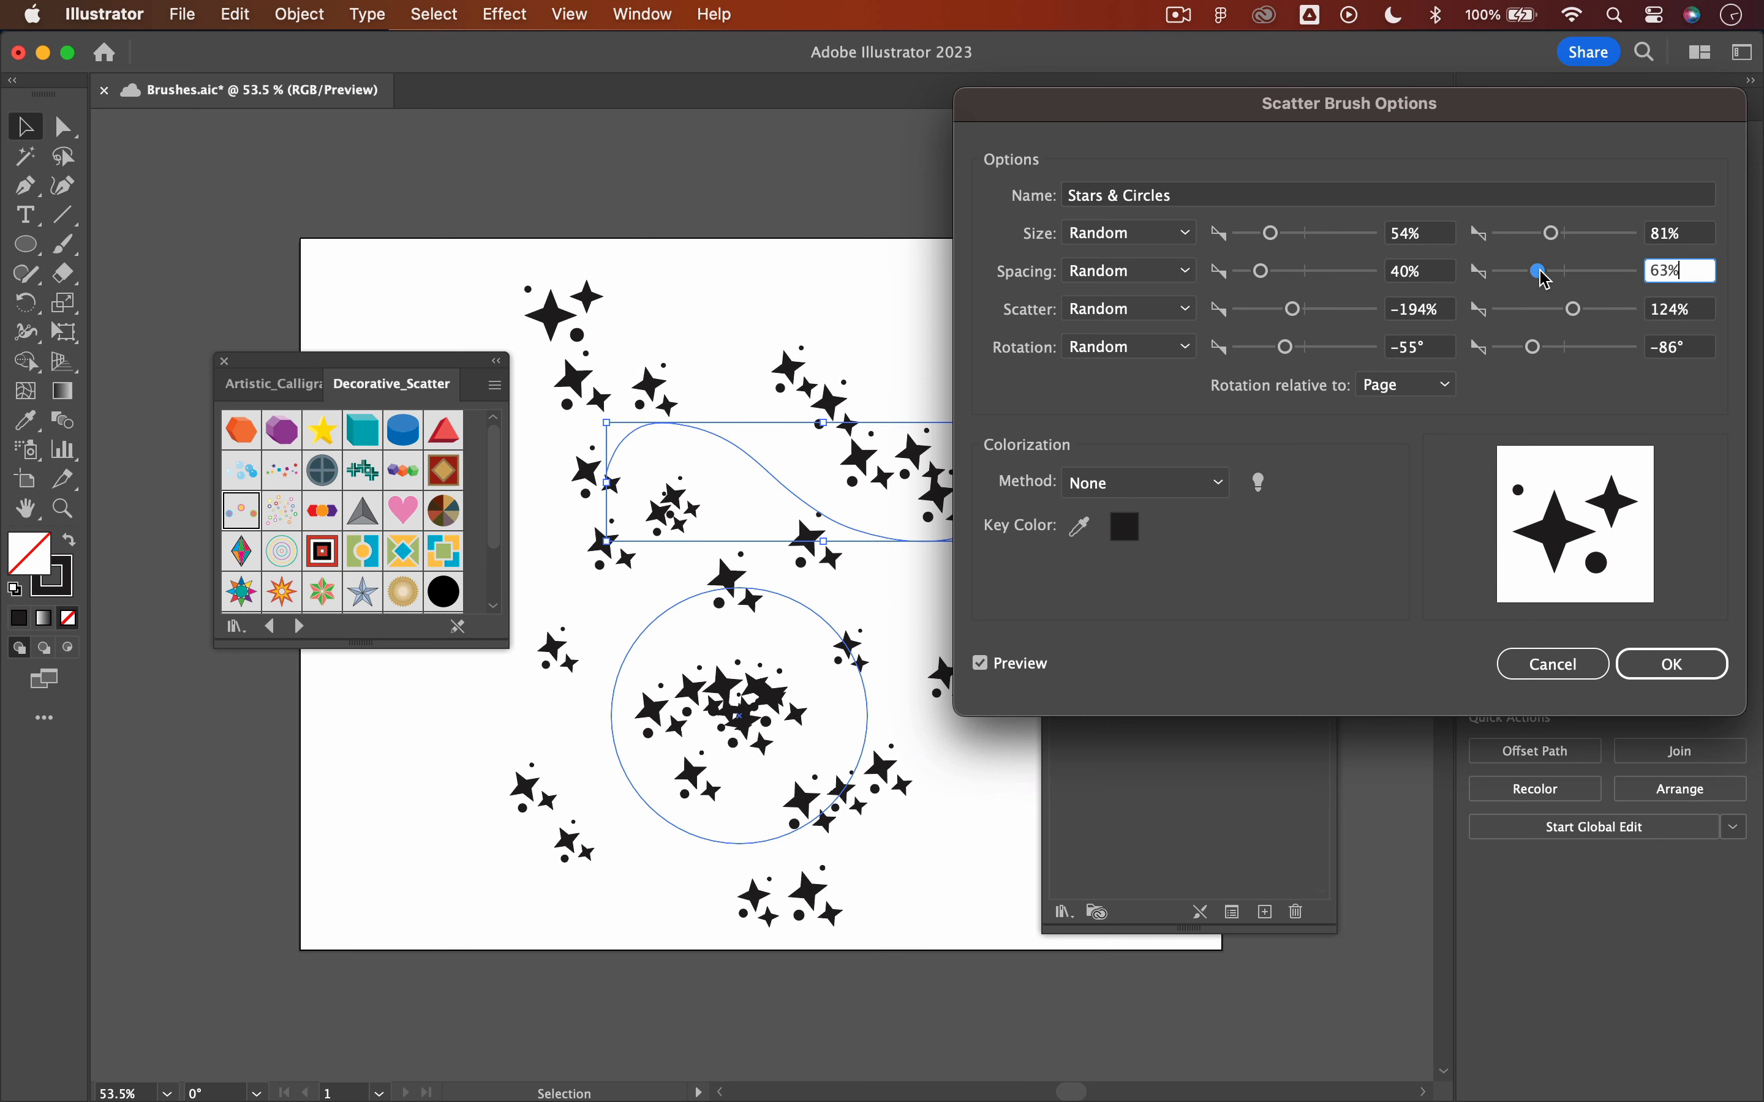
click(1671, 665)
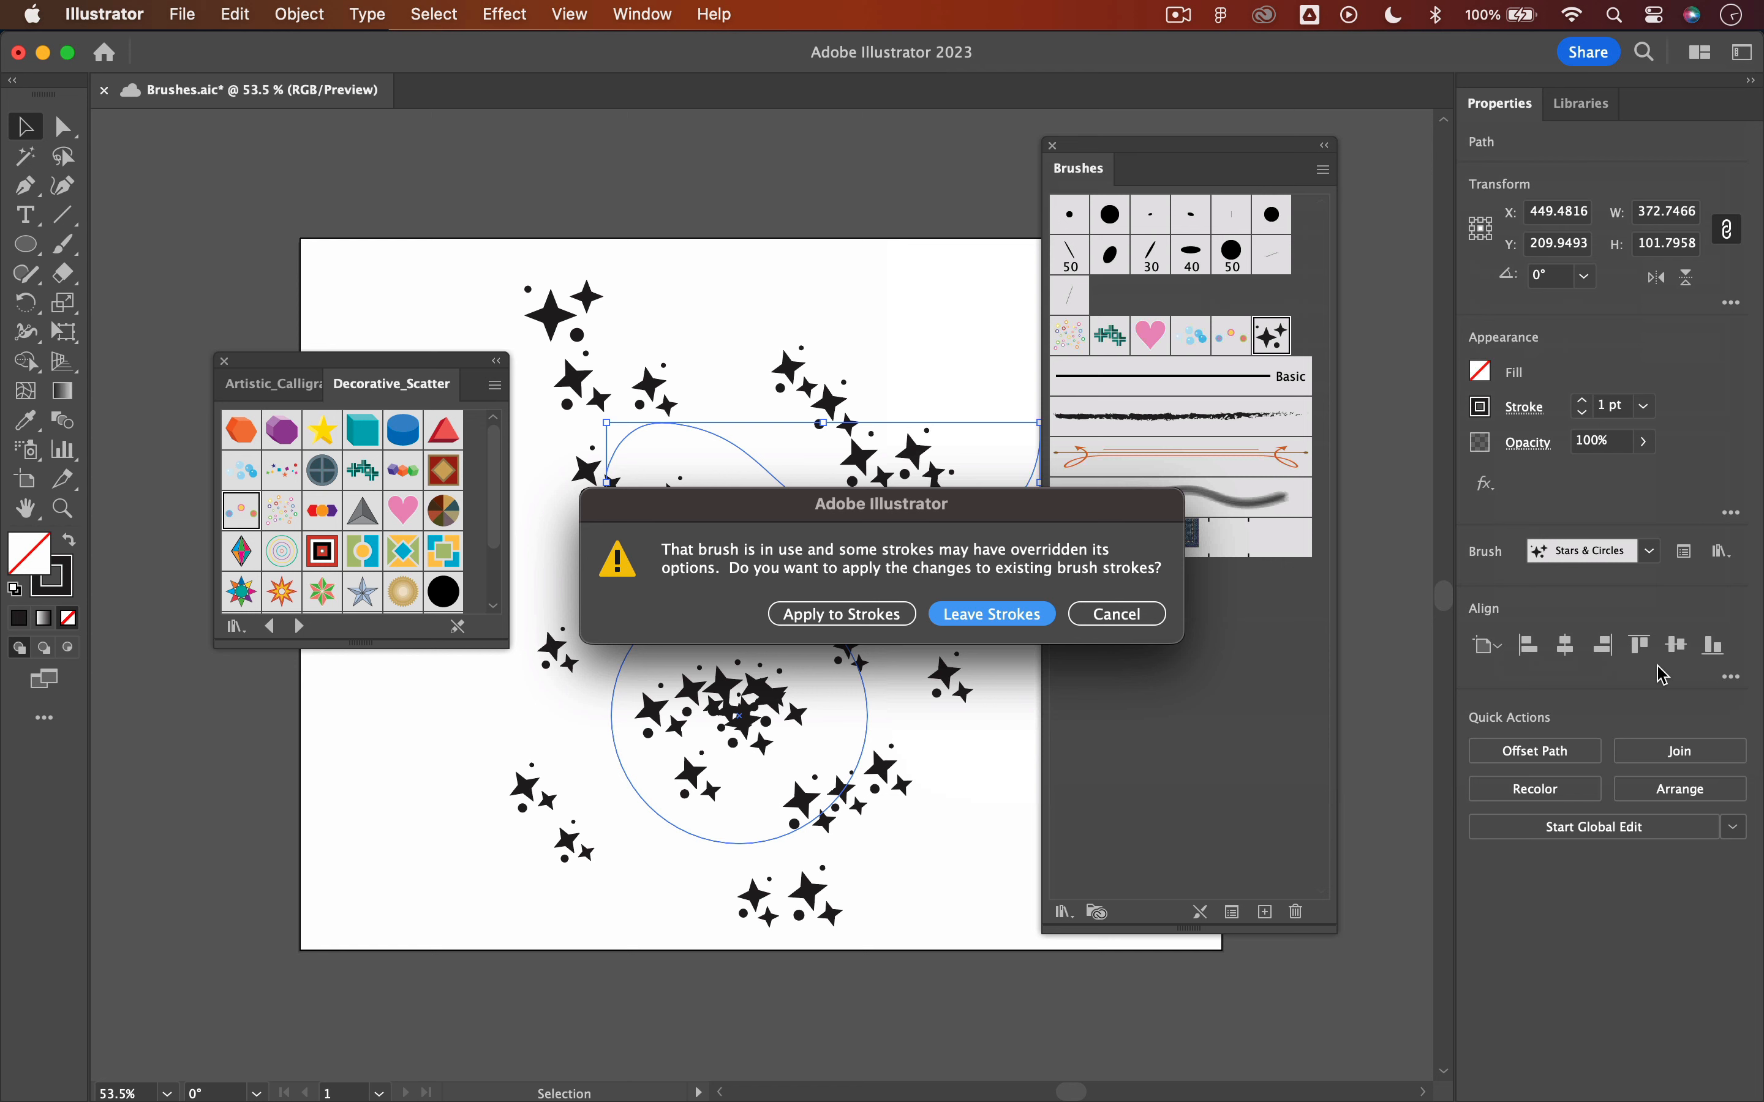
click(848, 616)
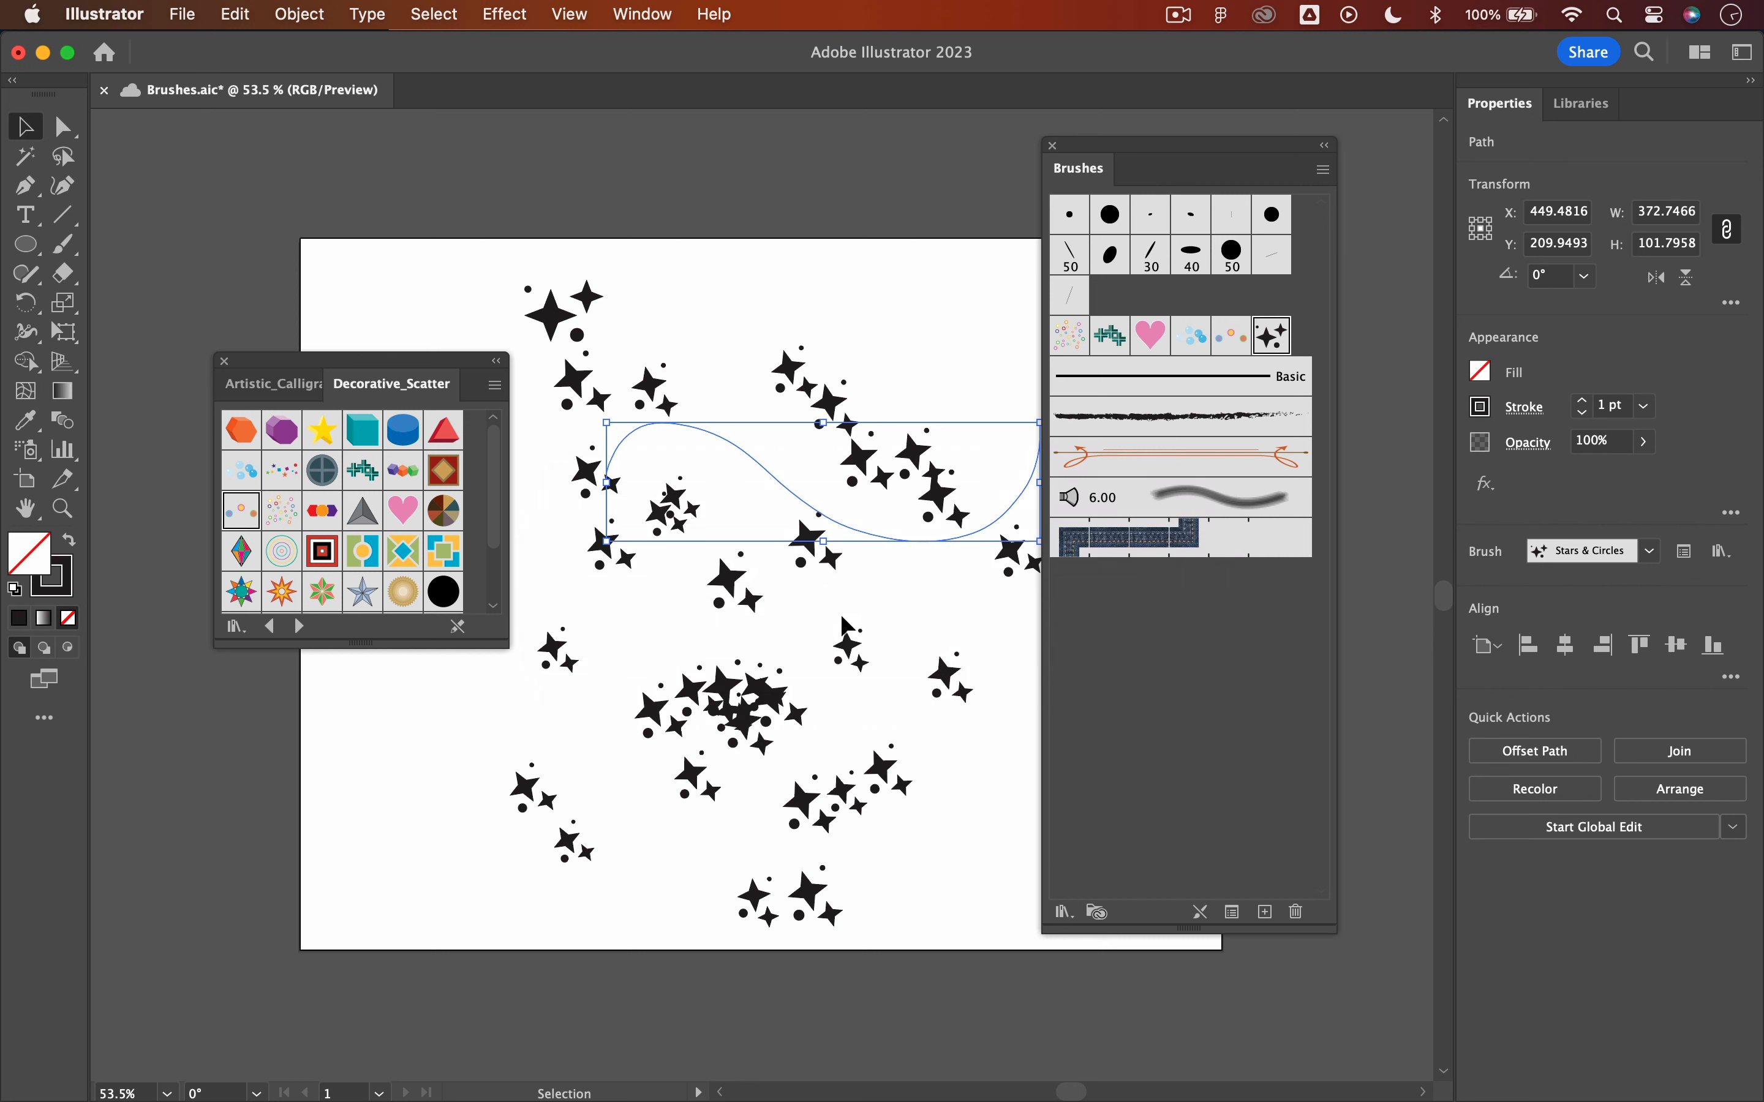
Load the Arrows_Special brush library and apply the curved green arrow brush to the wavy path
click(234, 627)
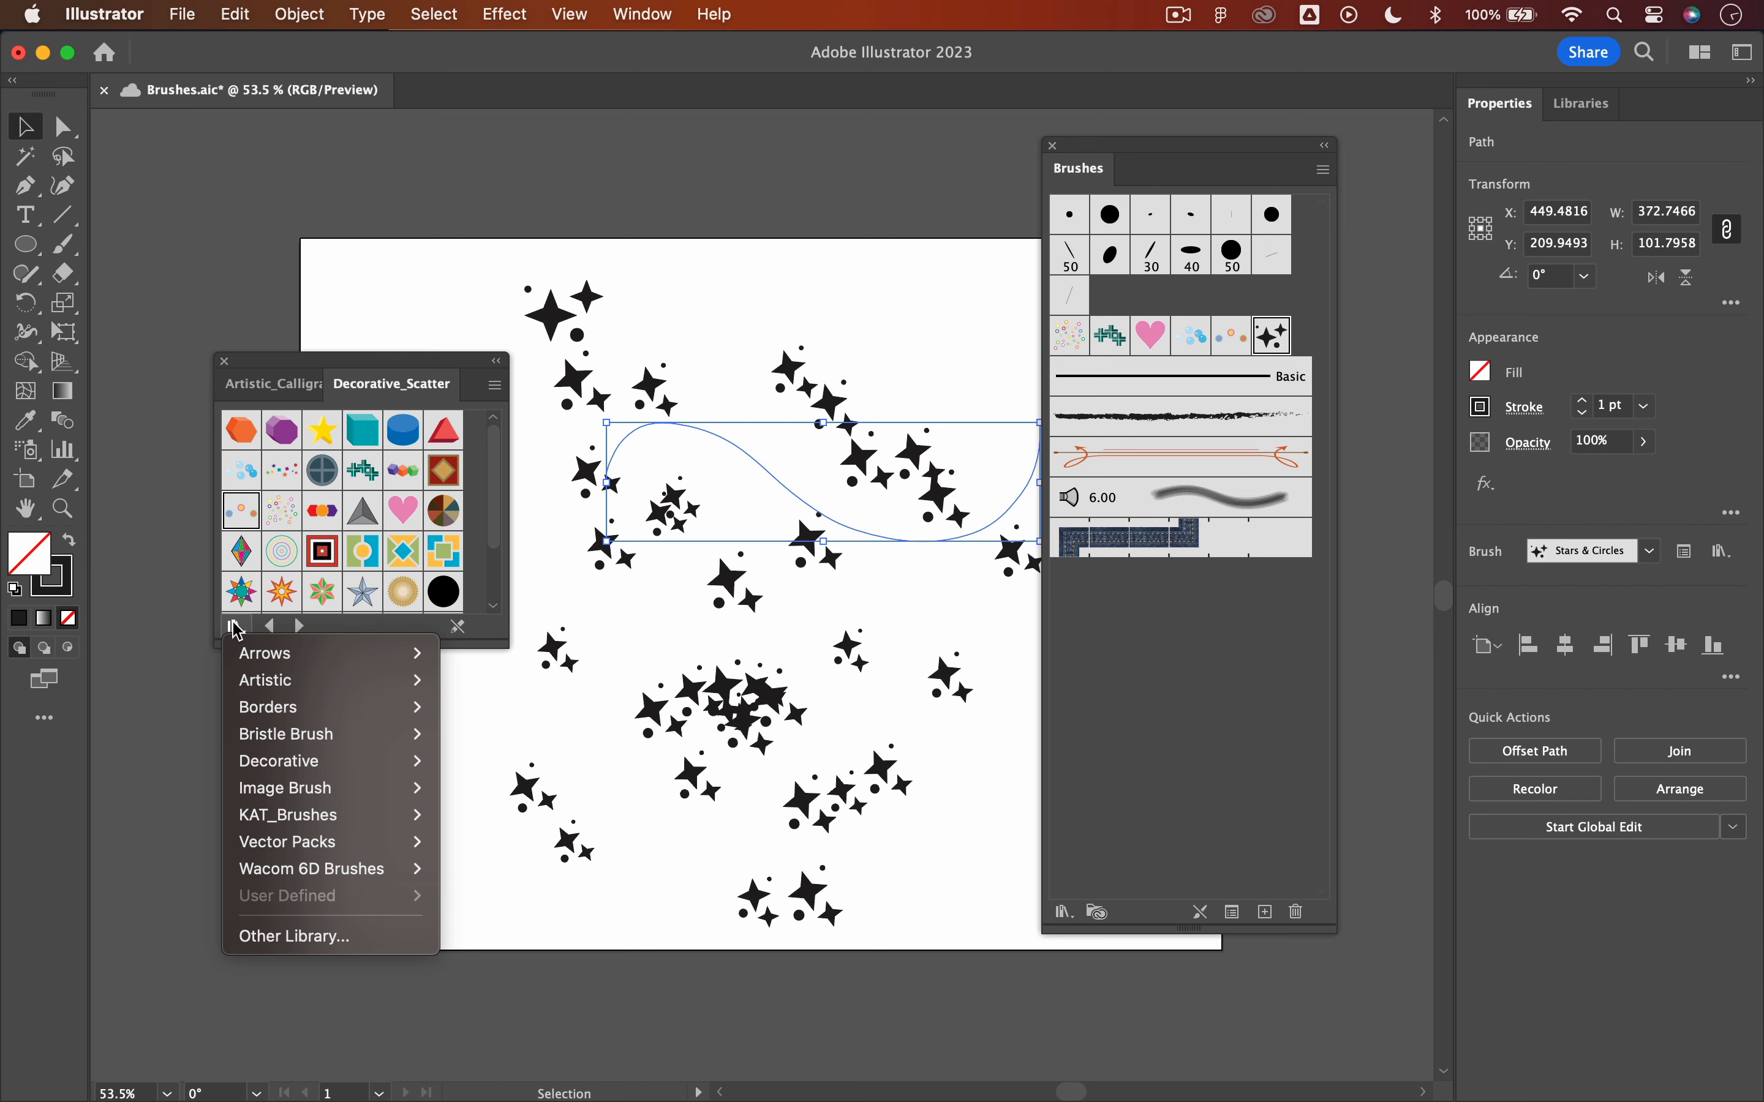
mouse_move(307, 655)
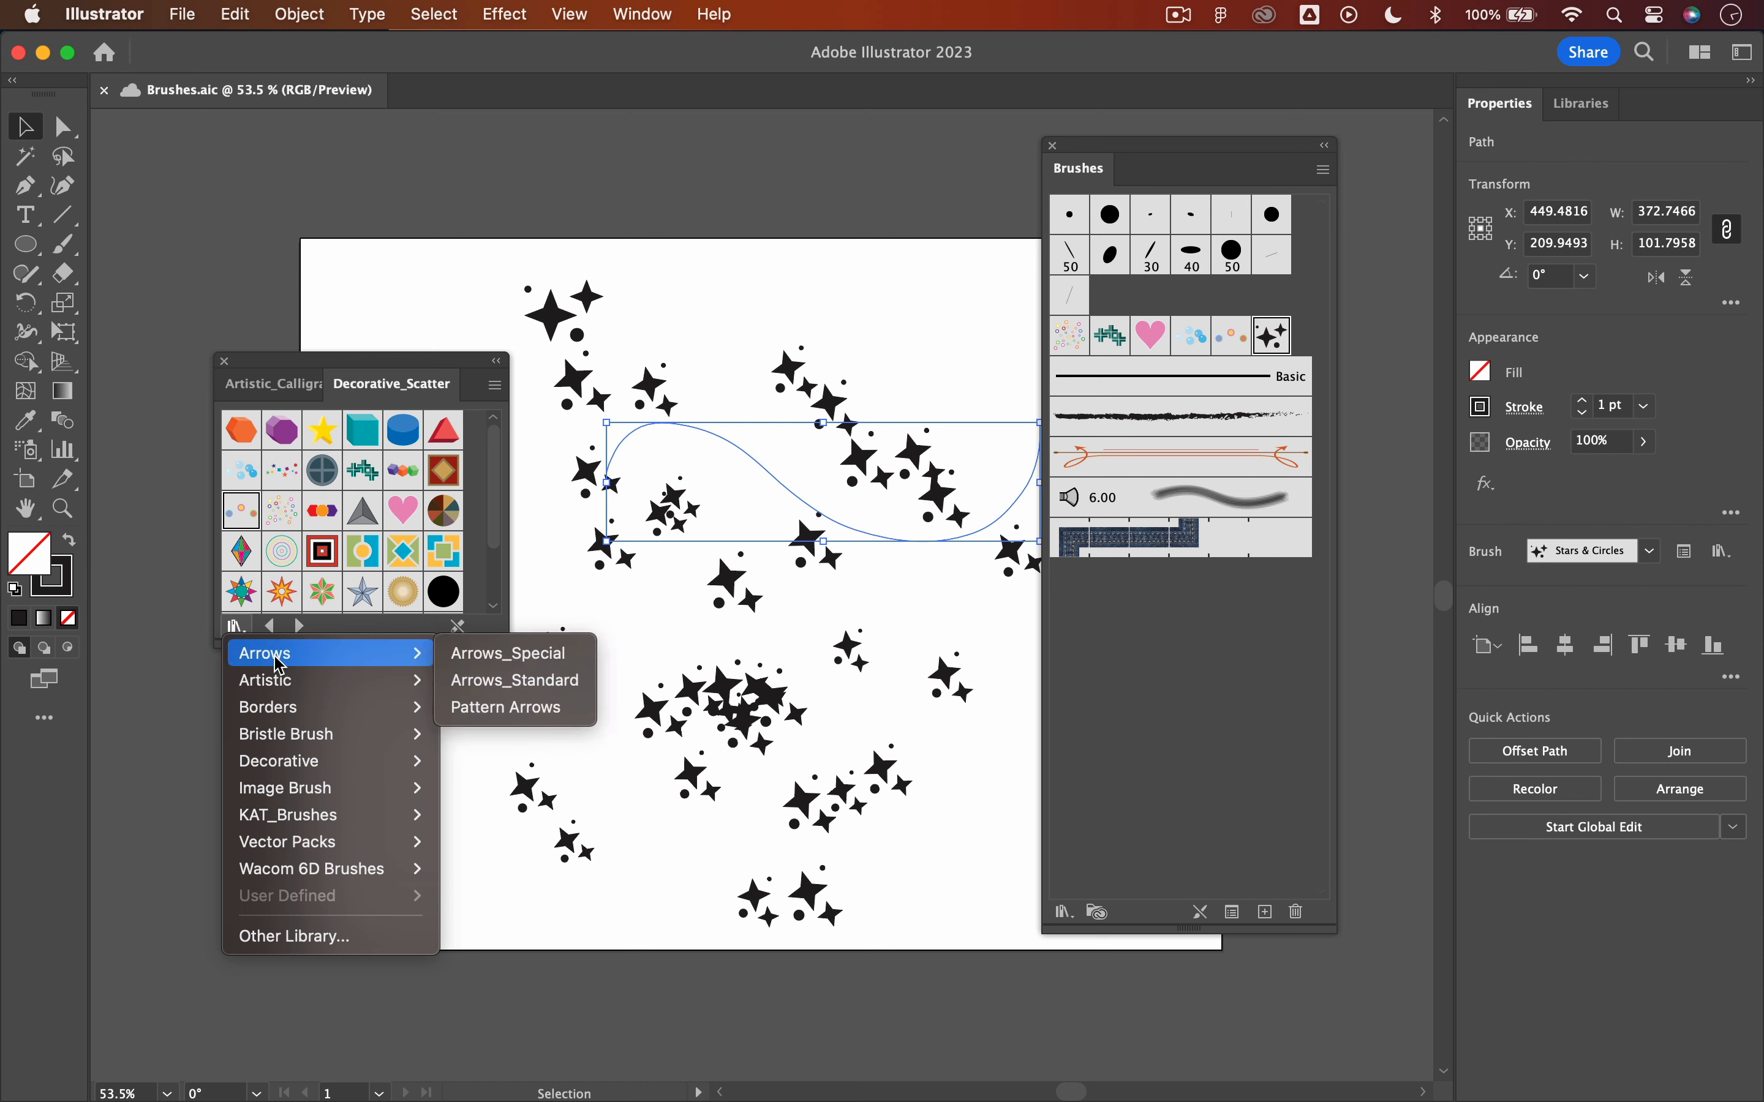
click(503, 660)
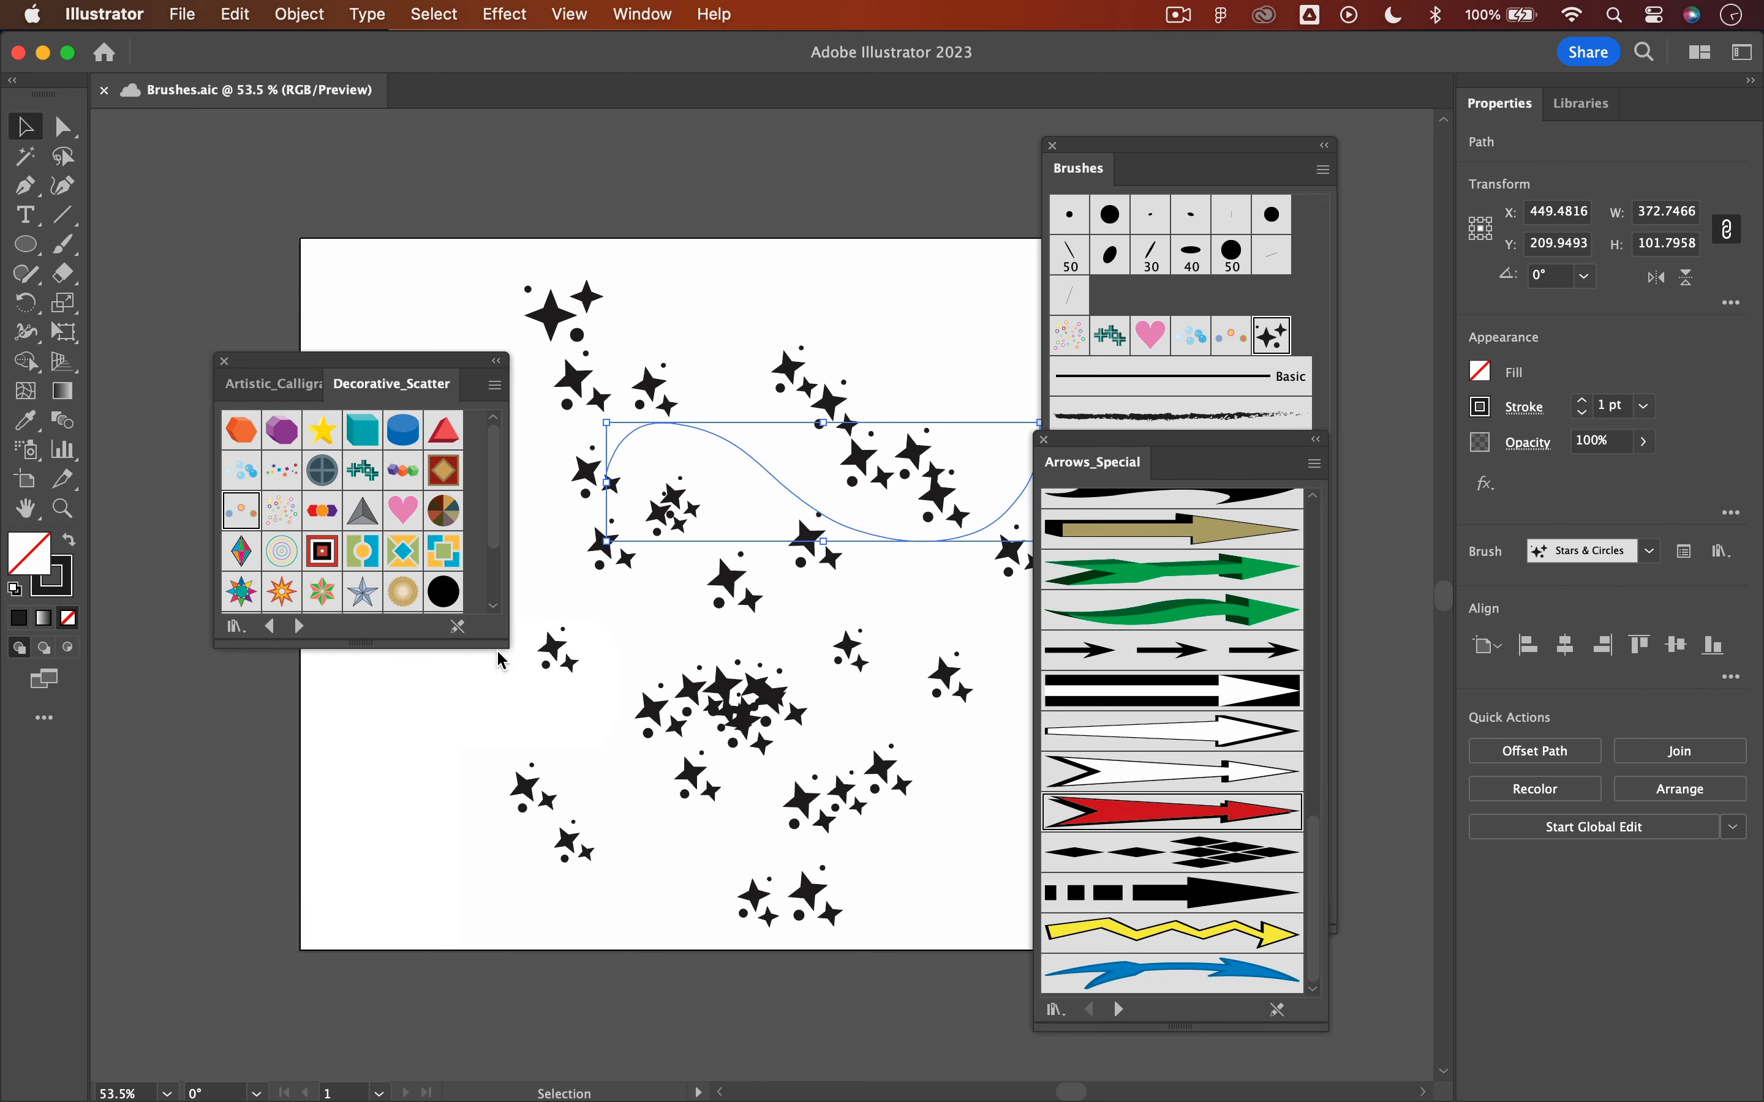
click(1232, 611)
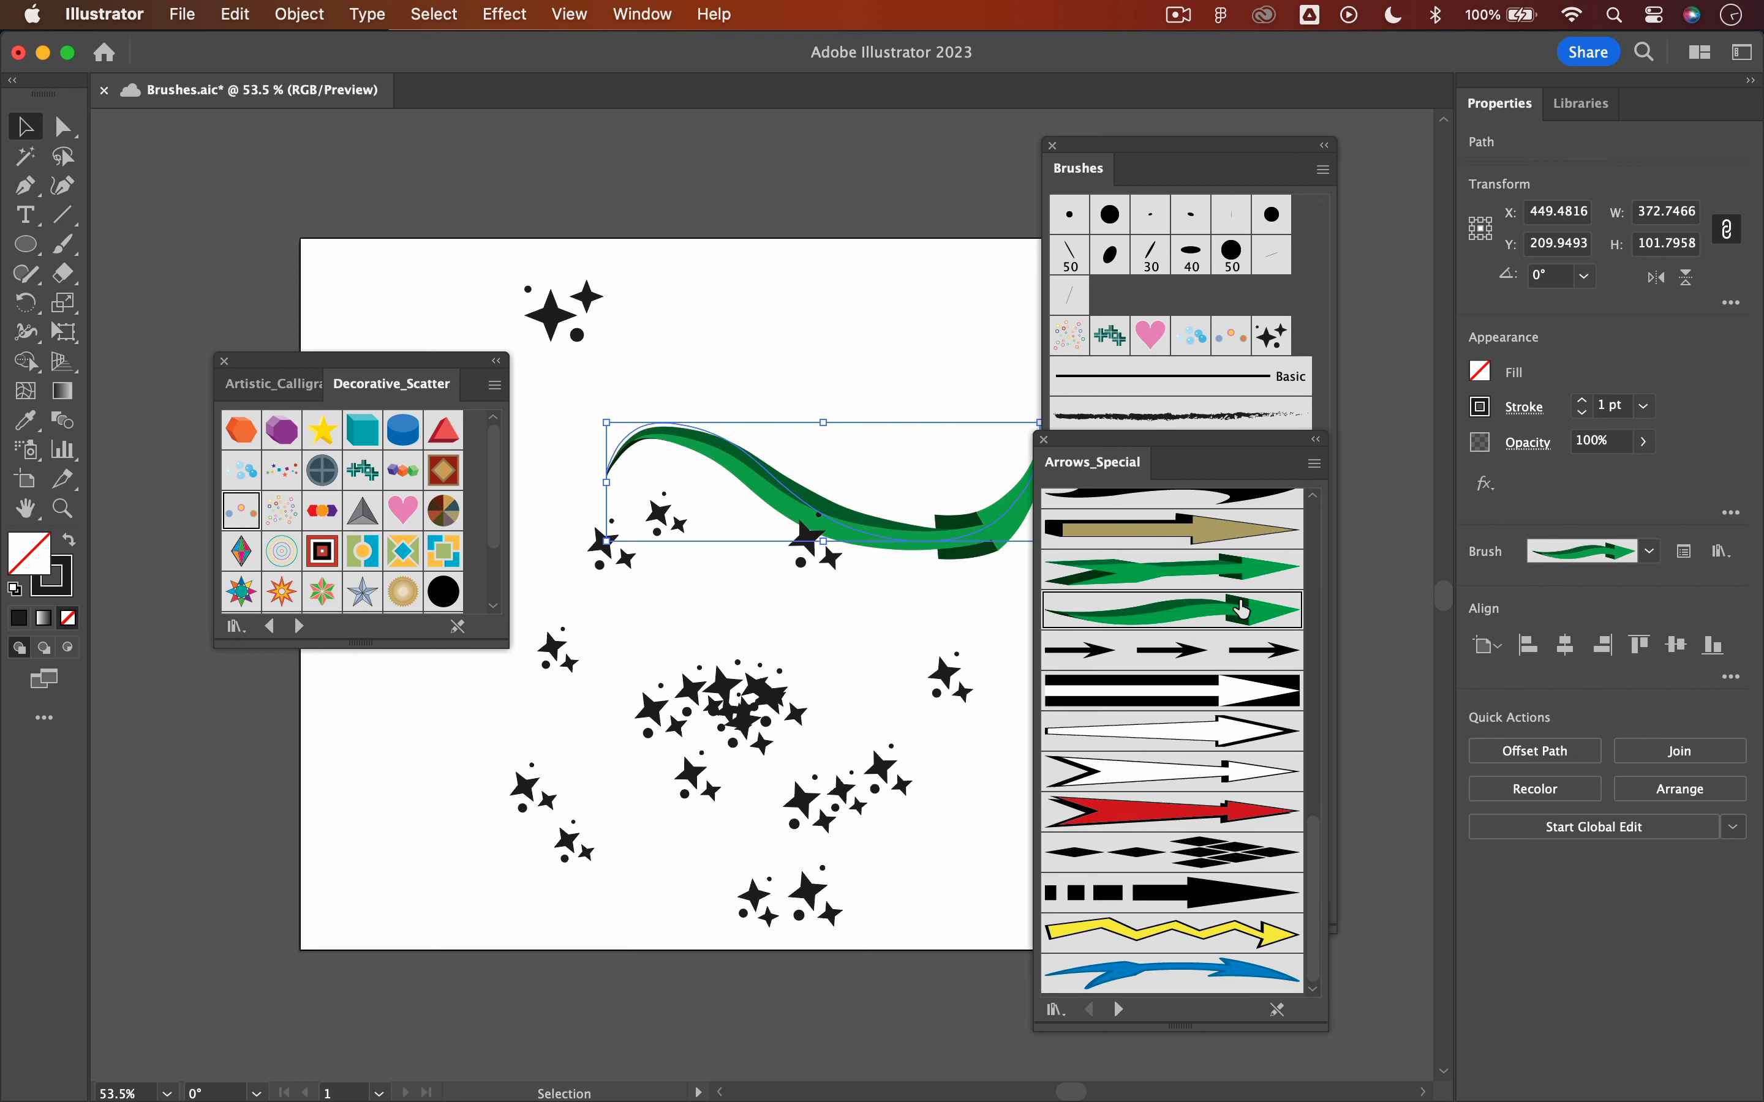
Try several Arrows_Special brushes on the circle and settle on the yellow zigzag arrow
click(847, 685)
click(1178, 572)
drag(1314, 828, 1316, 541)
click(1207, 833)
click(1199, 796)
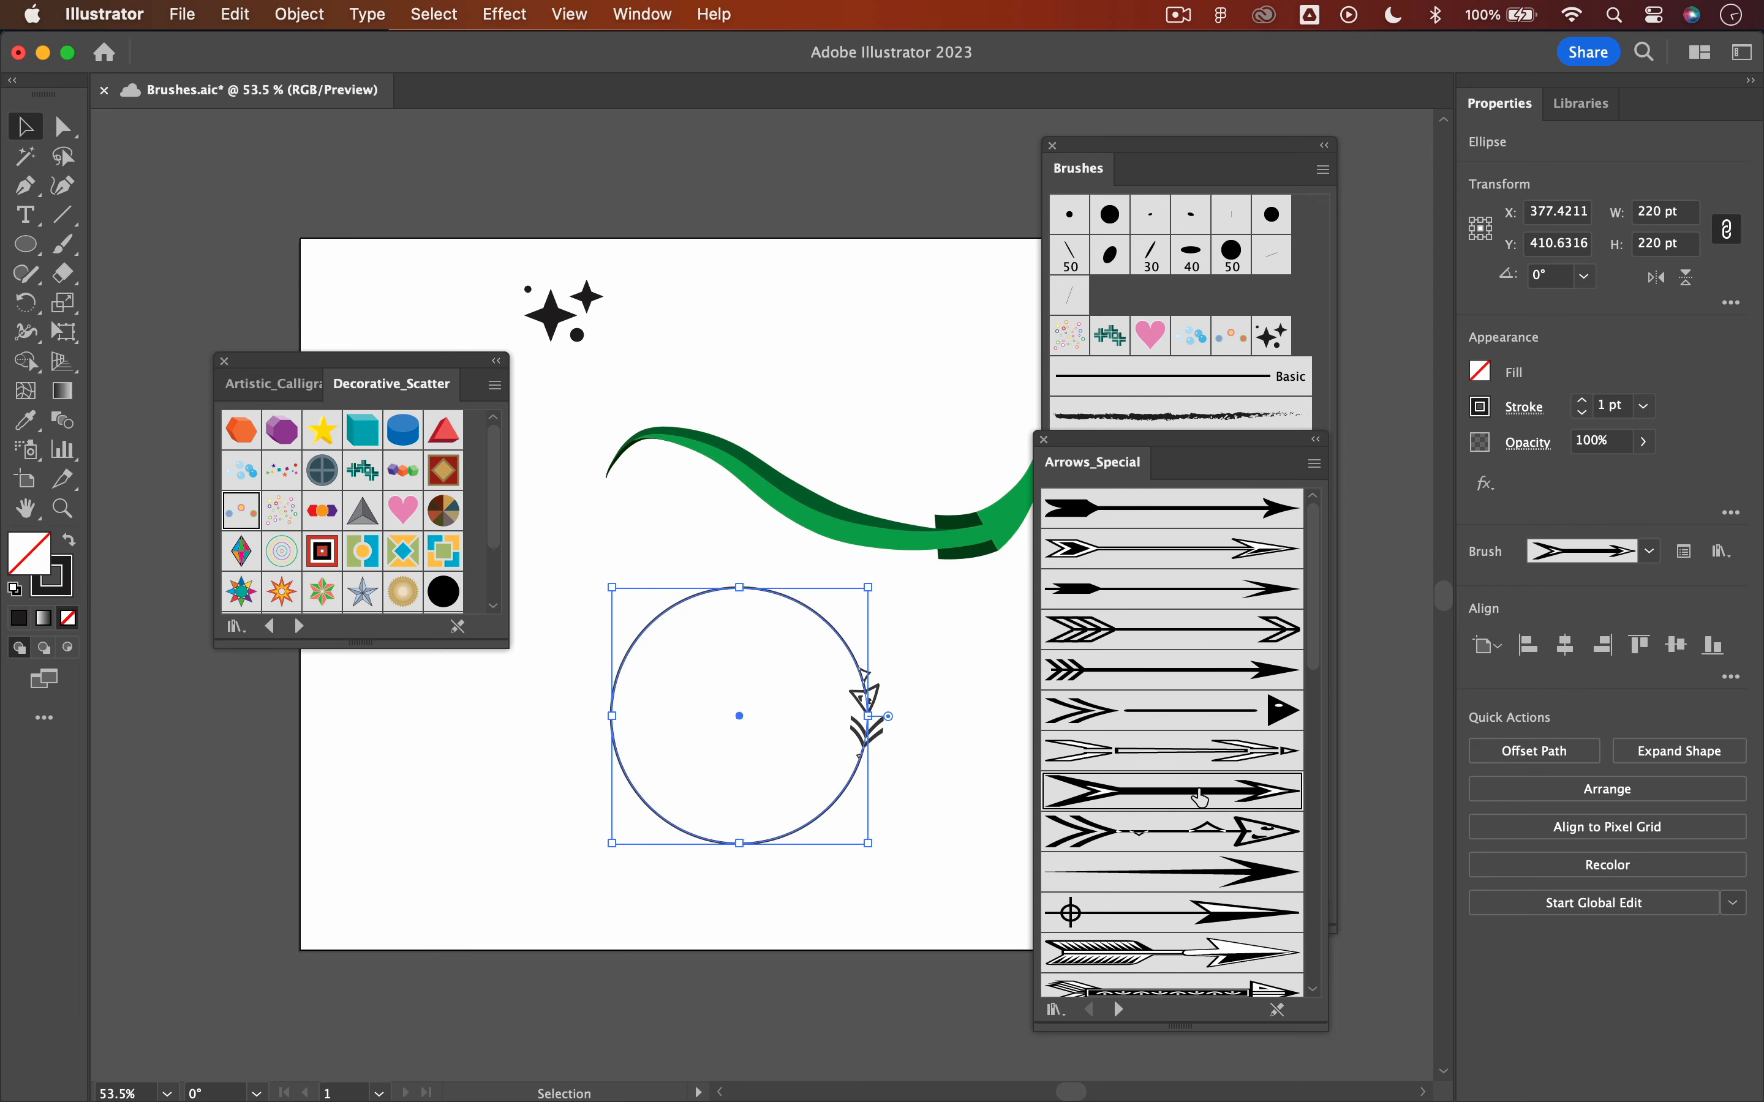
drag(1312, 651, 1330, 953)
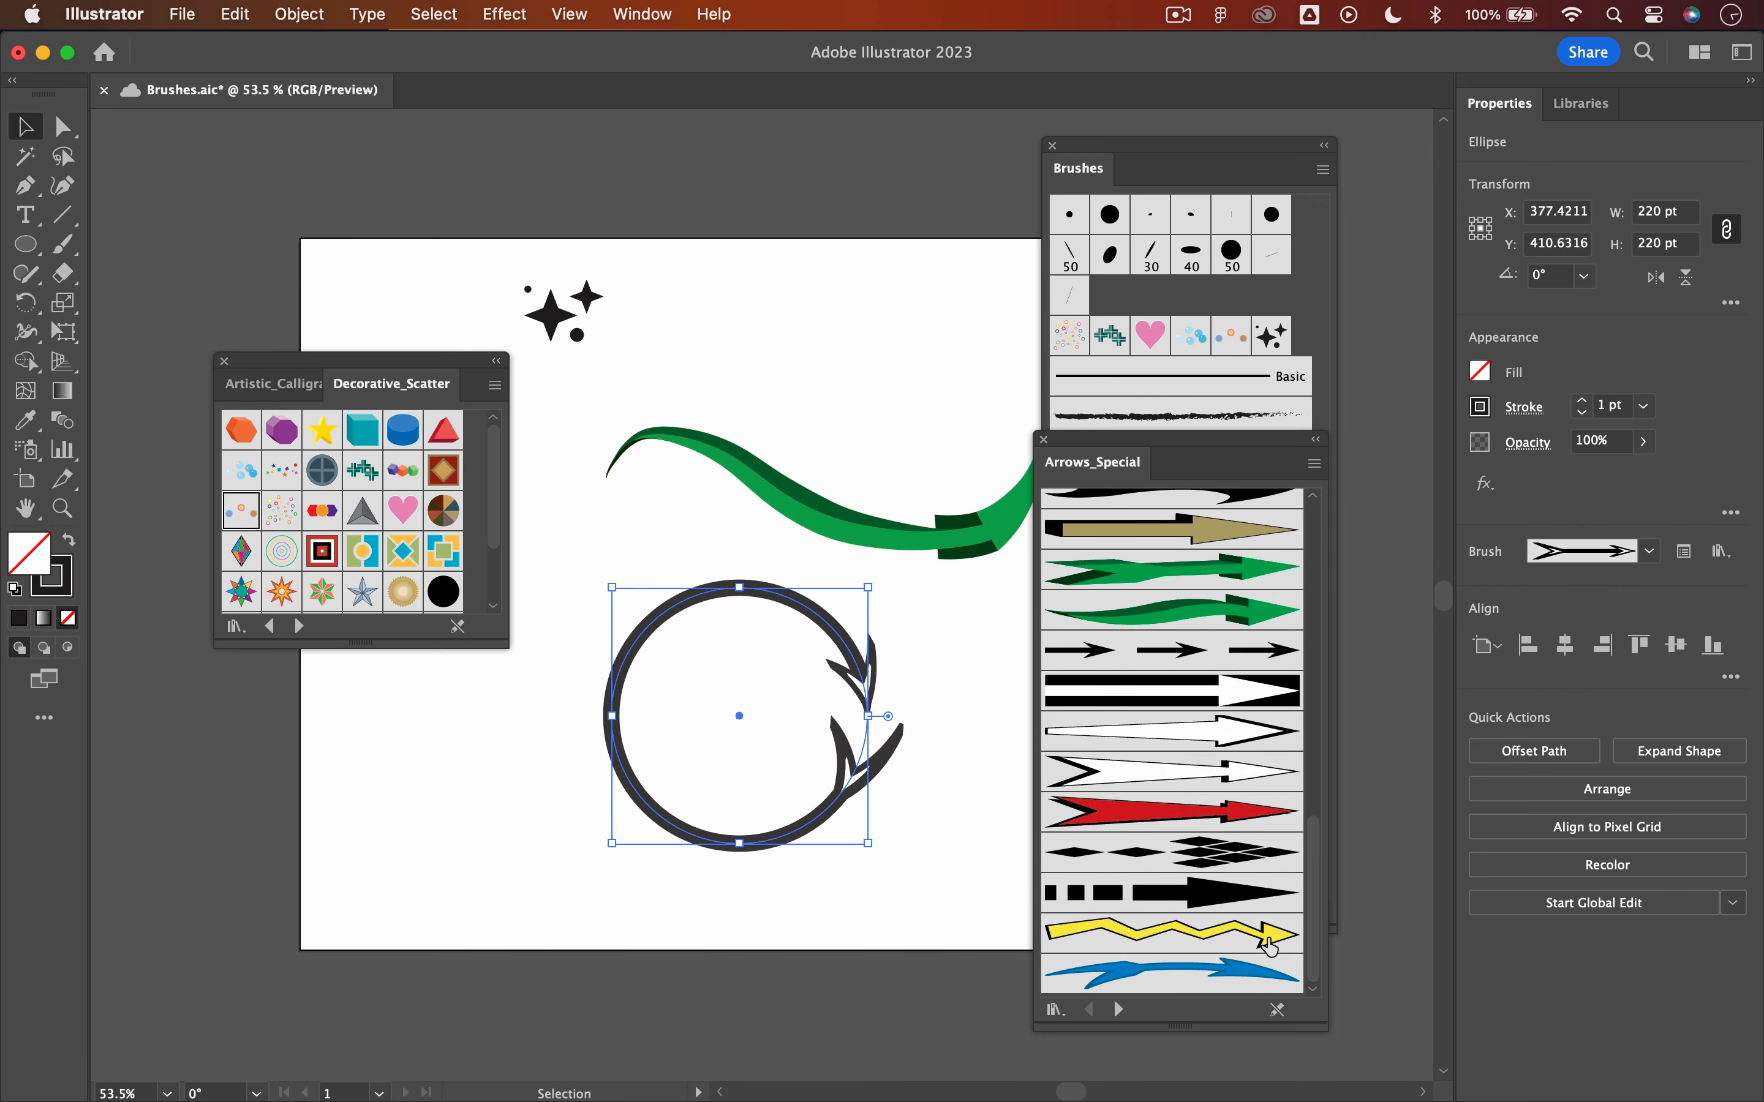
click(1236, 933)
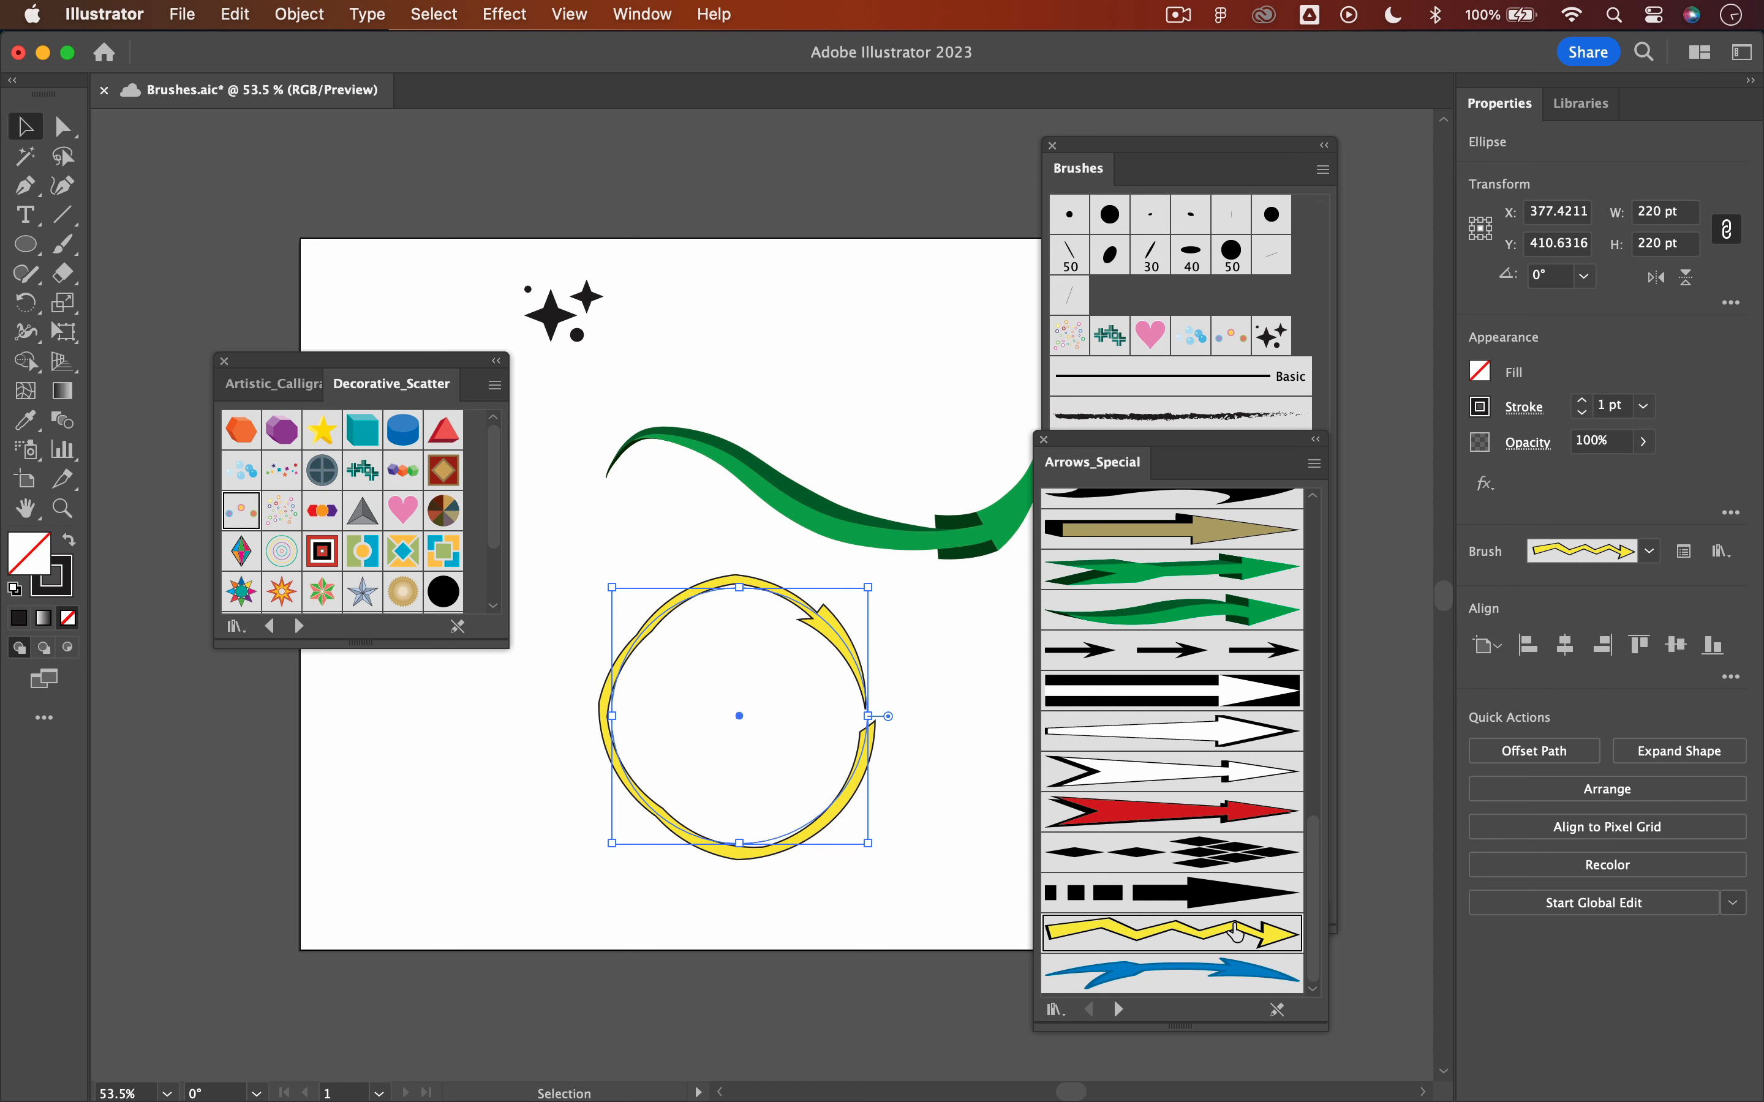
Place the yellow zigzag arrow brush's artwork on the artboard beside the circle and select the arrow path inside its group
mouse_move(1236, 933)
mouse_down()
mouse_move(517, 945)
mouse_move(466, 835)
mouse_move(471, 849)
mouse_up()
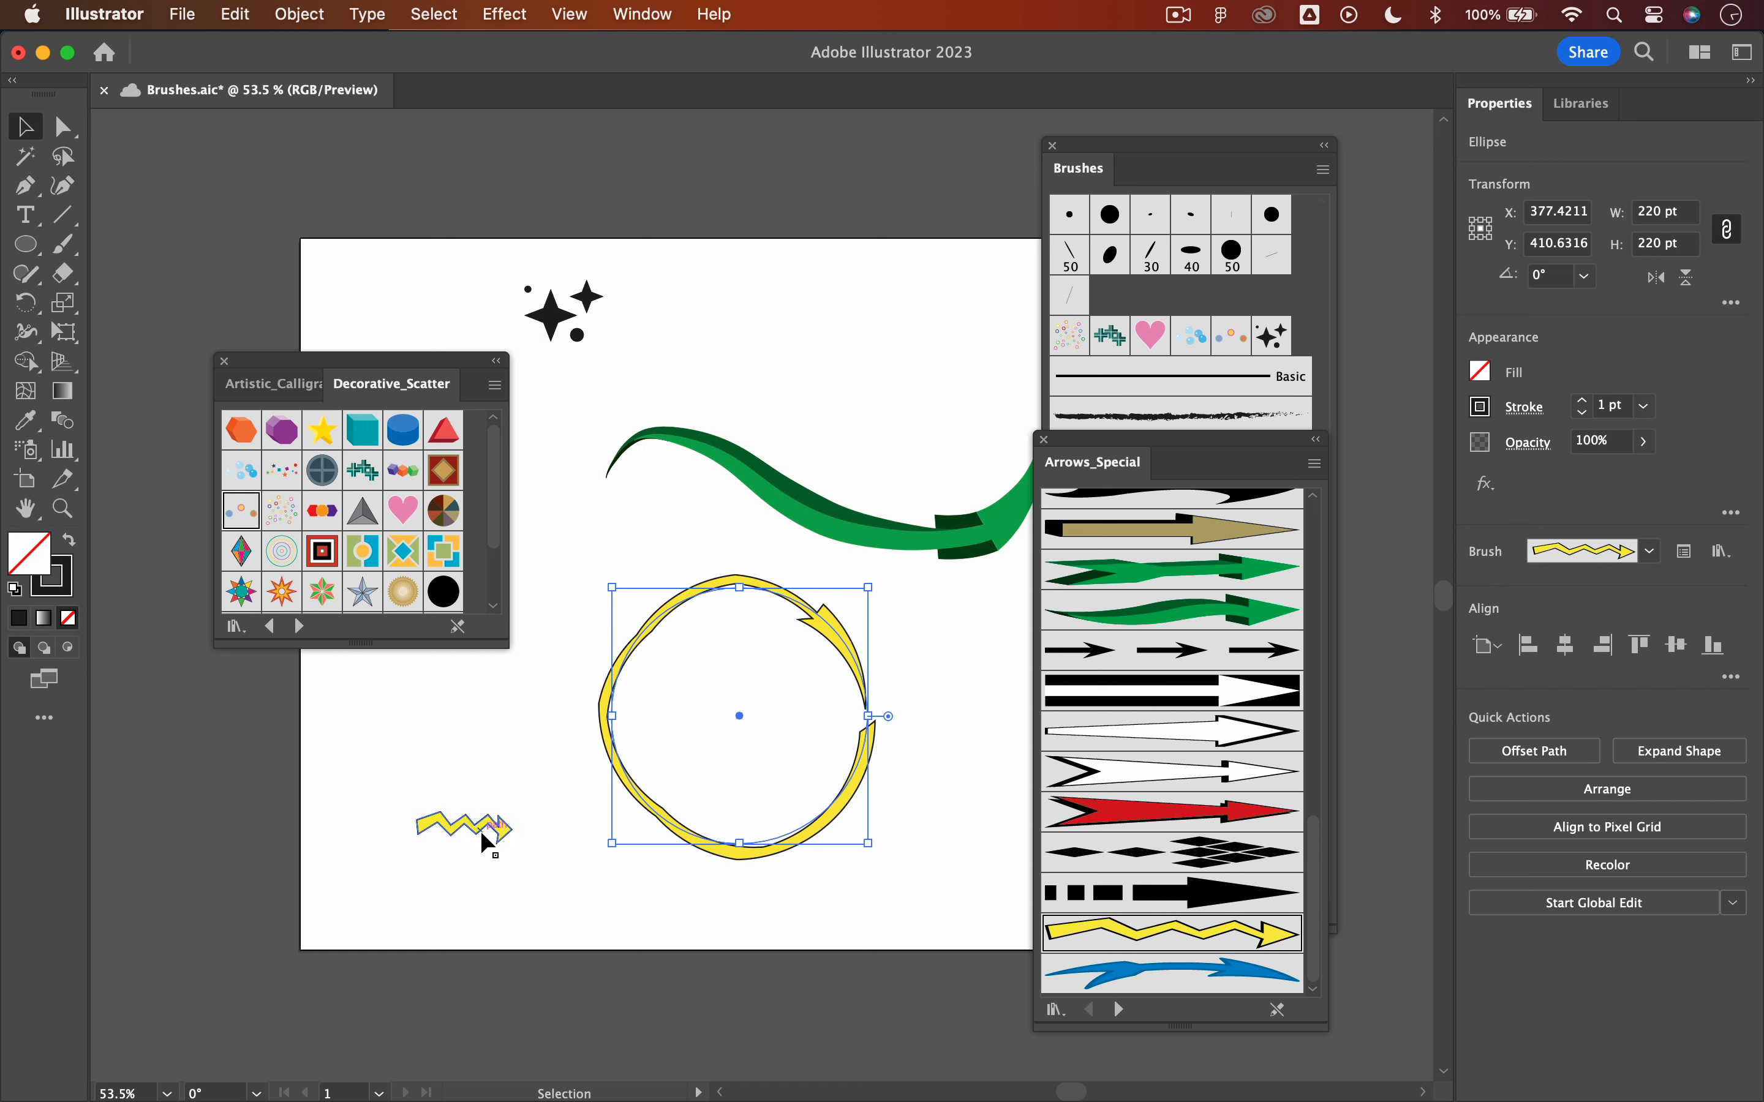
double_click(480, 828)
click(482, 833)
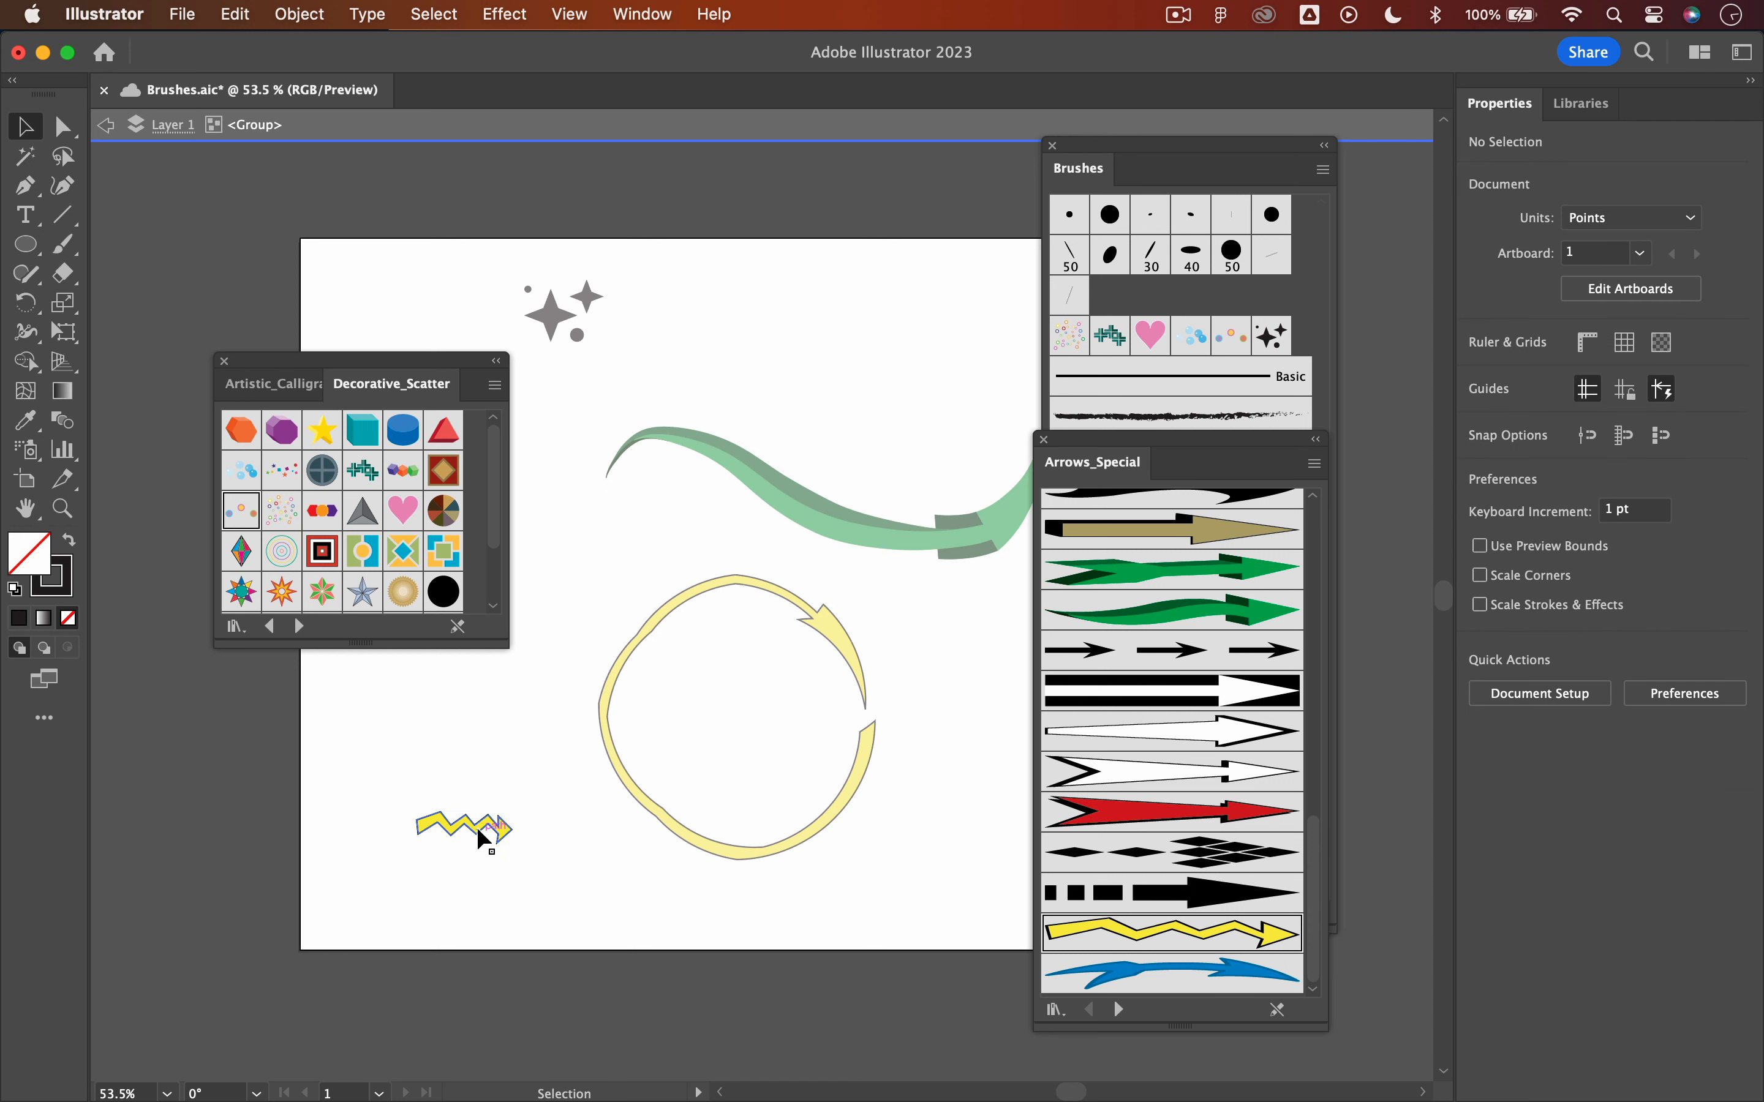
click(478, 831)
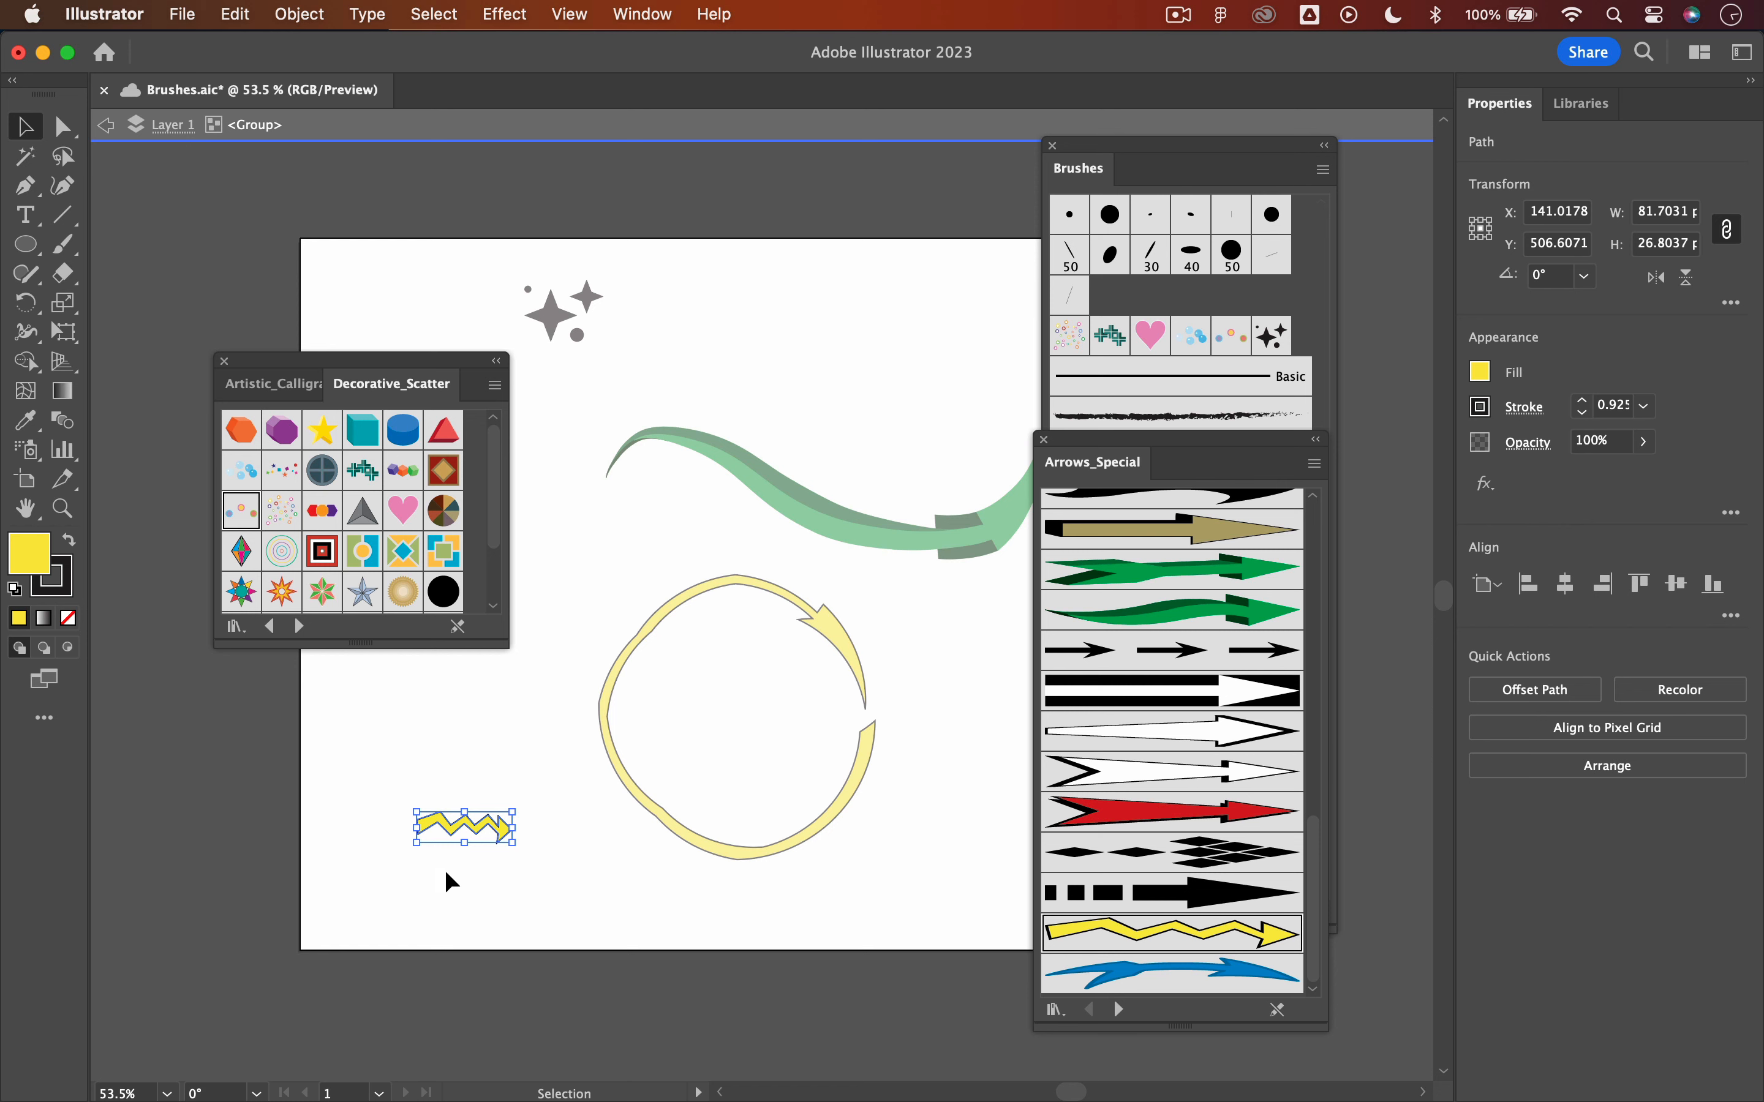
Fill the placed zigzag arrow with orange F79E00, without limiting the colour choice to web colours
double_click(28, 552)
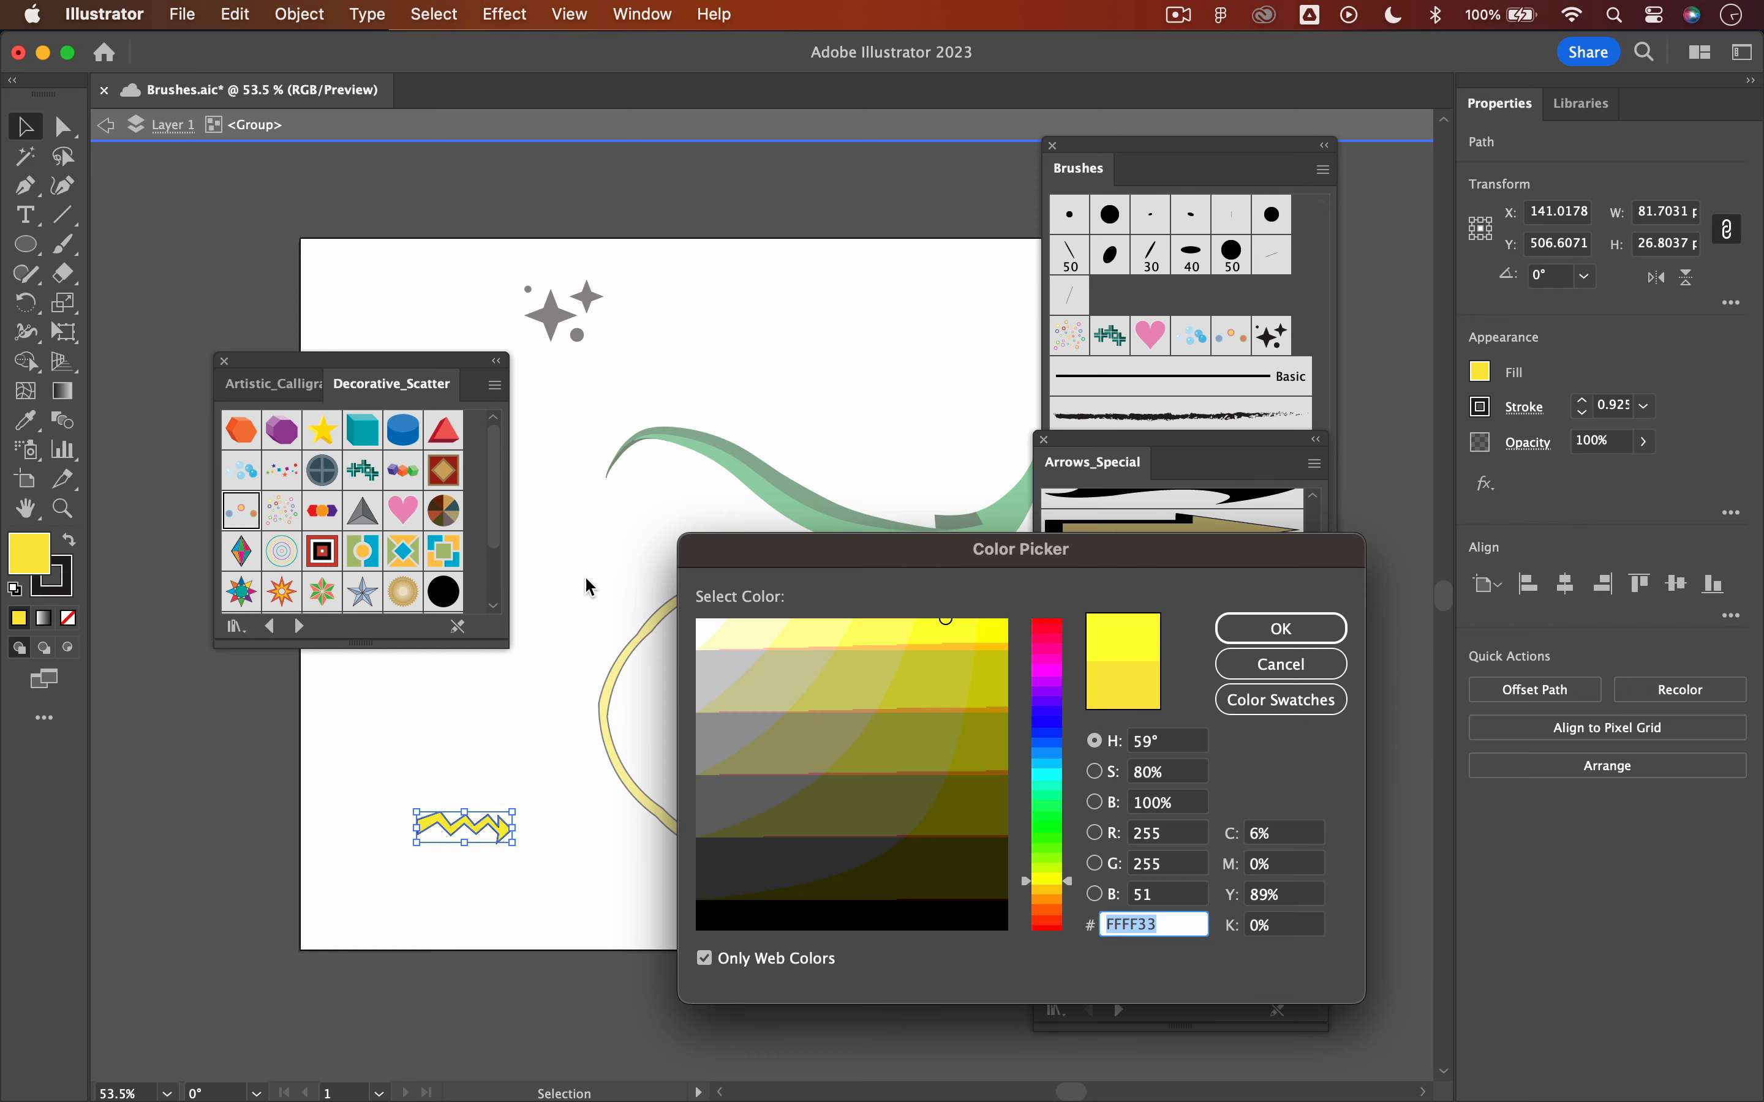
drag(901, 557, 882, 337)
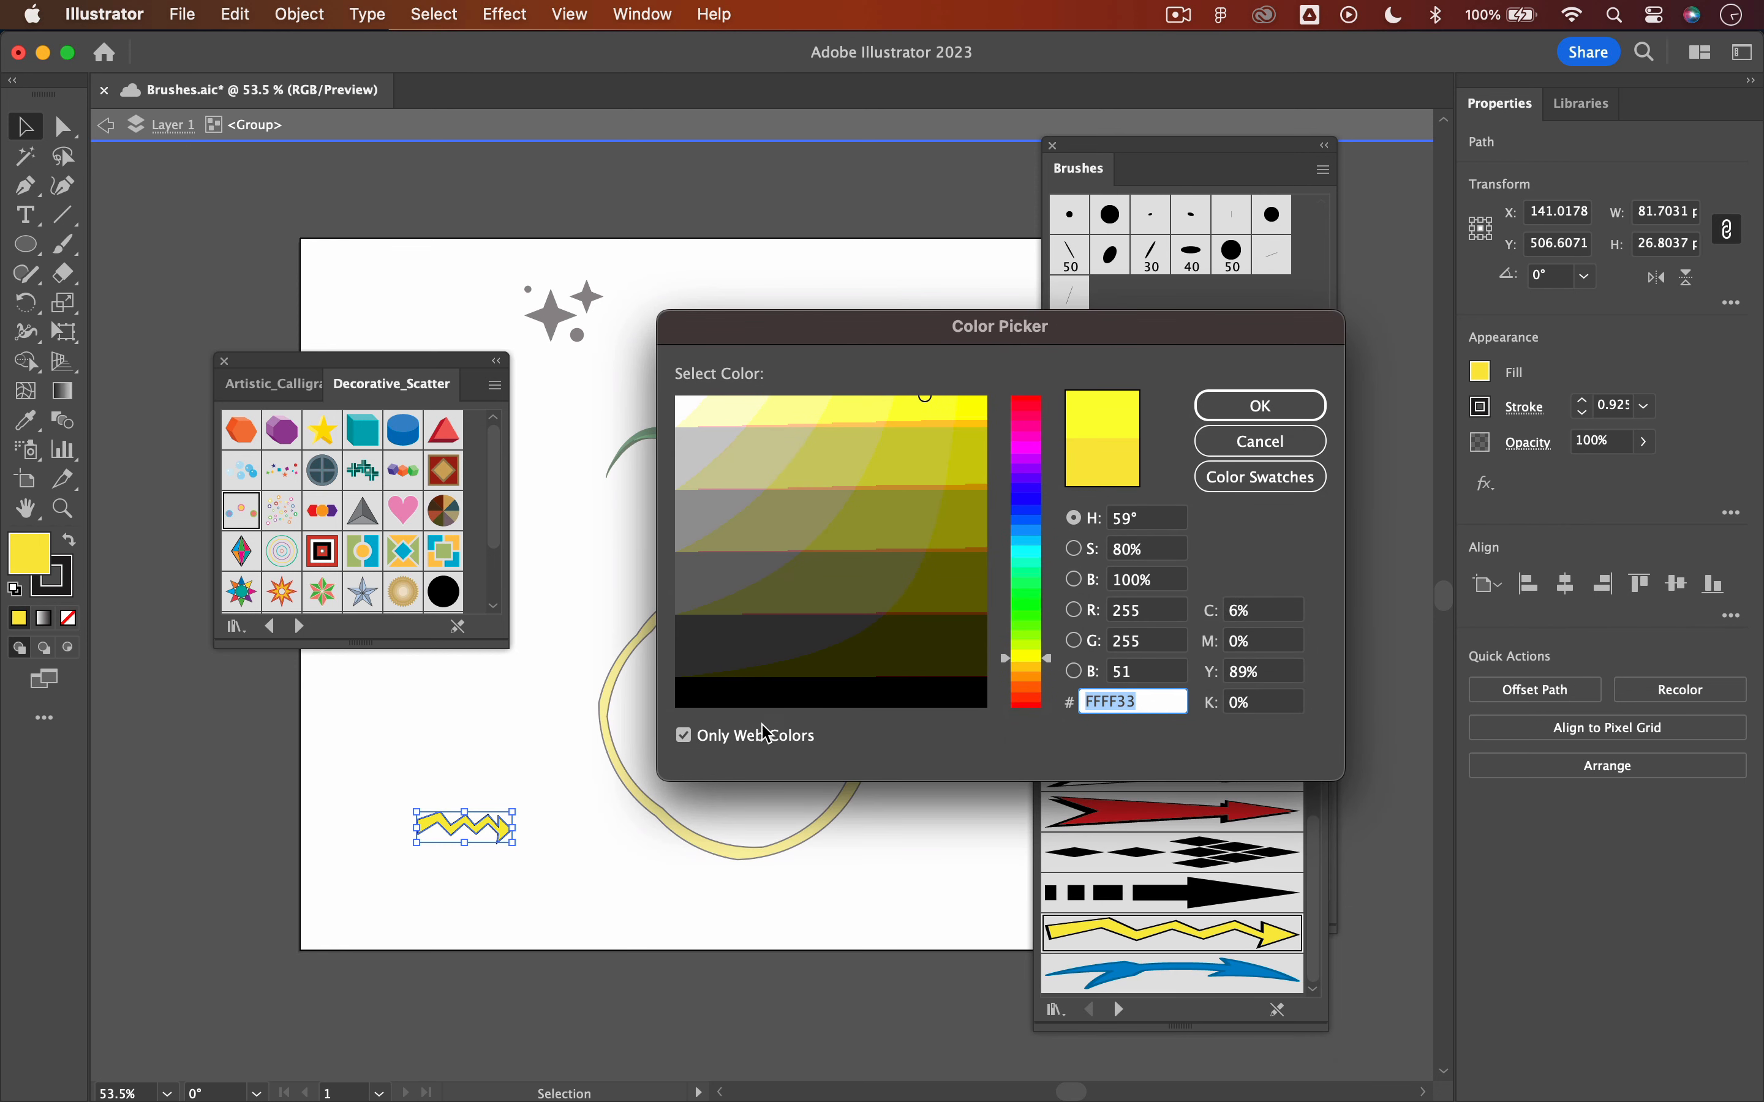
click(683, 736)
click(1027, 675)
click(993, 421)
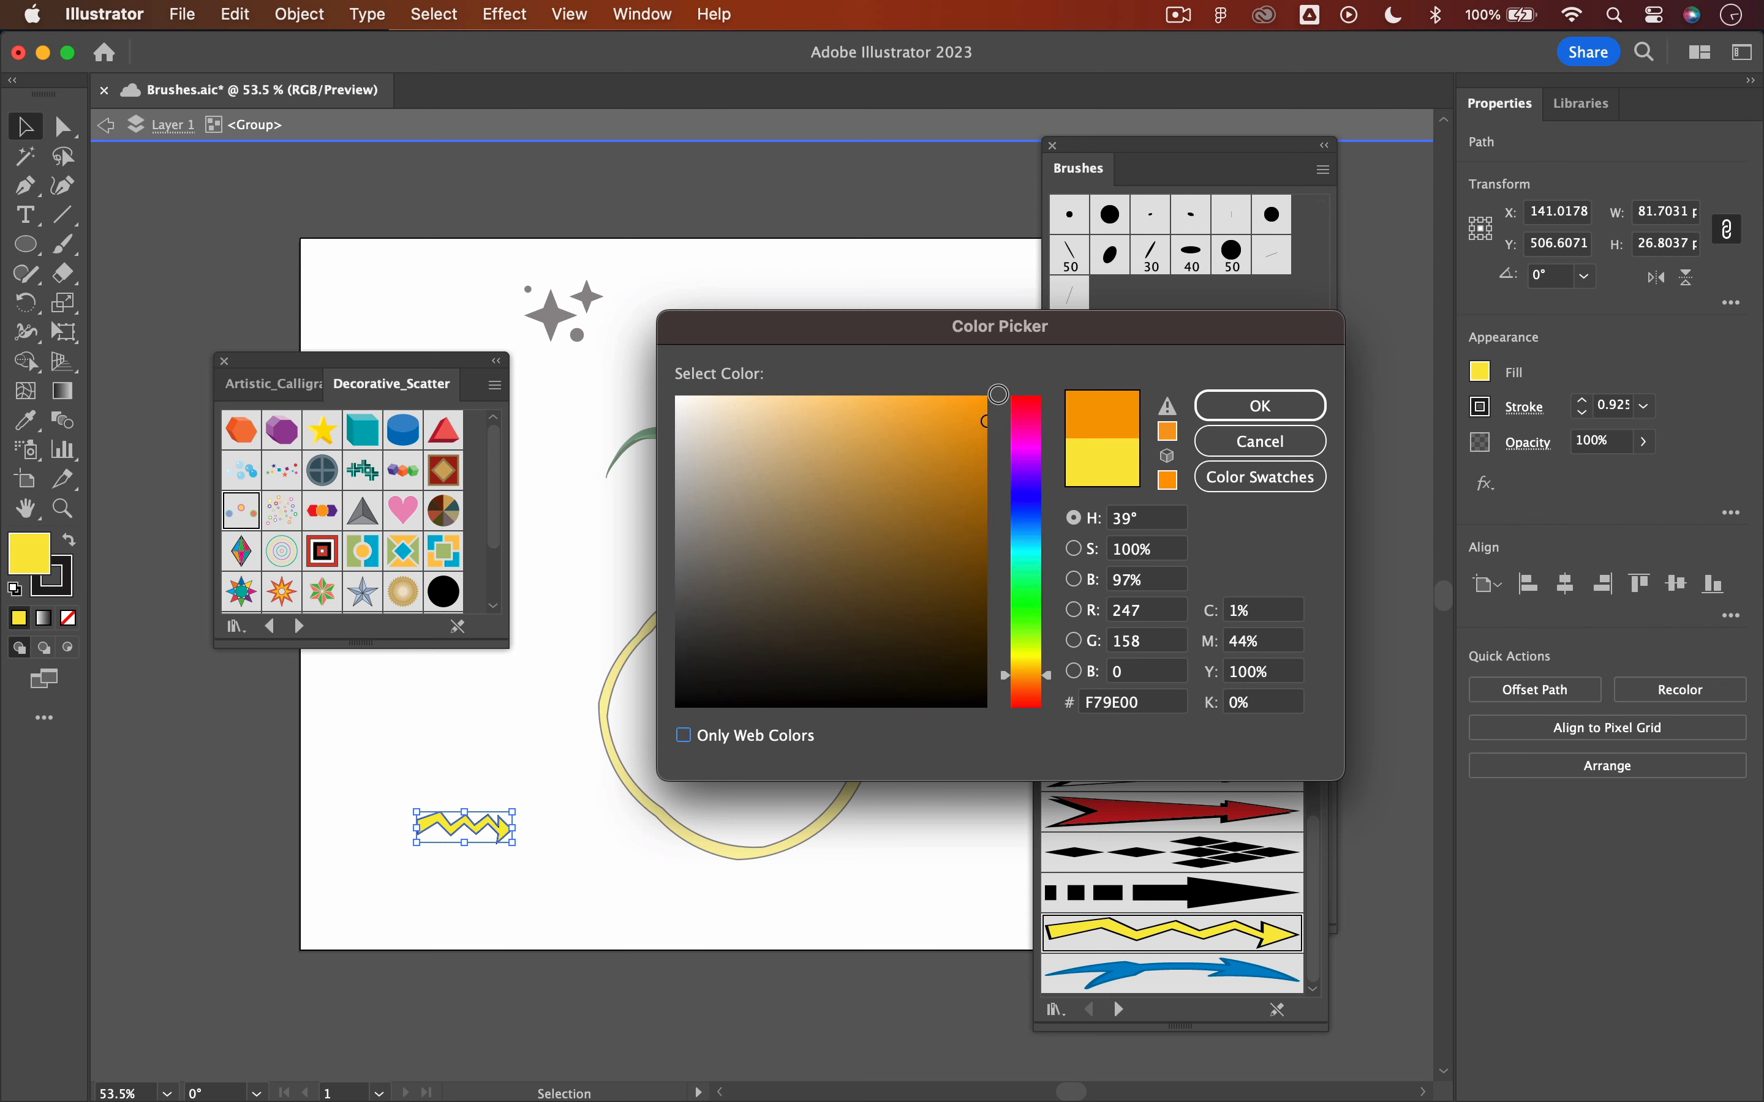
click(1261, 406)
Give the zigzag arrow a dark orange AF5700 stroke with a weight of 2 pt
double_click(54, 578)
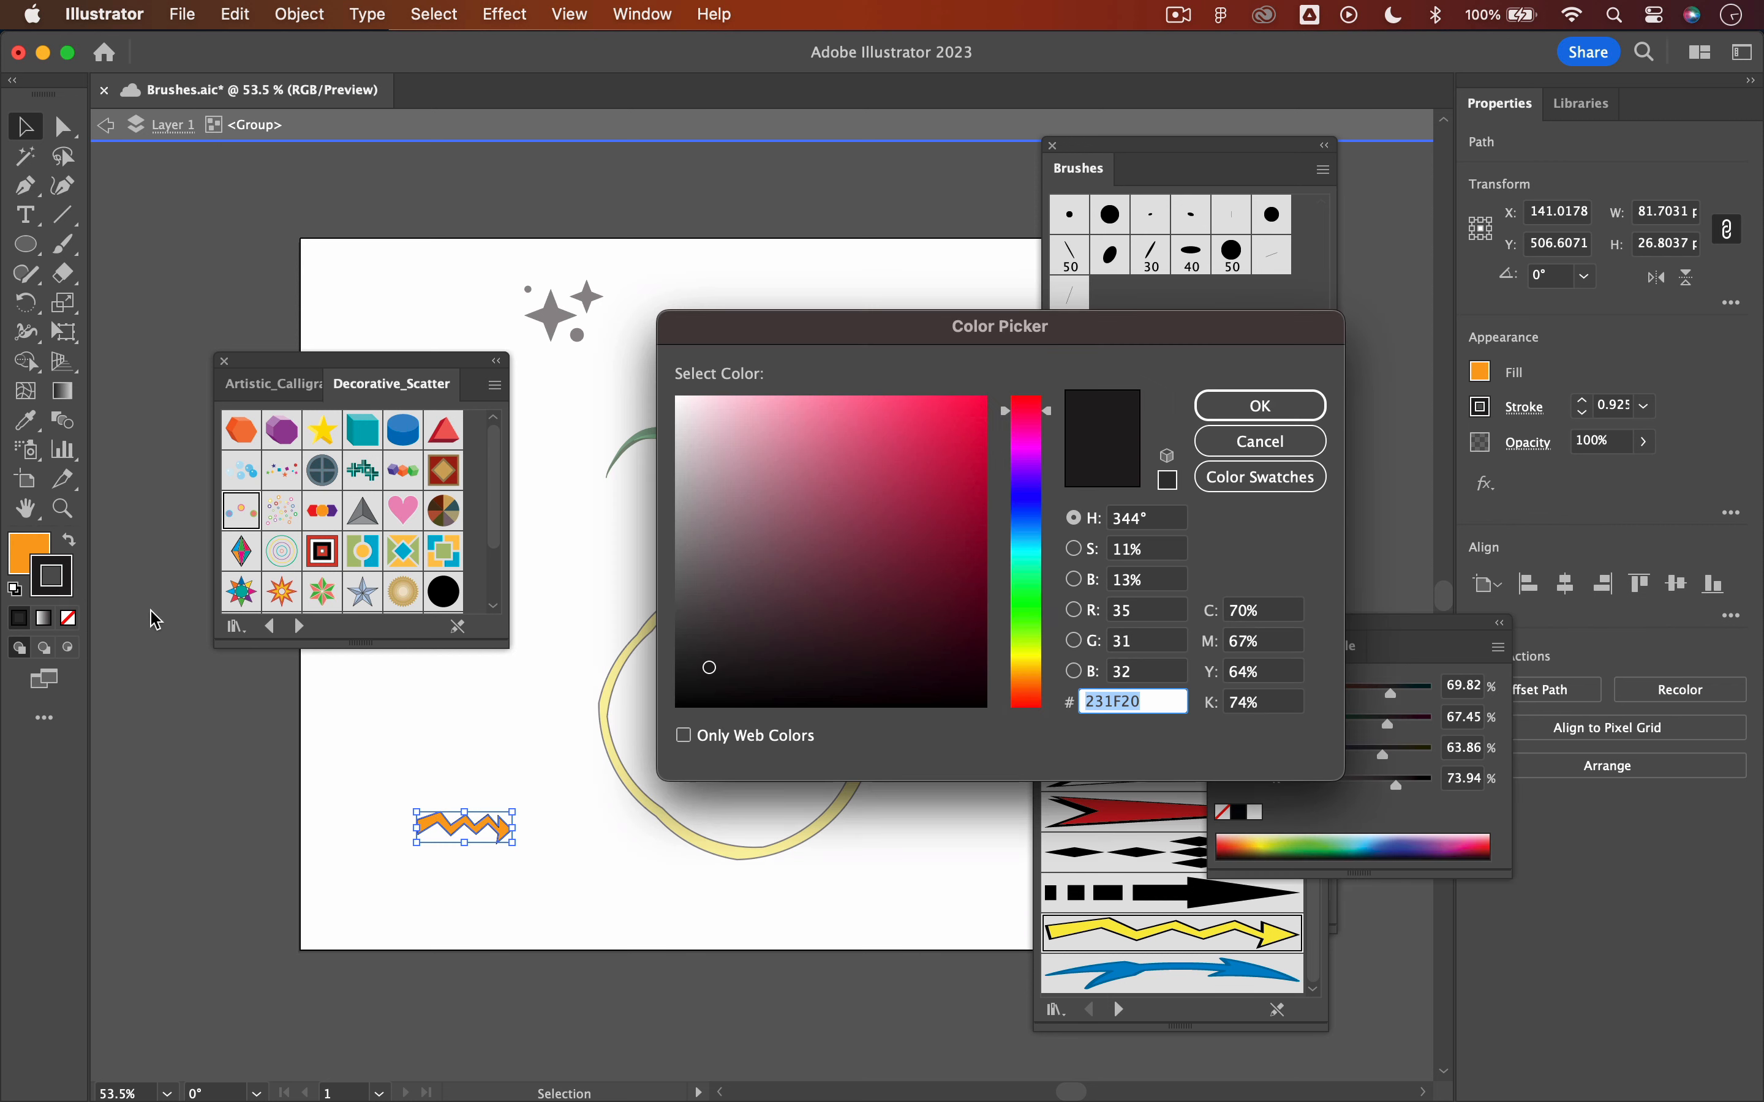
click(1029, 689)
text(AF5700)
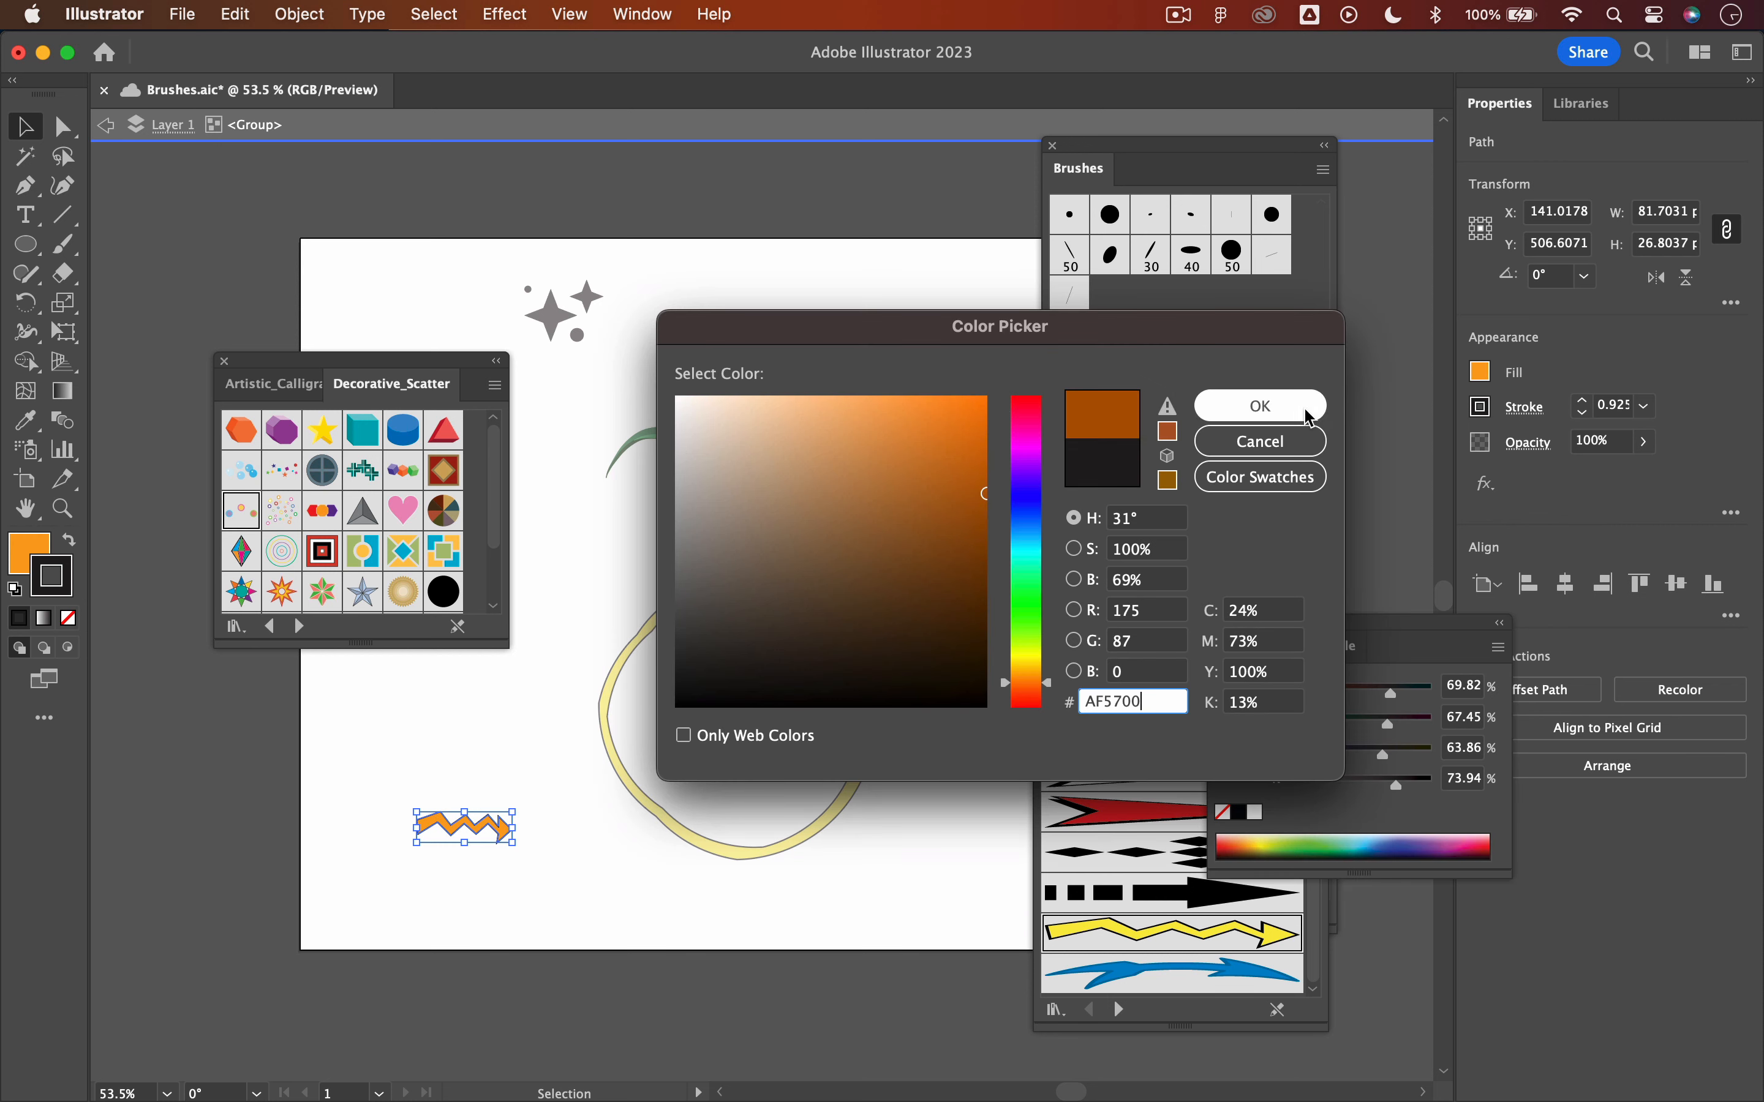
key(Return)
click(1583, 400)
click(1583, 401)
click(1583, 414)
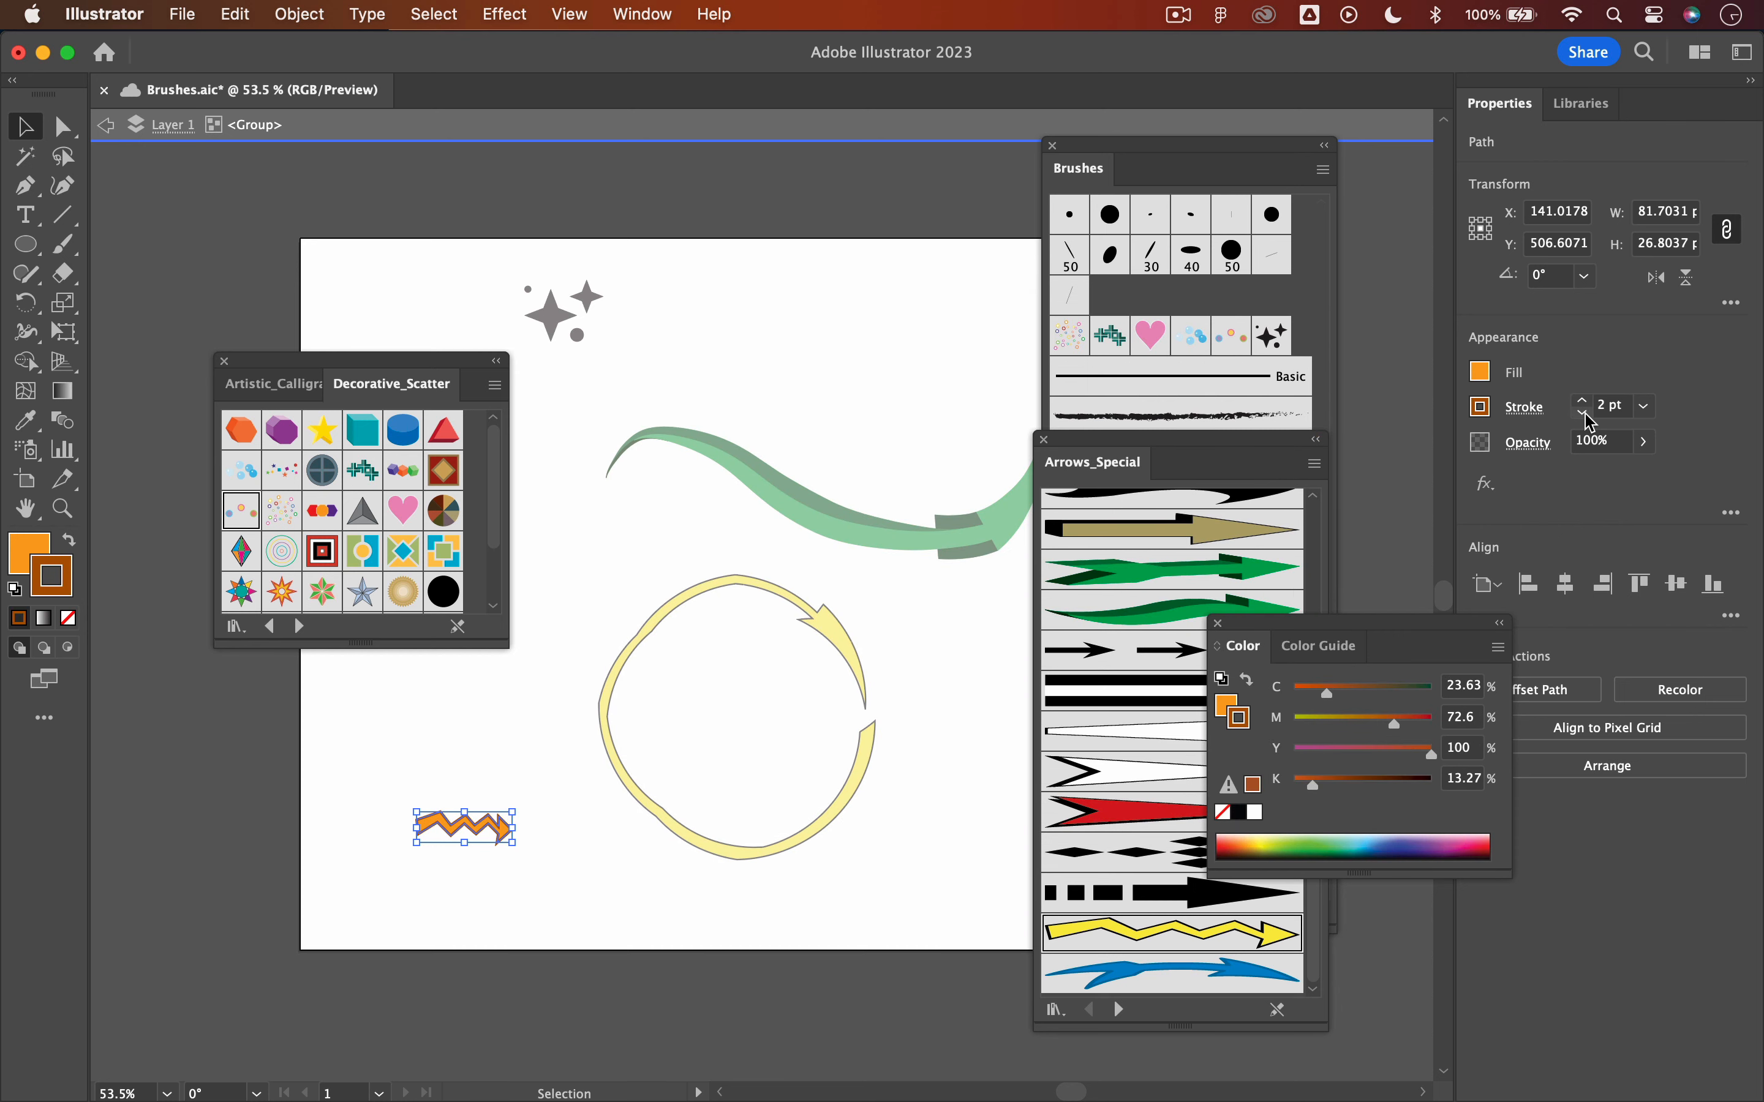
Leave the isolated group and make the recoloured arrow a new art brush named Orange Arrow
click(501, 749)
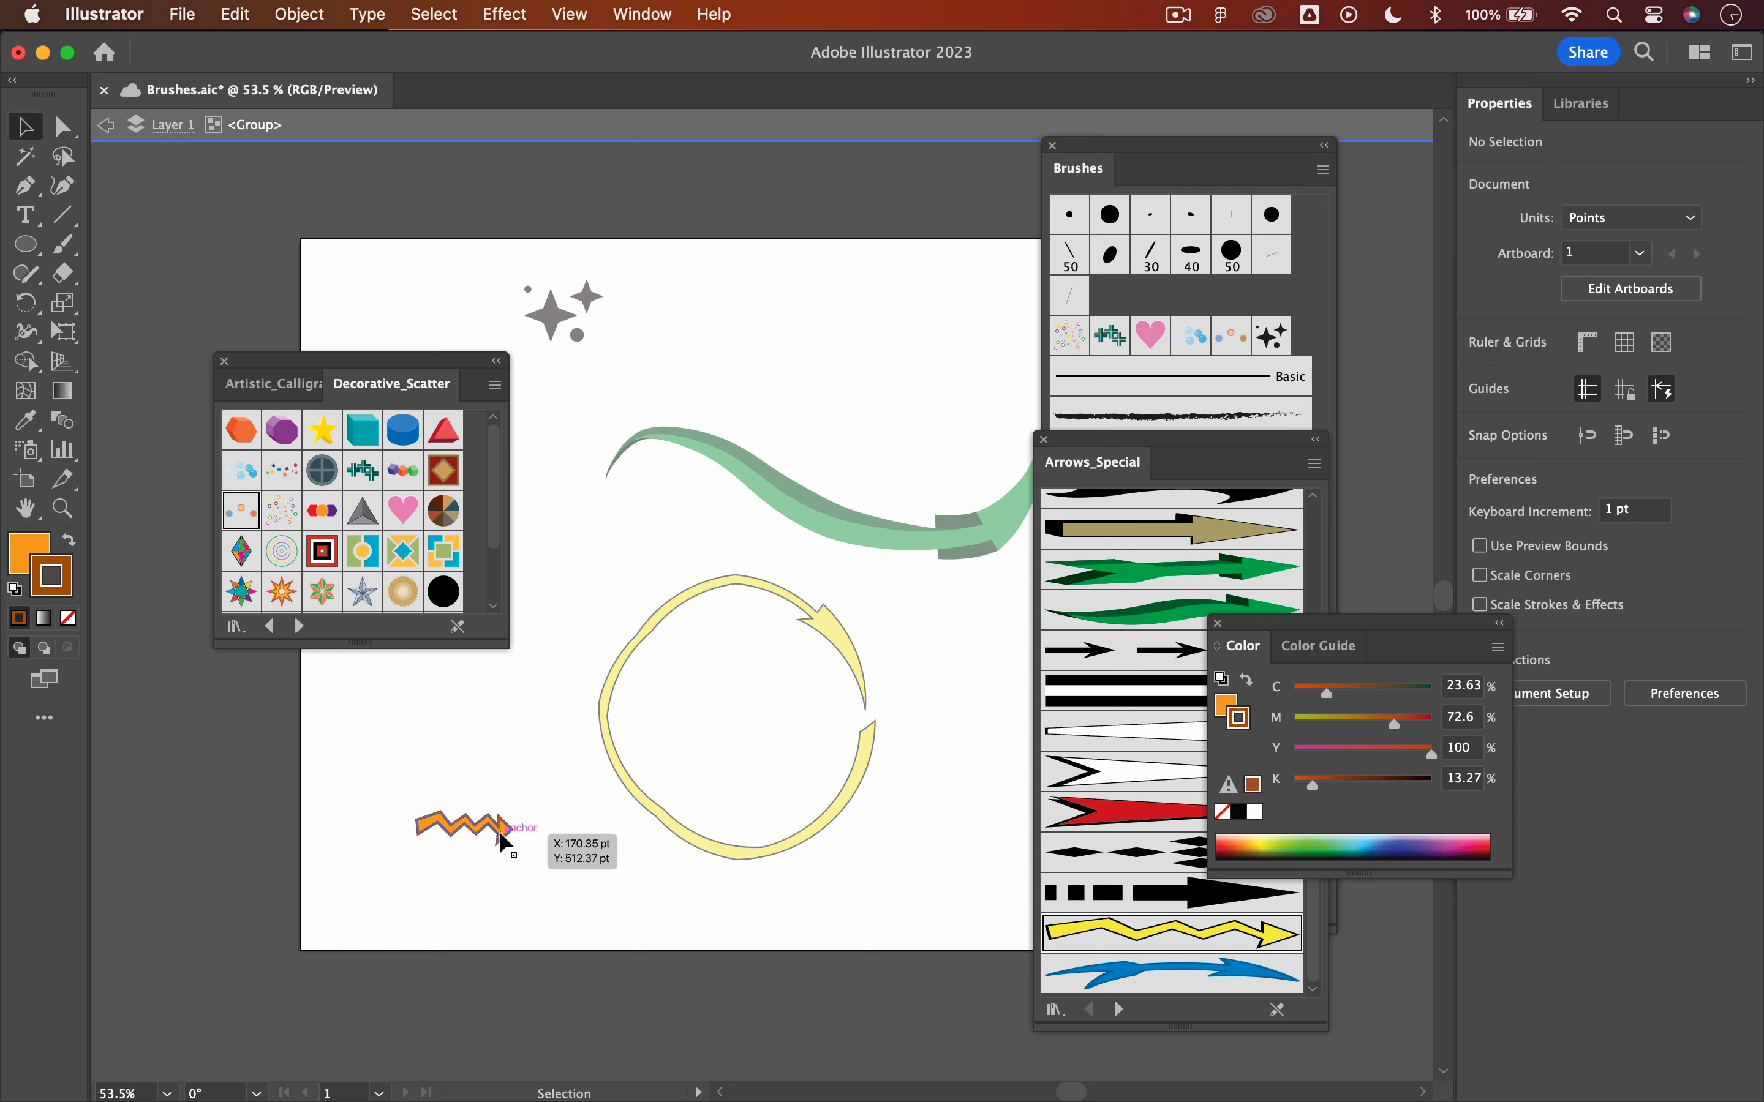
click(503, 838)
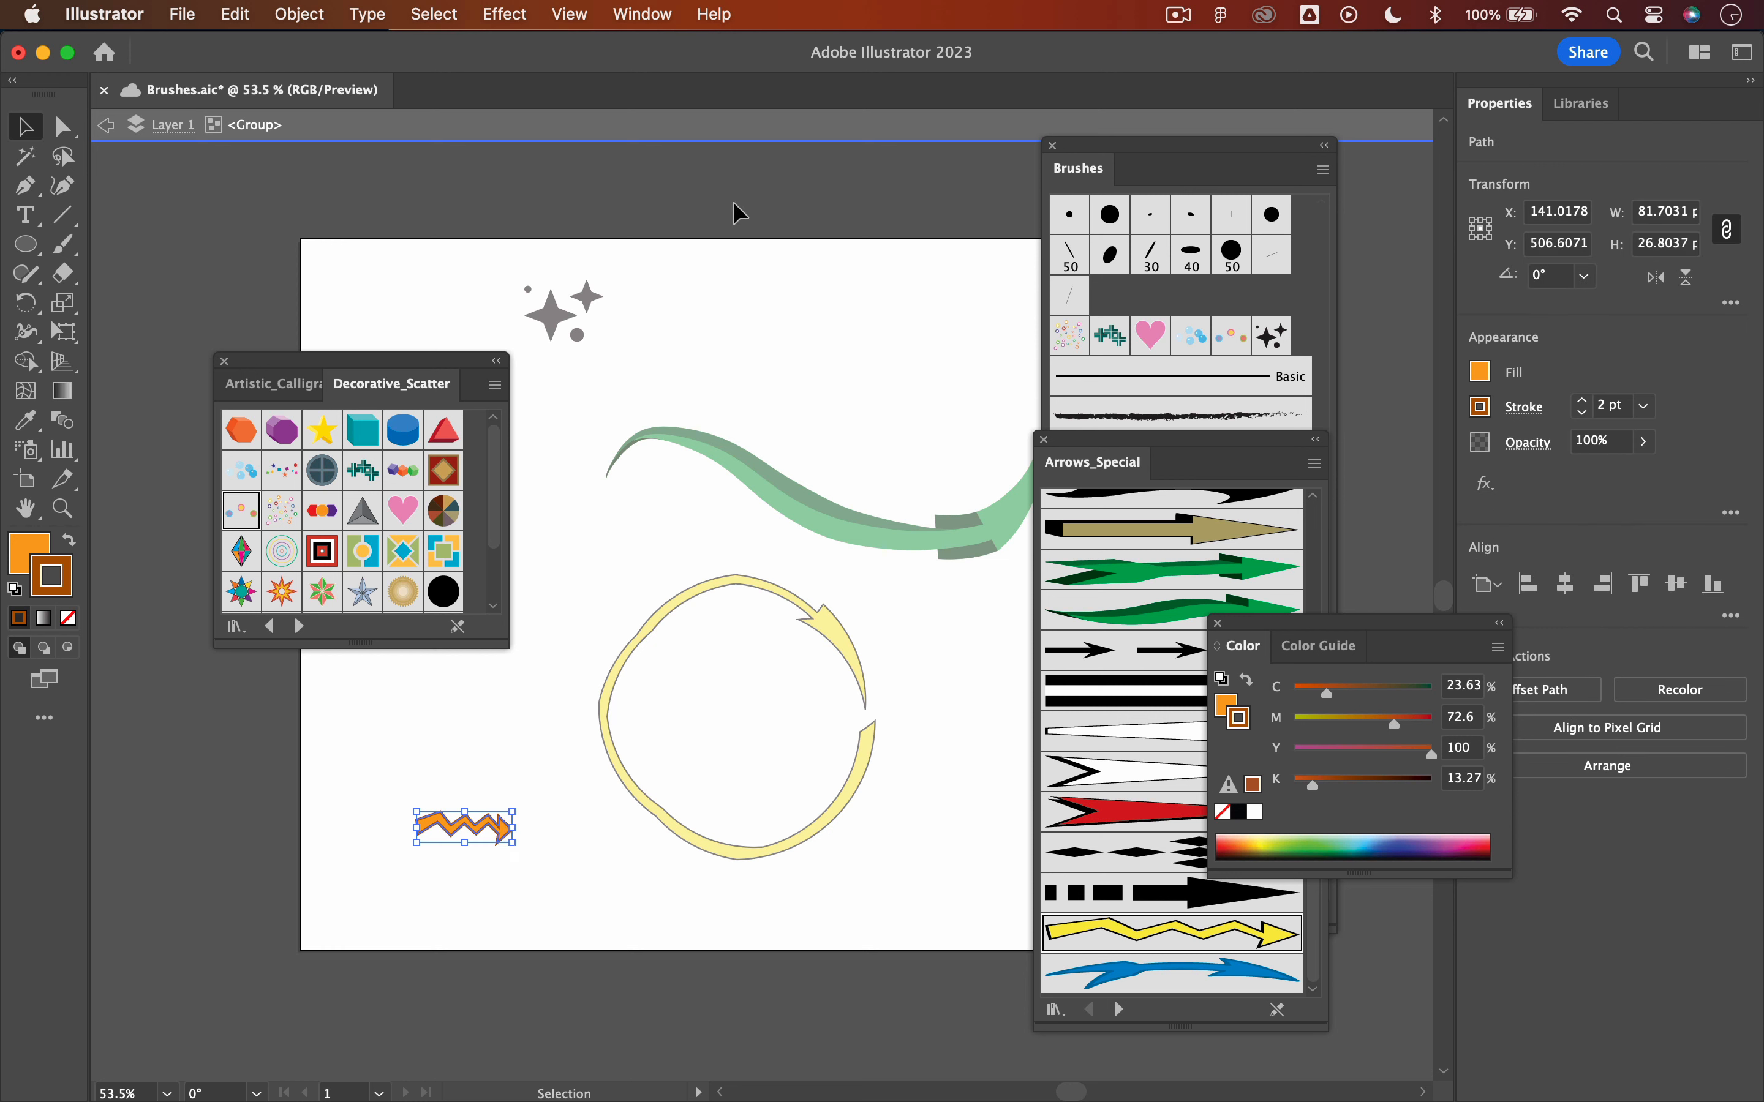
click(691, 137)
mouse_move(499, 831)
mouse_down()
mouse_move(857, 834)
mouse_move(1132, 621)
mouse_move(1138, 383)
mouse_move(1166, 305)
mouse_up()
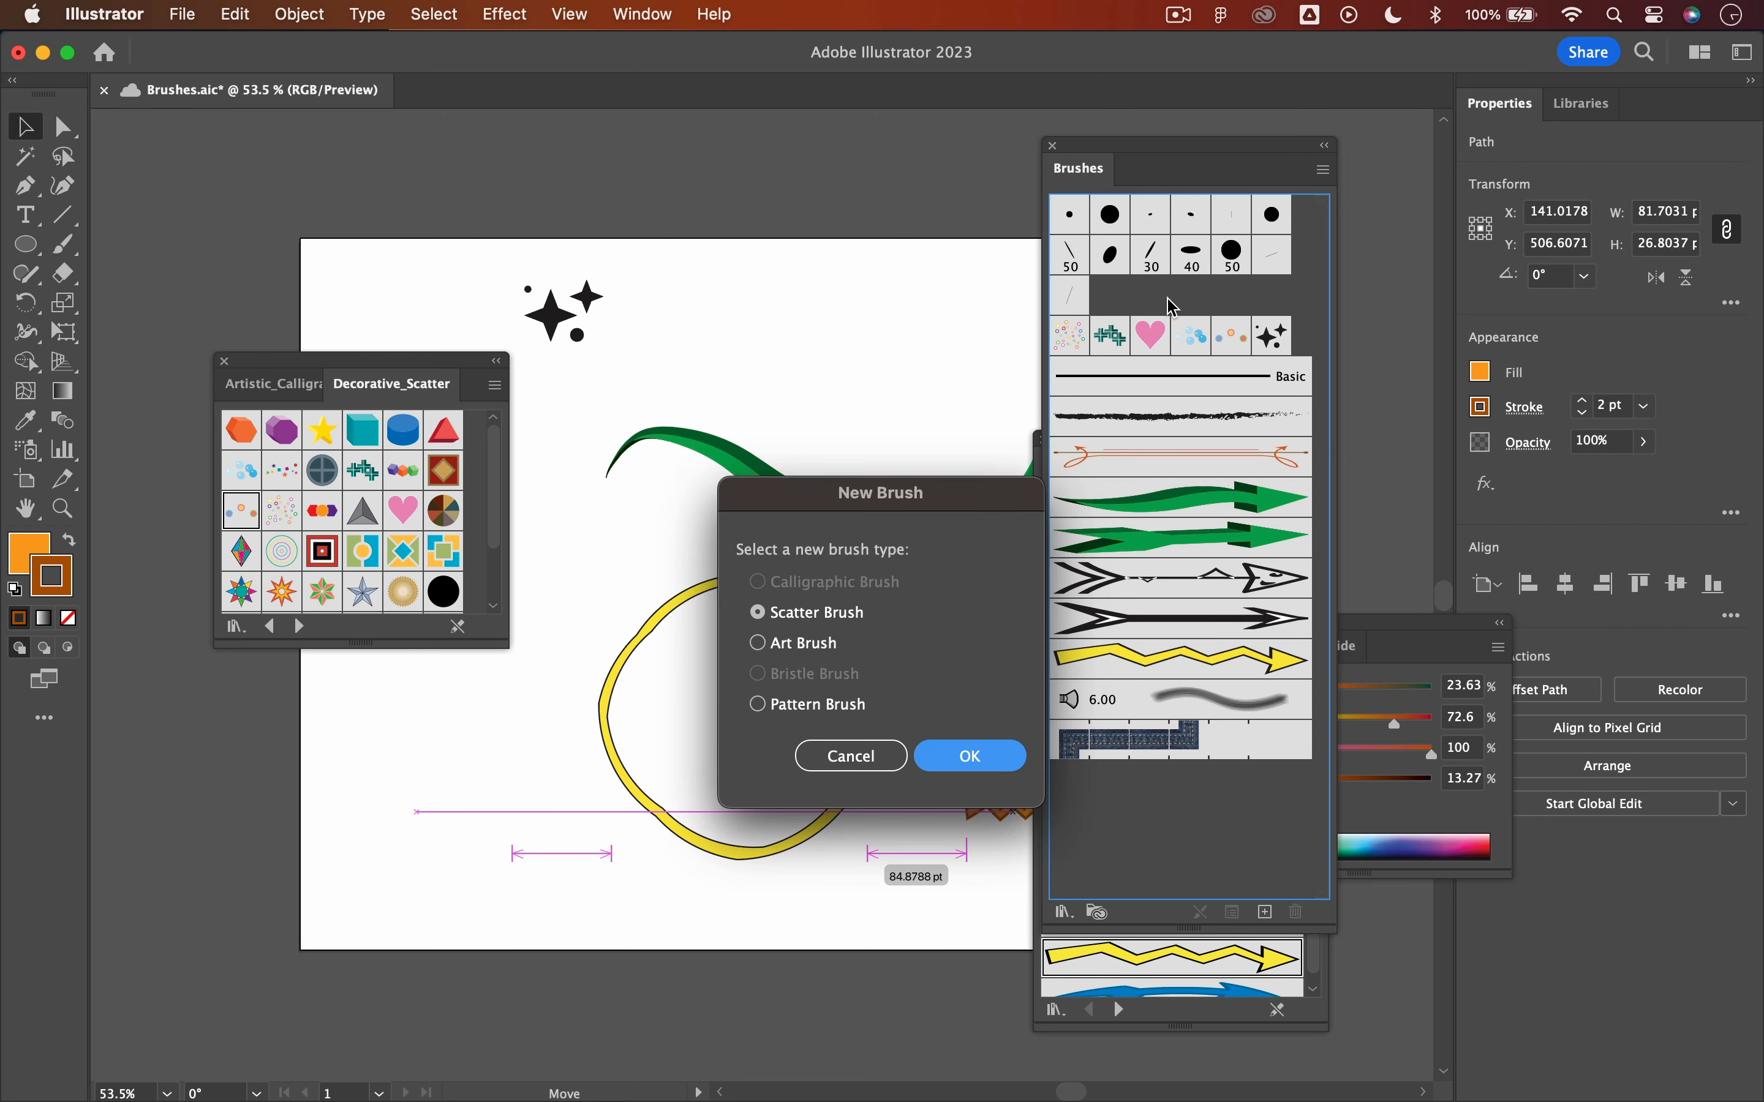
click(802, 645)
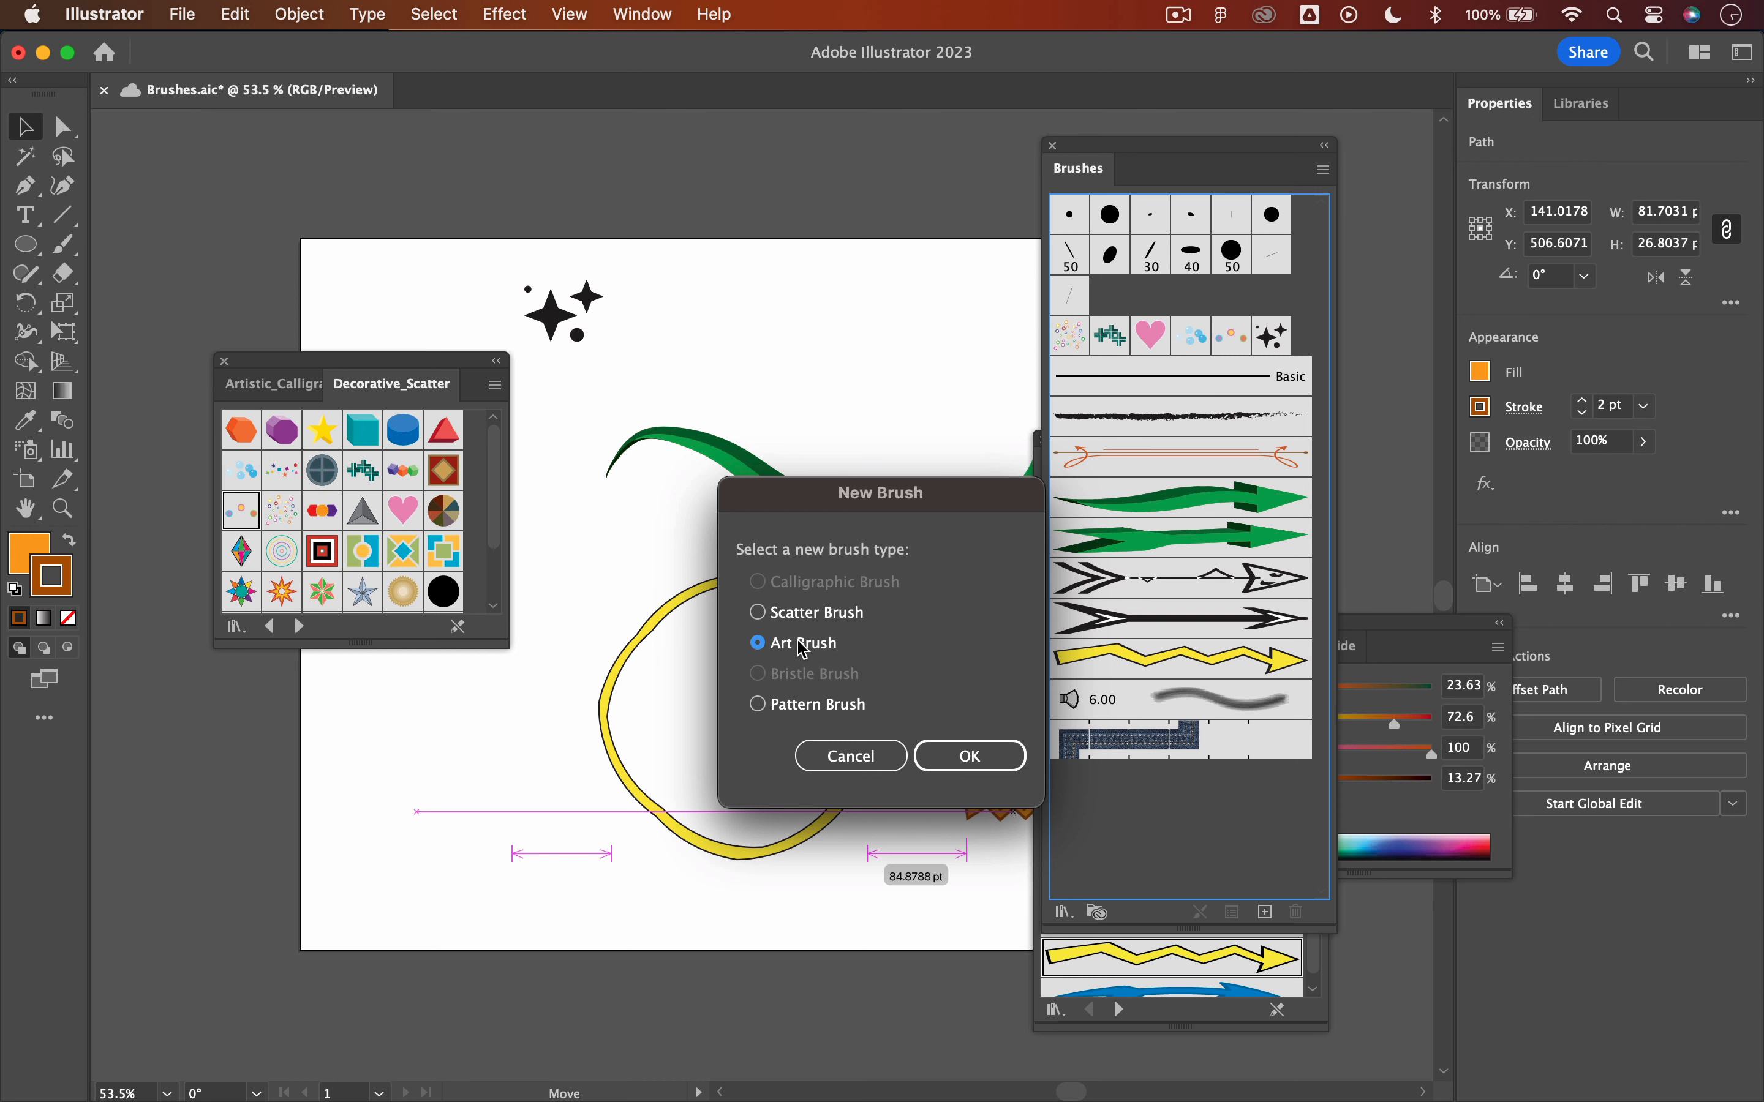
click(973, 757)
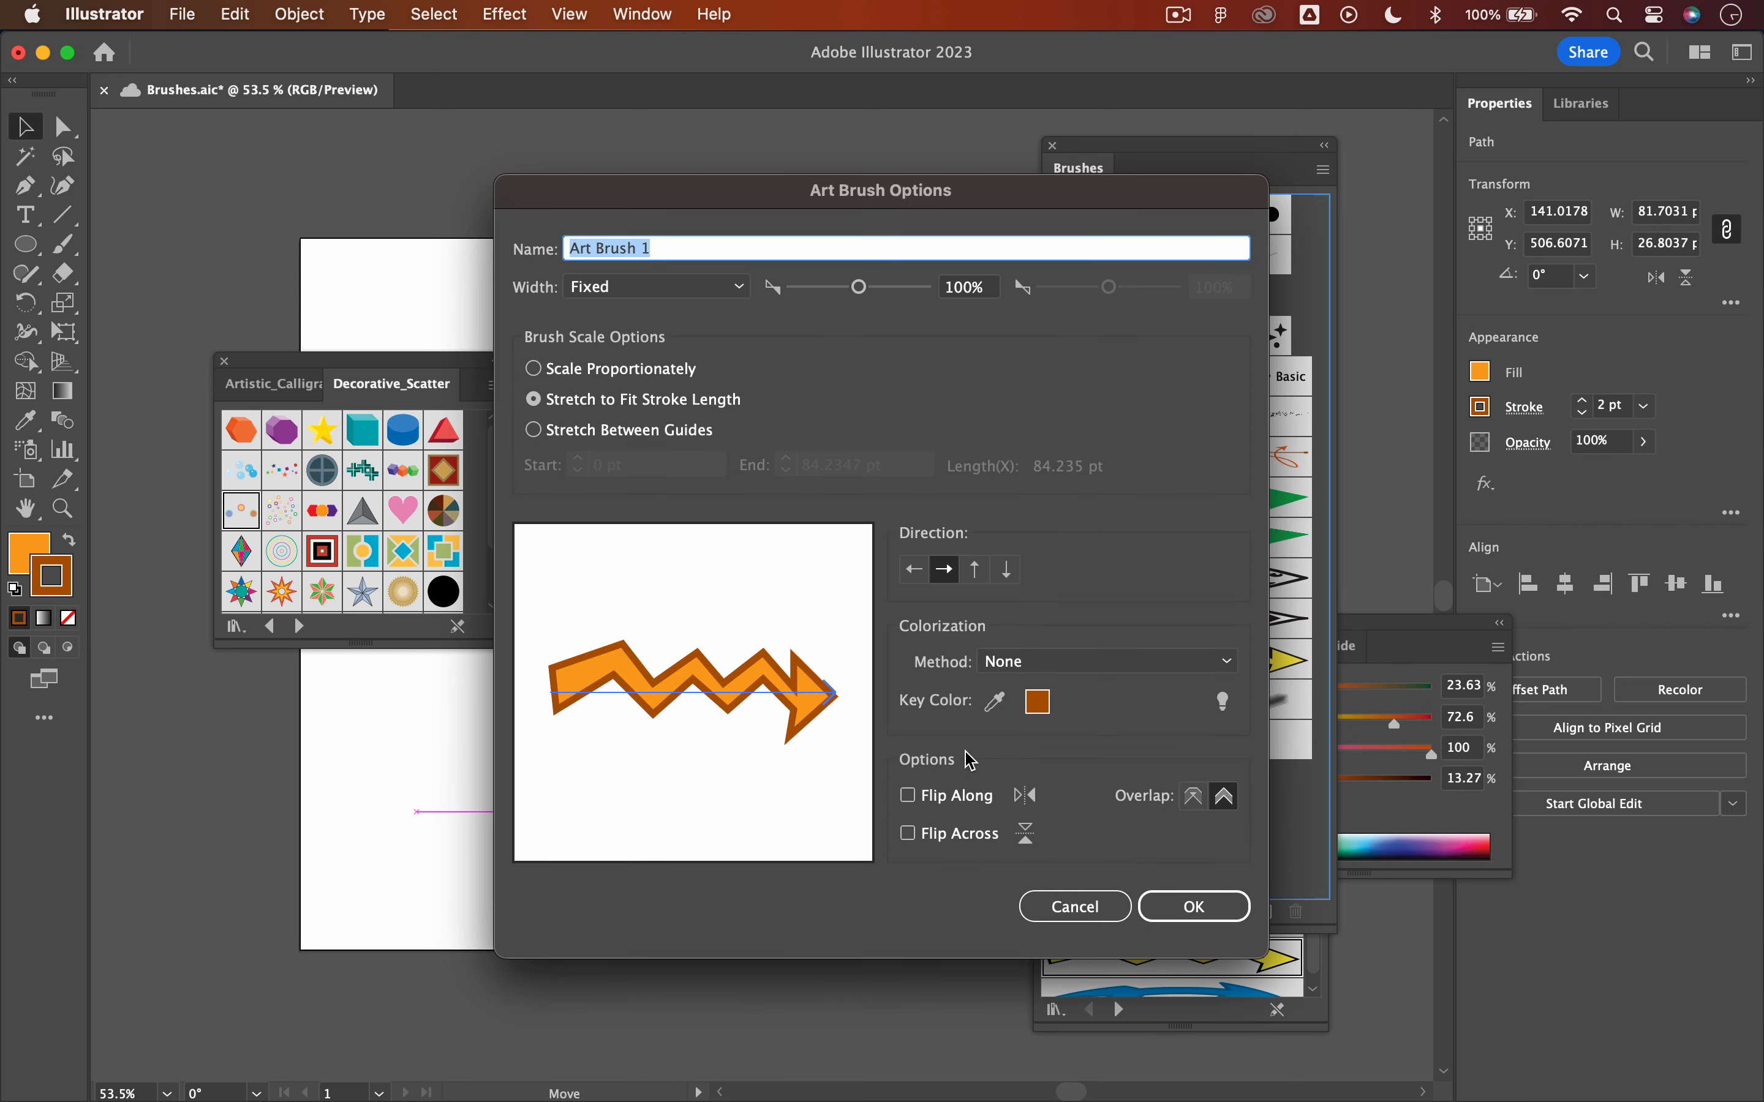
text(Orange Arrow)
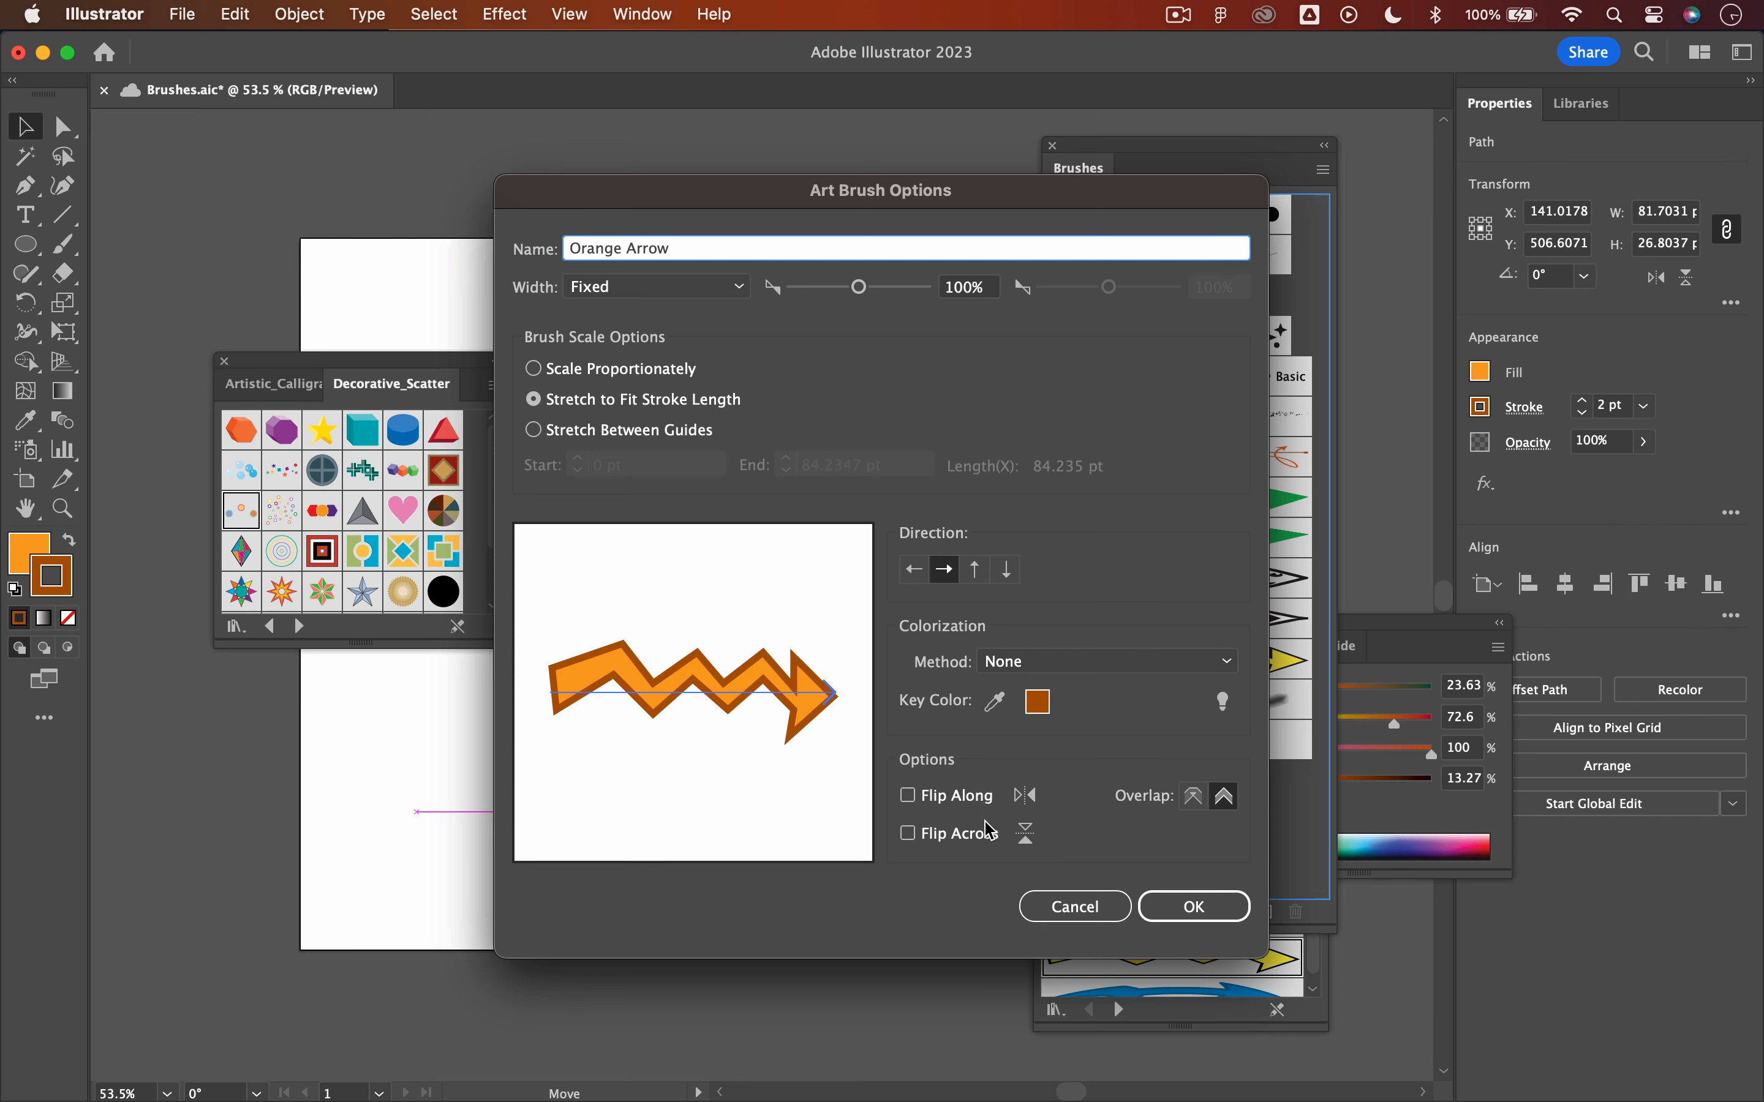
click(1194, 907)
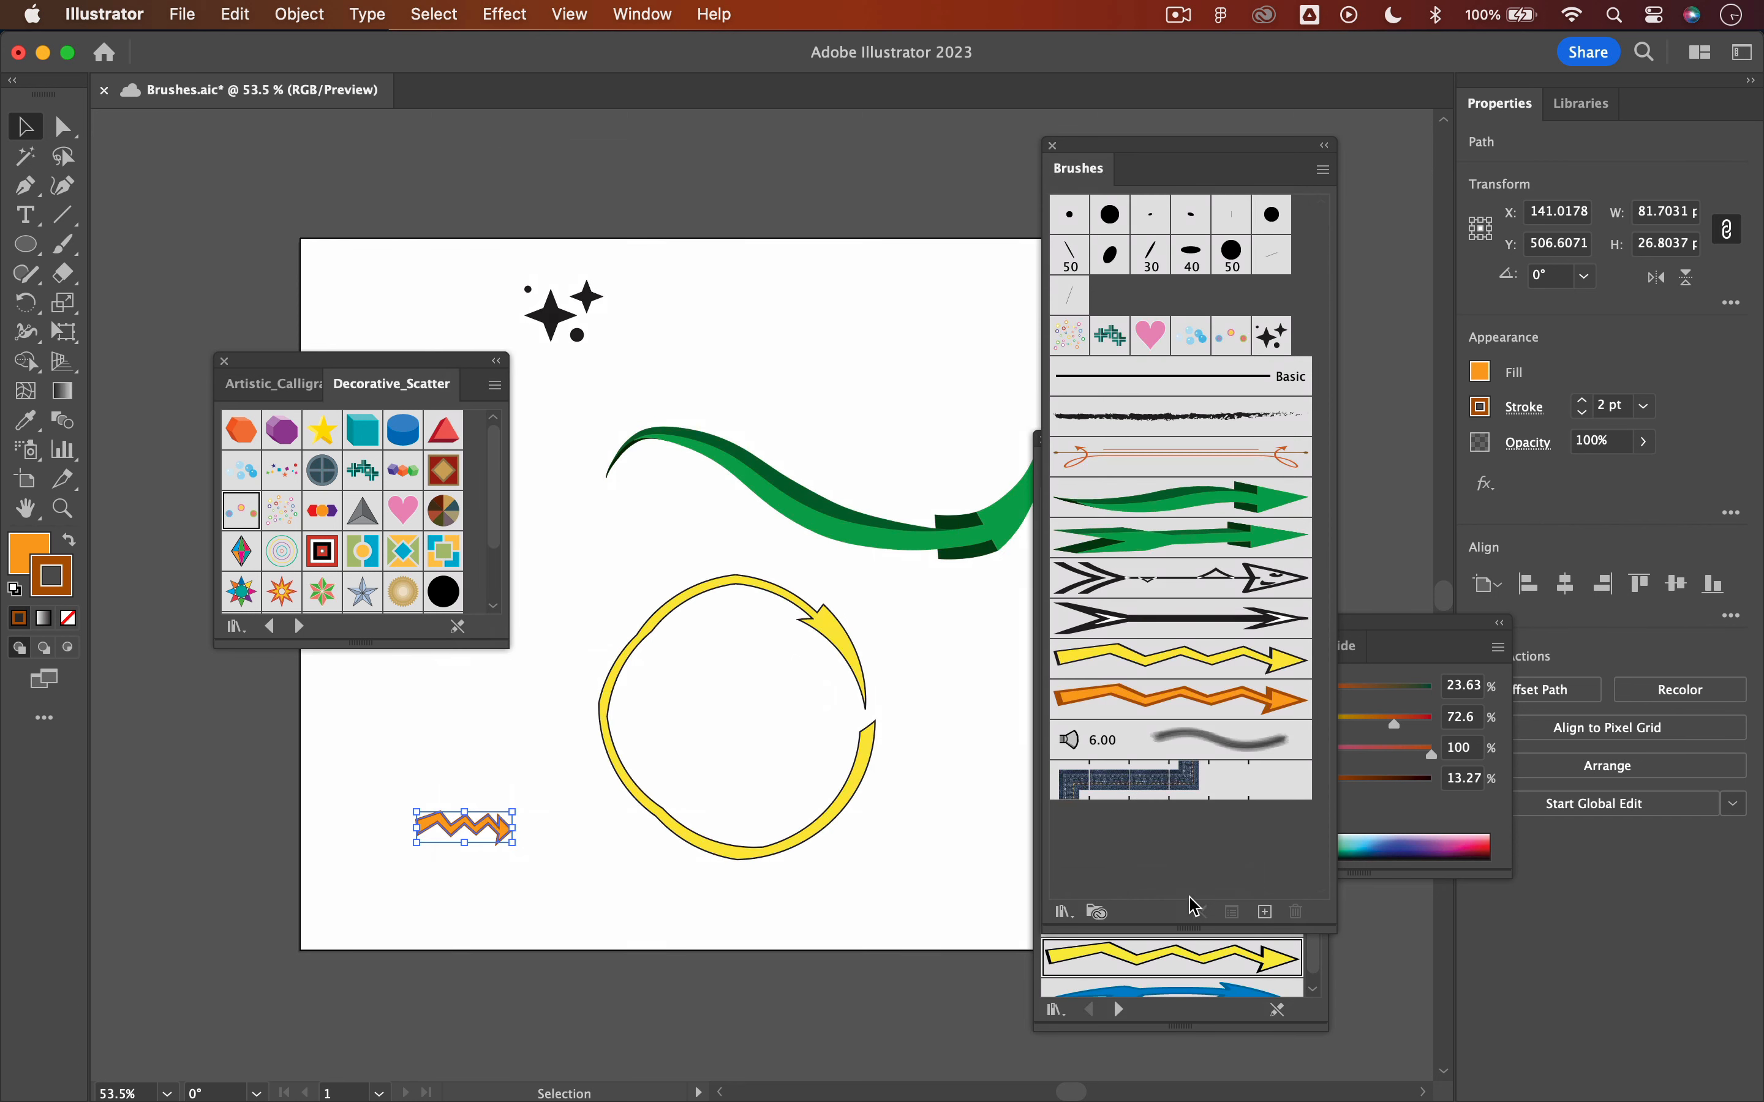
Apply the Orange Arrow brush to the circle and open the brush's options with the preview turned on
click(838, 639)
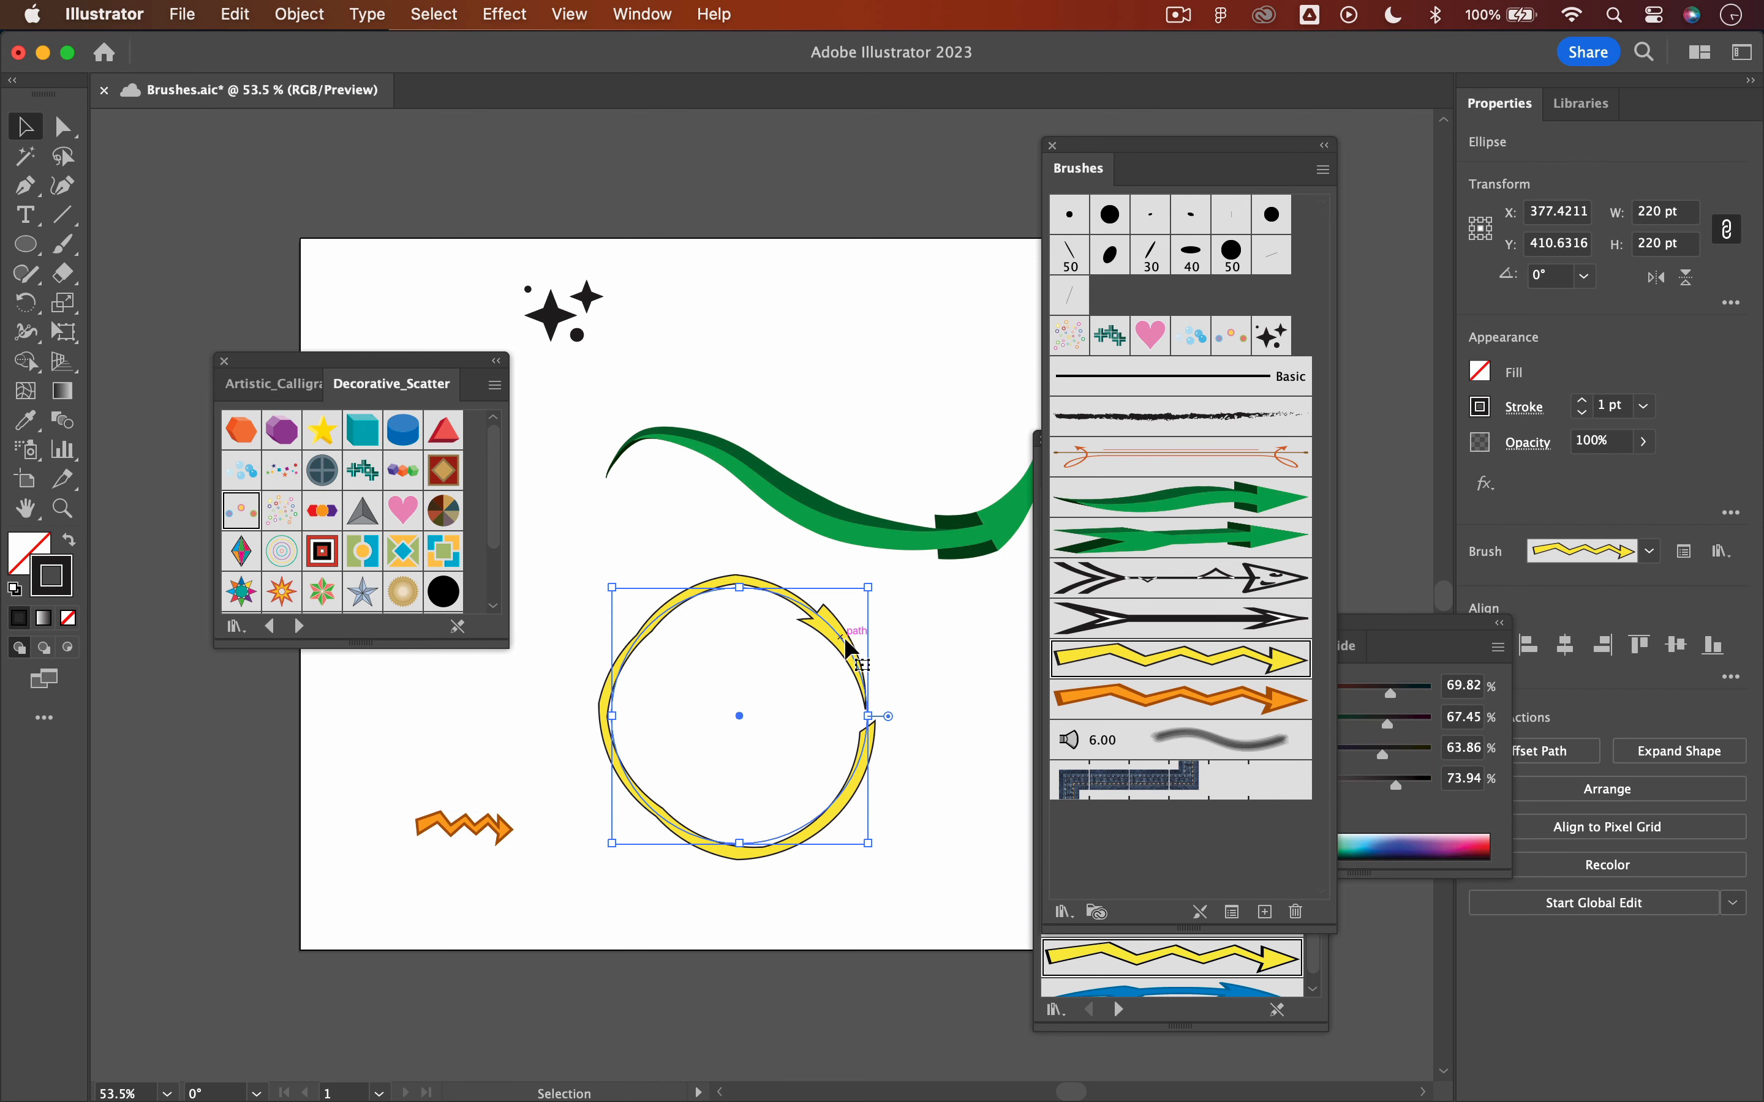
click(1111, 700)
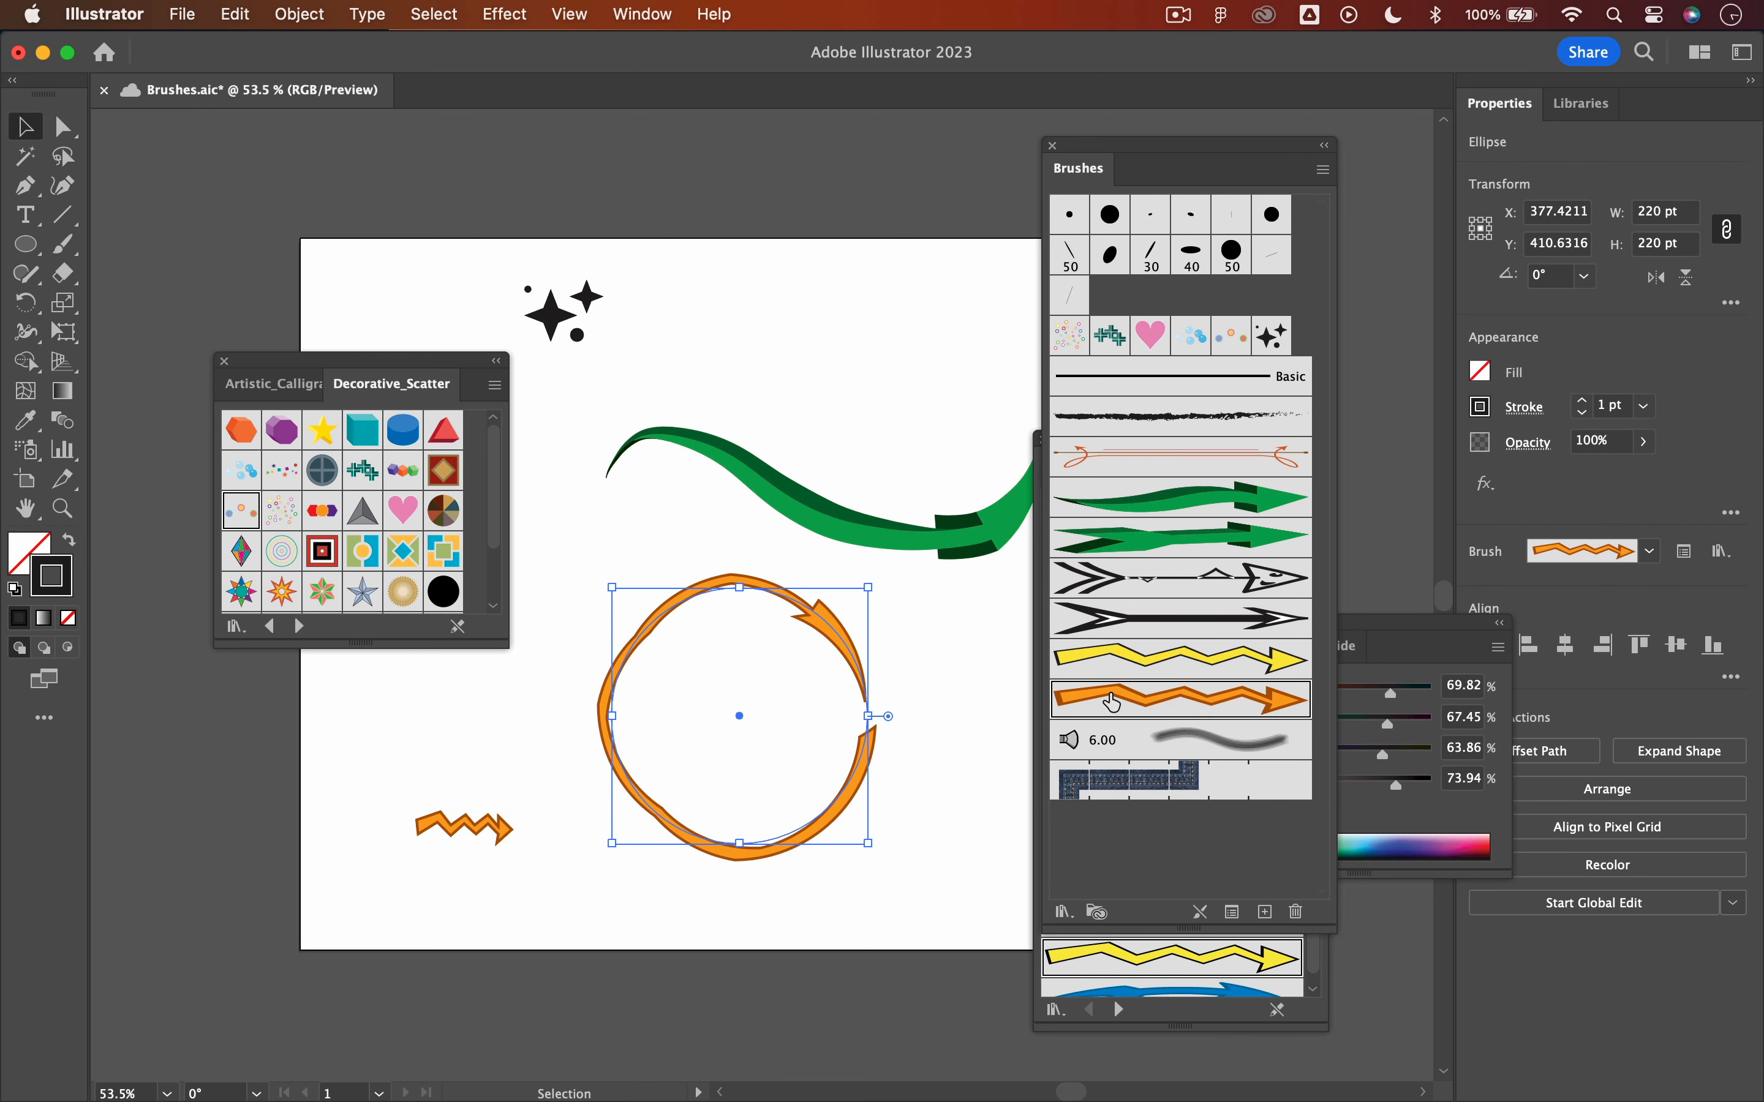
double_click(1111, 701)
mouse_move(793, 196)
mouse_down()
mouse_move(1096, 191)
mouse_move(1188, 153)
mouse_up()
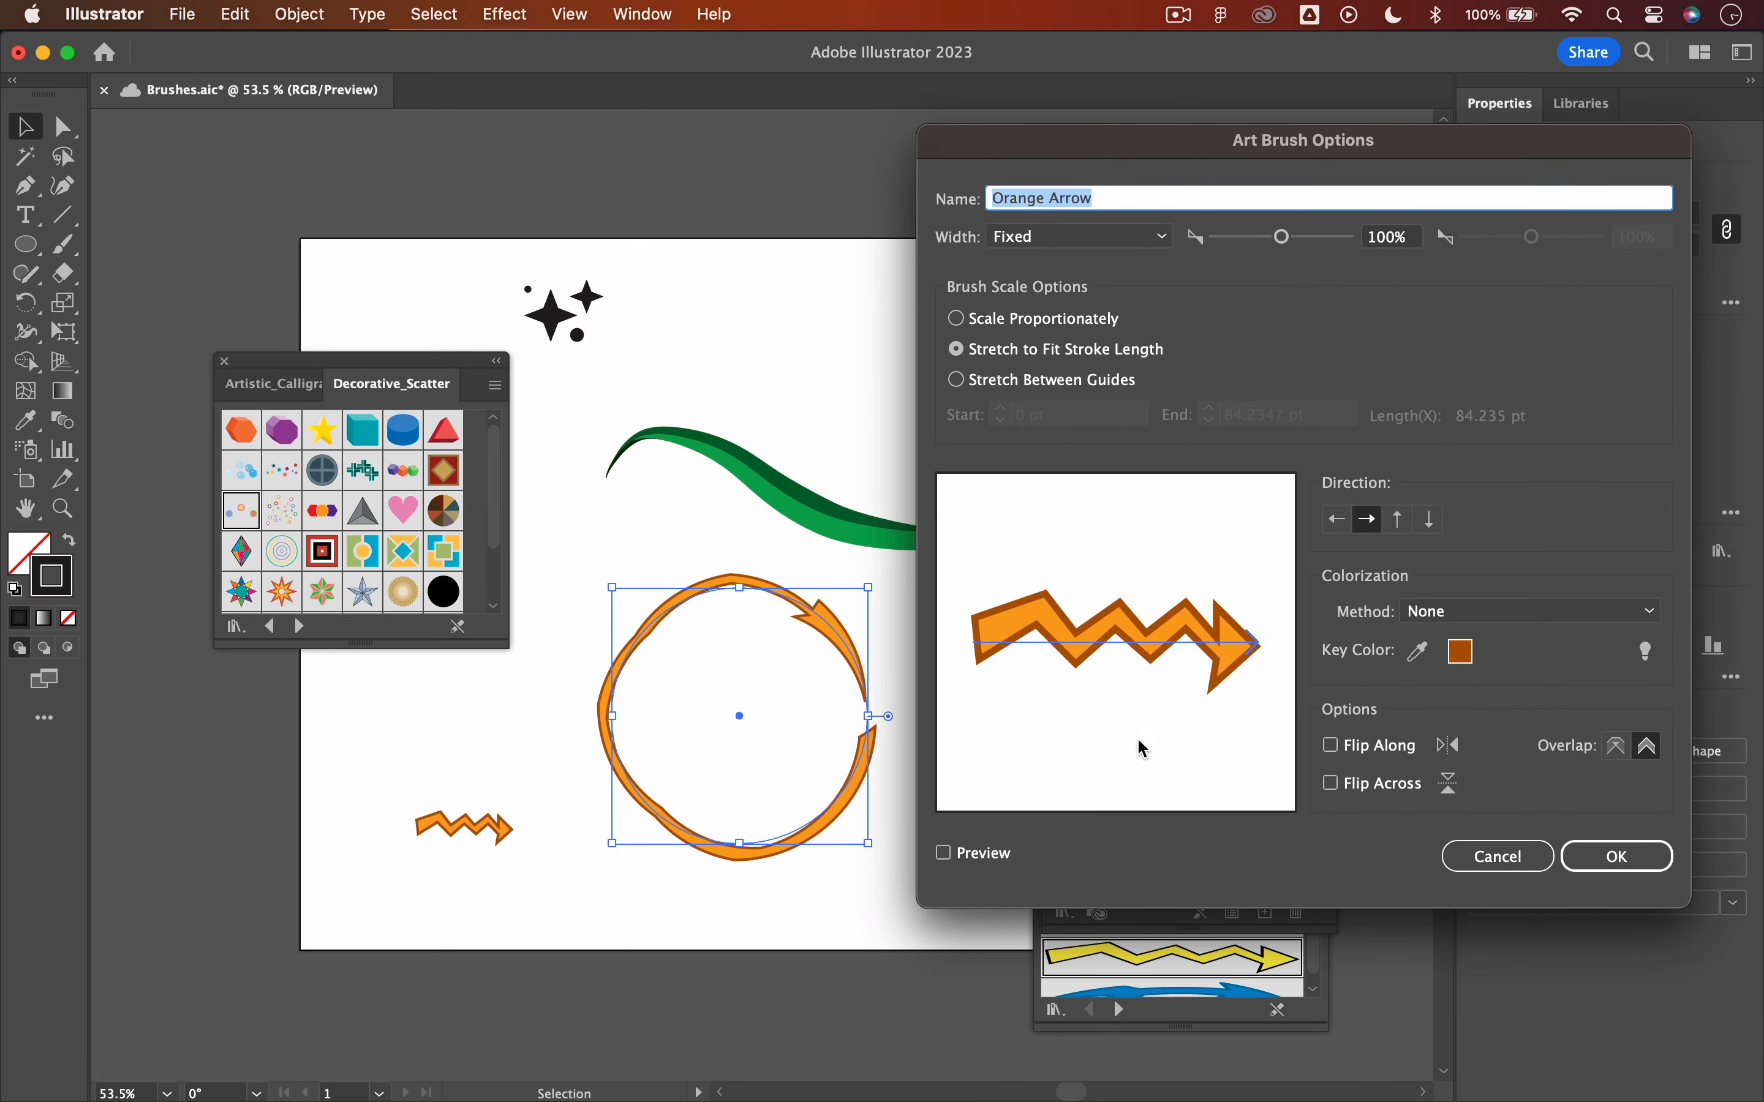
click(1006, 851)
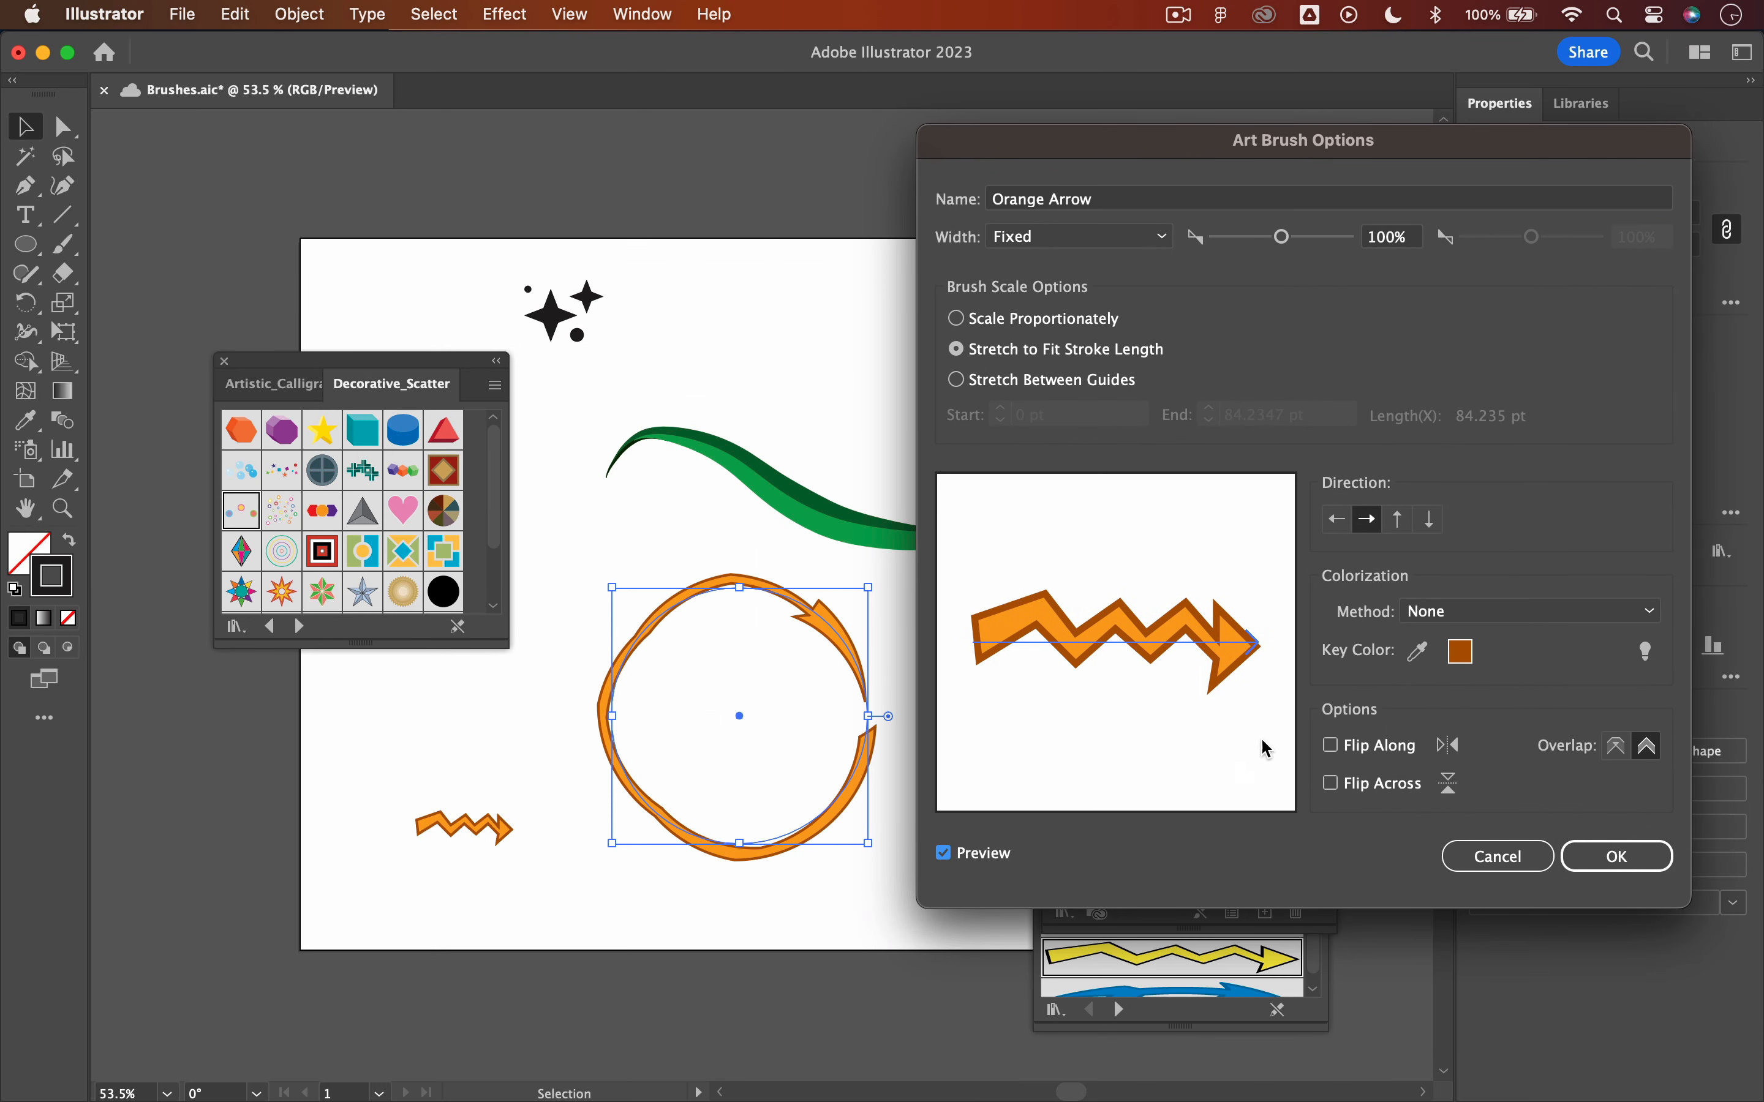
Compare the brush's scale options and settle on Stretch Between Guides, starting at 12.8059 pt and ending at 36.5681 pt
click(1013, 329)
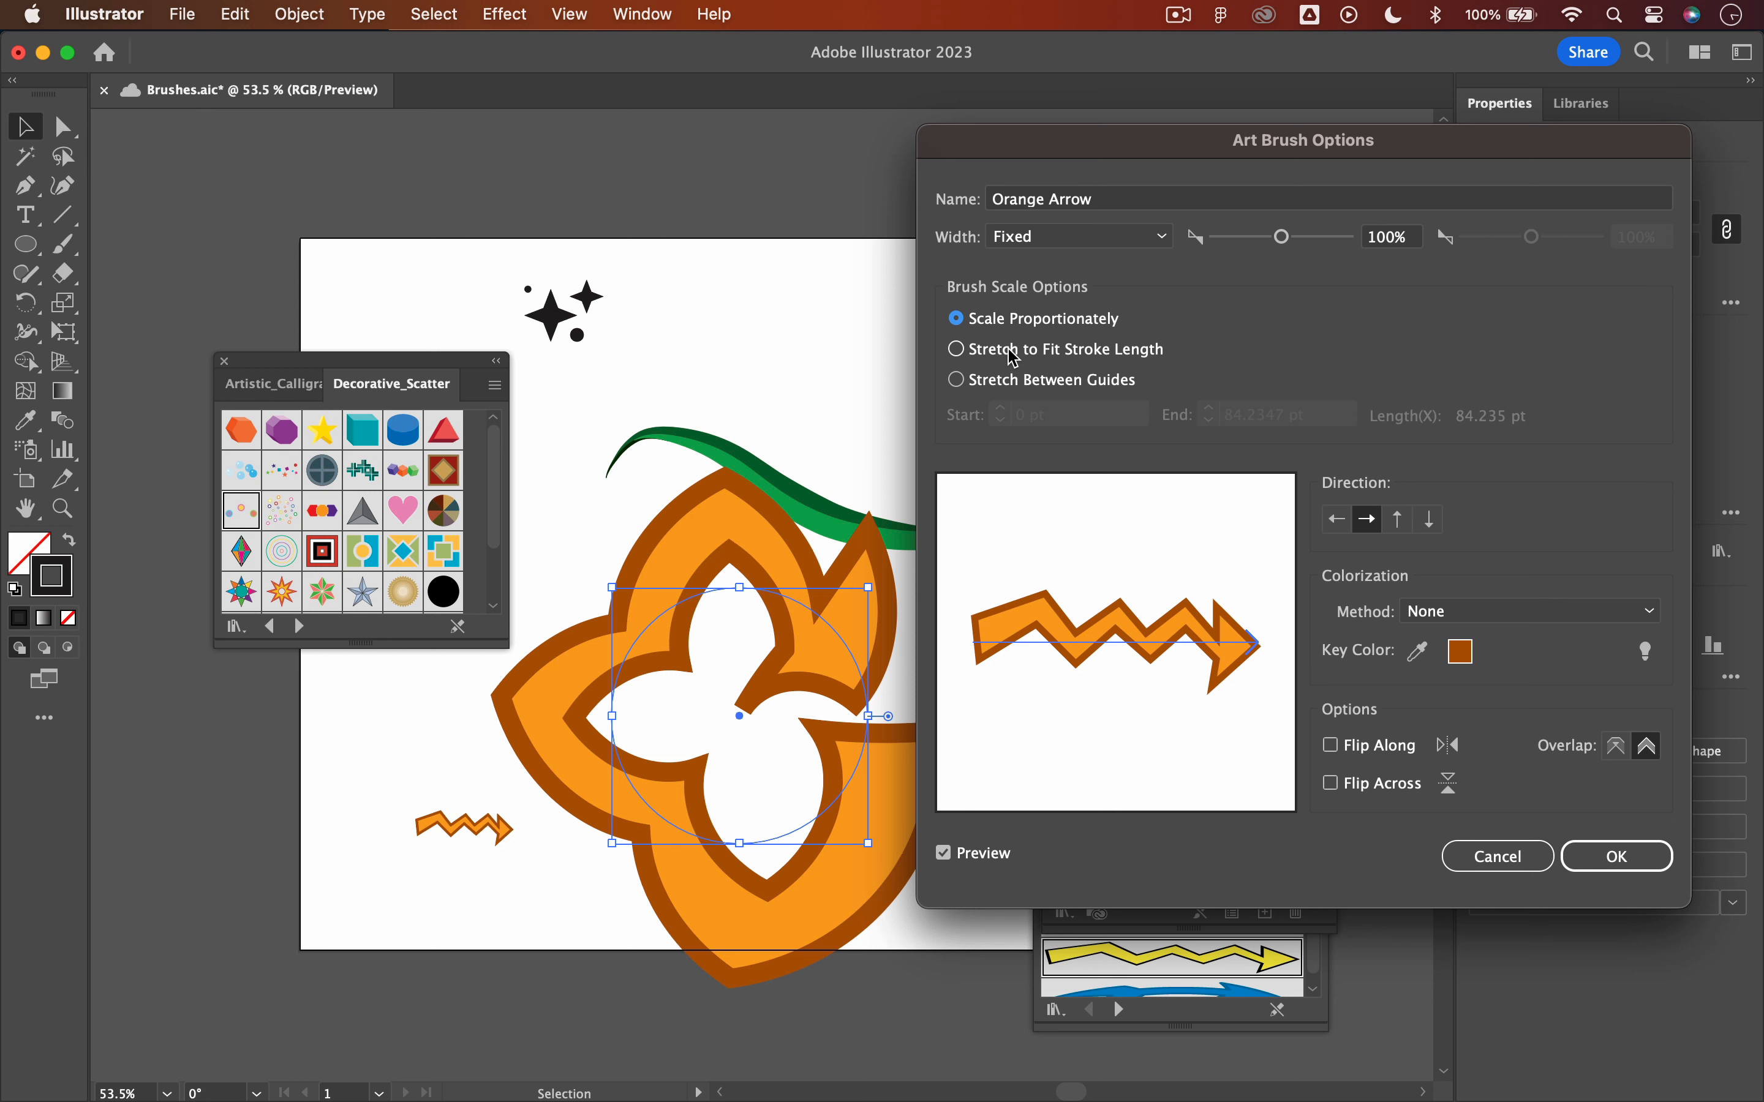
click(1015, 357)
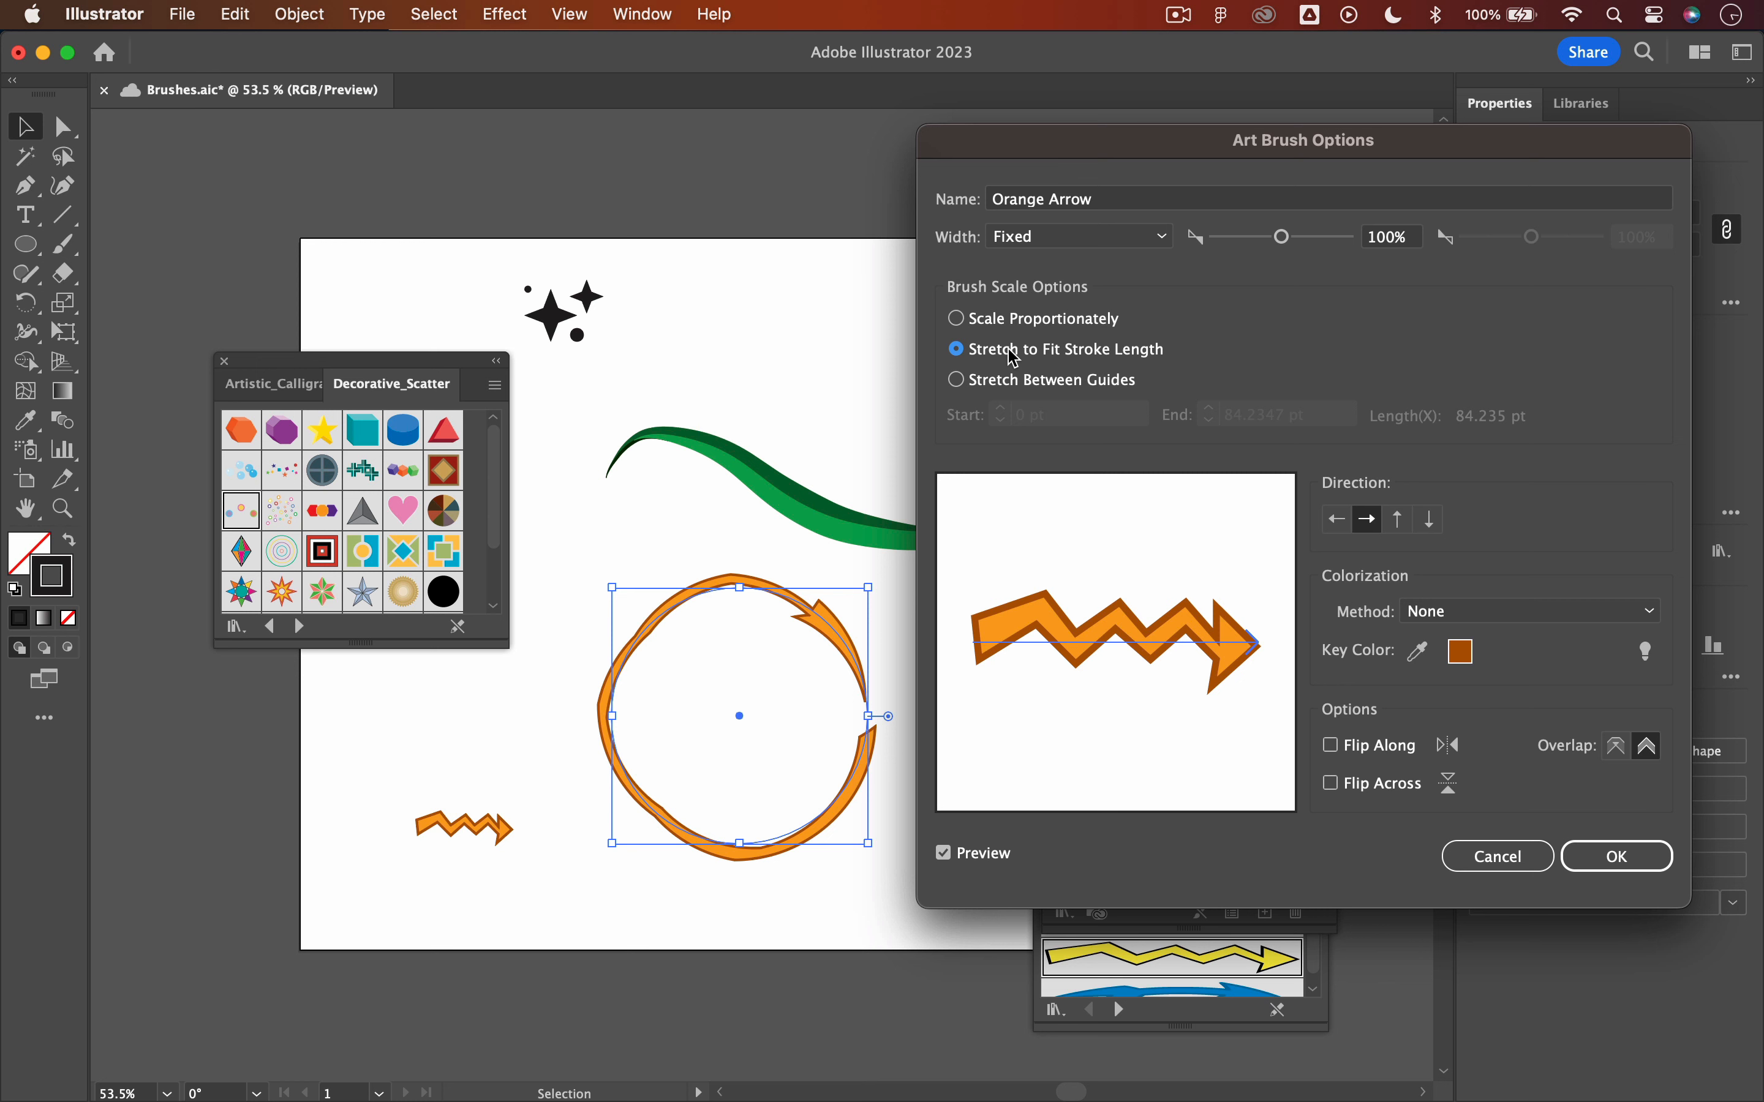
click(1016, 389)
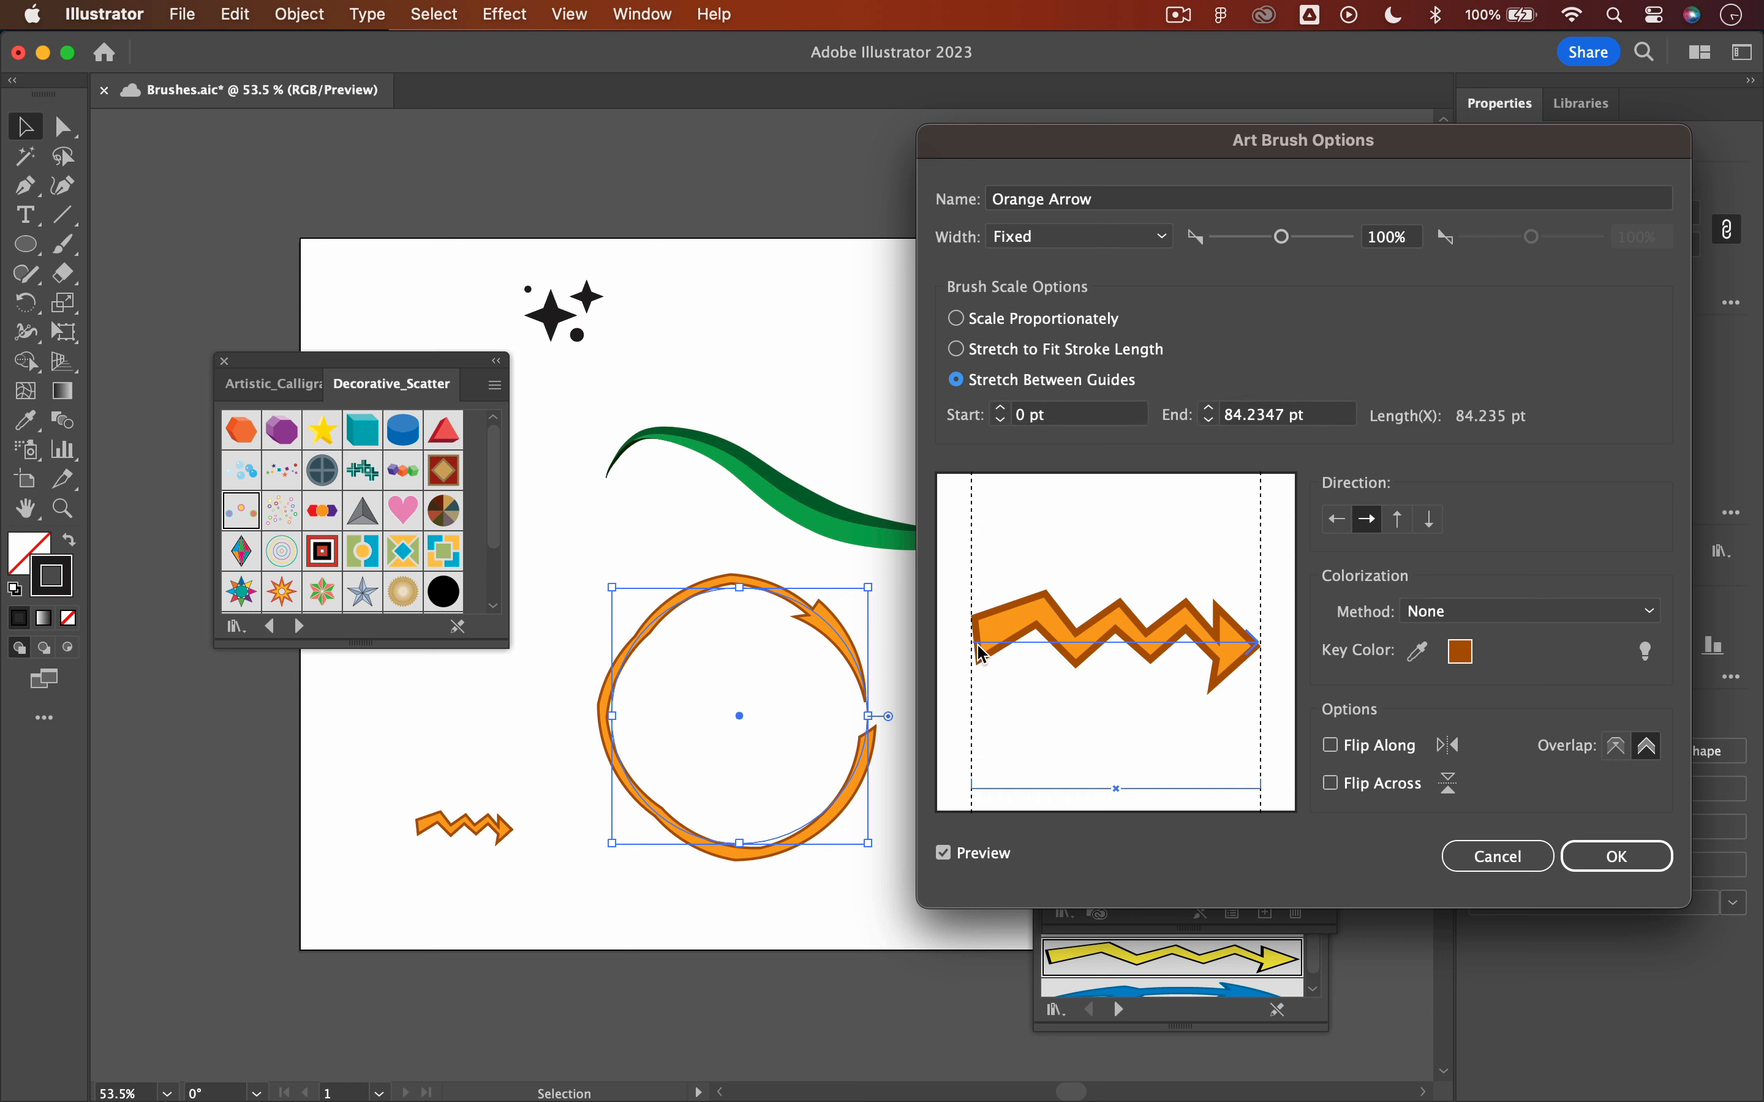
mouse_move(980, 651)
mouse_down()
mouse_move(1159, 677)
mouse_move(1017, 681)
mouse_up()
drag(1263, 709, 1103, 691)
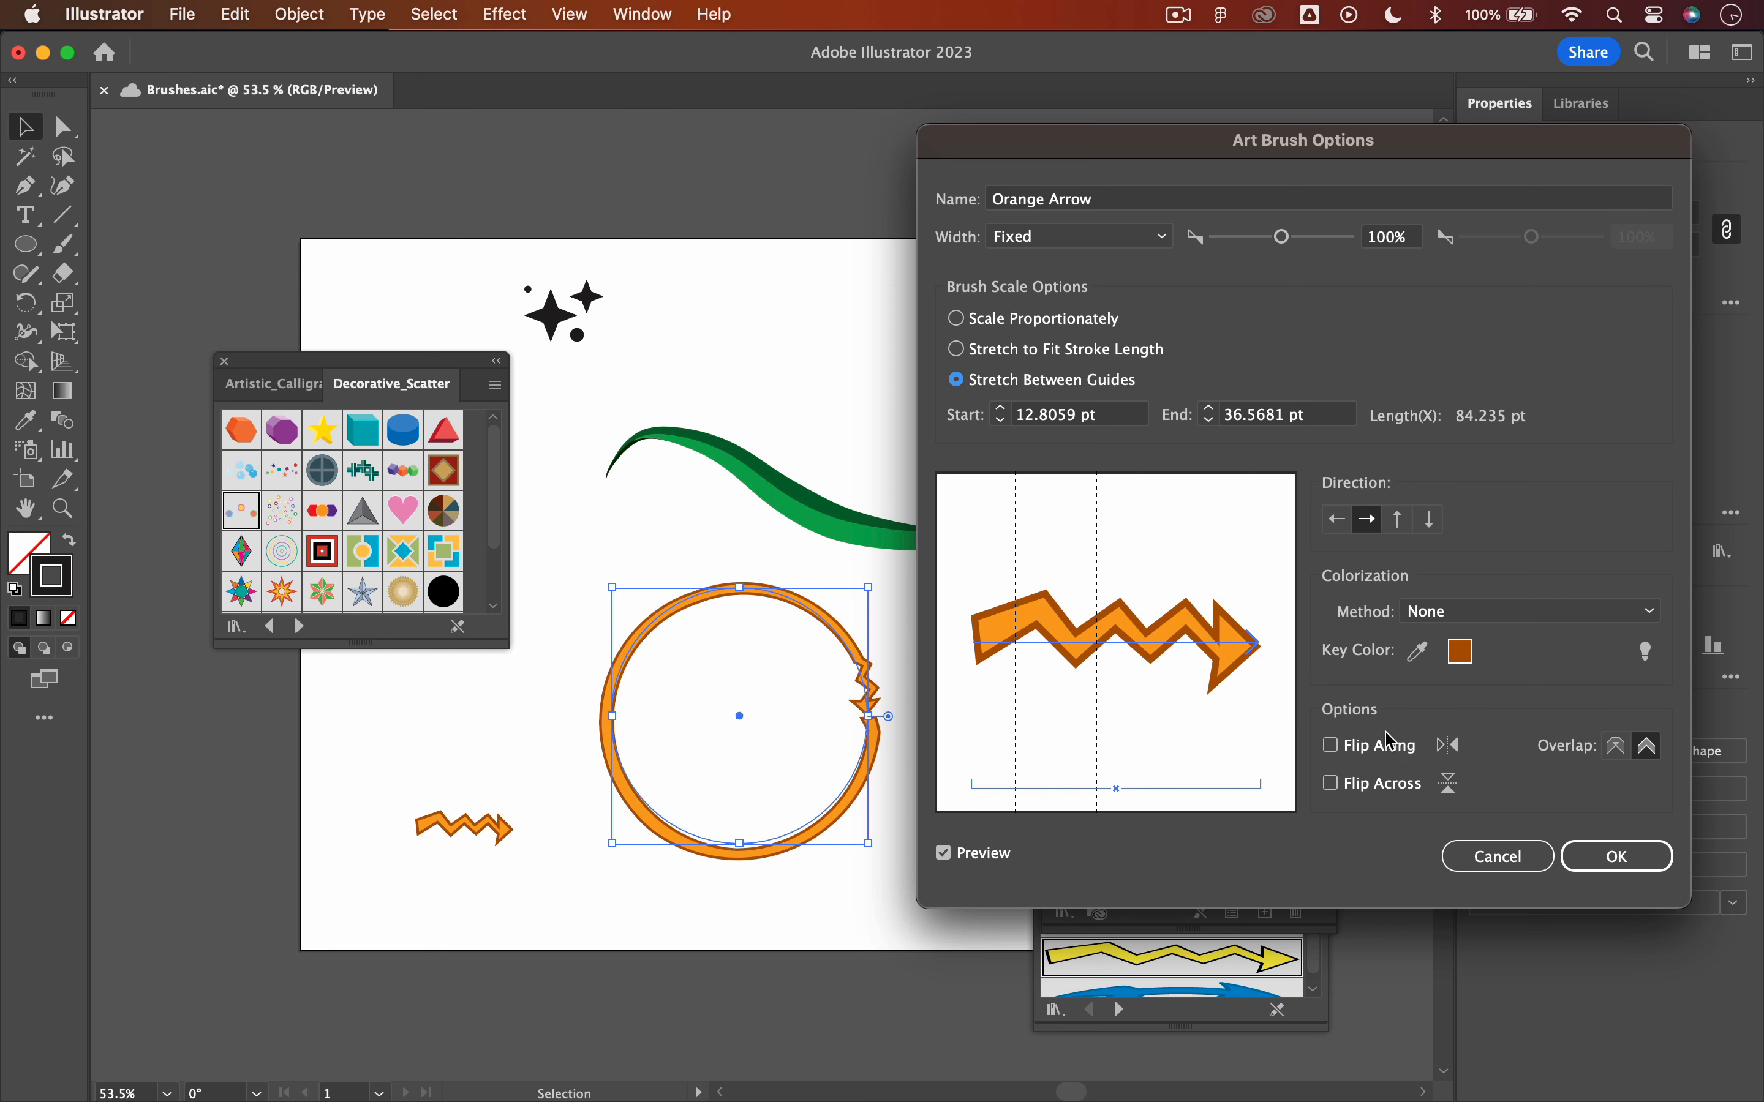
Try flipping the brush along the path, flip it across instead, and apply the changed options to the existing strokes
click(1356, 754)
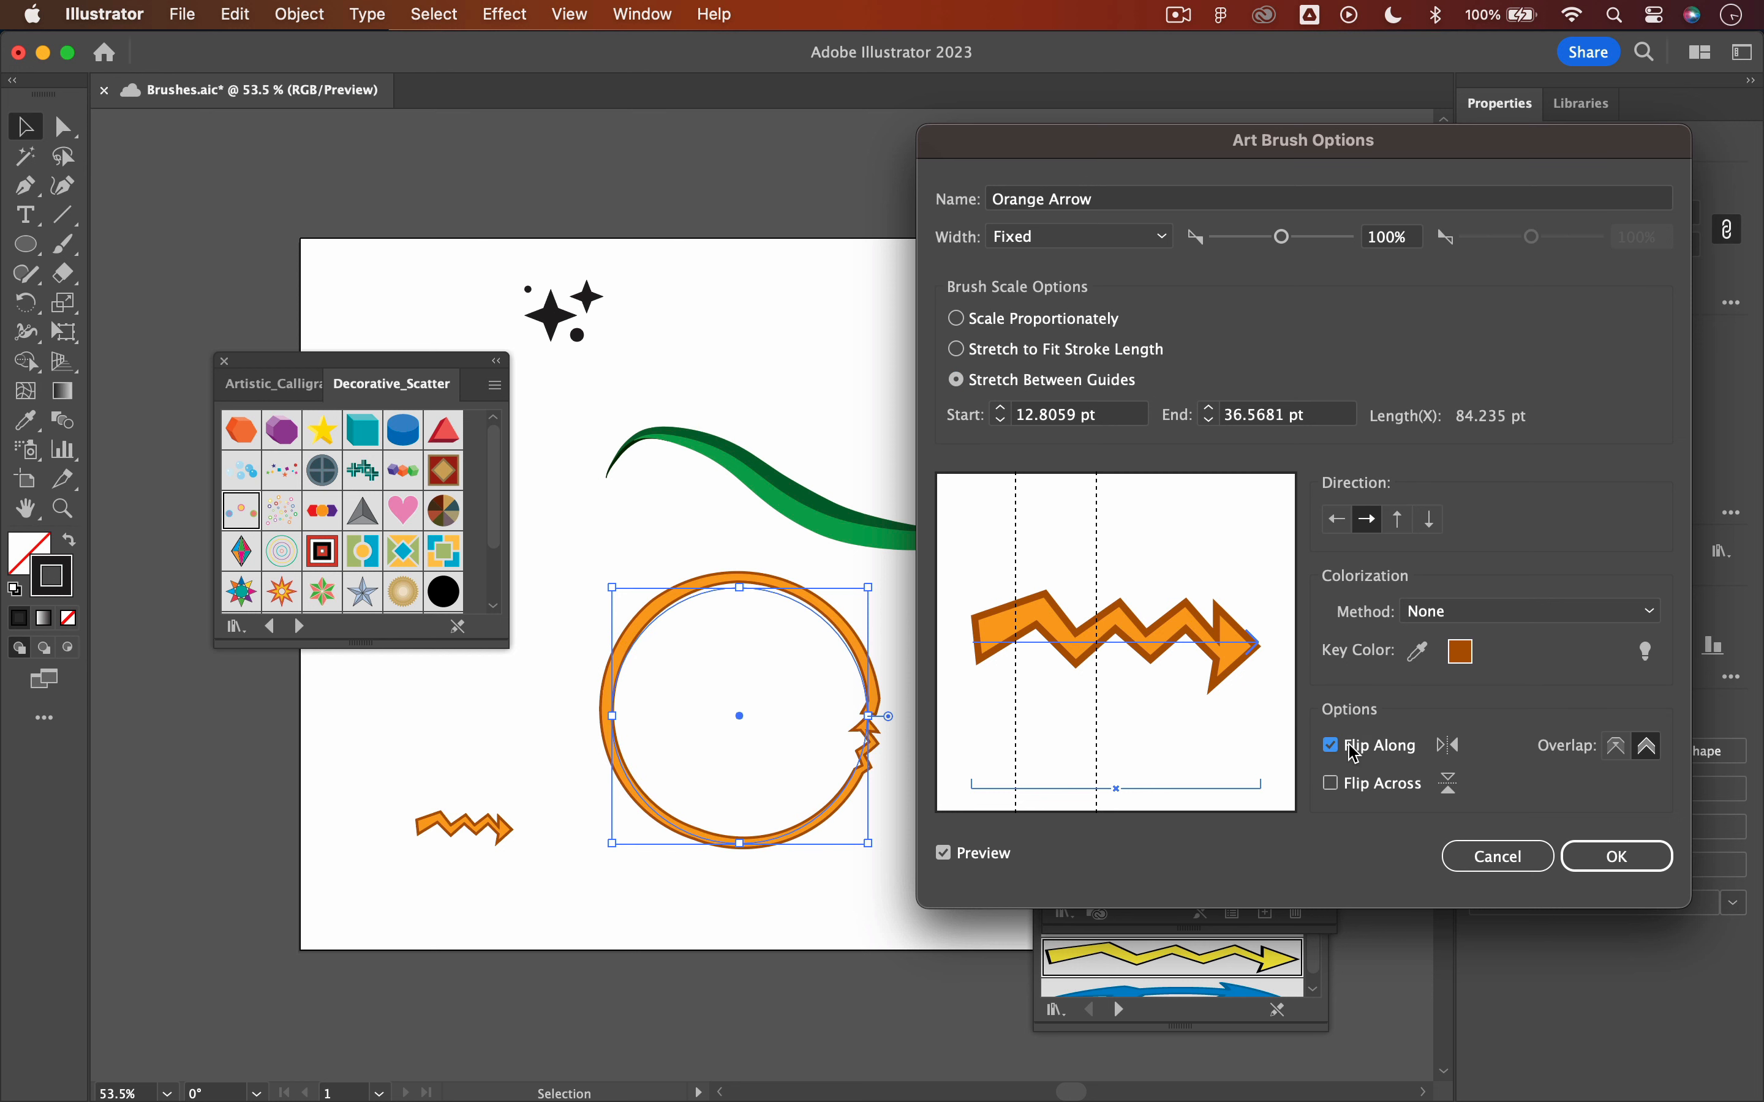
click(1356, 753)
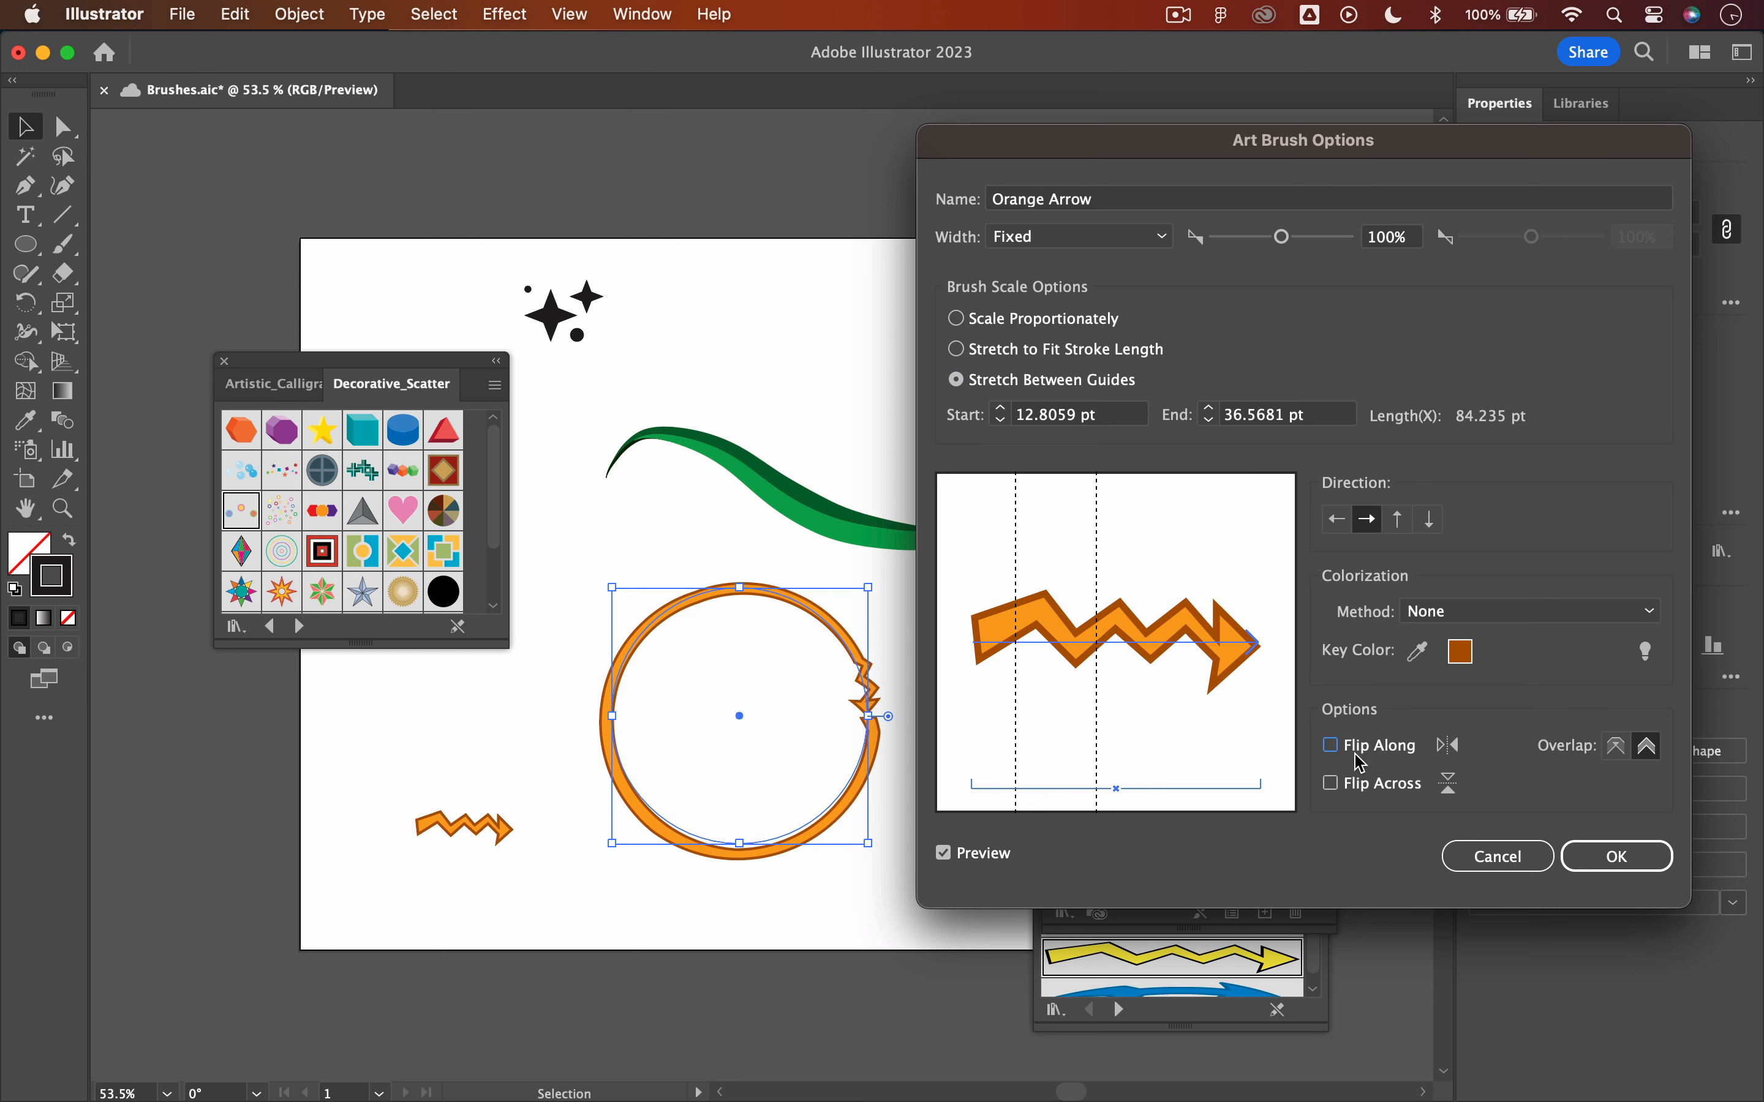
click(1352, 792)
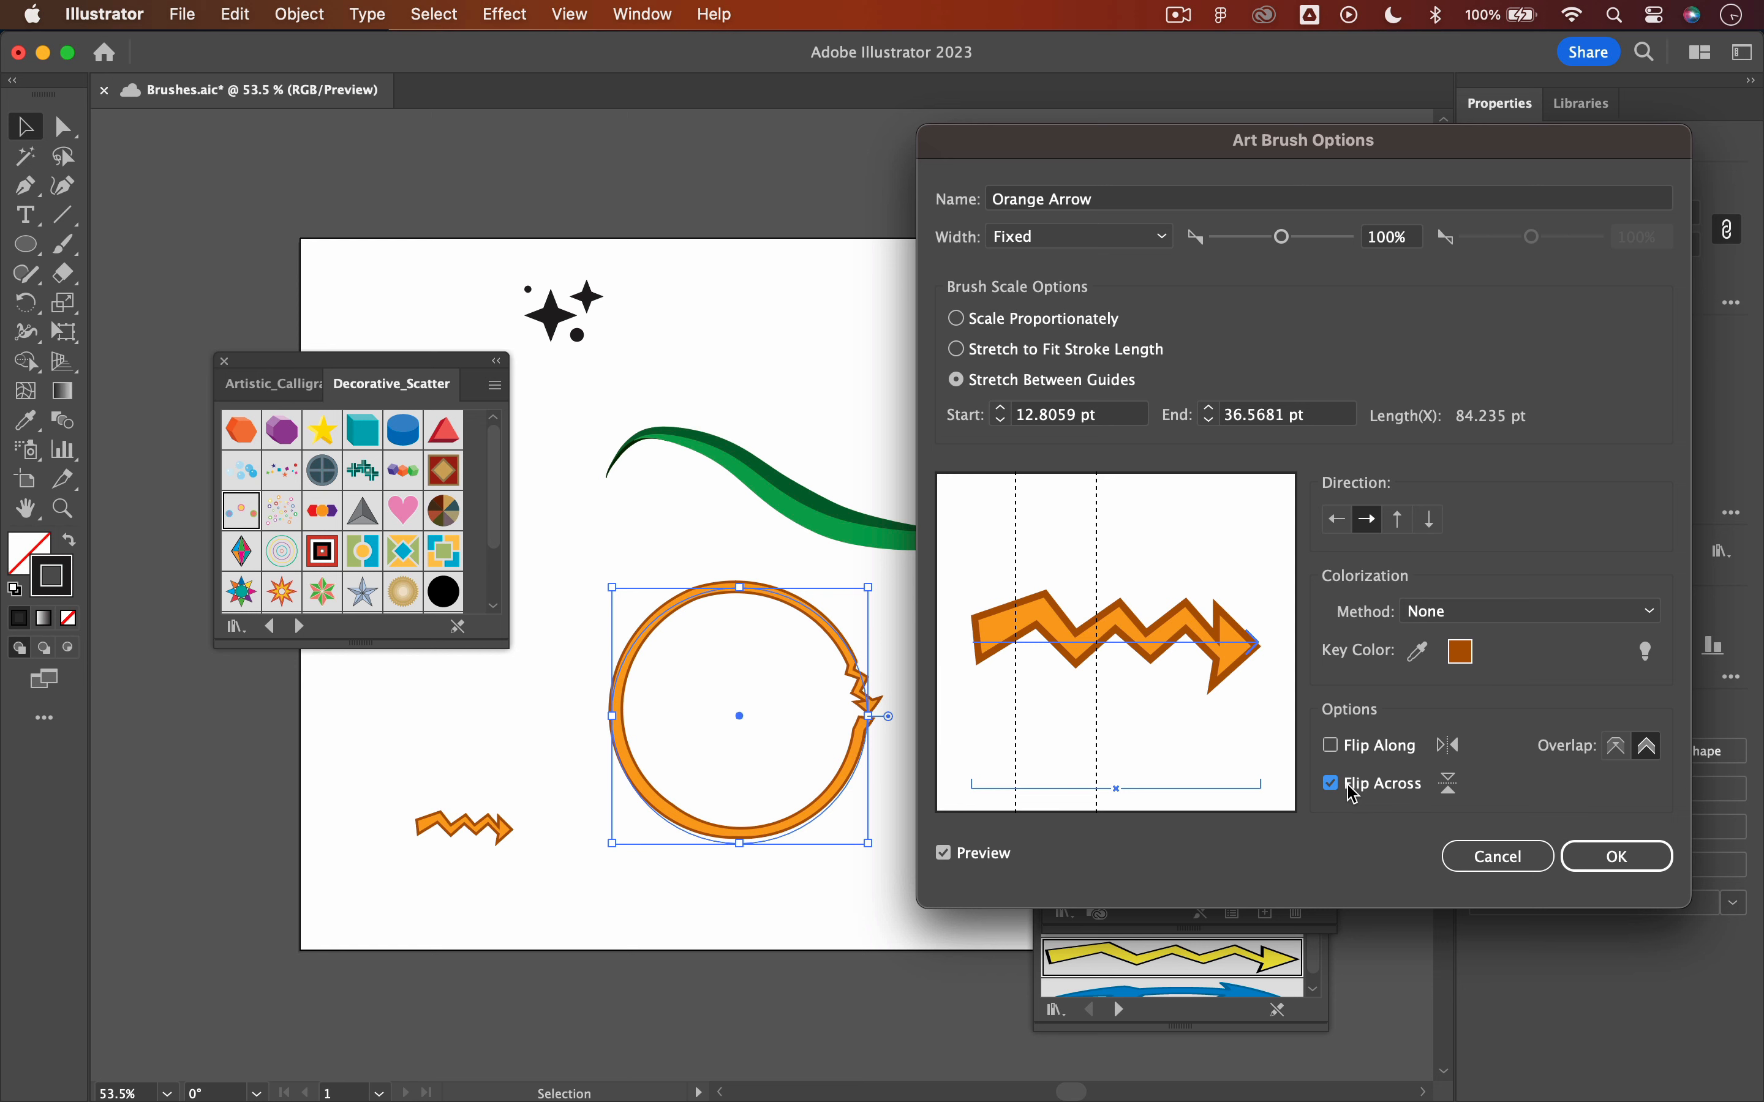
click(1624, 858)
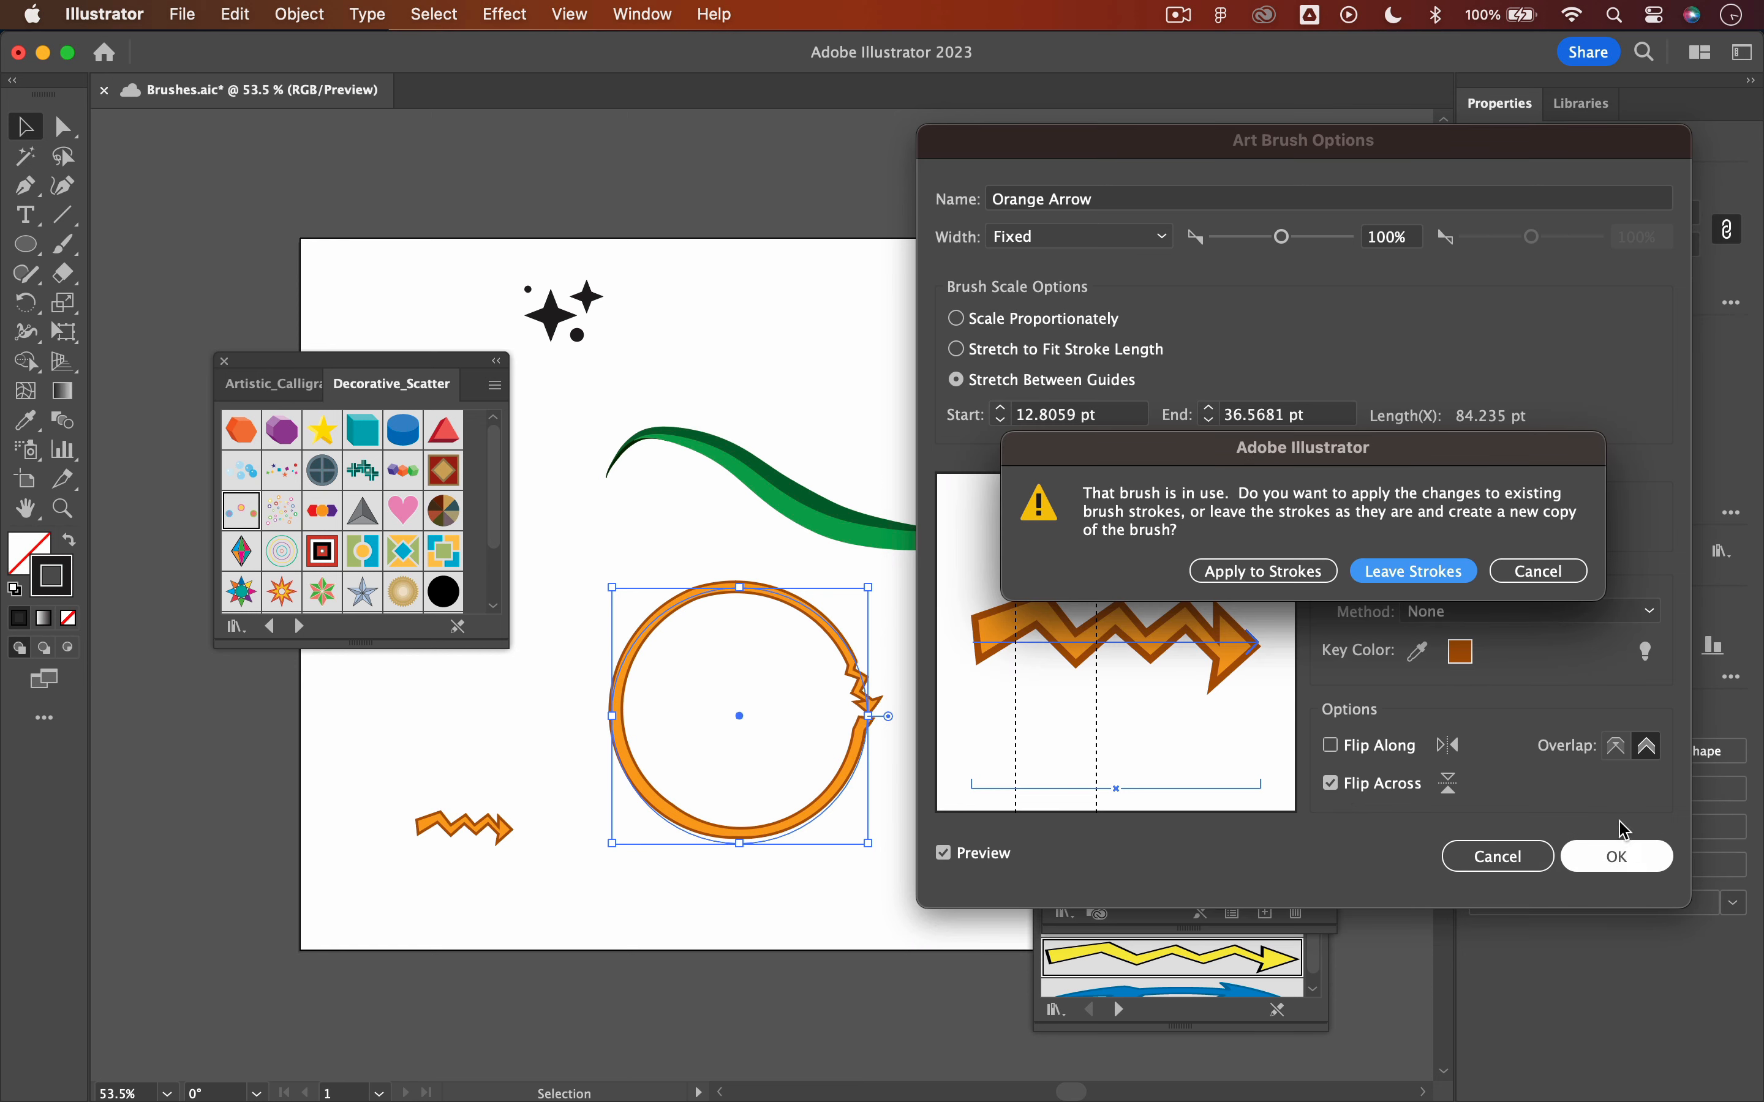
click(1277, 572)
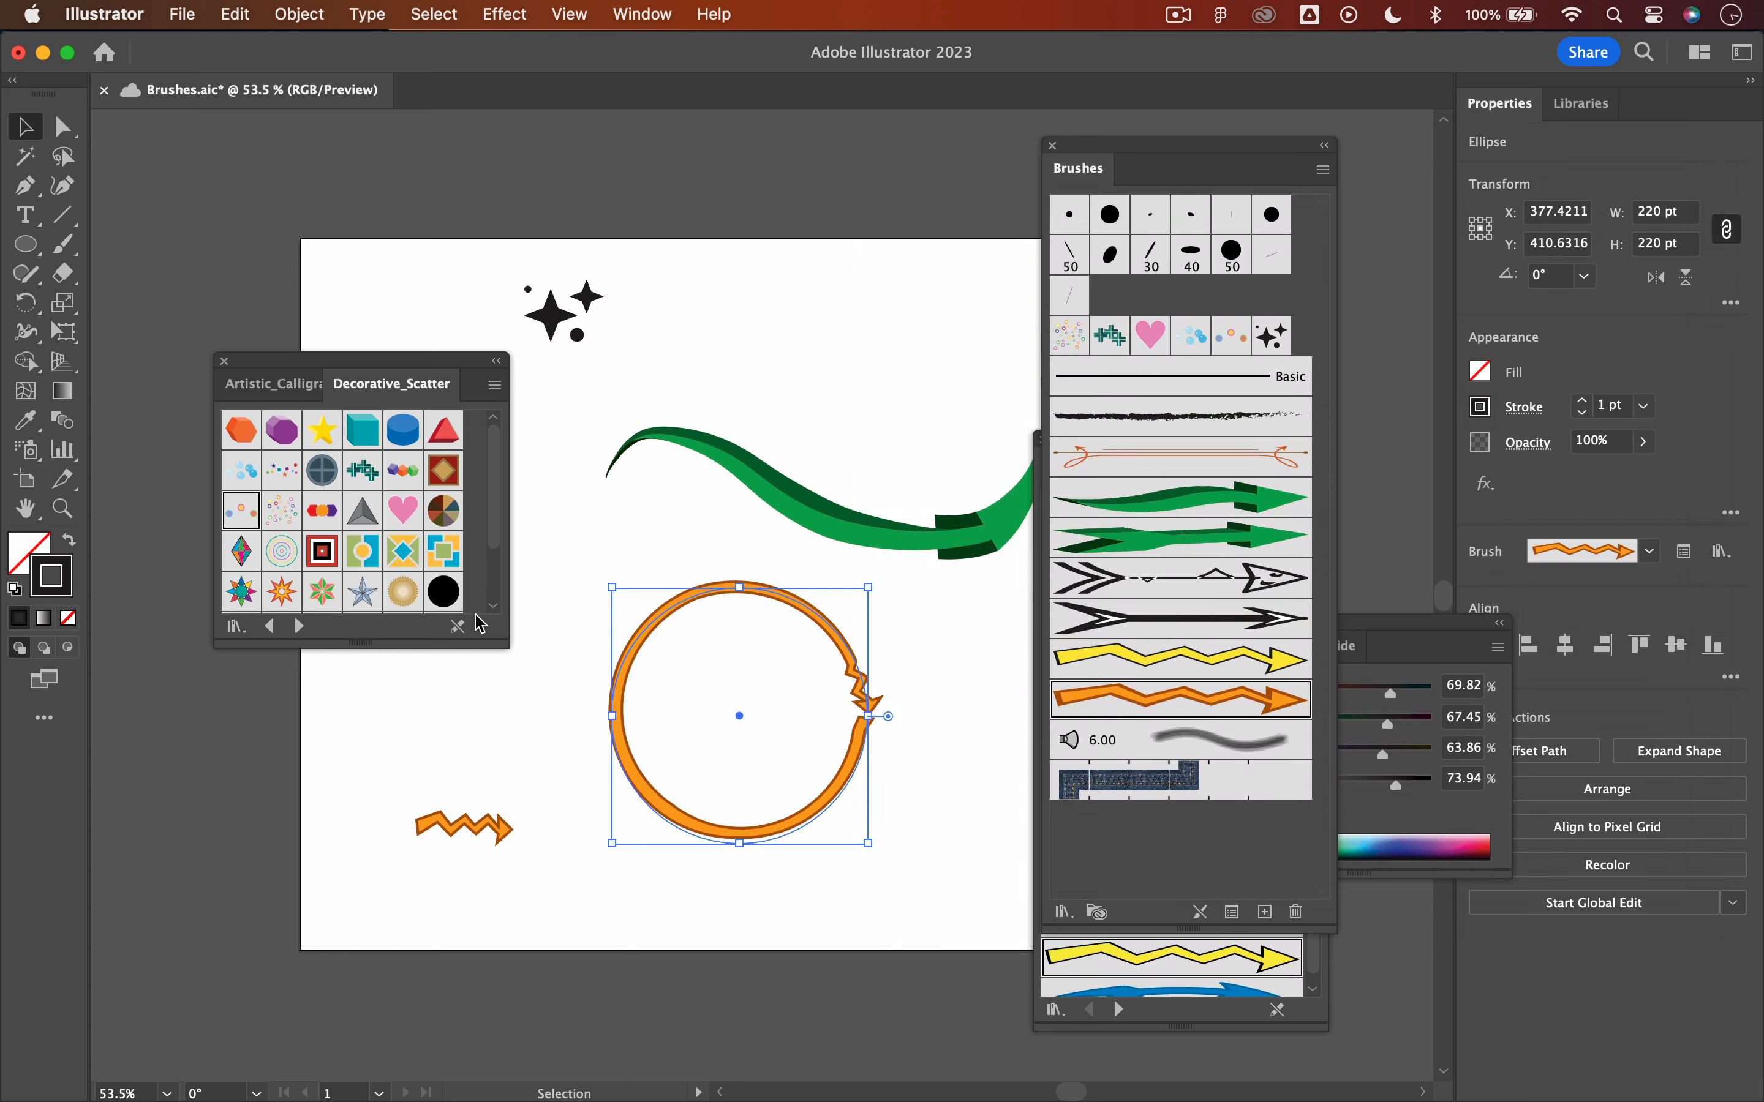
Load the Borders_Geometric brush library, dock it with the other open libraries and enlarge it to show more brushes
click(235, 626)
mouse_move(332, 722)
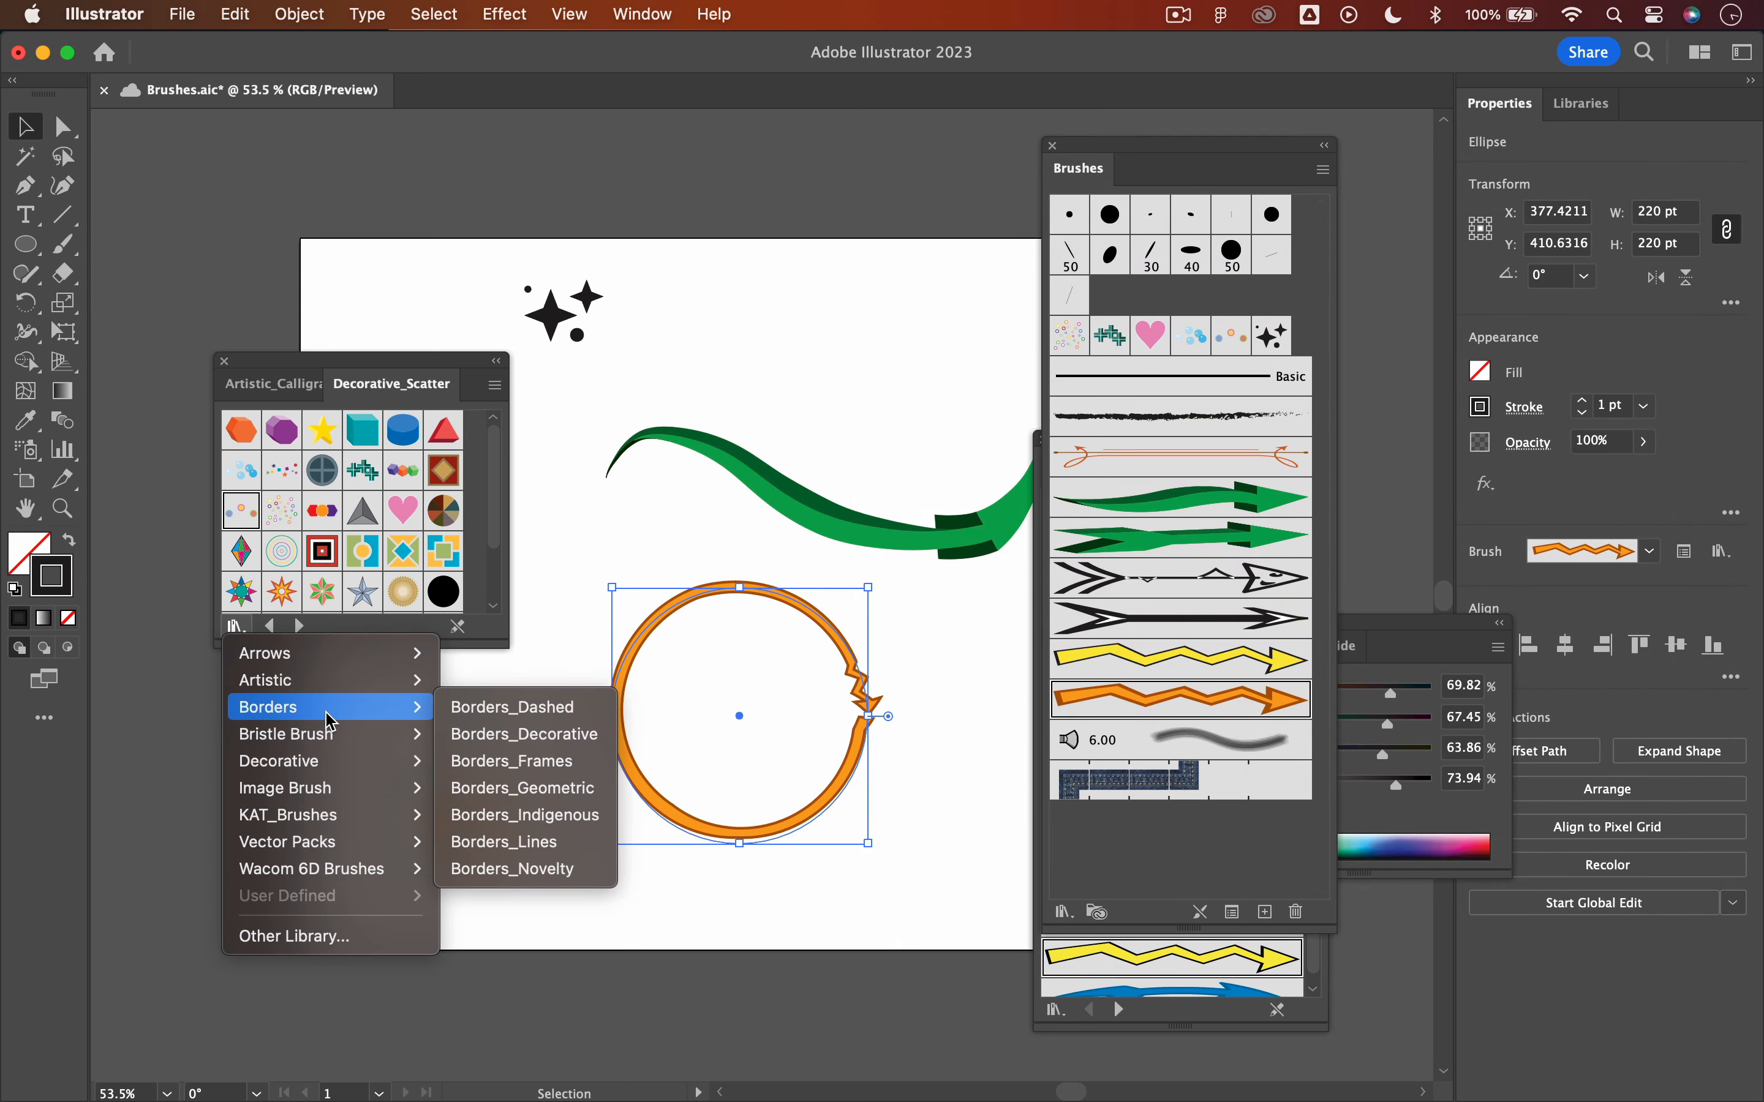
click(514, 792)
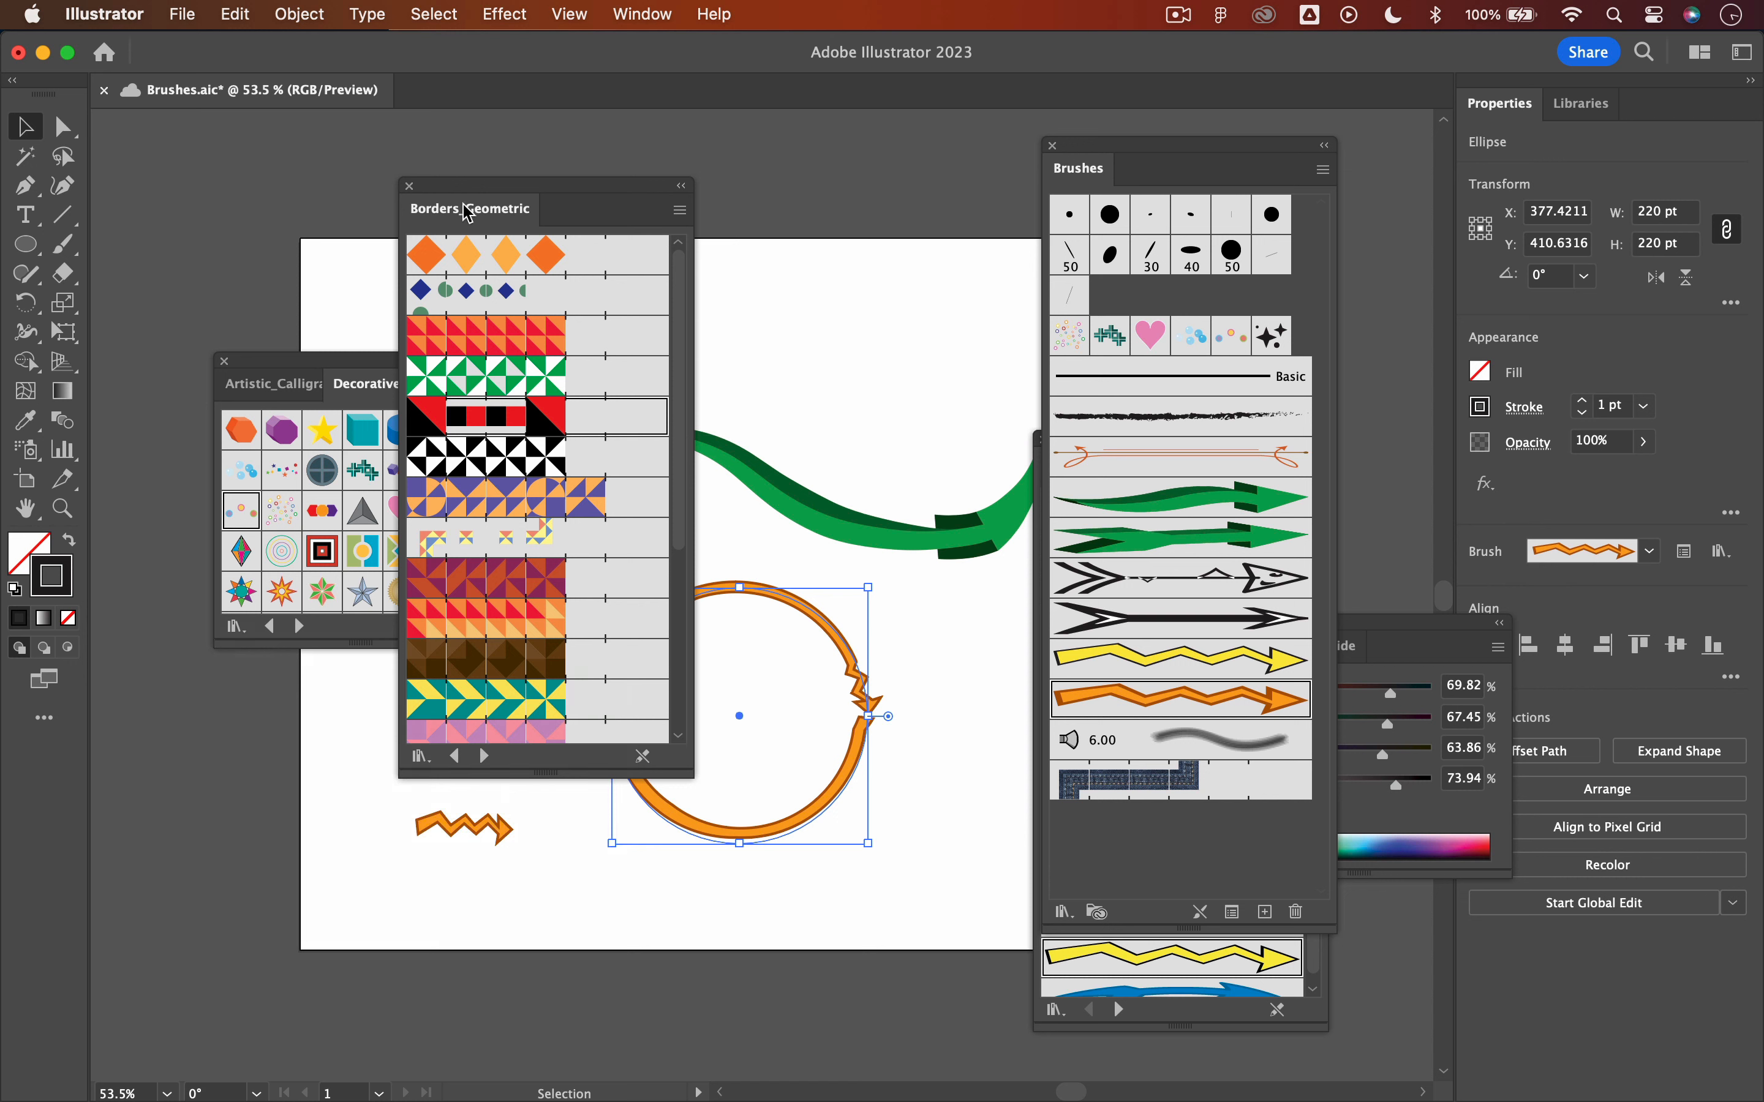
drag(461, 206, 345, 204)
drag(447, 489, 370, 940)
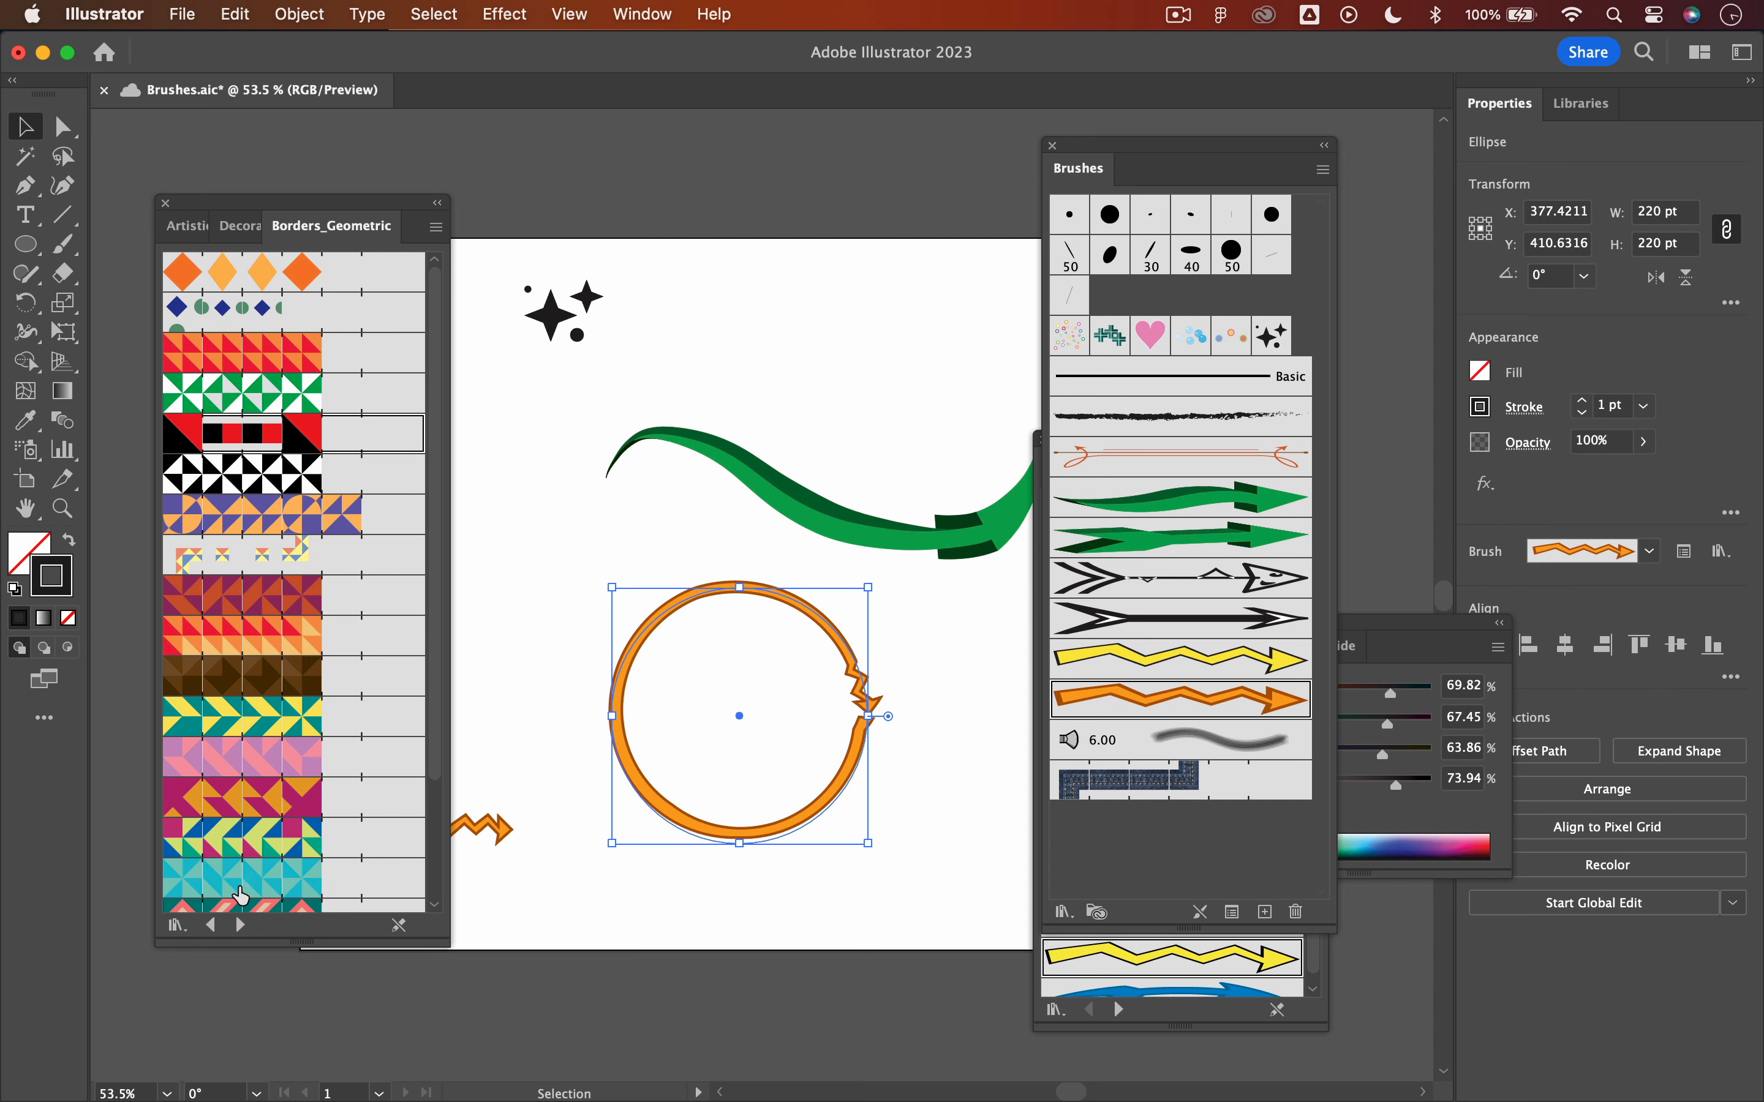
Apply the magenta and orange geometric border to the circle, and shift the wavy path left and give it the teal and pink chevron border
click(241, 888)
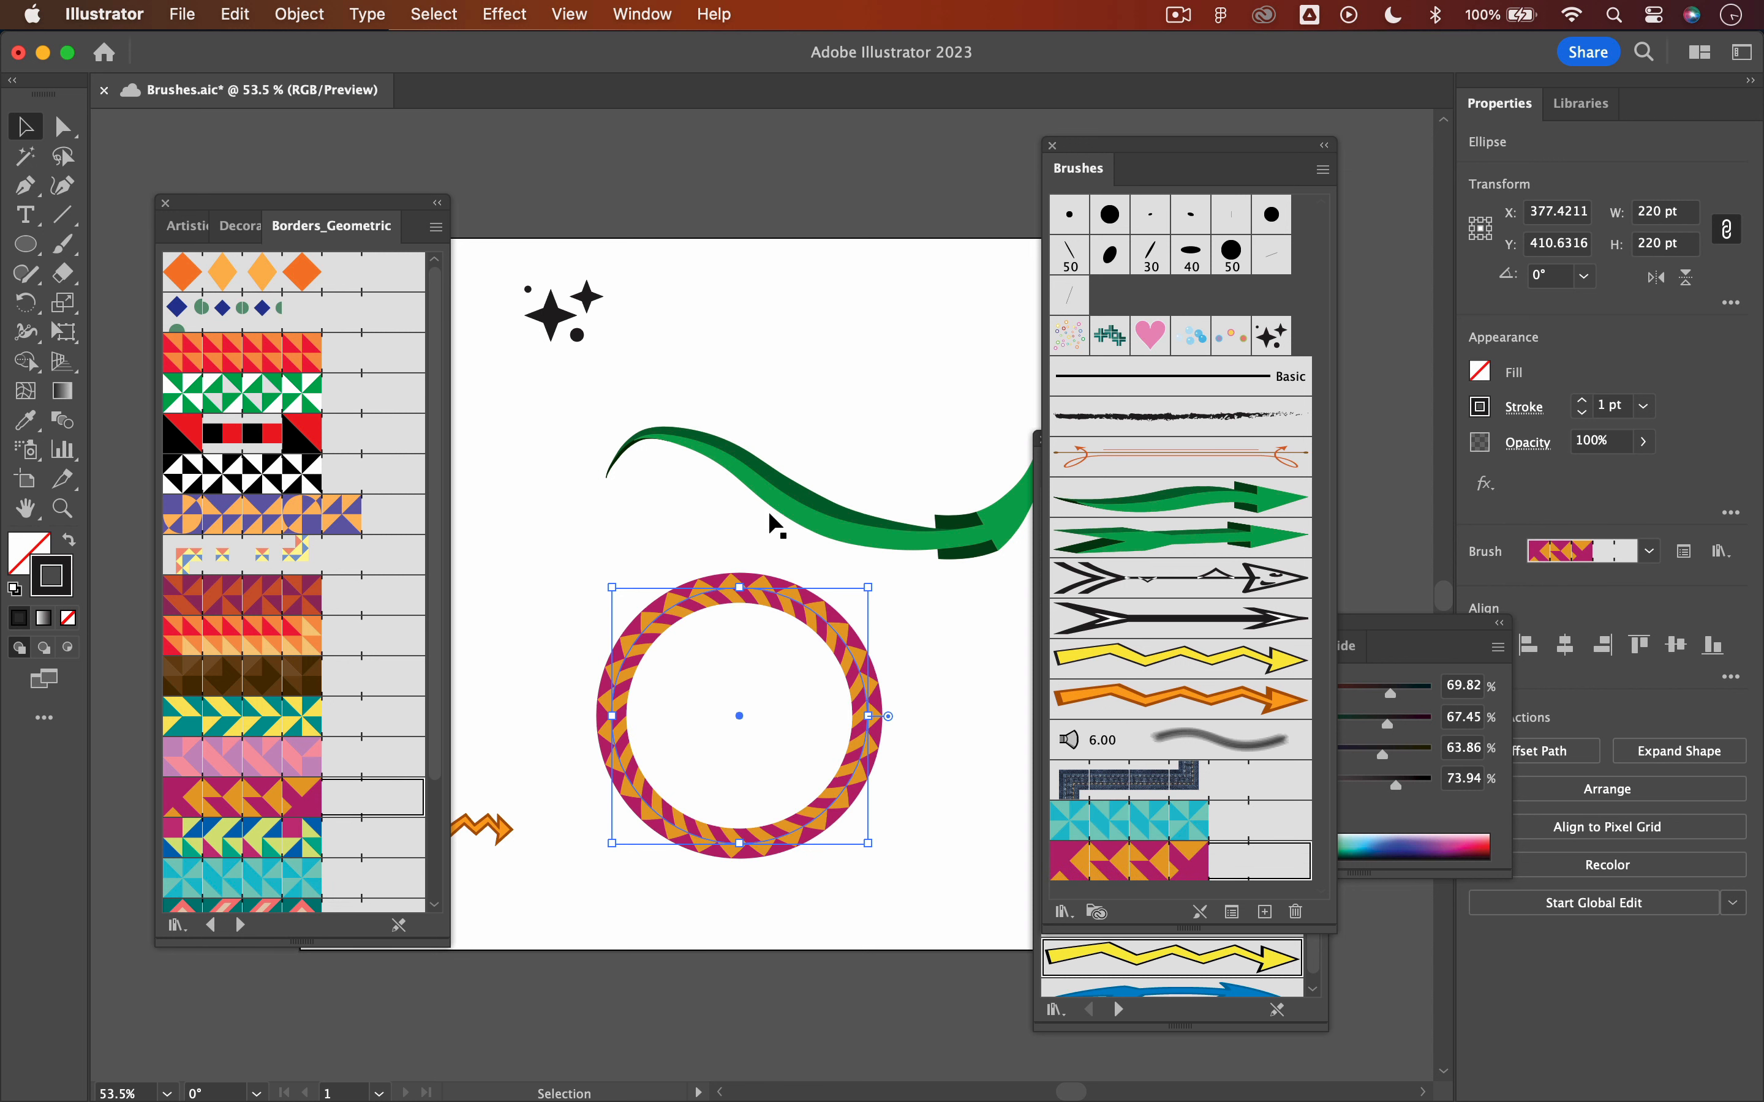
drag(816, 517, 724, 503)
click(279, 525)
scroll(279, 525, down, 4)
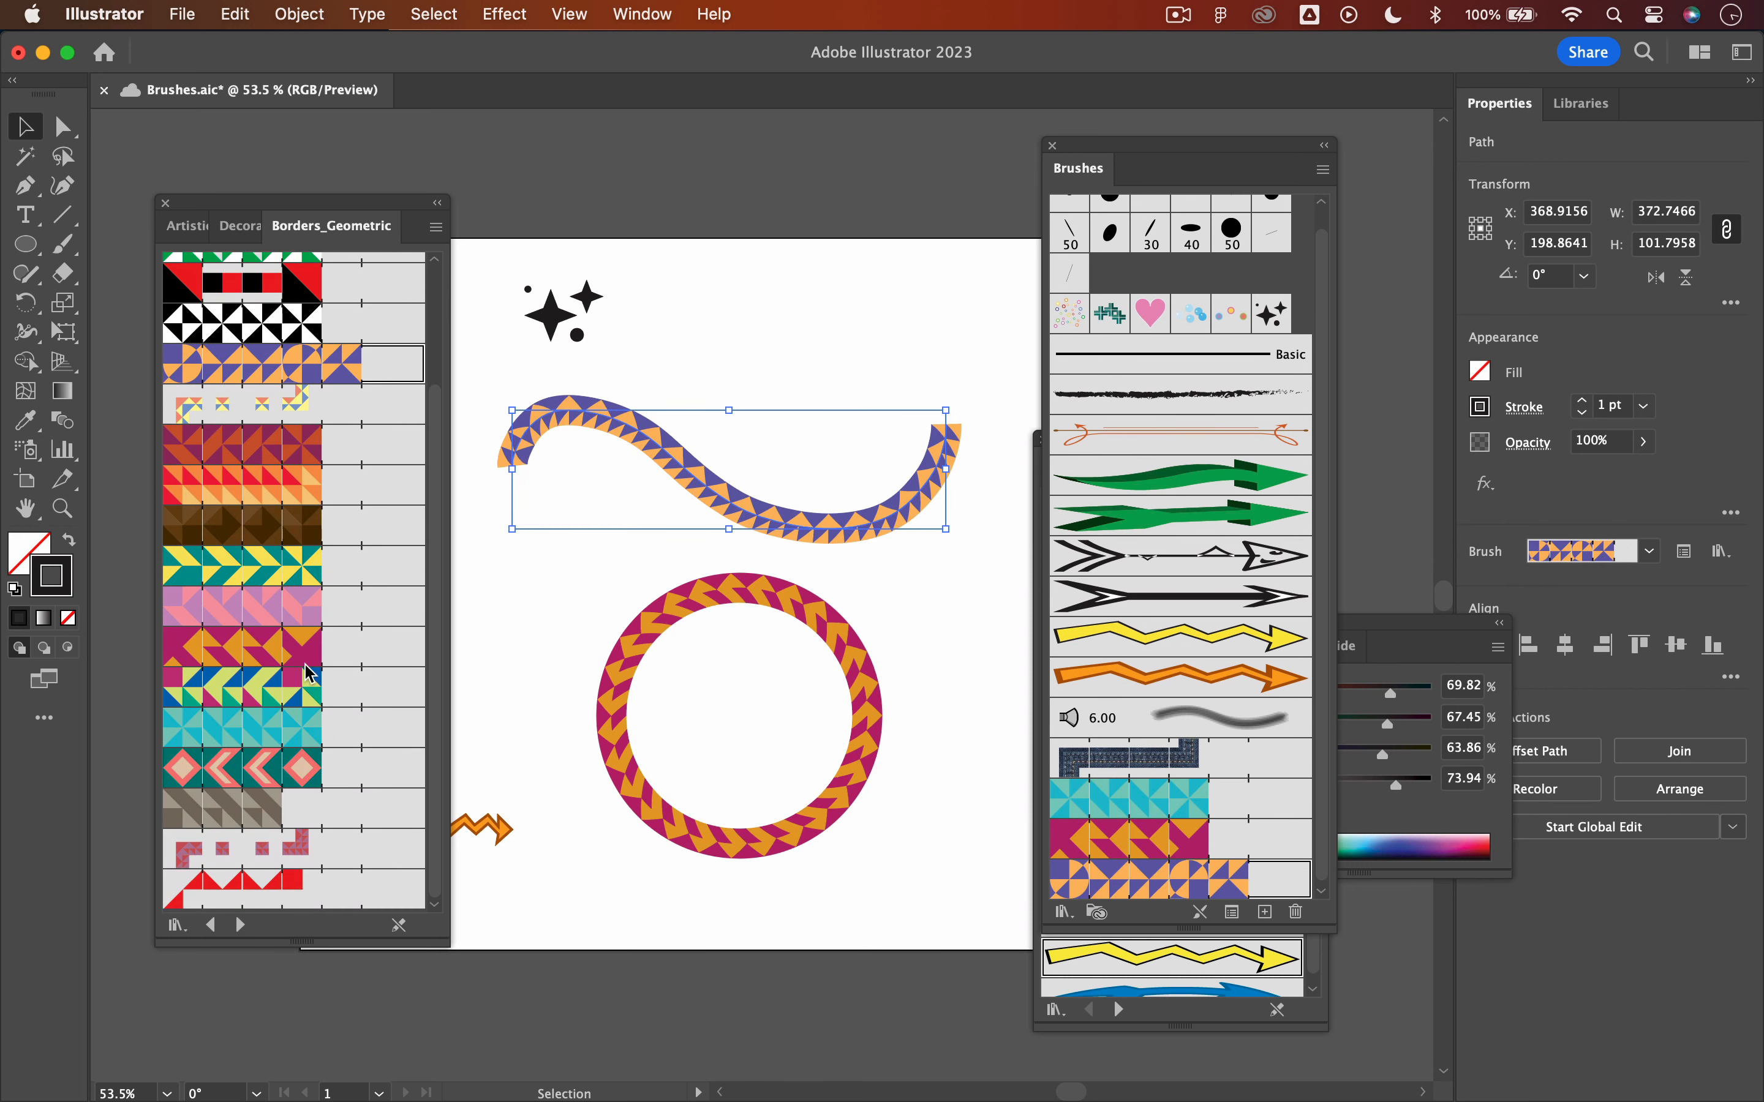
click(252, 771)
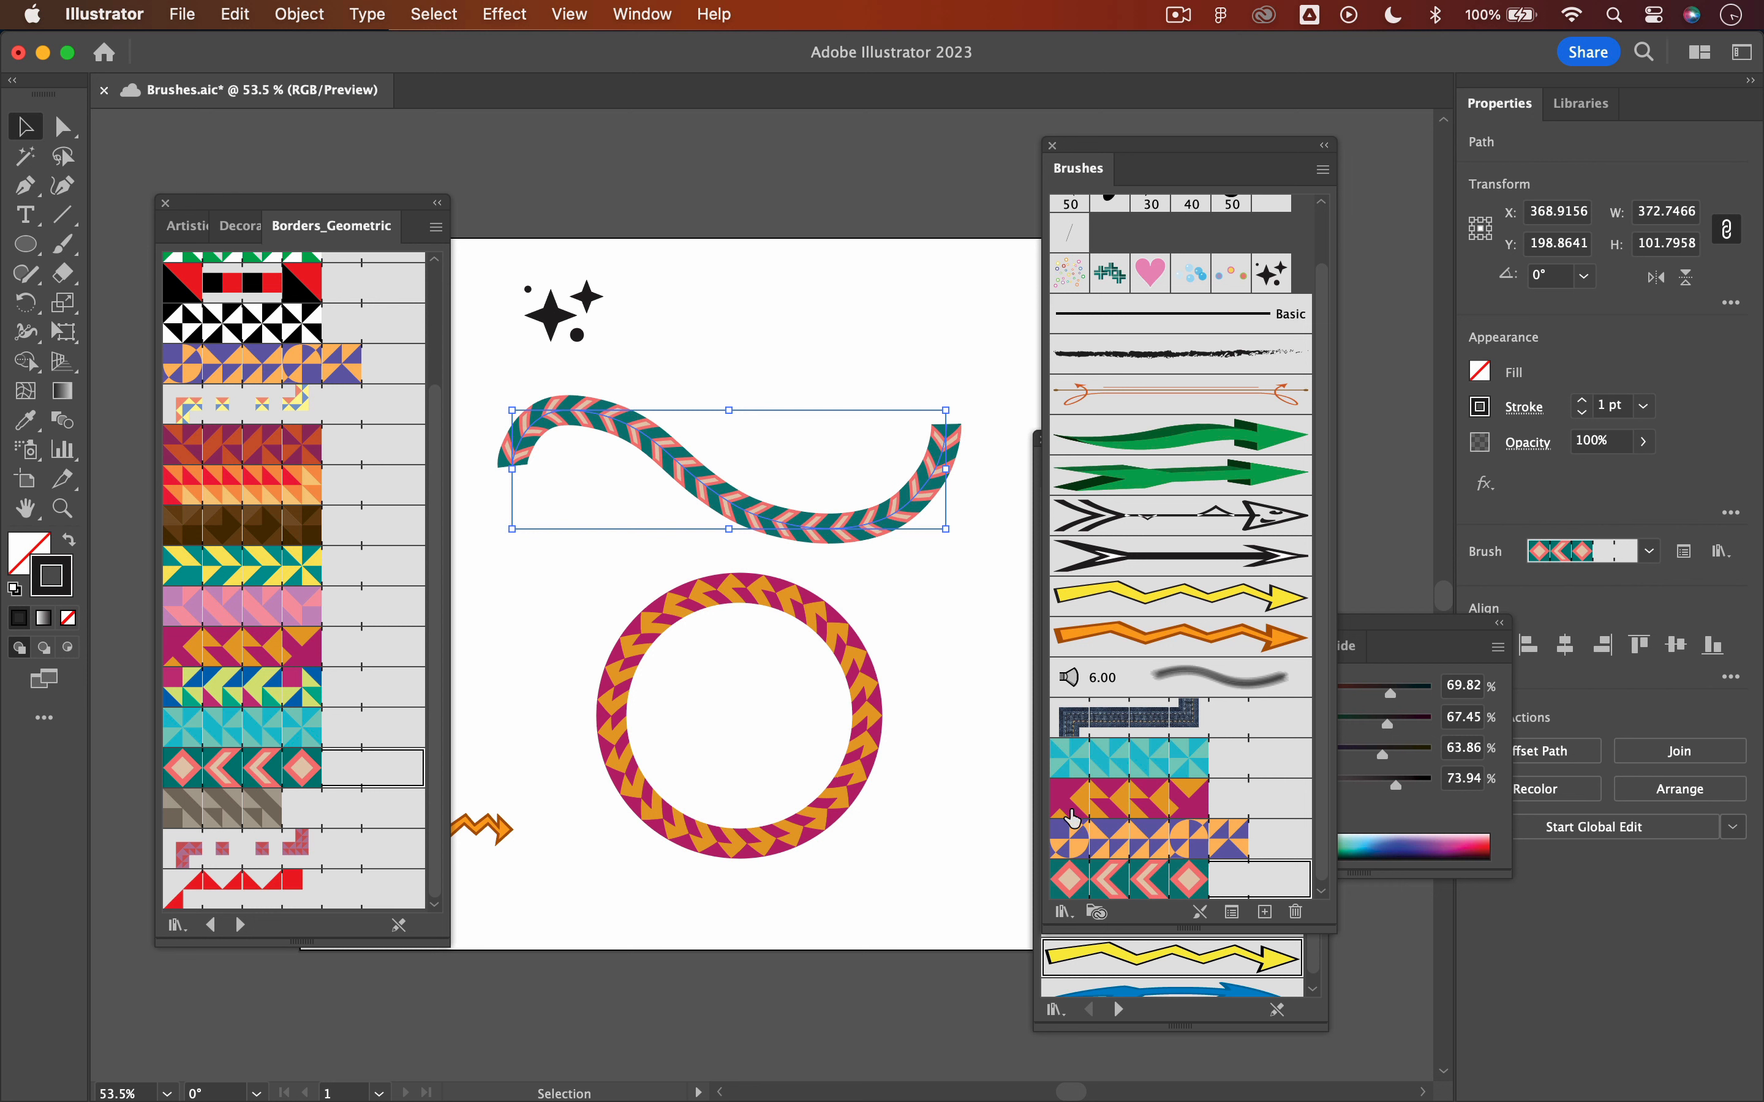
In the teal and pink chevron brush's options, try the Auto-Centered outer corner tile and settle on Auto-Overlap
double_click(1128, 886)
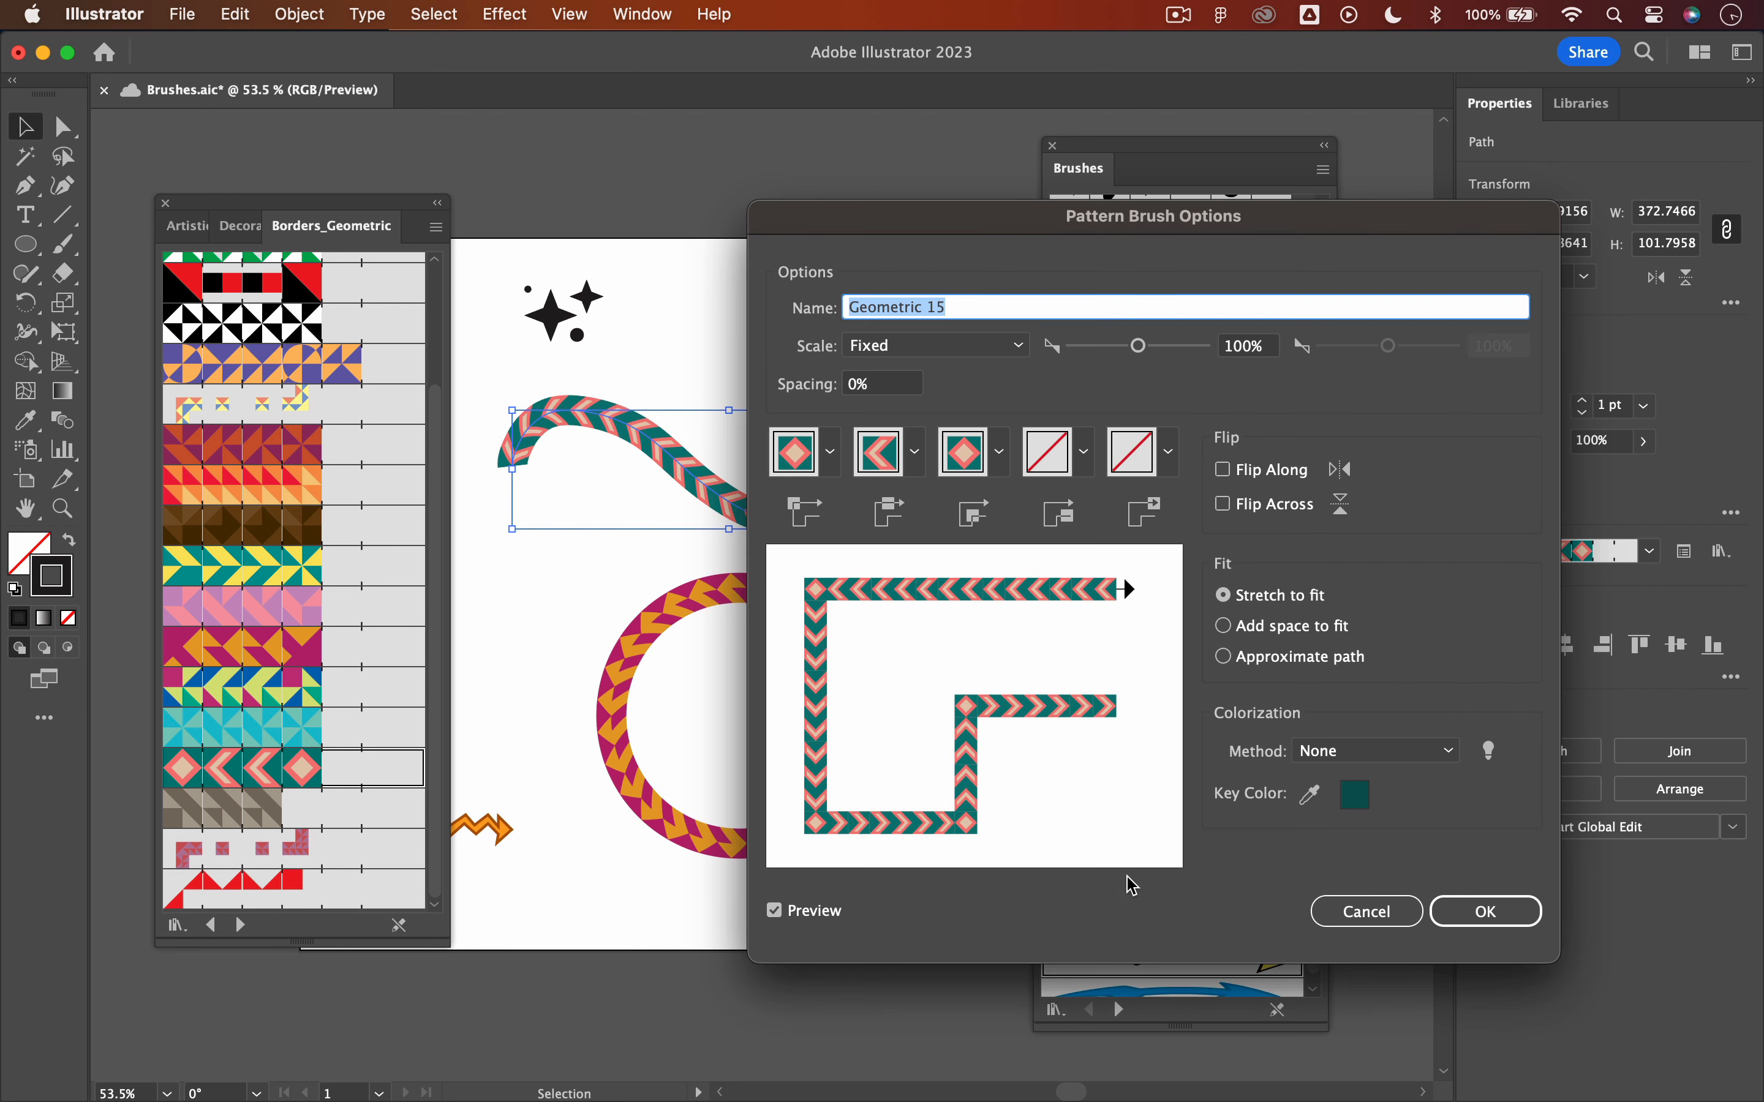
mouse_move(1035, 226)
mouse_down()
mouse_move(1076, 225)
mouse_move(1104, 154)
mouse_up()
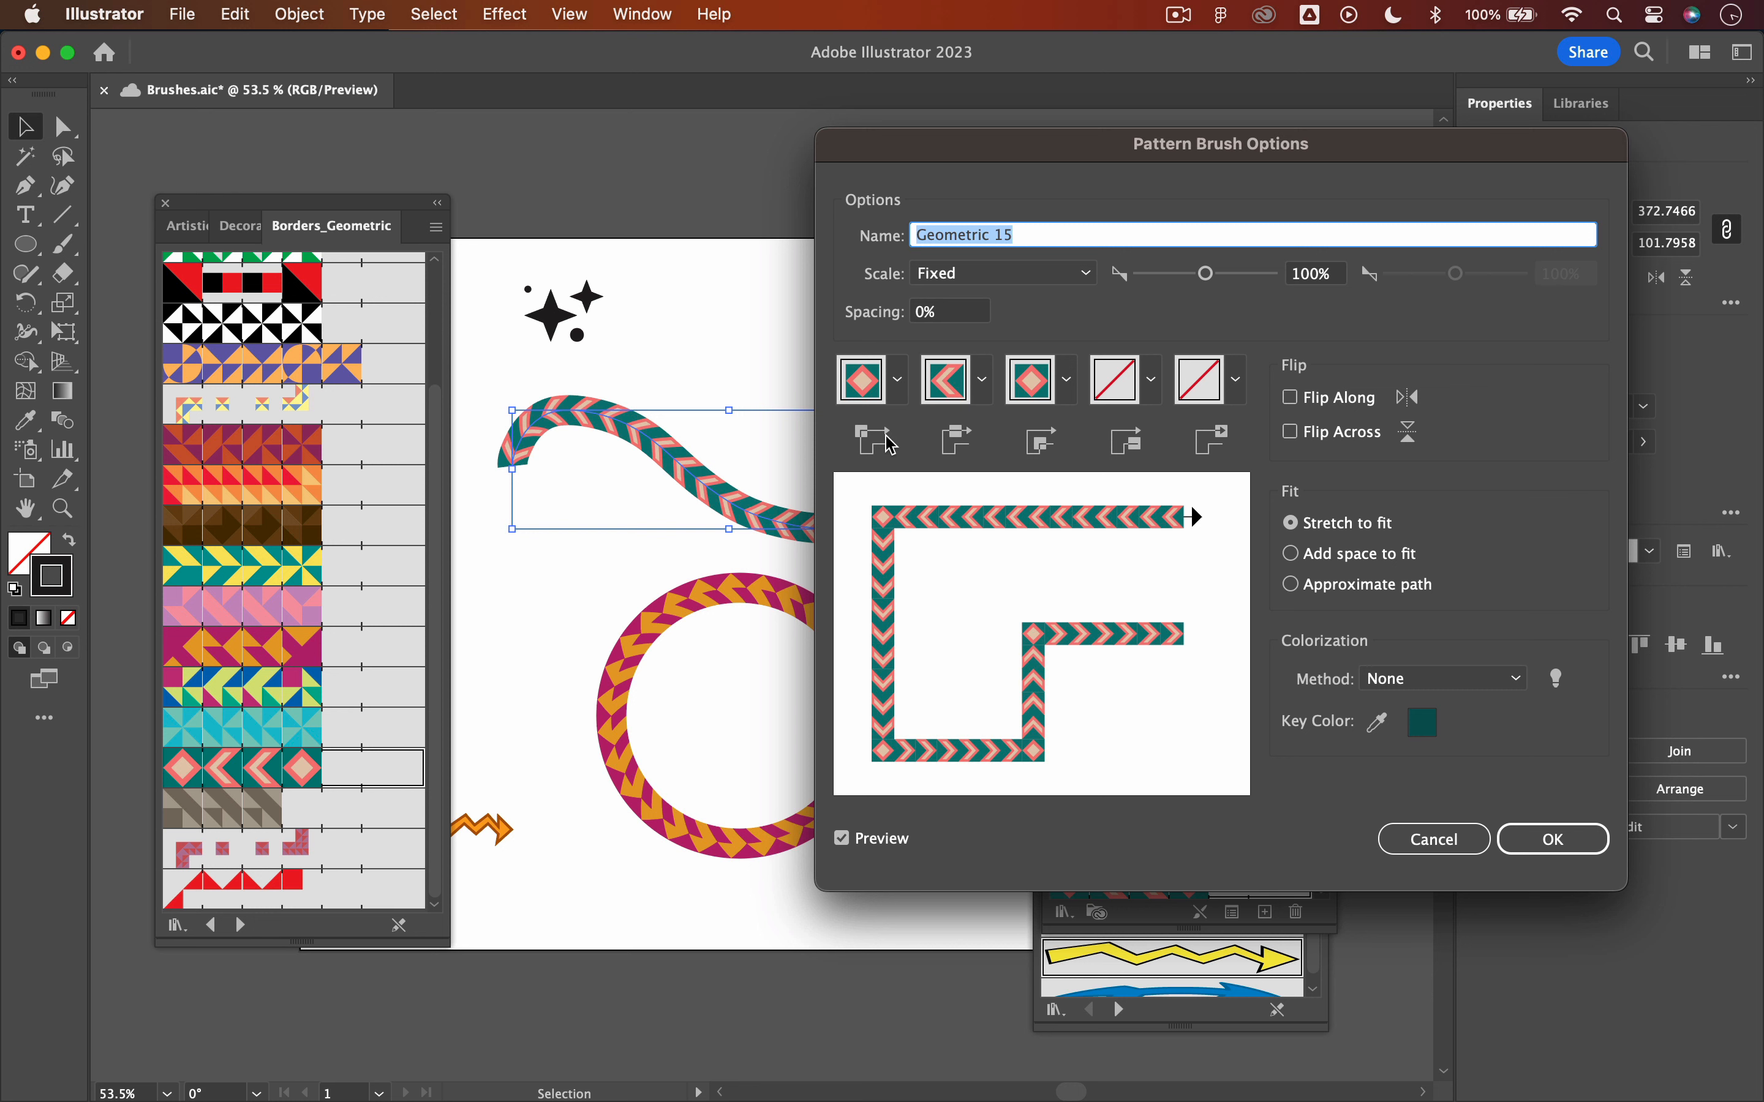
click(904, 392)
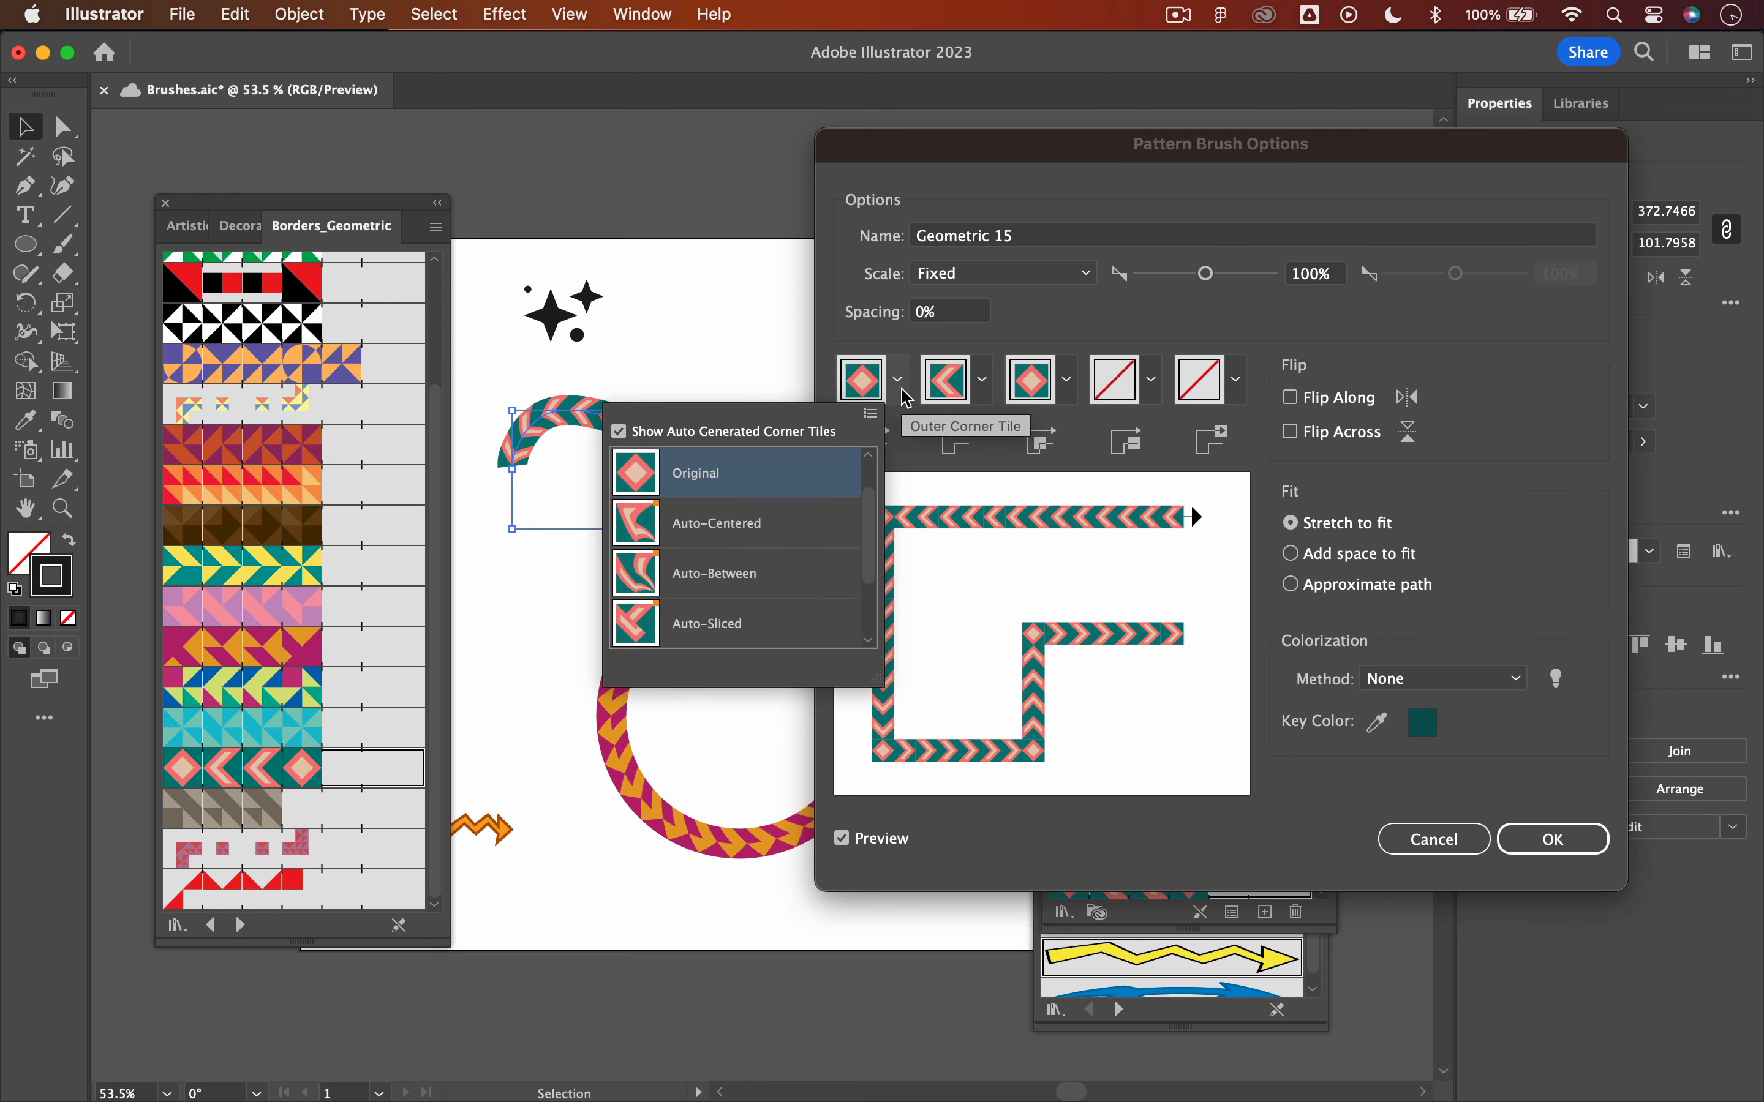
click(800, 526)
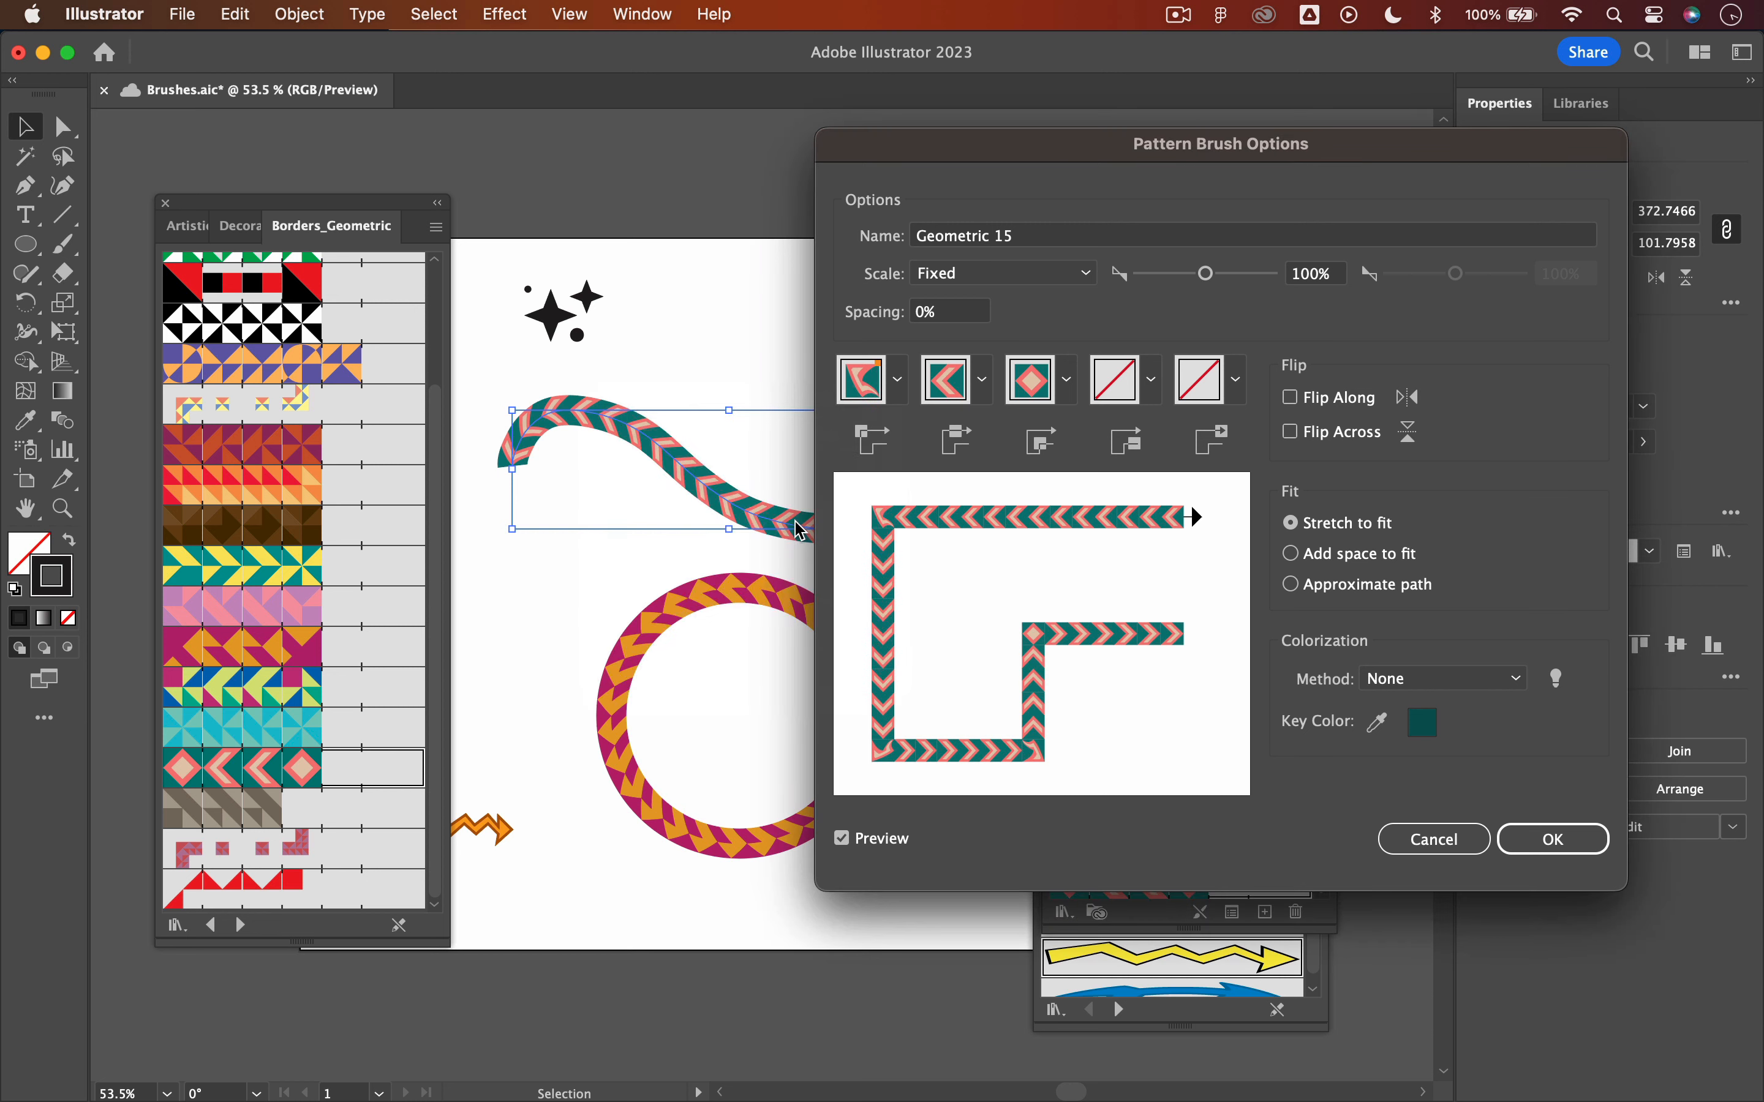
click(902, 385)
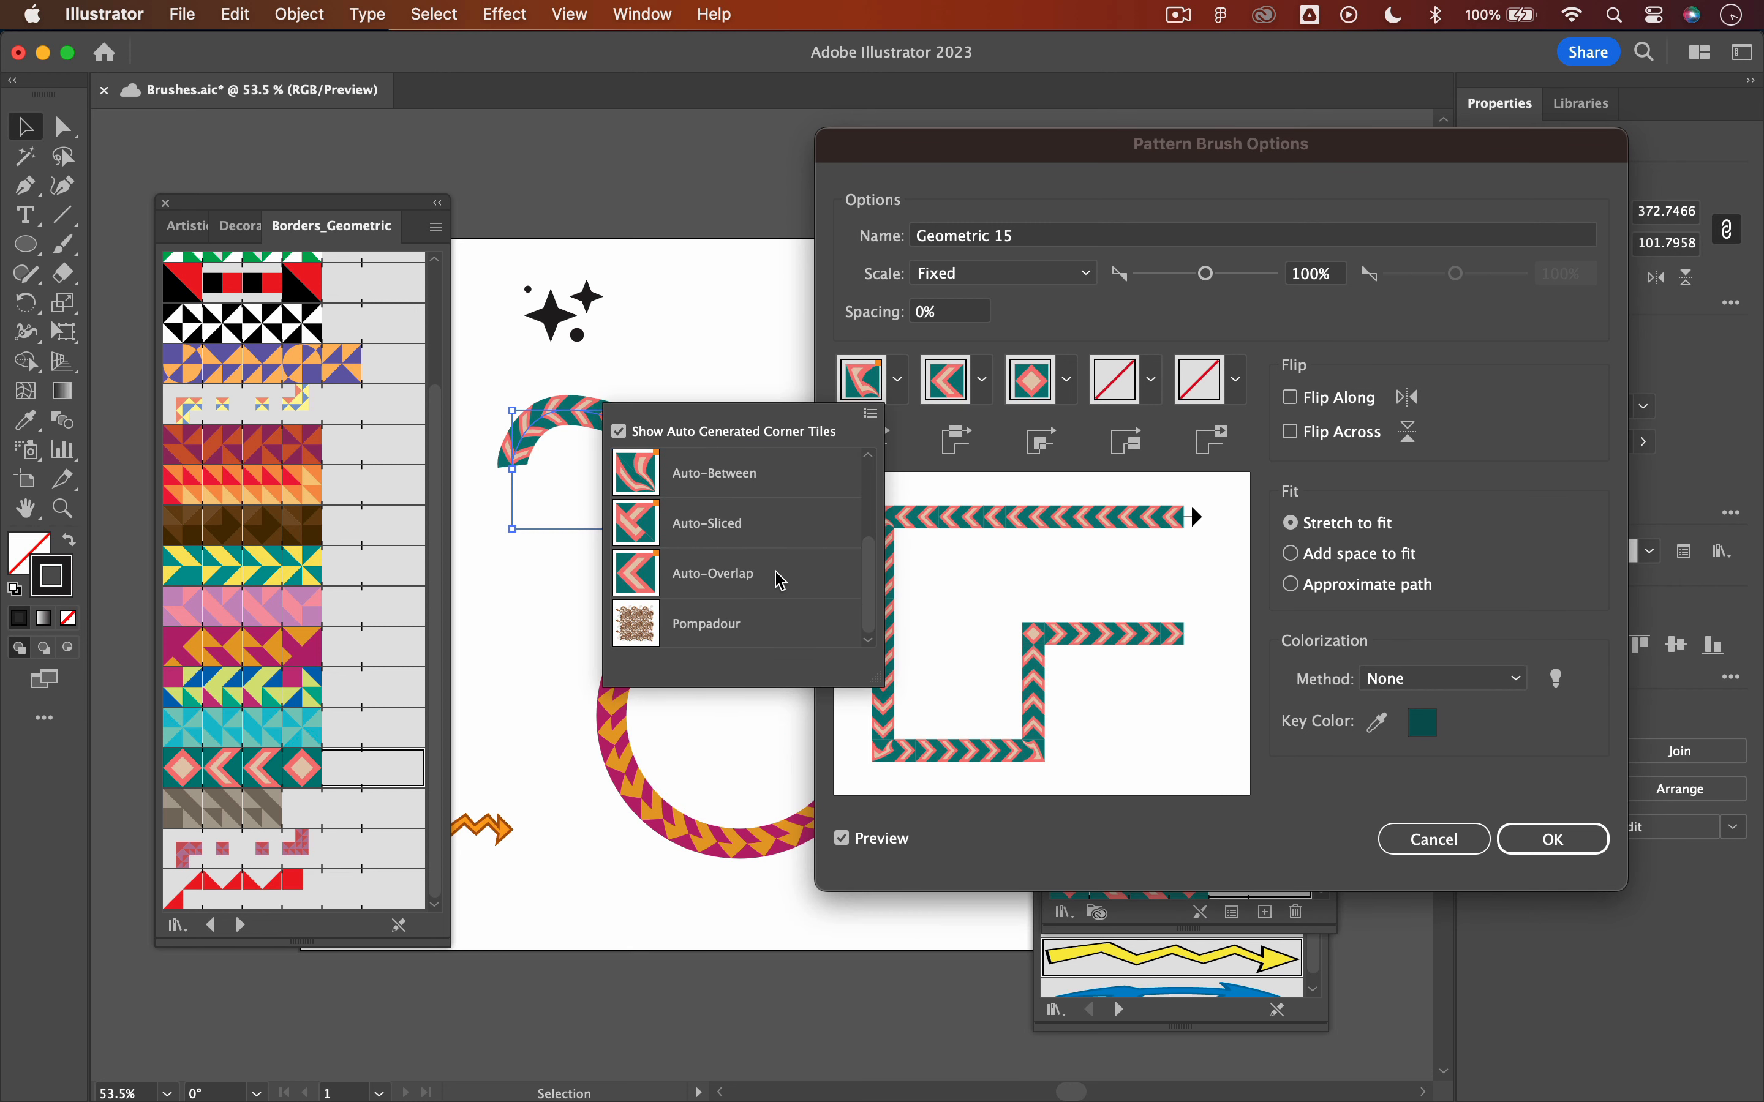
click(775, 578)
Give the chevron brush an auto-generated curved inner corner tile and apply the changes to the existing strokes
click(983, 379)
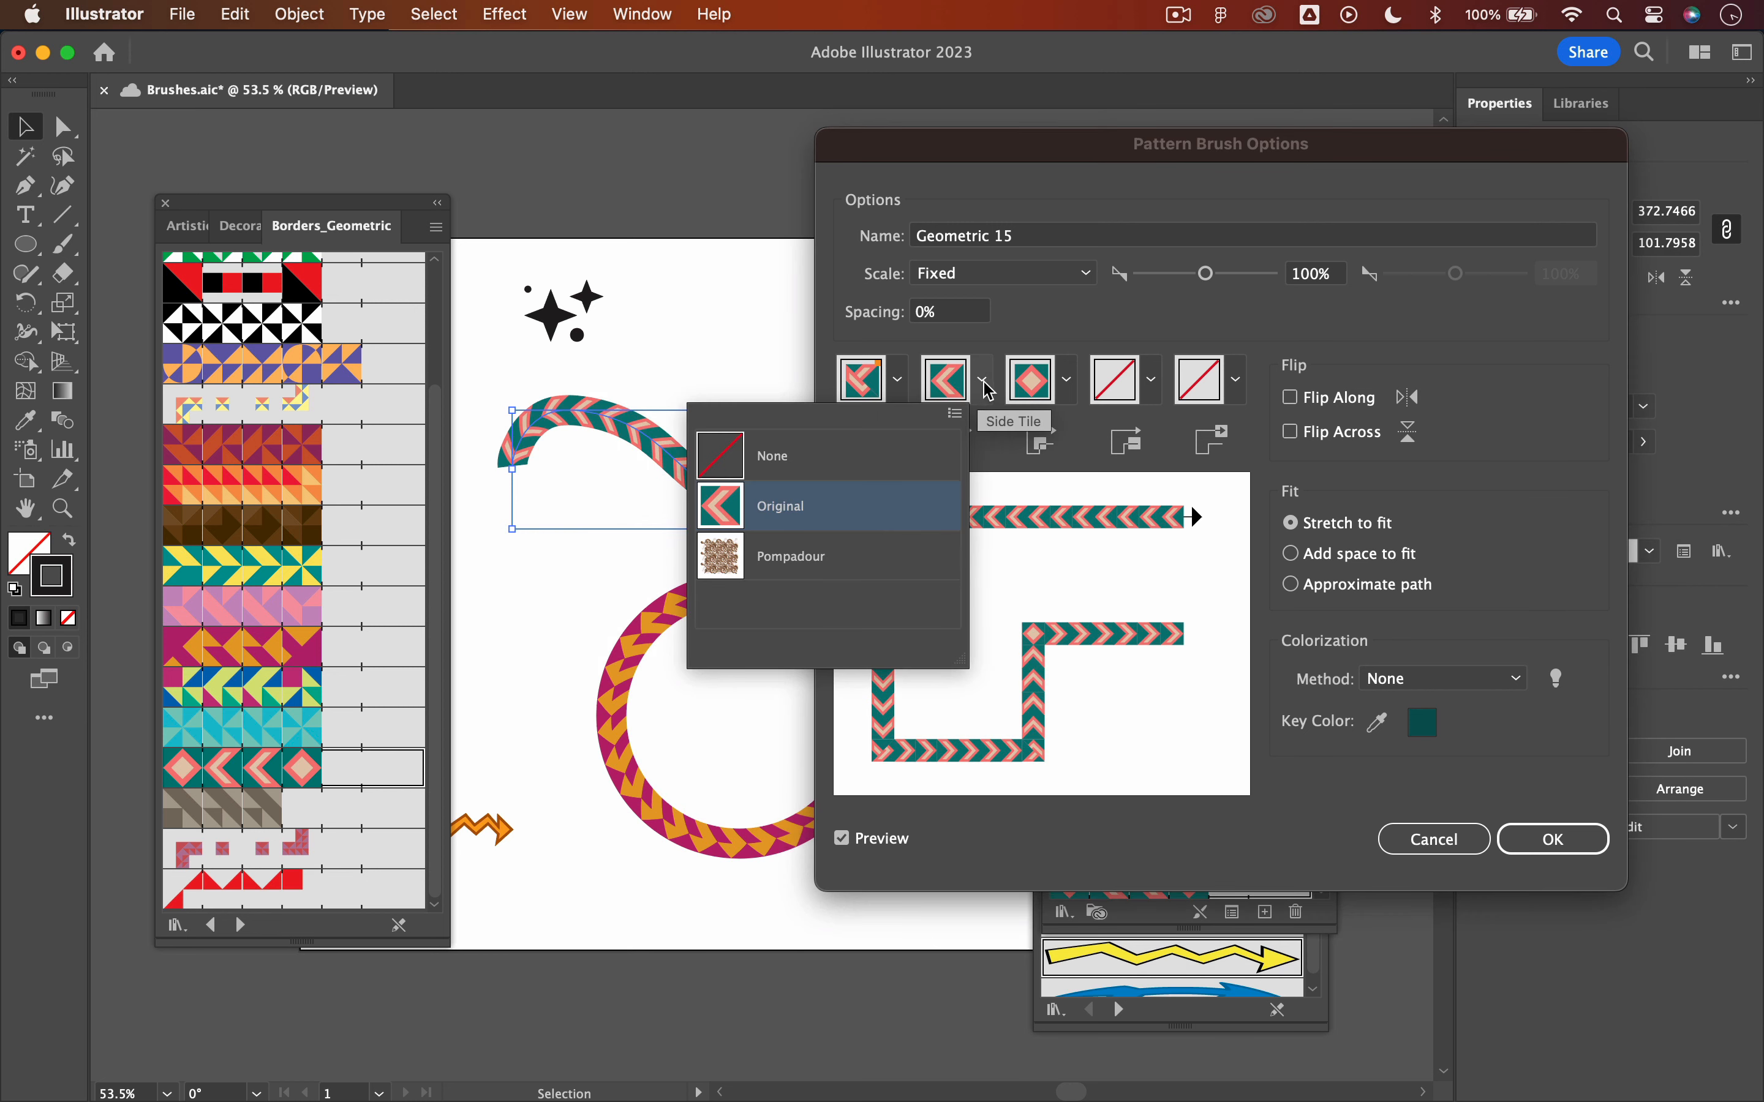
click(1067, 379)
click(874, 576)
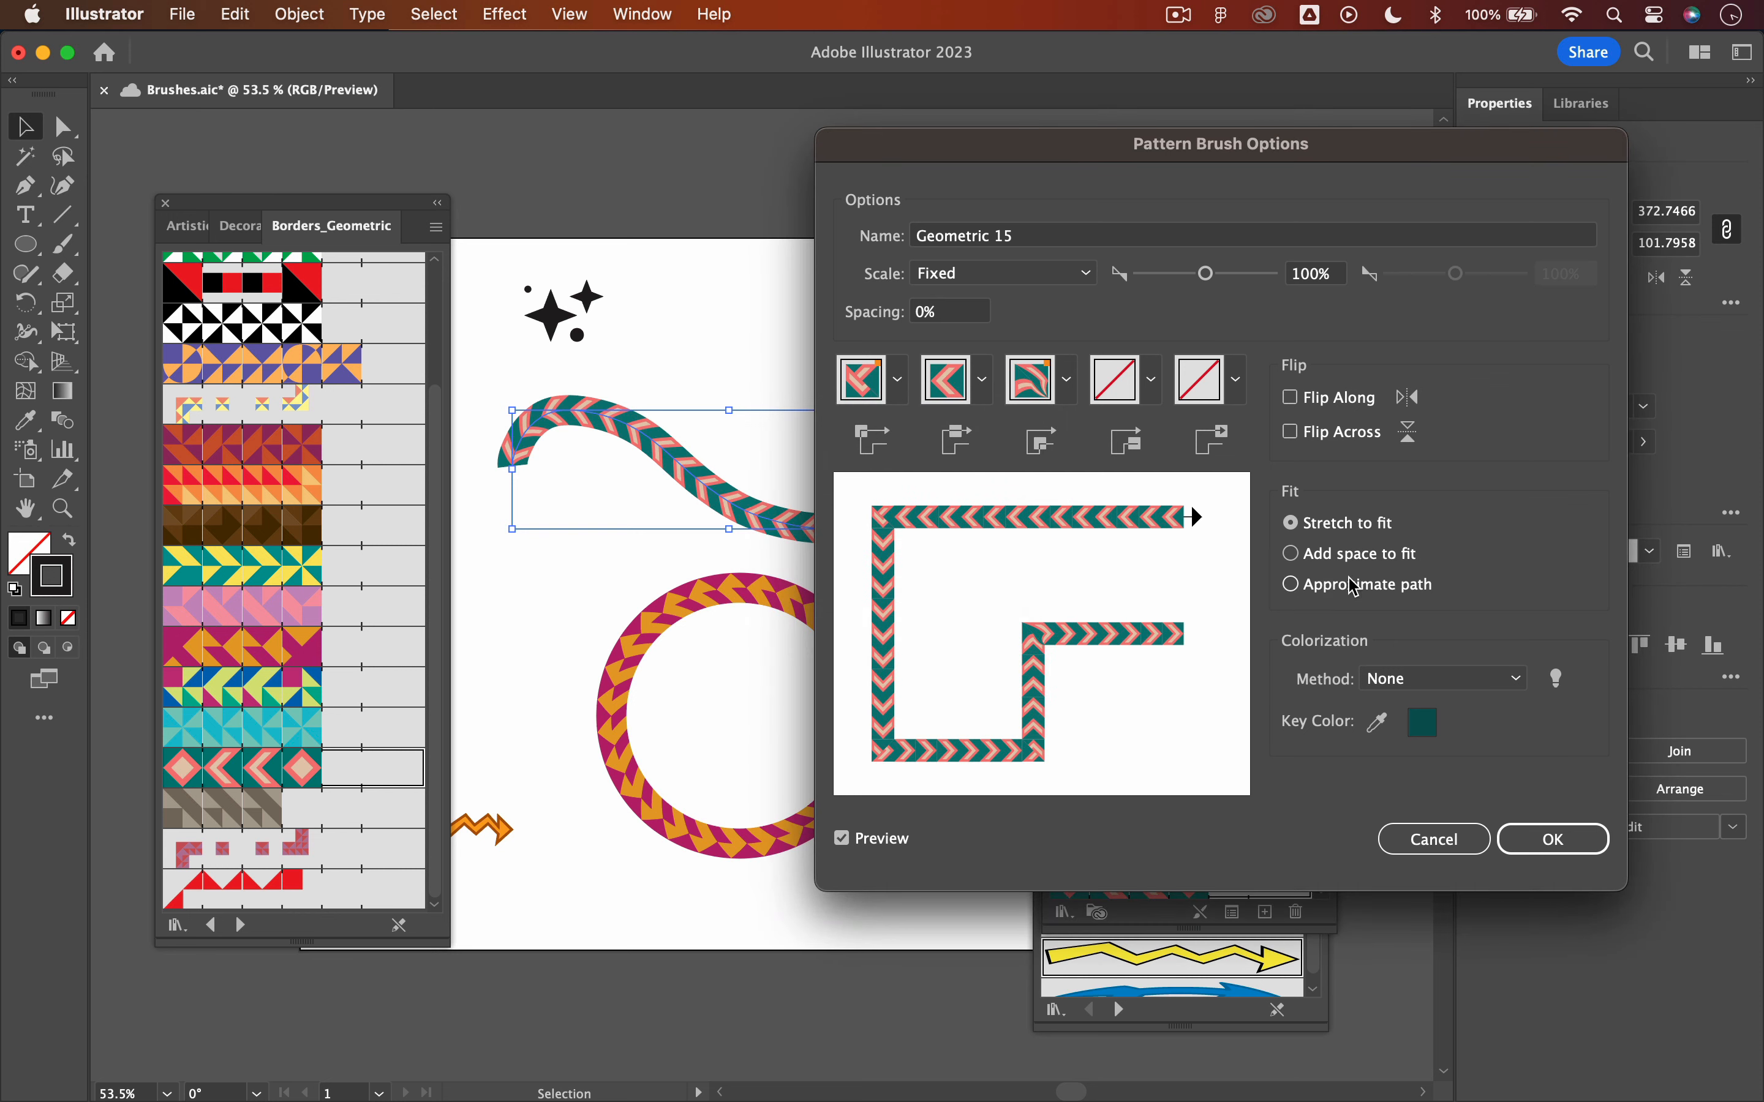
click(1551, 840)
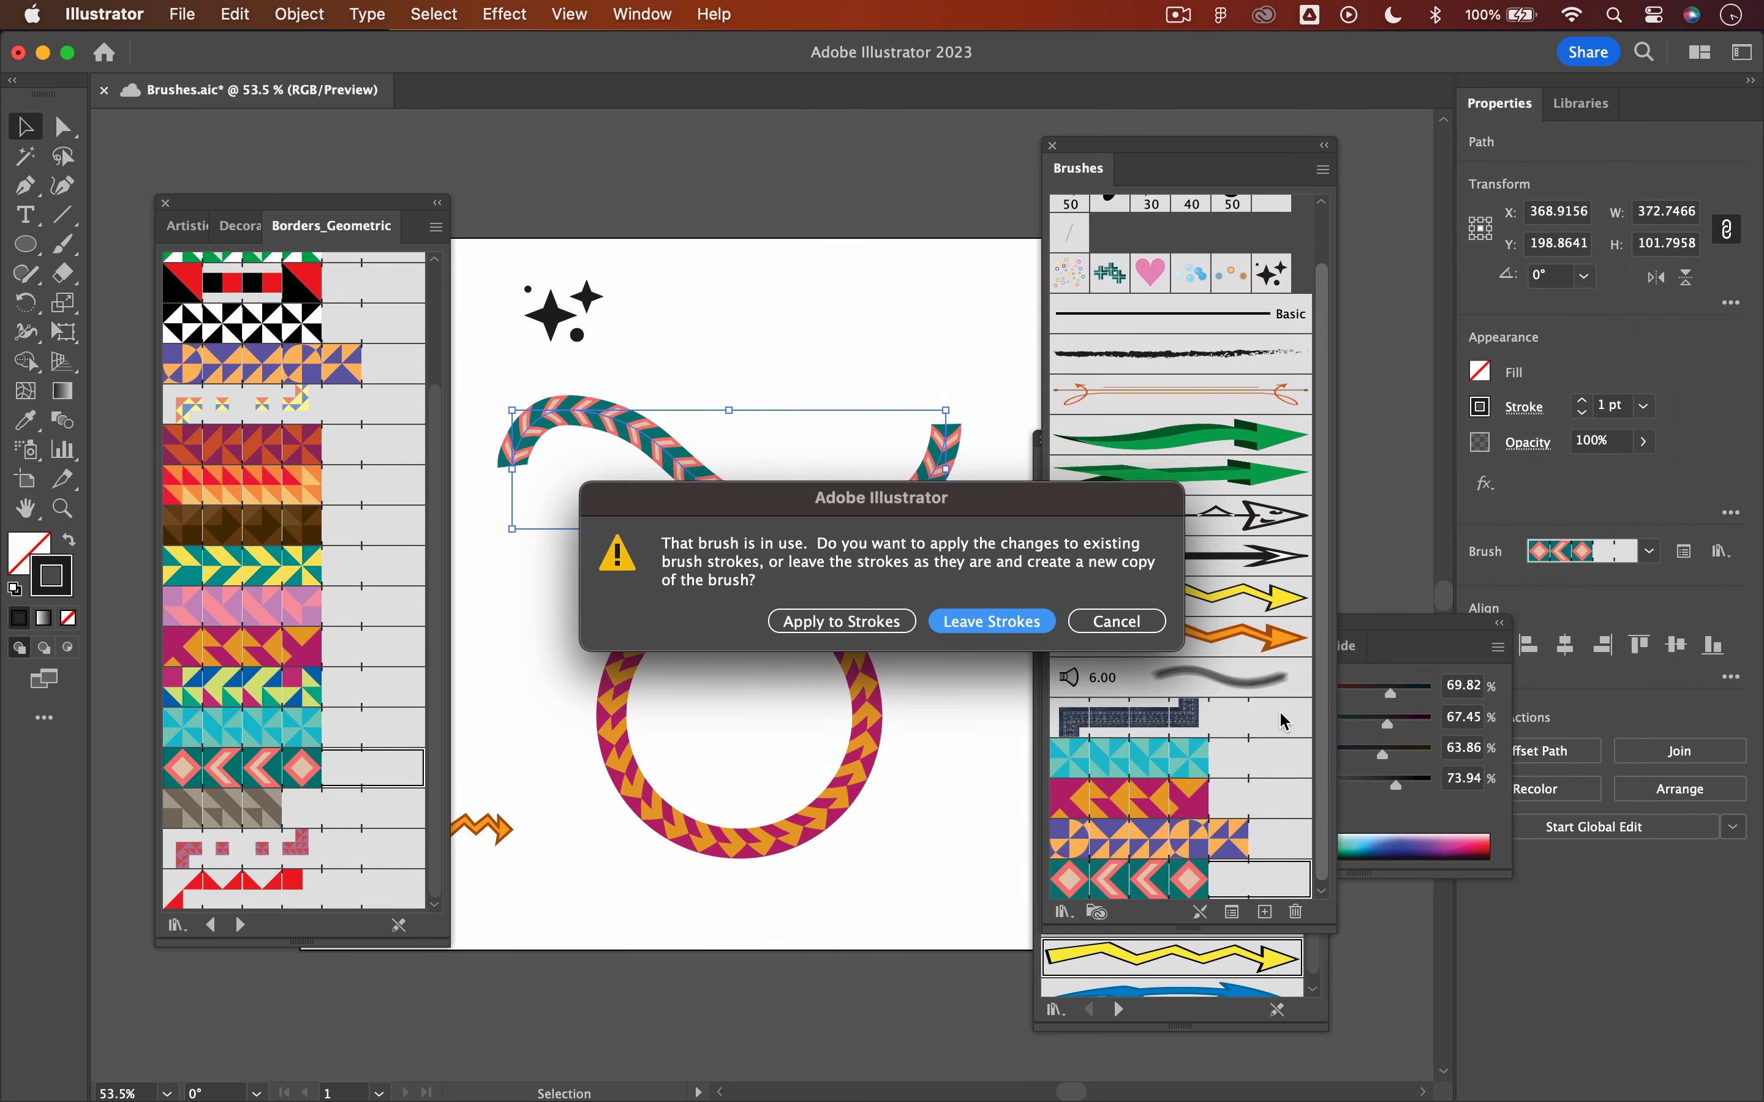
click(852, 621)
Place the black and white triangle border brush on the artboard as artwork above the wavy path and ungroup it completely
click(665, 281)
mouse_move(237, 336)
mouse_down()
mouse_move(397, 376)
mouse_move(759, 382)
mouse_move(798, 337)
mouse_up()
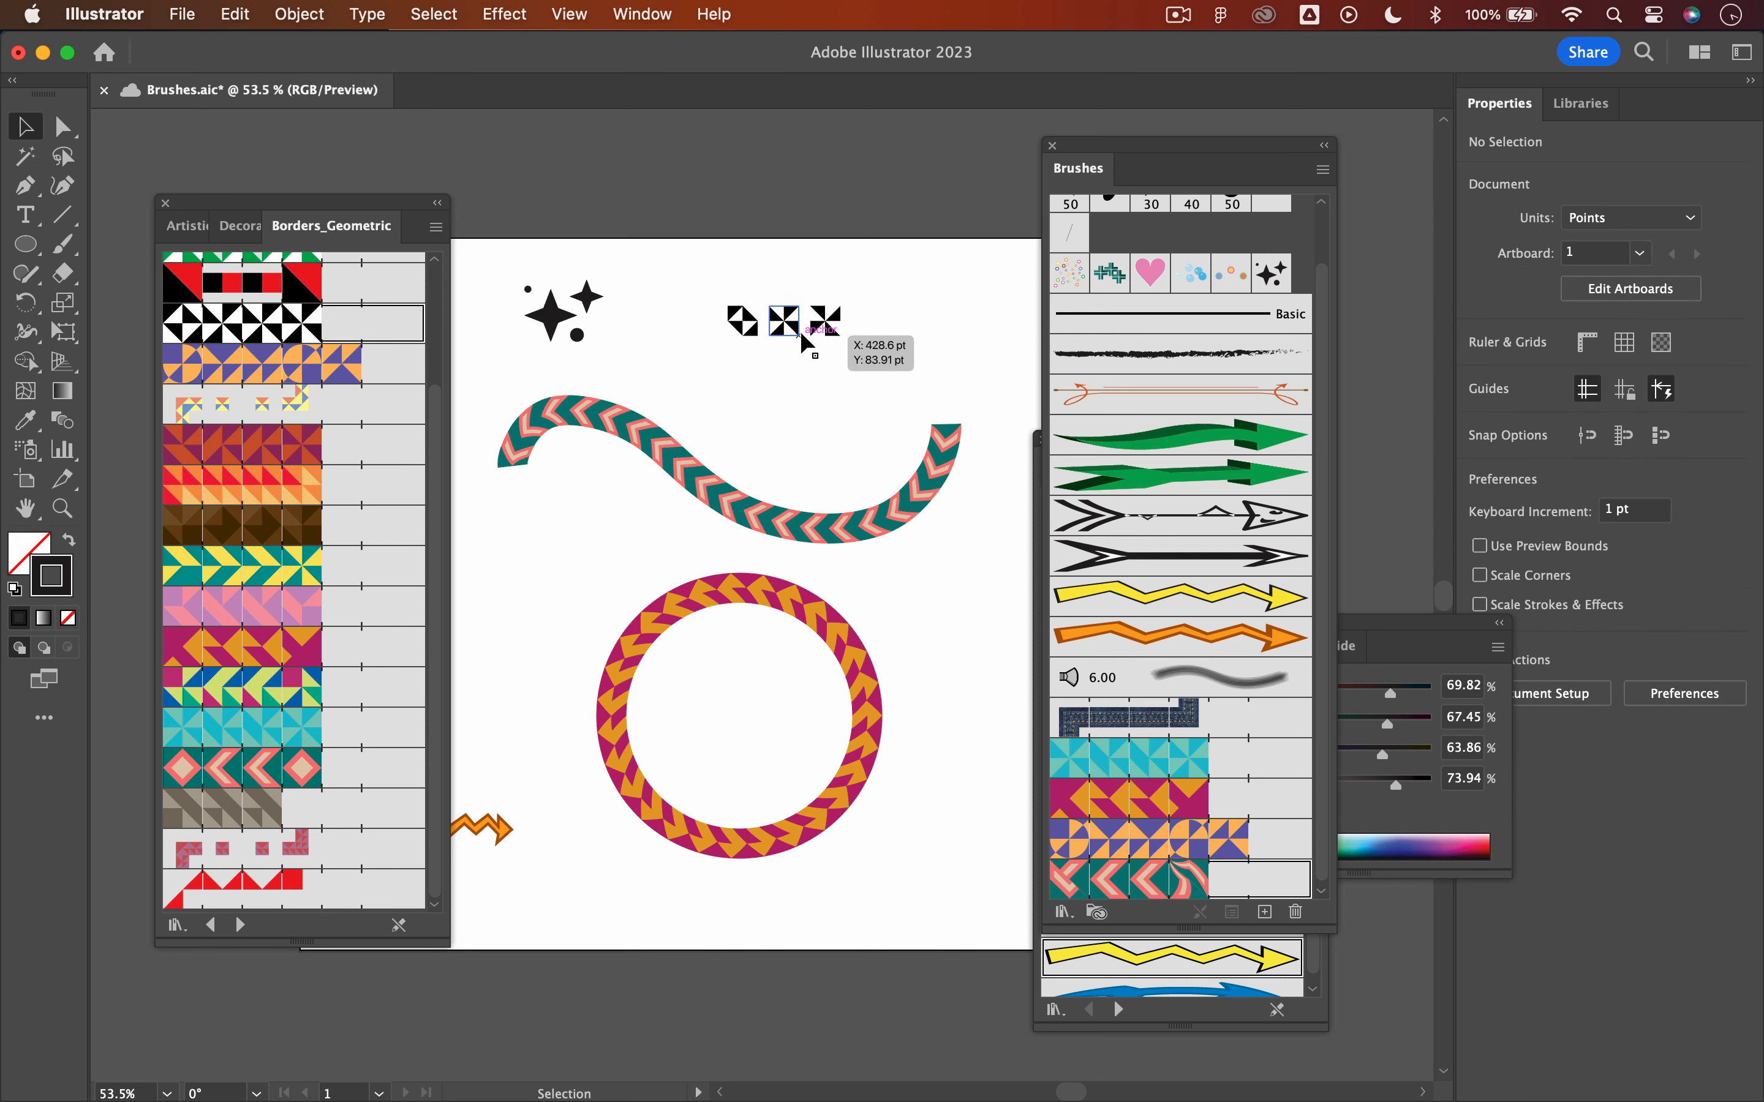
click(302, 23)
click(314, 191)
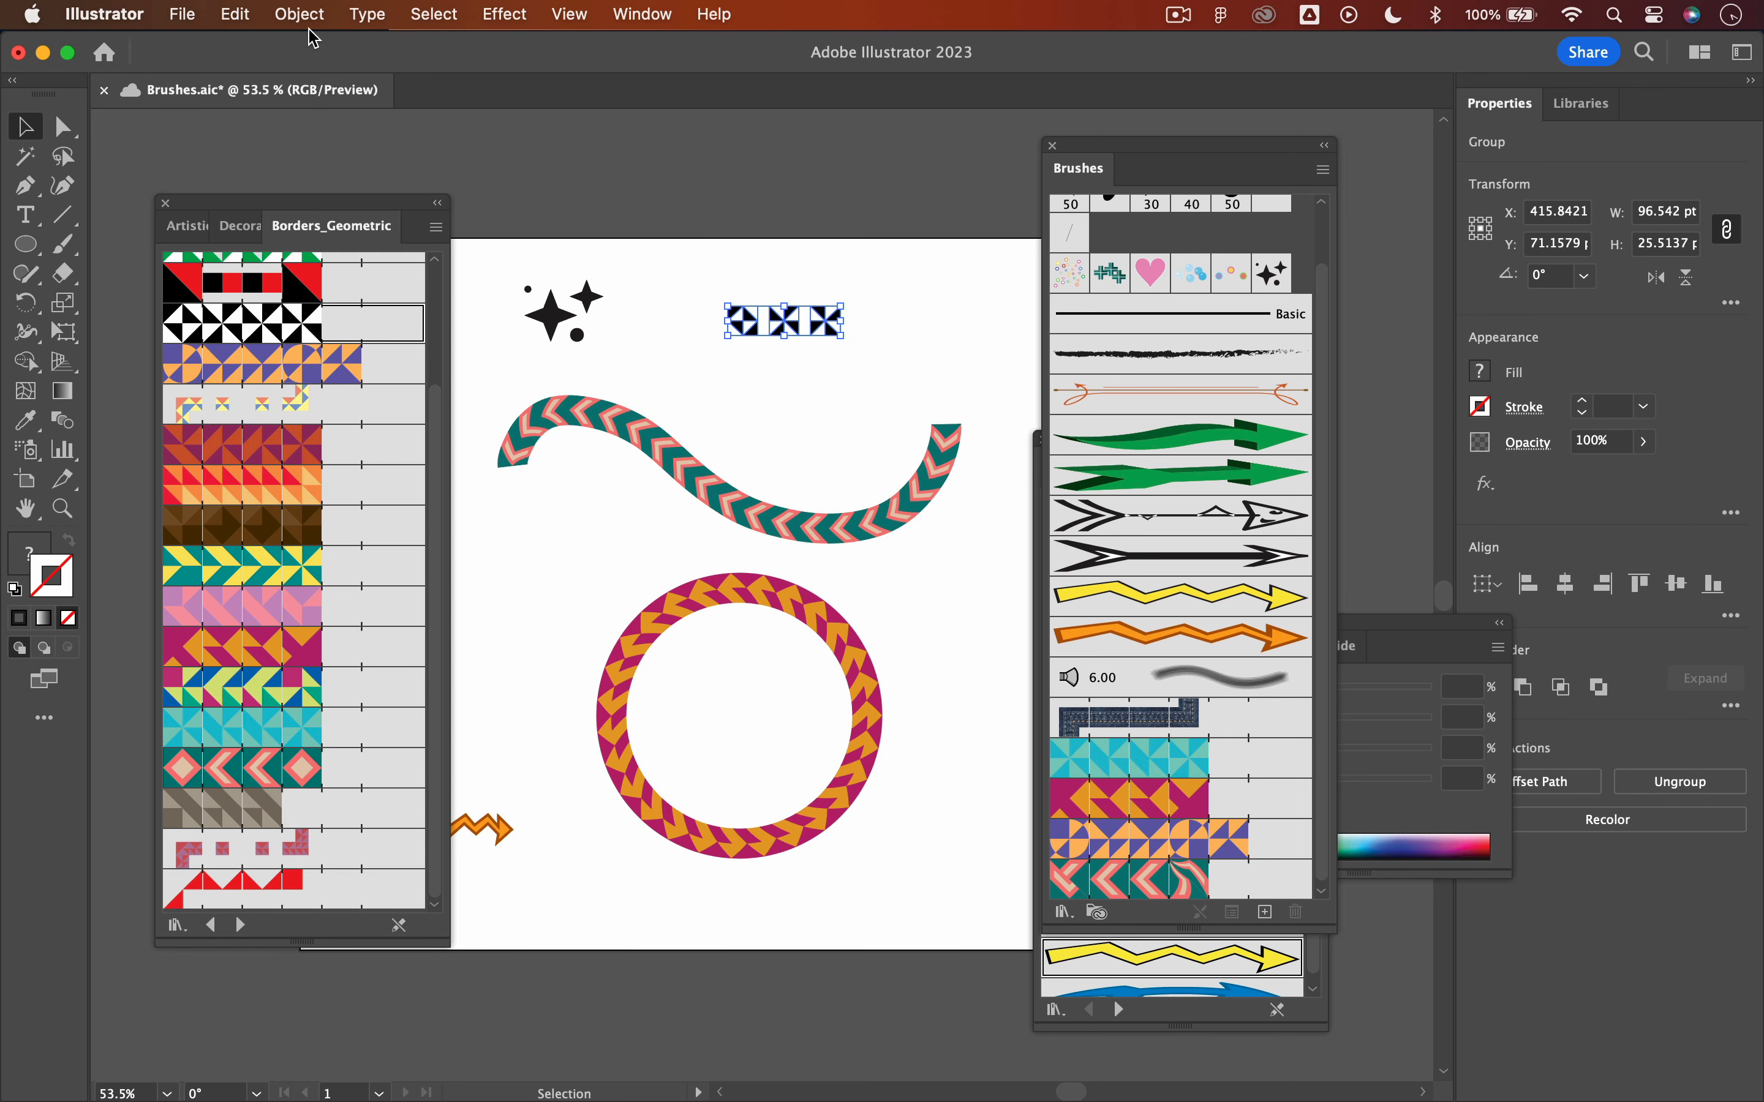
click(313, 22)
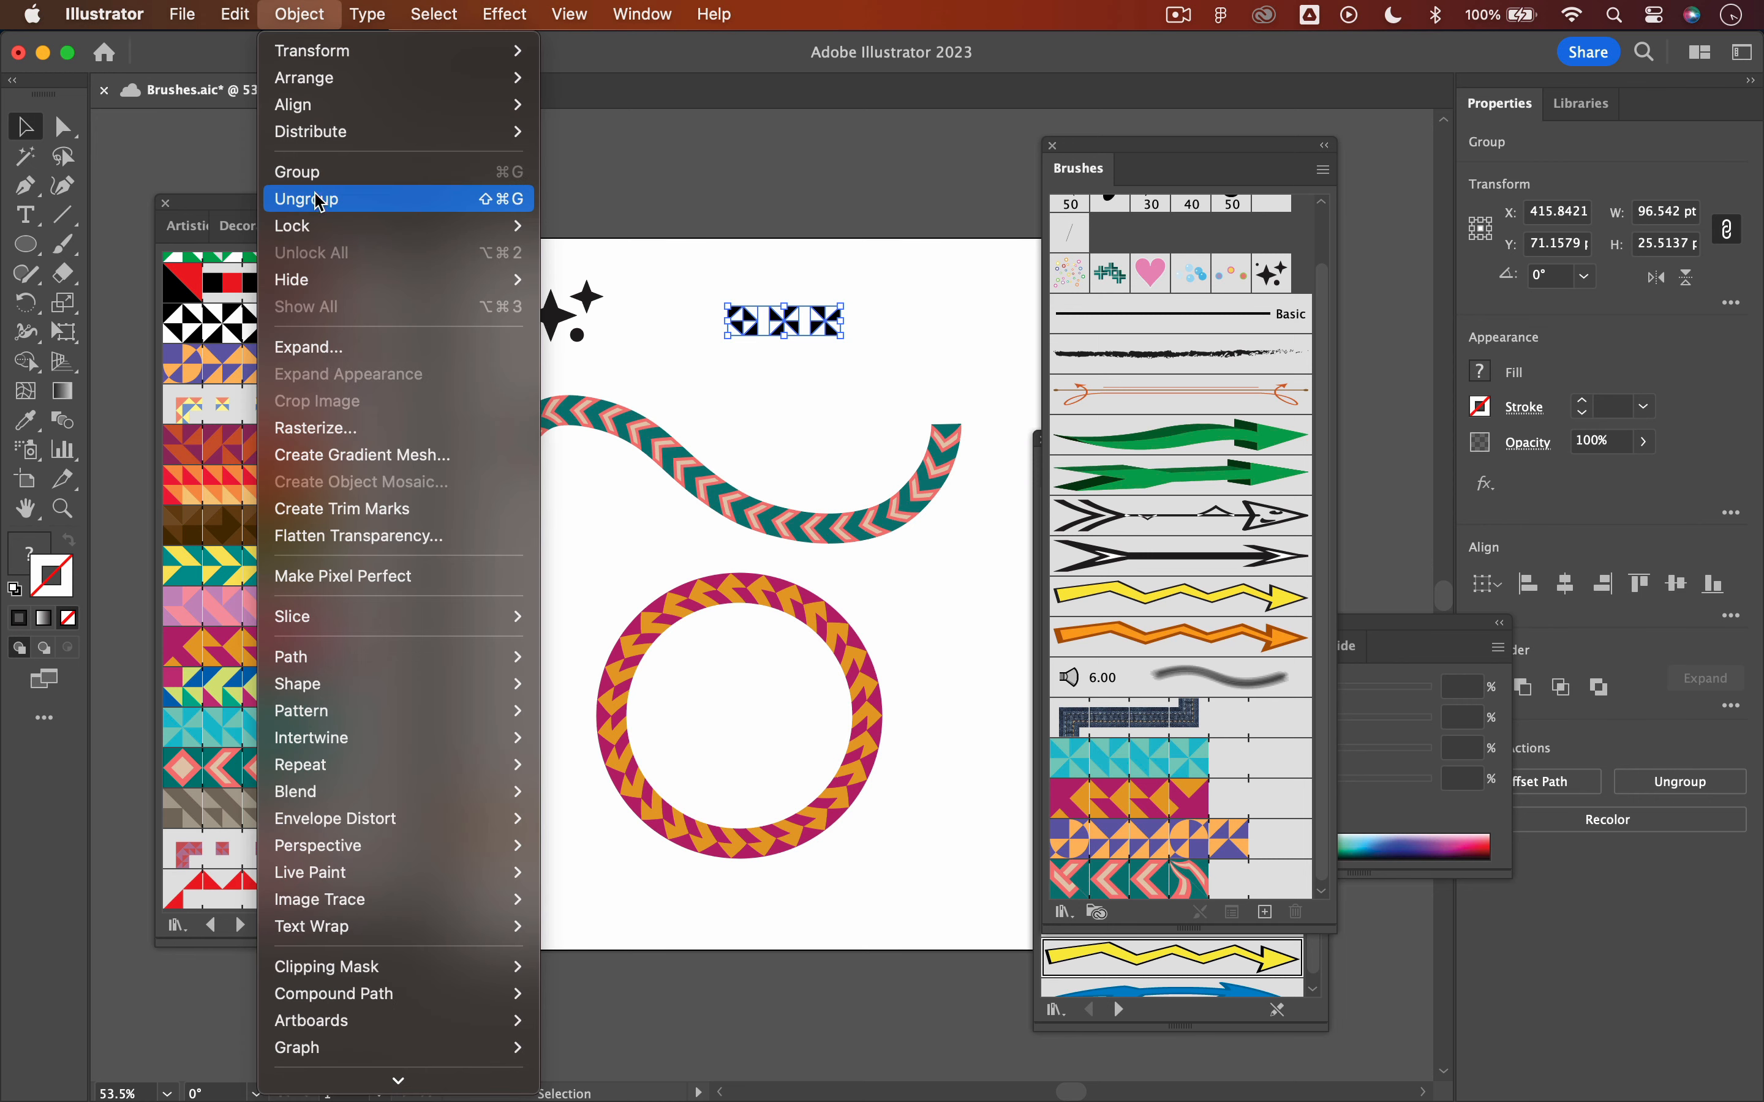
click(318, 199)
click(300, 14)
click(335, 200)
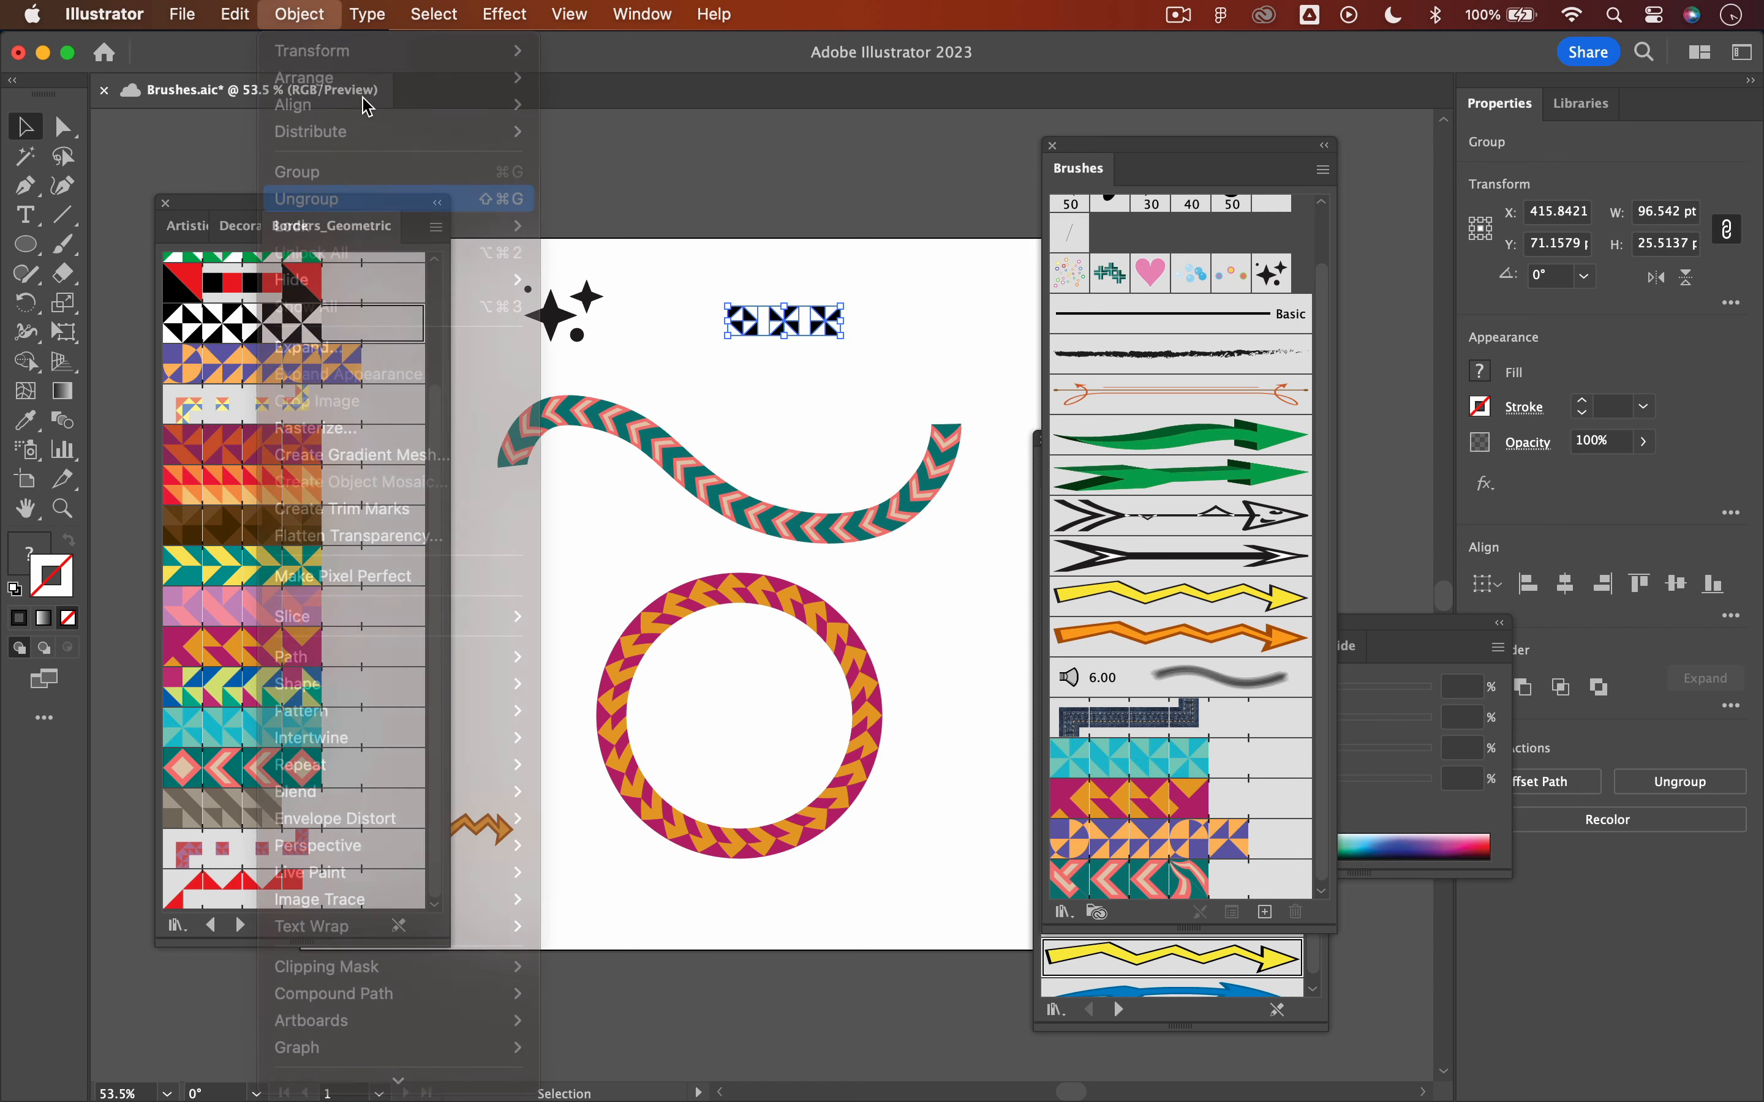
click(311, 15)
click(844, 271)
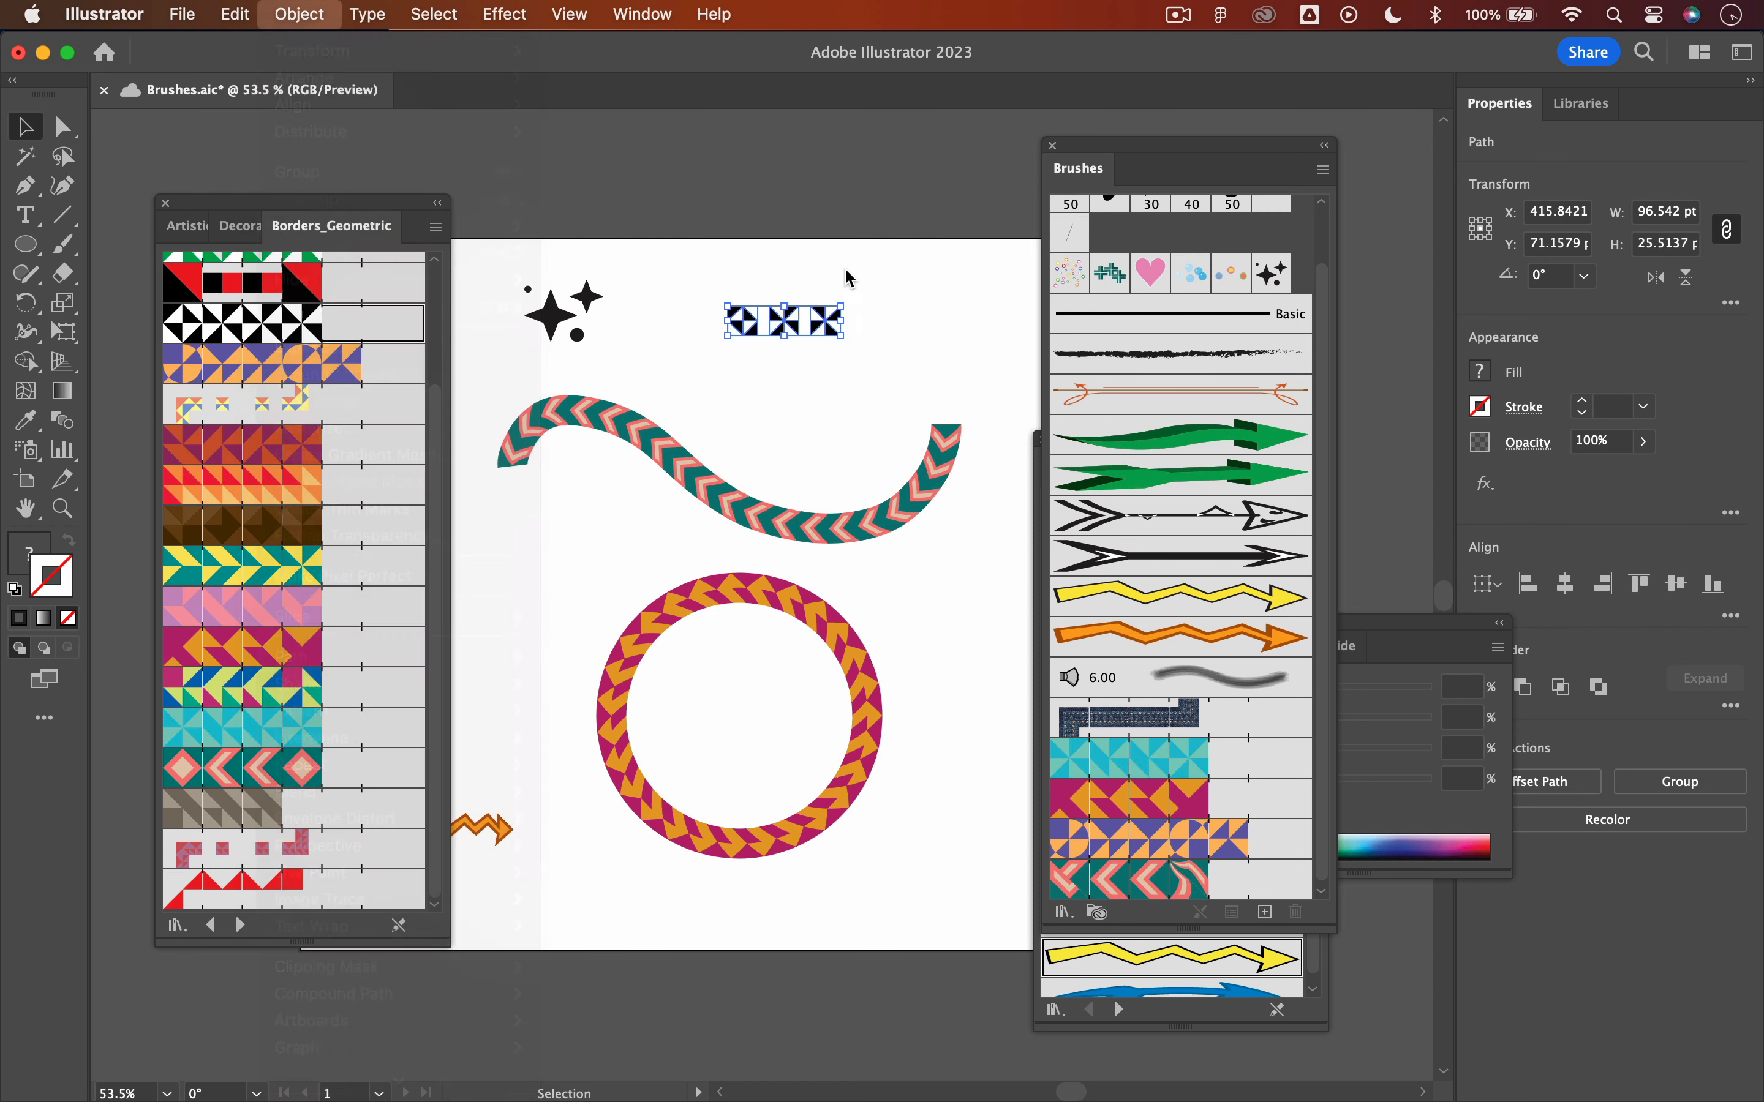
Delete the second and third black and white tiles, keeping only the first
click(847, 267)
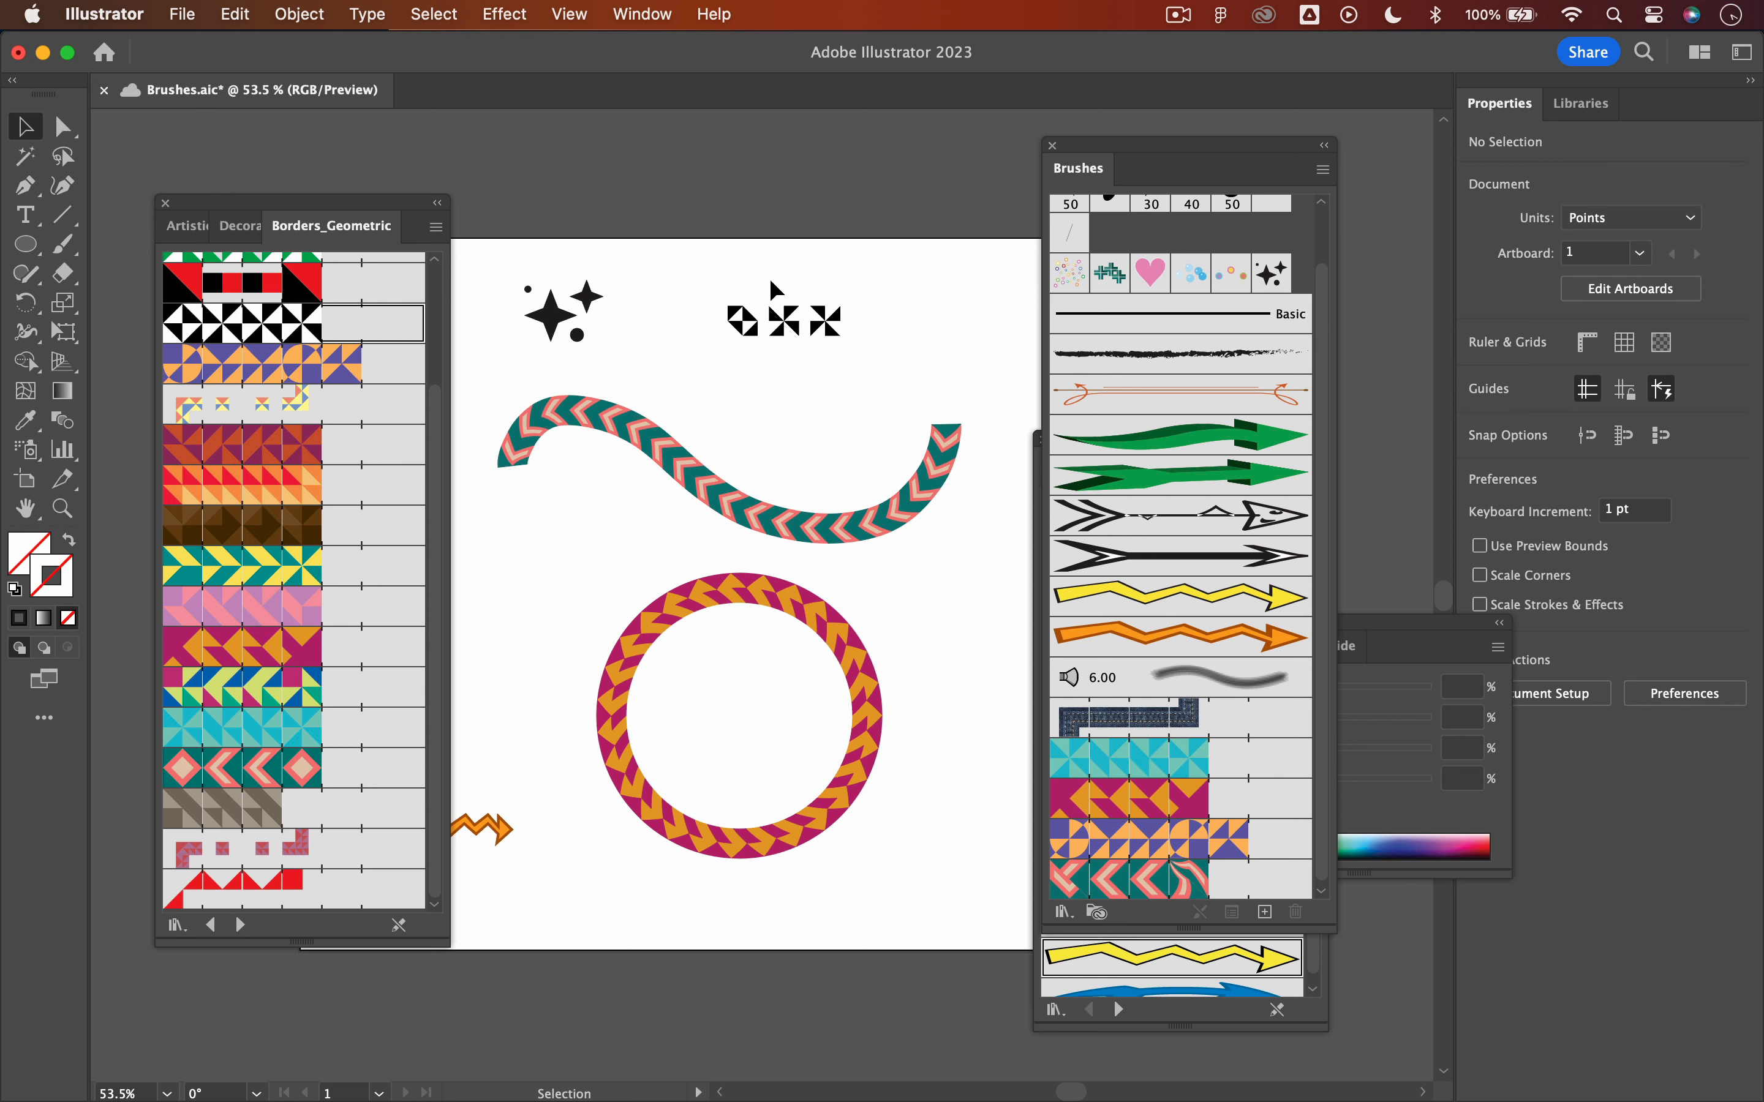
drag(769, 278, 843, 352)
key(Delete)
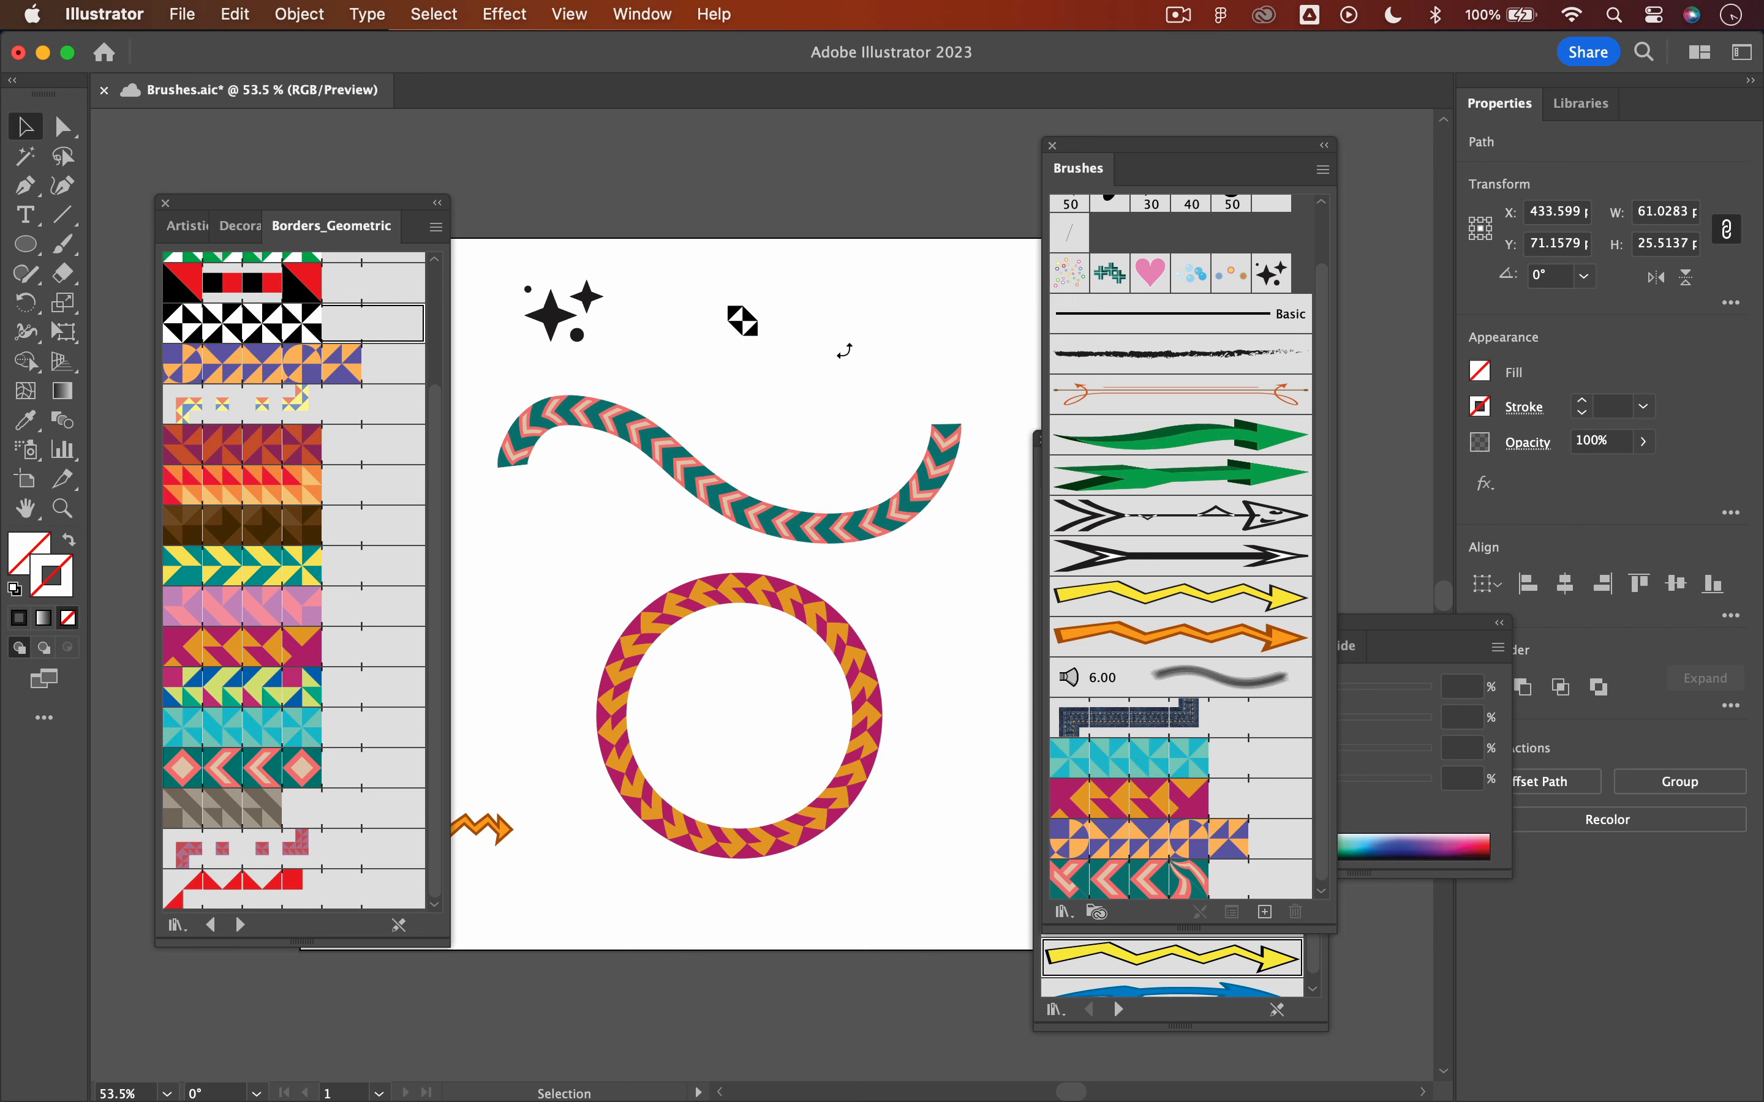
Fill the upper-right black triangle of the remaining tile with bright red
key(z)
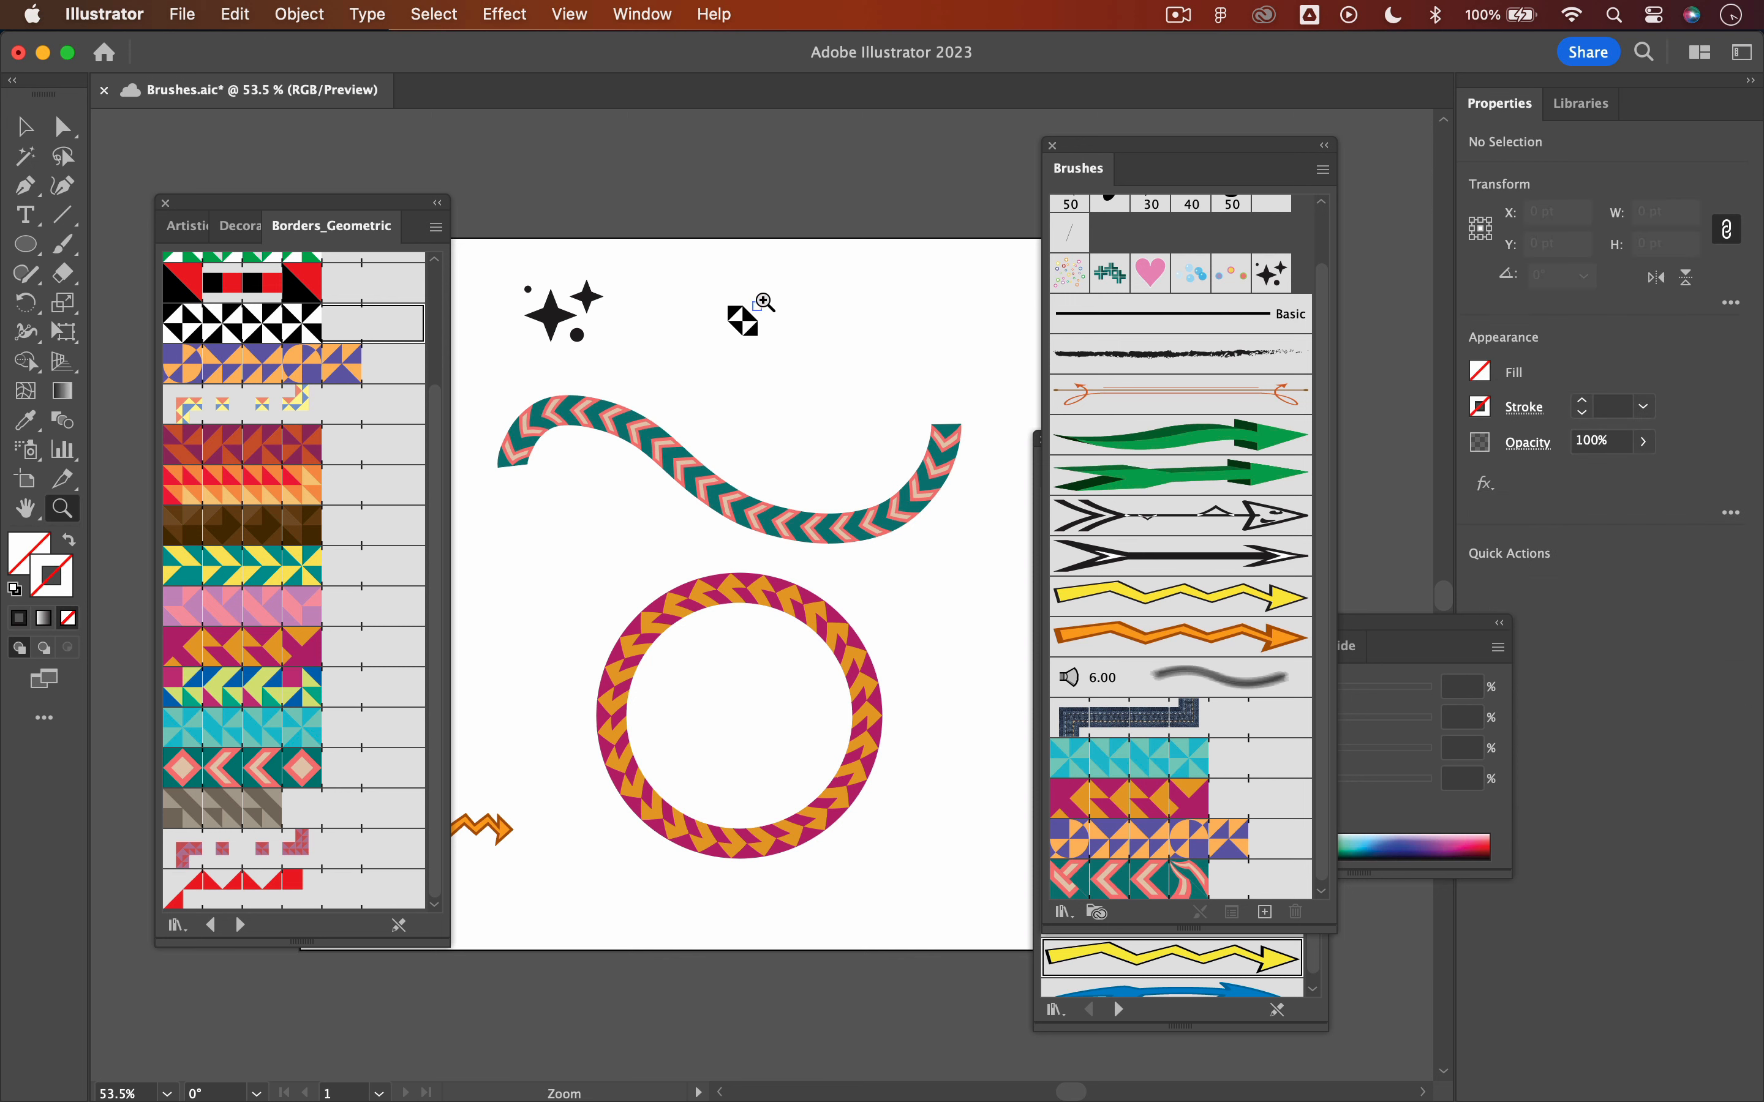
drag(760, 299, 1020, 444)
key(v)
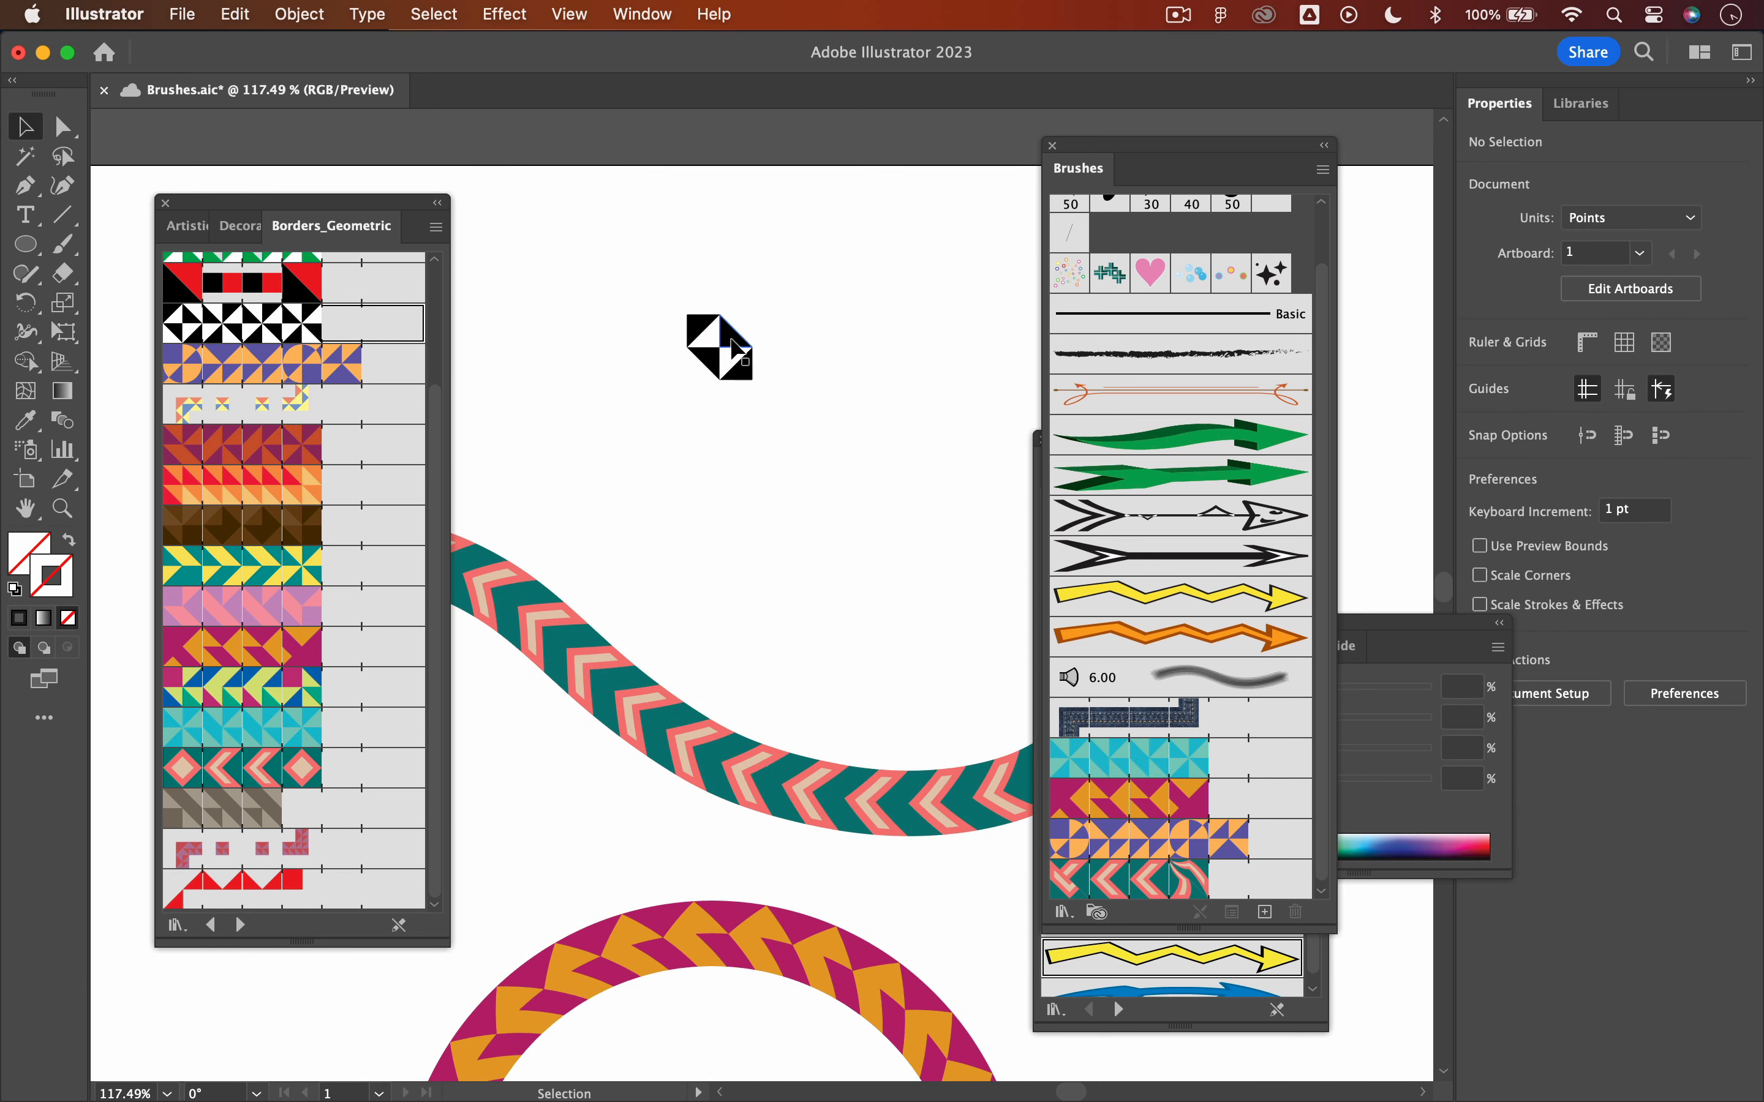
click(737, 361)
double_click(28, 558)
mouse_move(1050, 424)
mouse_down()
mouse_move(1054, 372)
mouse_move(989, 387)
mouse_up()
key(Return)
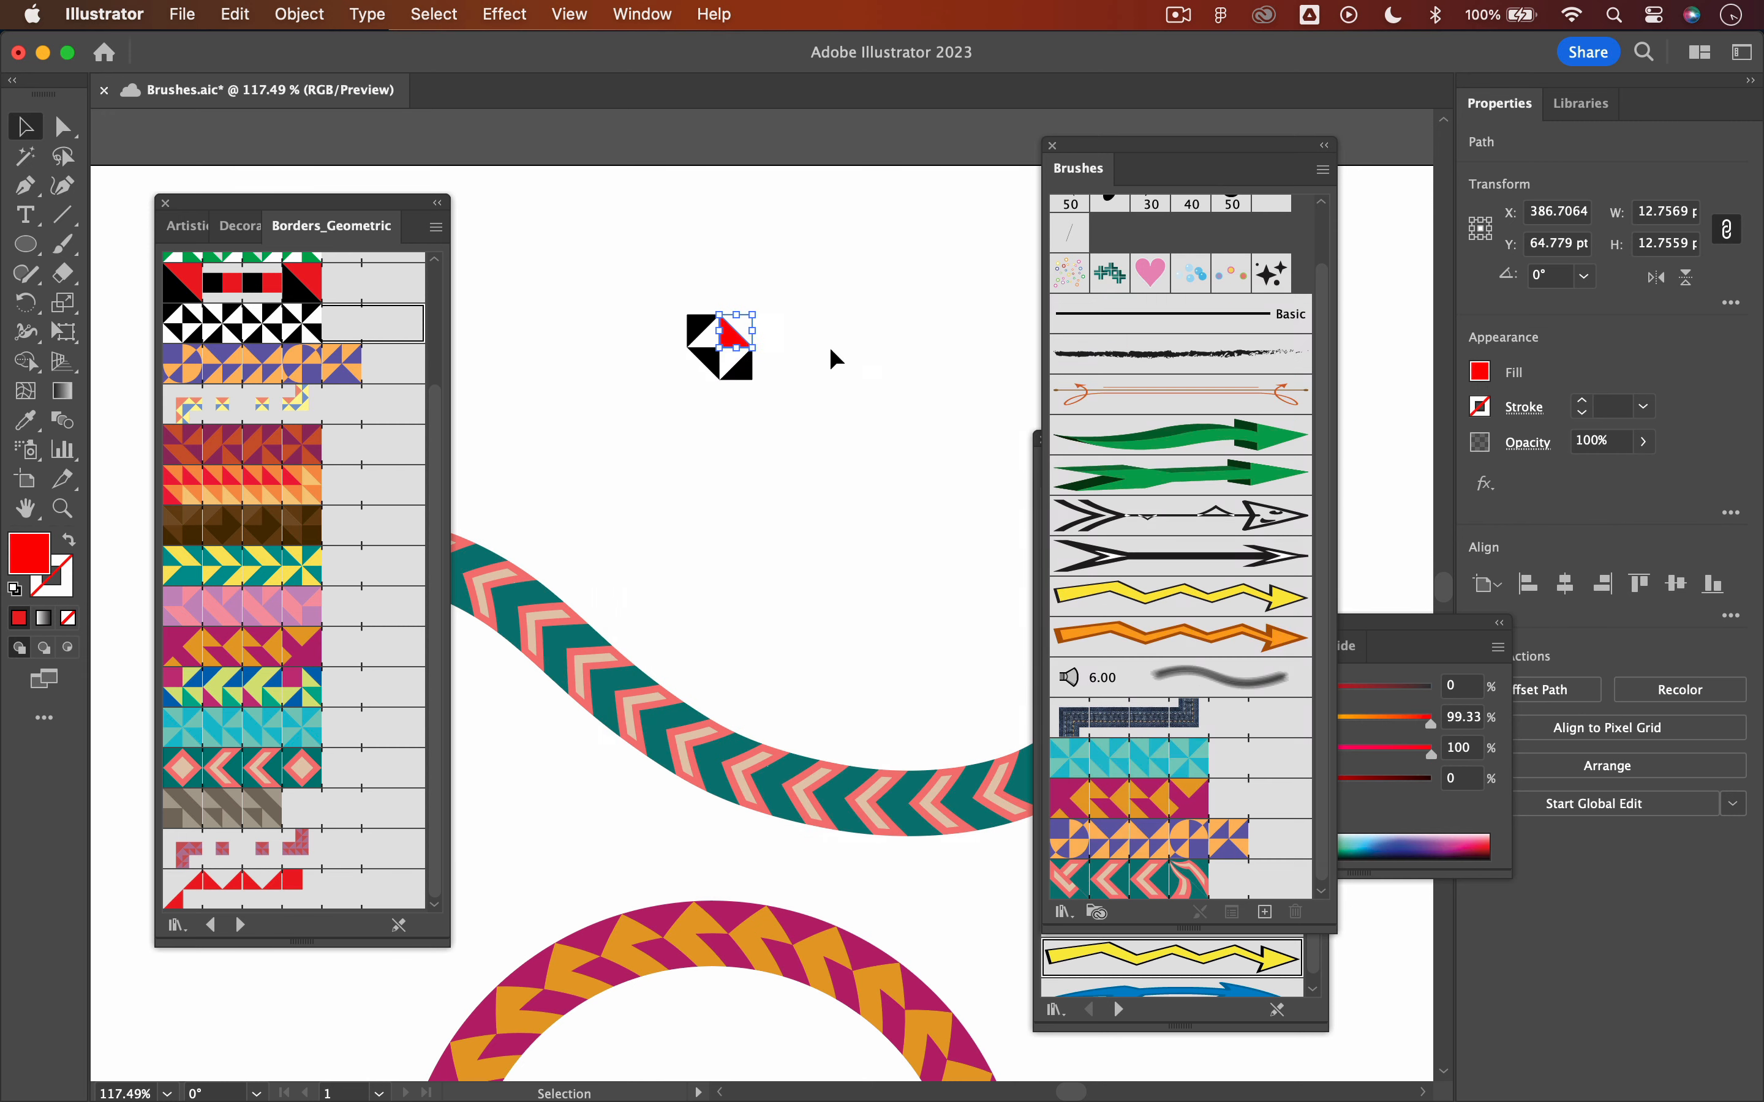
Sample the red with the Eyedropper to recolor the tile's lower-left black triangle
click(704, 367)
click(35, 424)
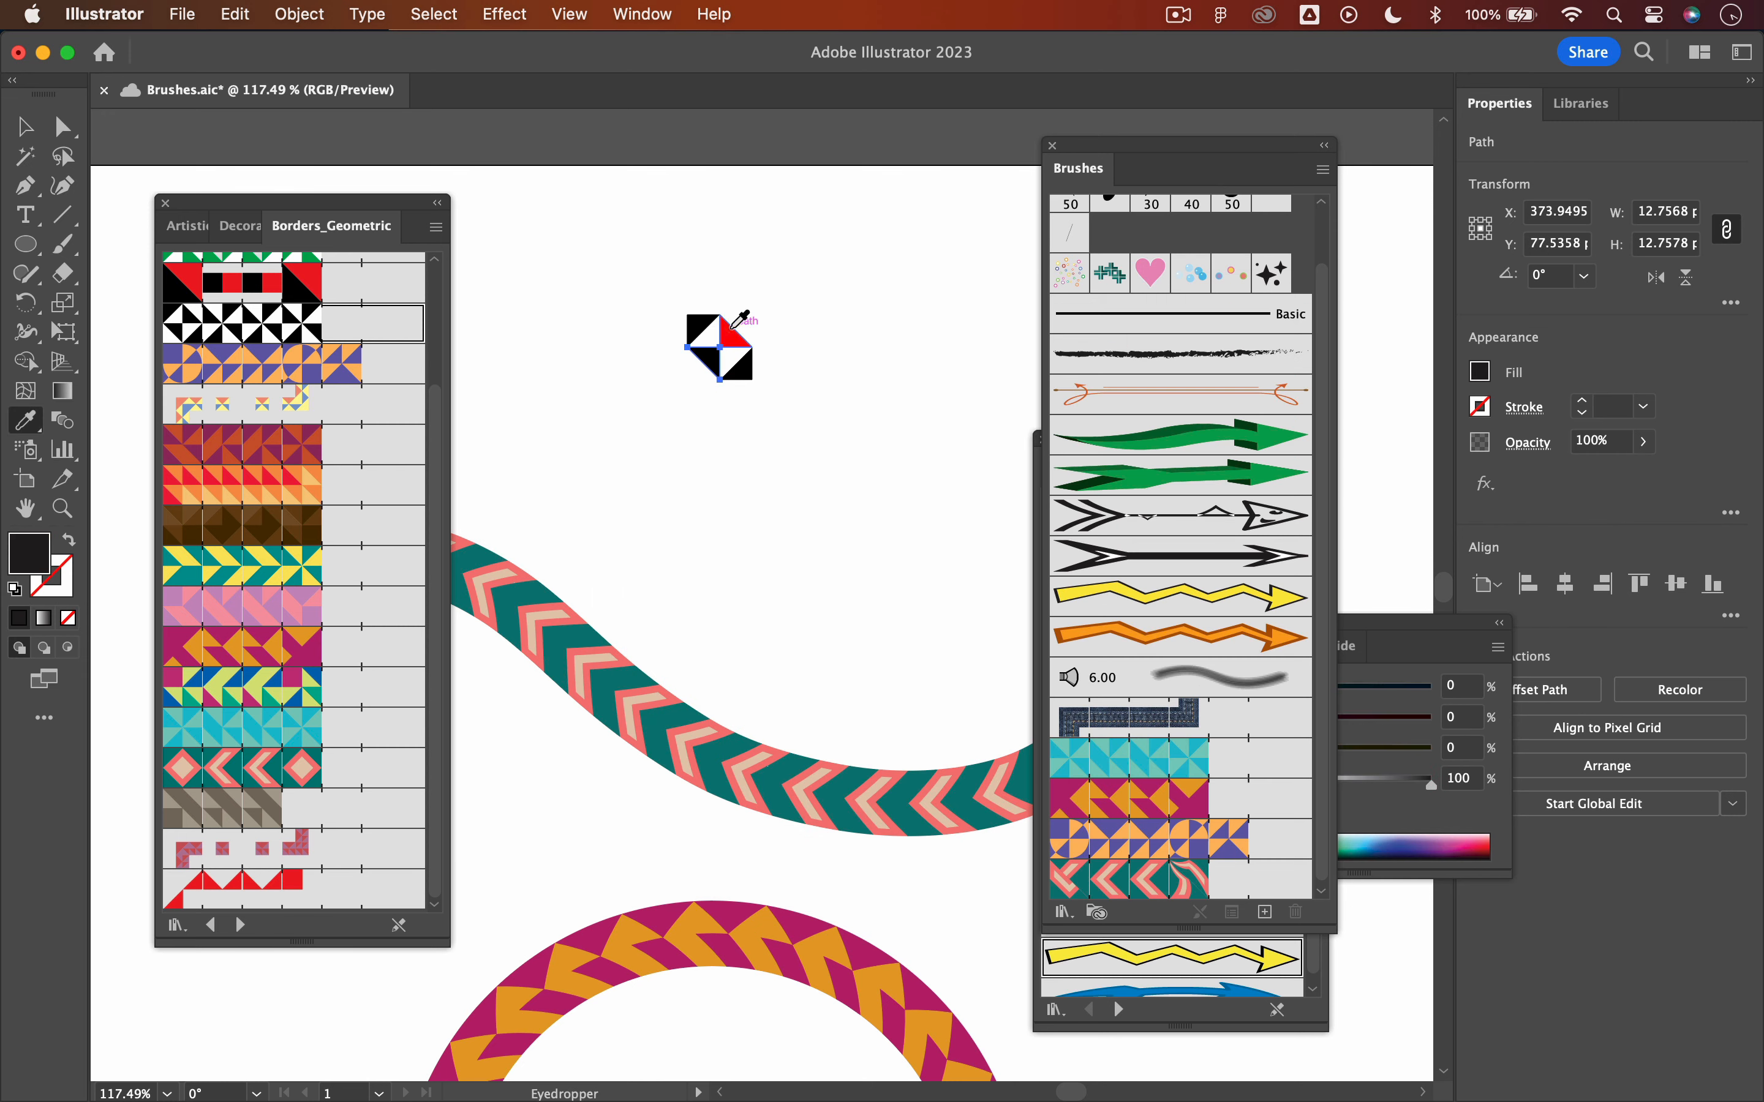
click(737, 332)
key(v)
click(783, 282)
Add the whole red, black and white tile to the Swatches as a pattern, keeping the brush list uncovered
drag(802, 435, 794, 435)
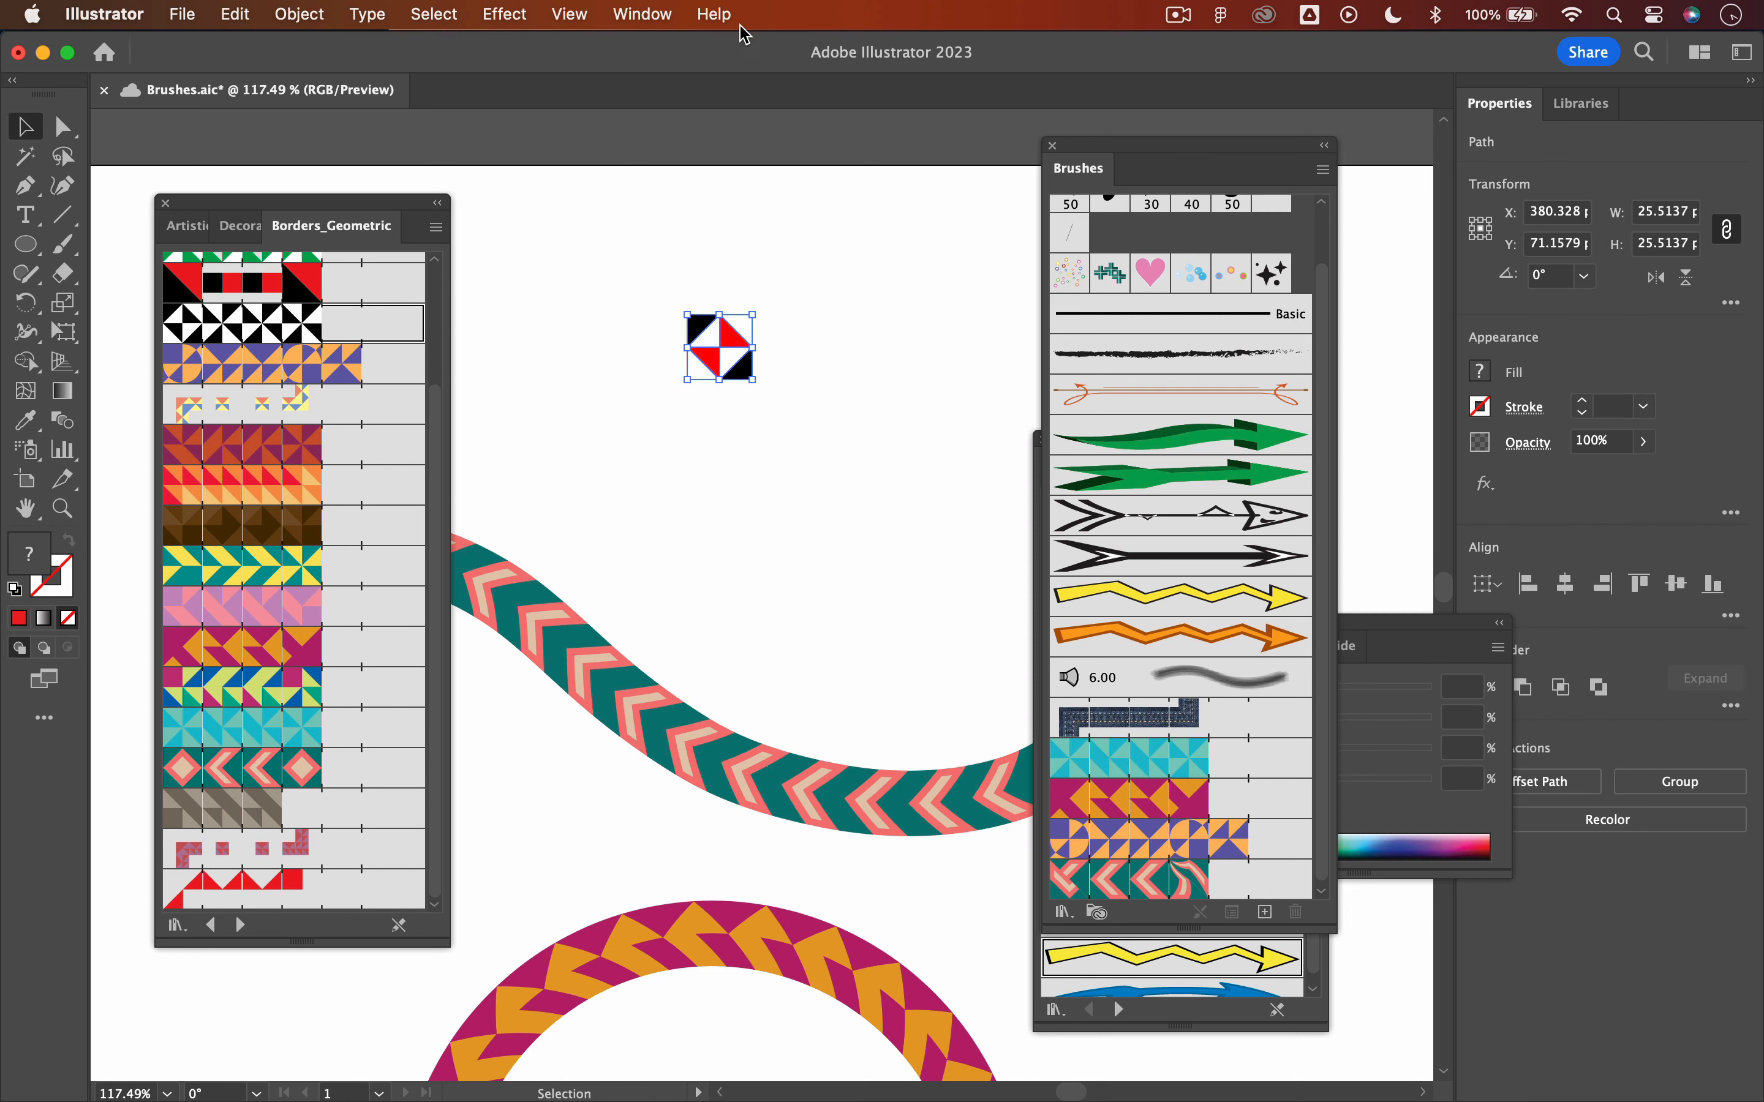
click(654, 16)
scroll(799, 477, down, 10)
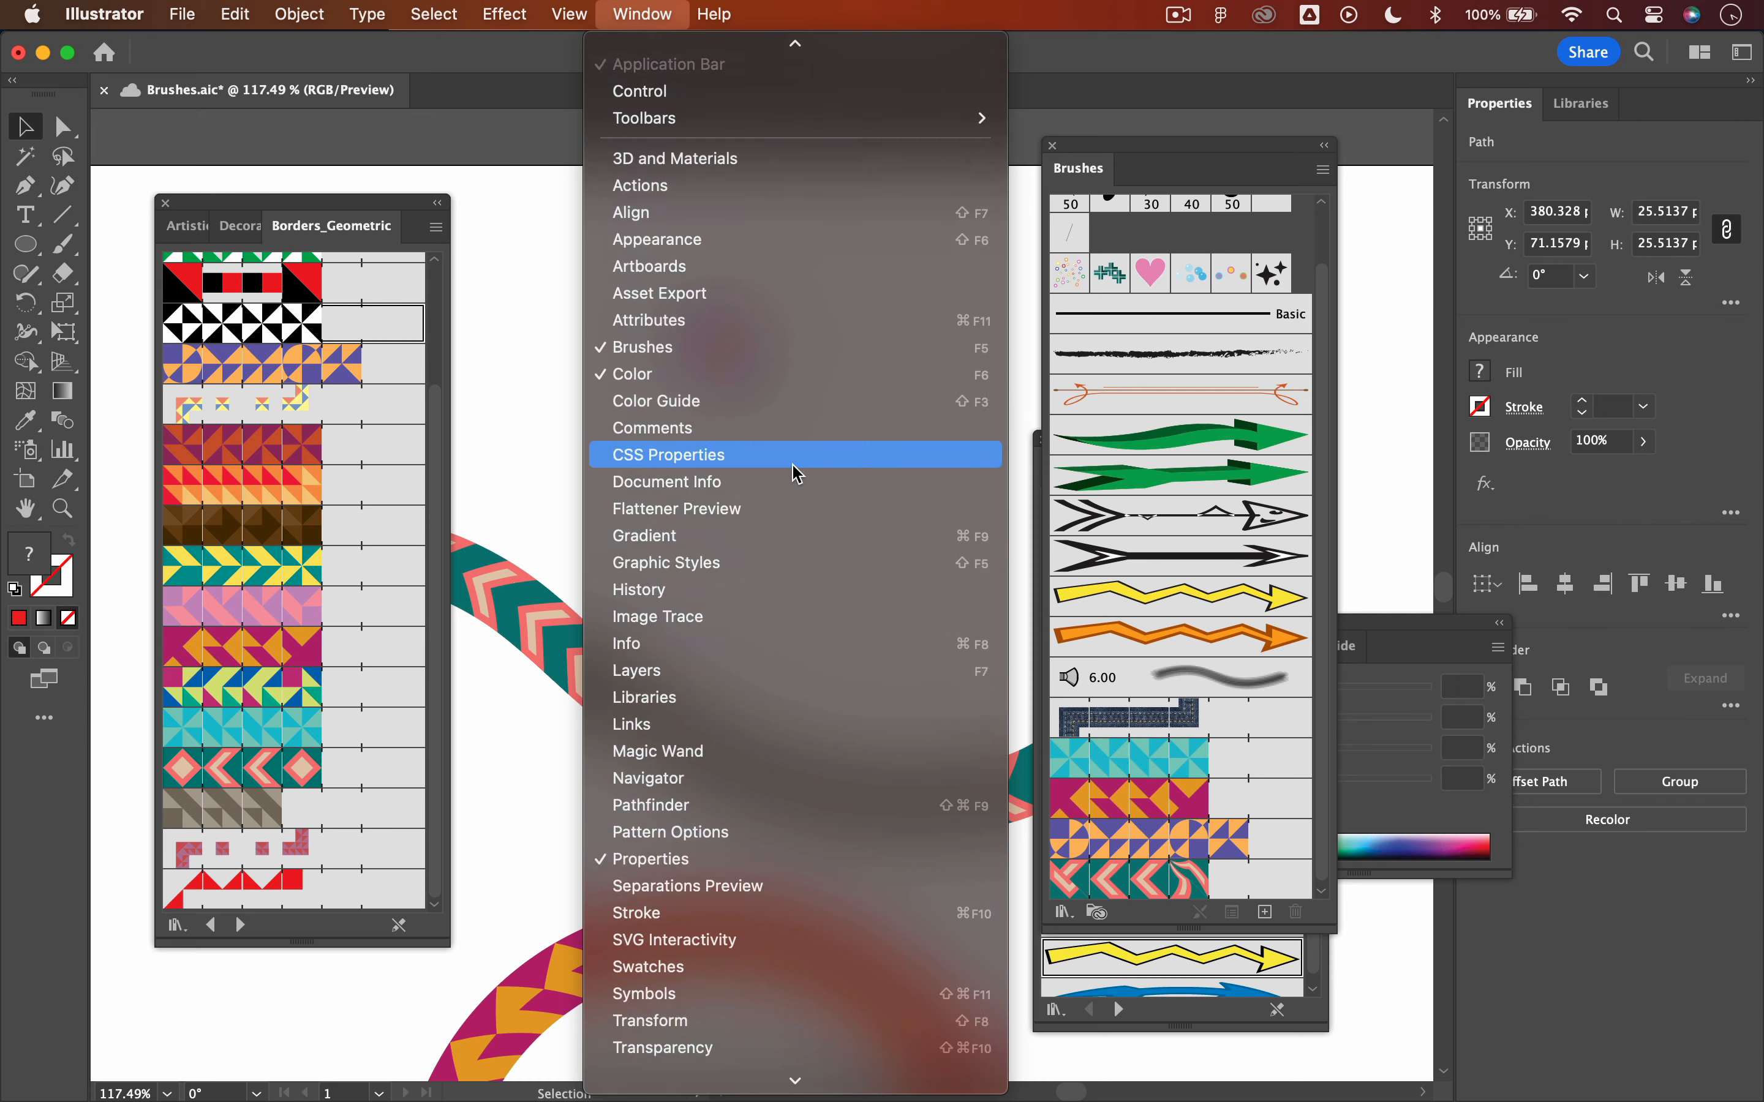
click(705, 755)
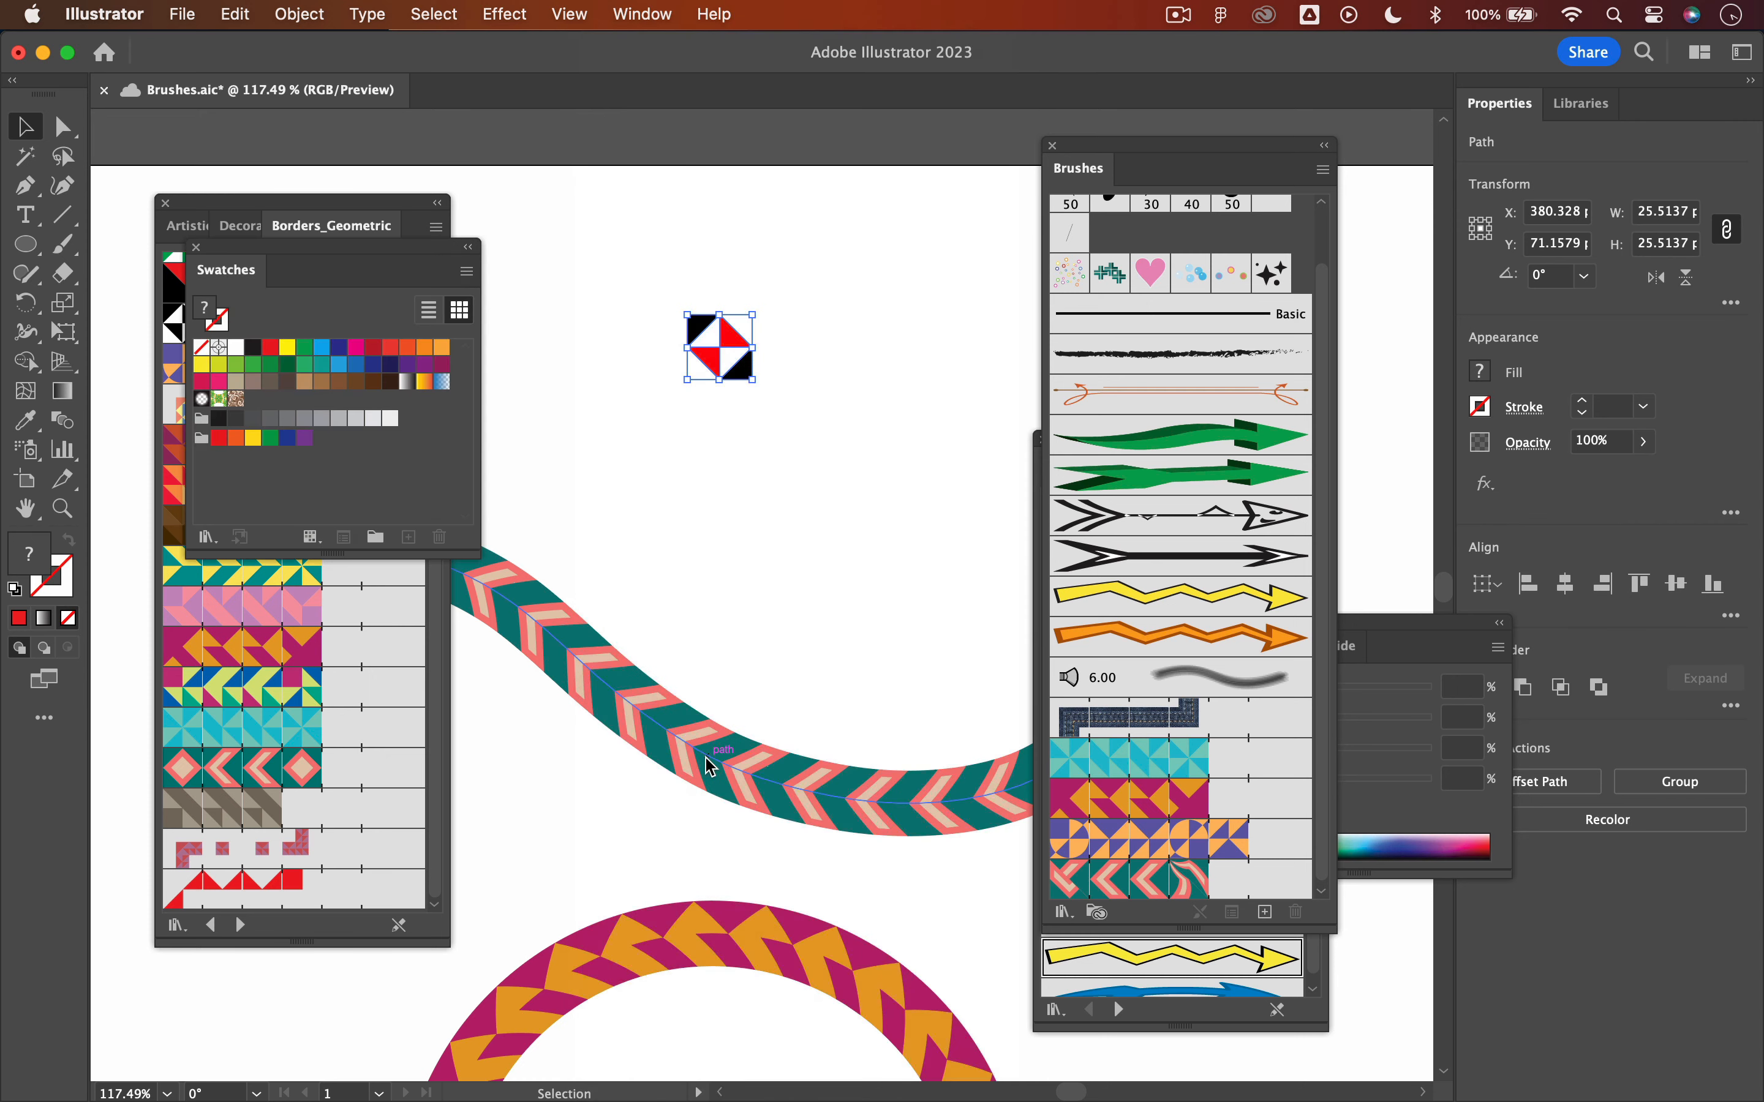
drag(323, 260, 962, 179)
drag(747, 361, 891, 328)
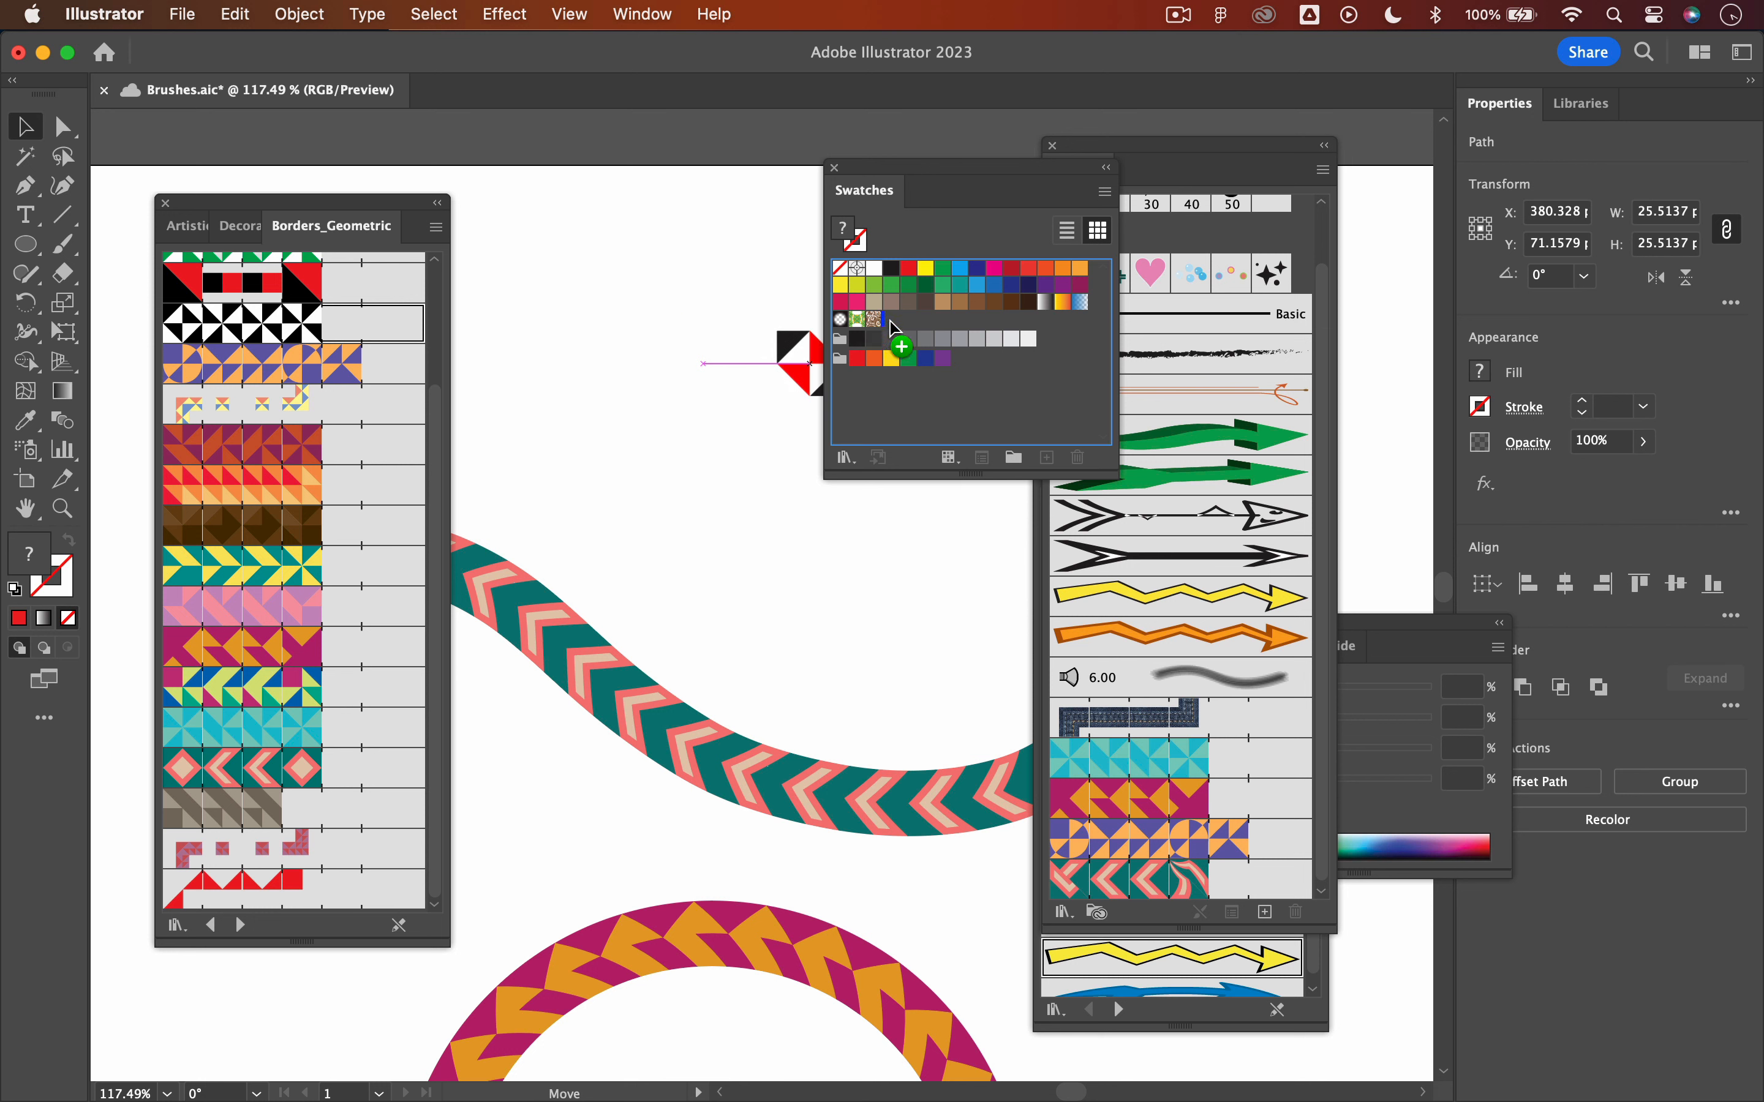
mouse_move(917, 168)
mouse_down()
mouse_move(824, 196)
mouse_move(317, 755)
mouse_move(285, 731)
mouse_up()
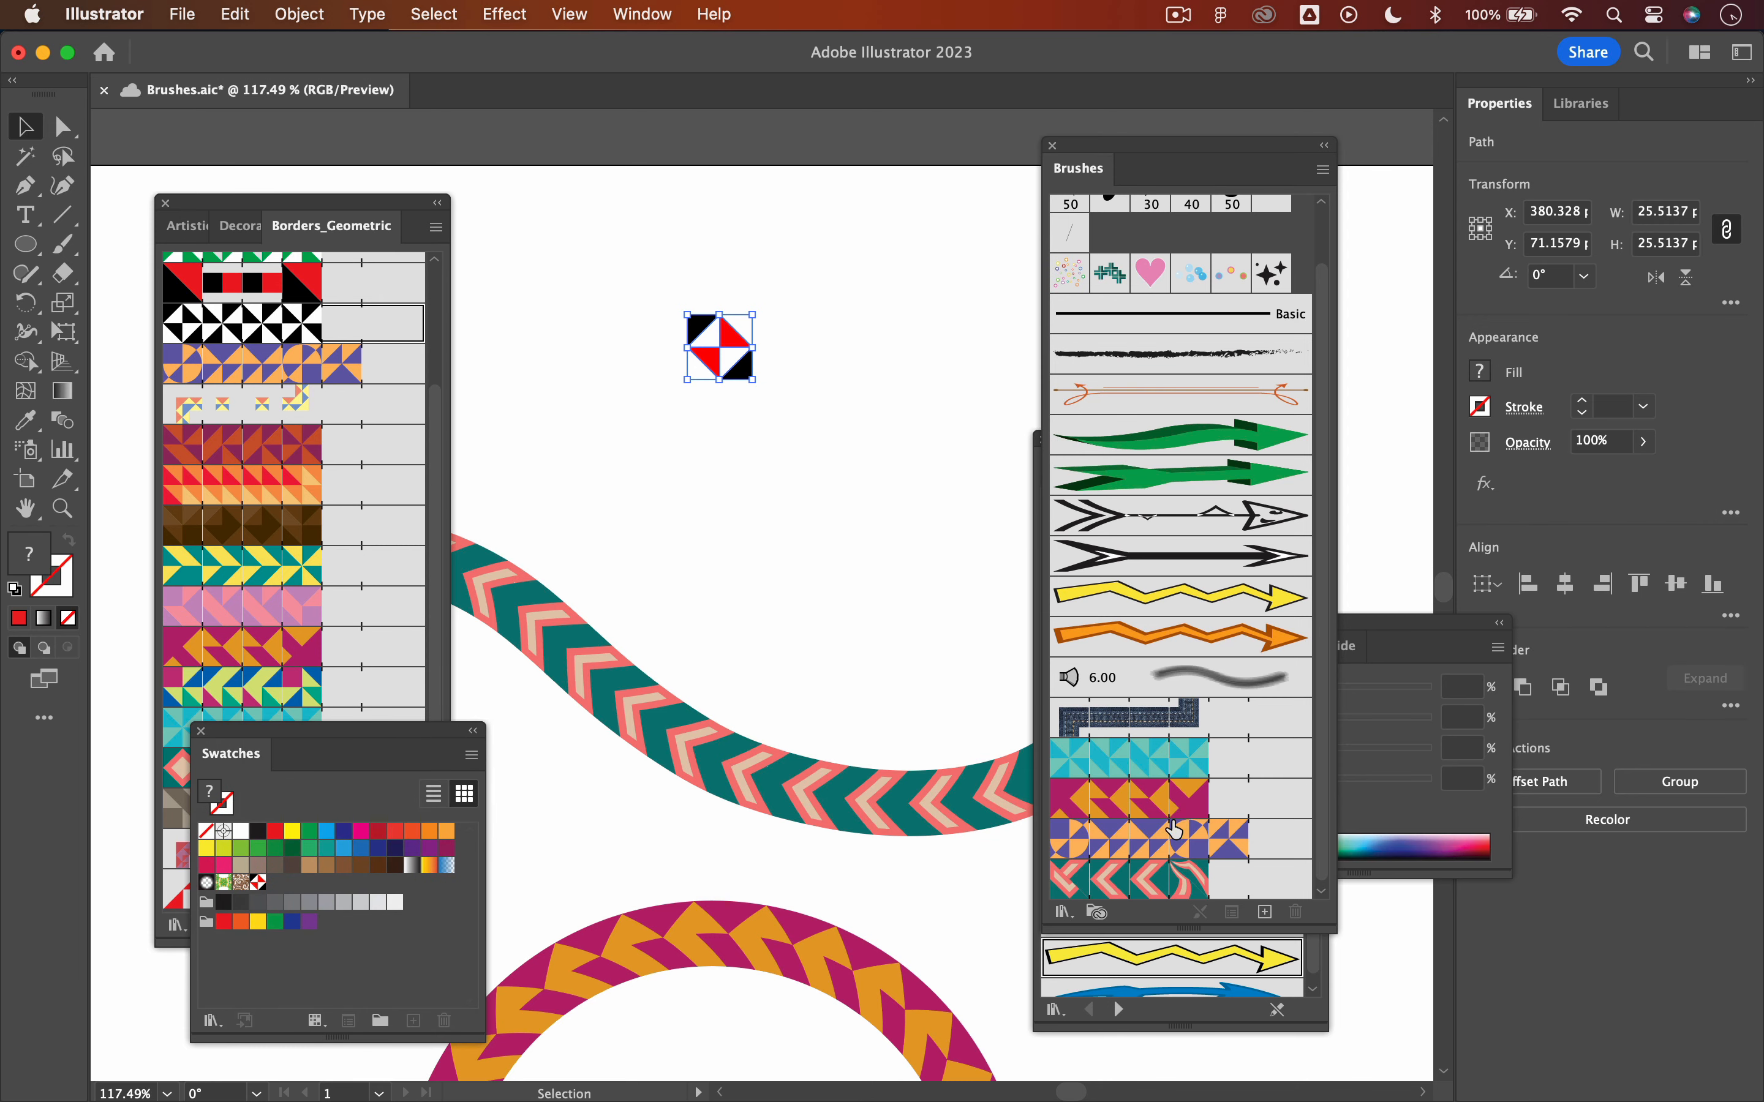
Replace the side tile of the Geometric 15 brush with the red and black pattern swatch and update the existing strokes
double_click(1105, 882)
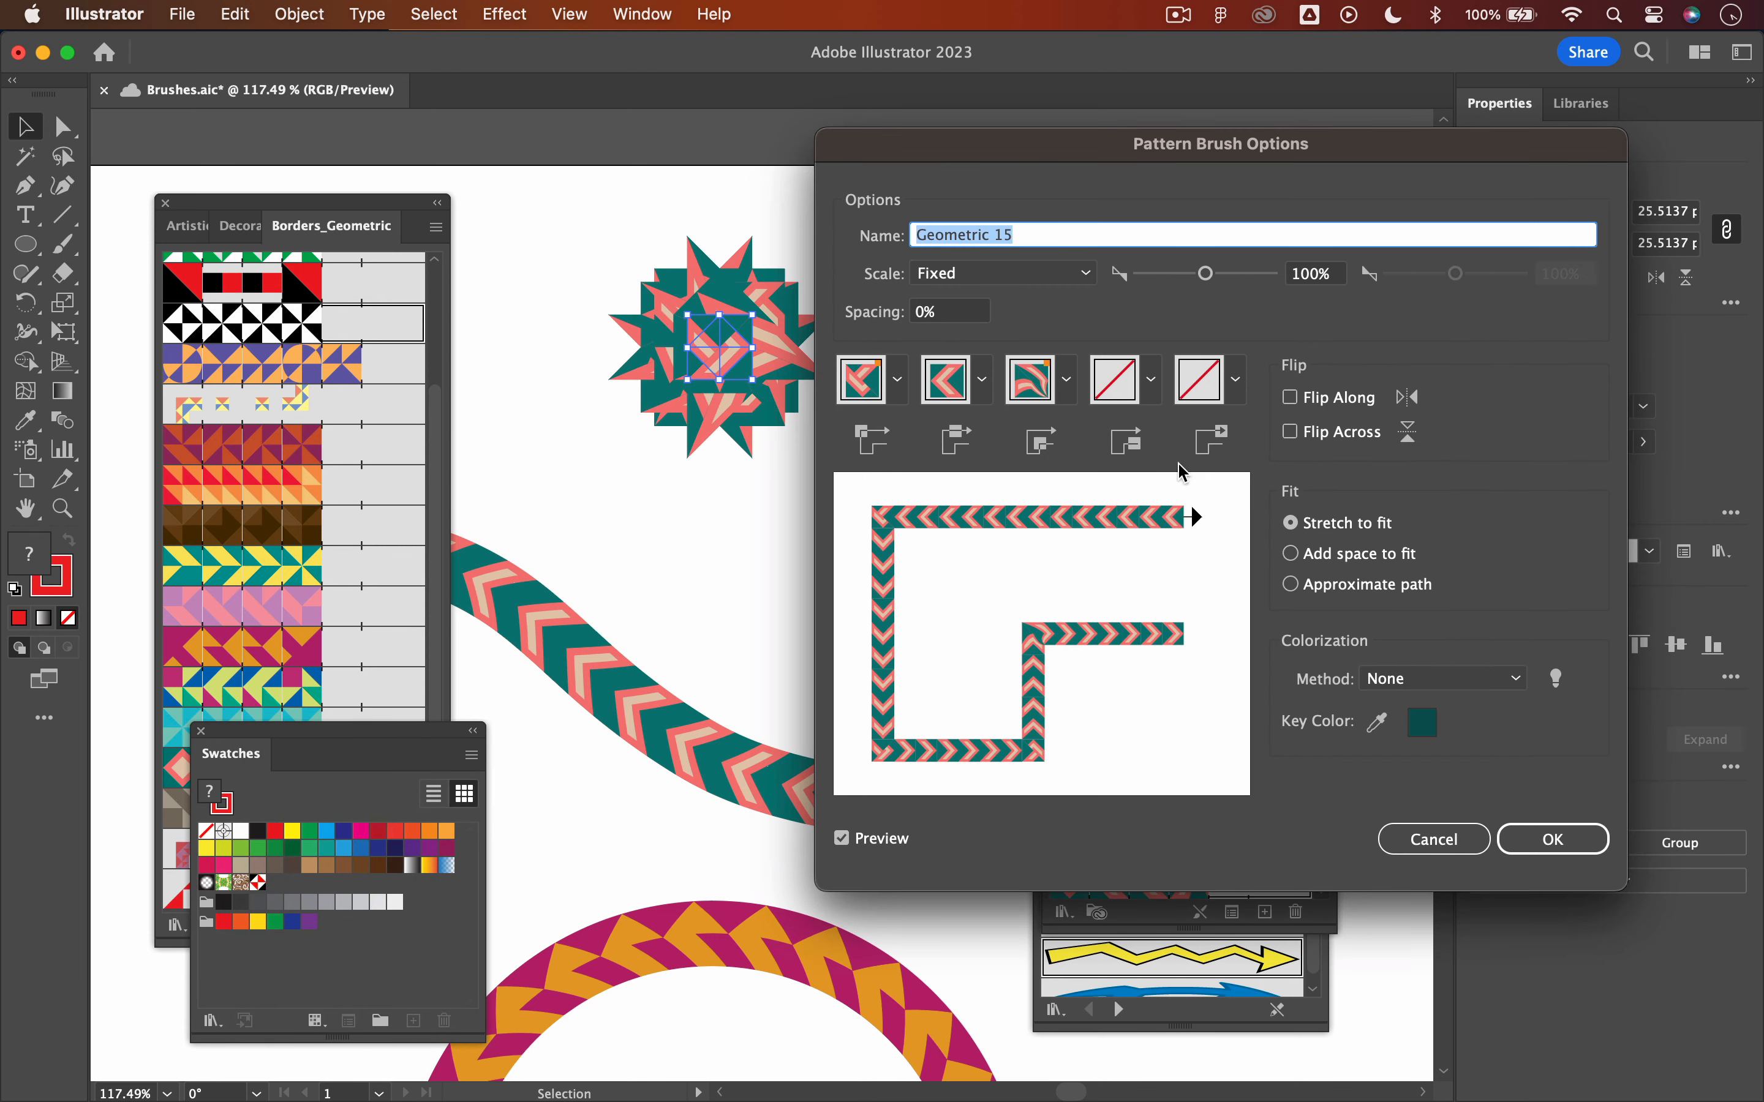
click(982, 379)
click(827, 565)
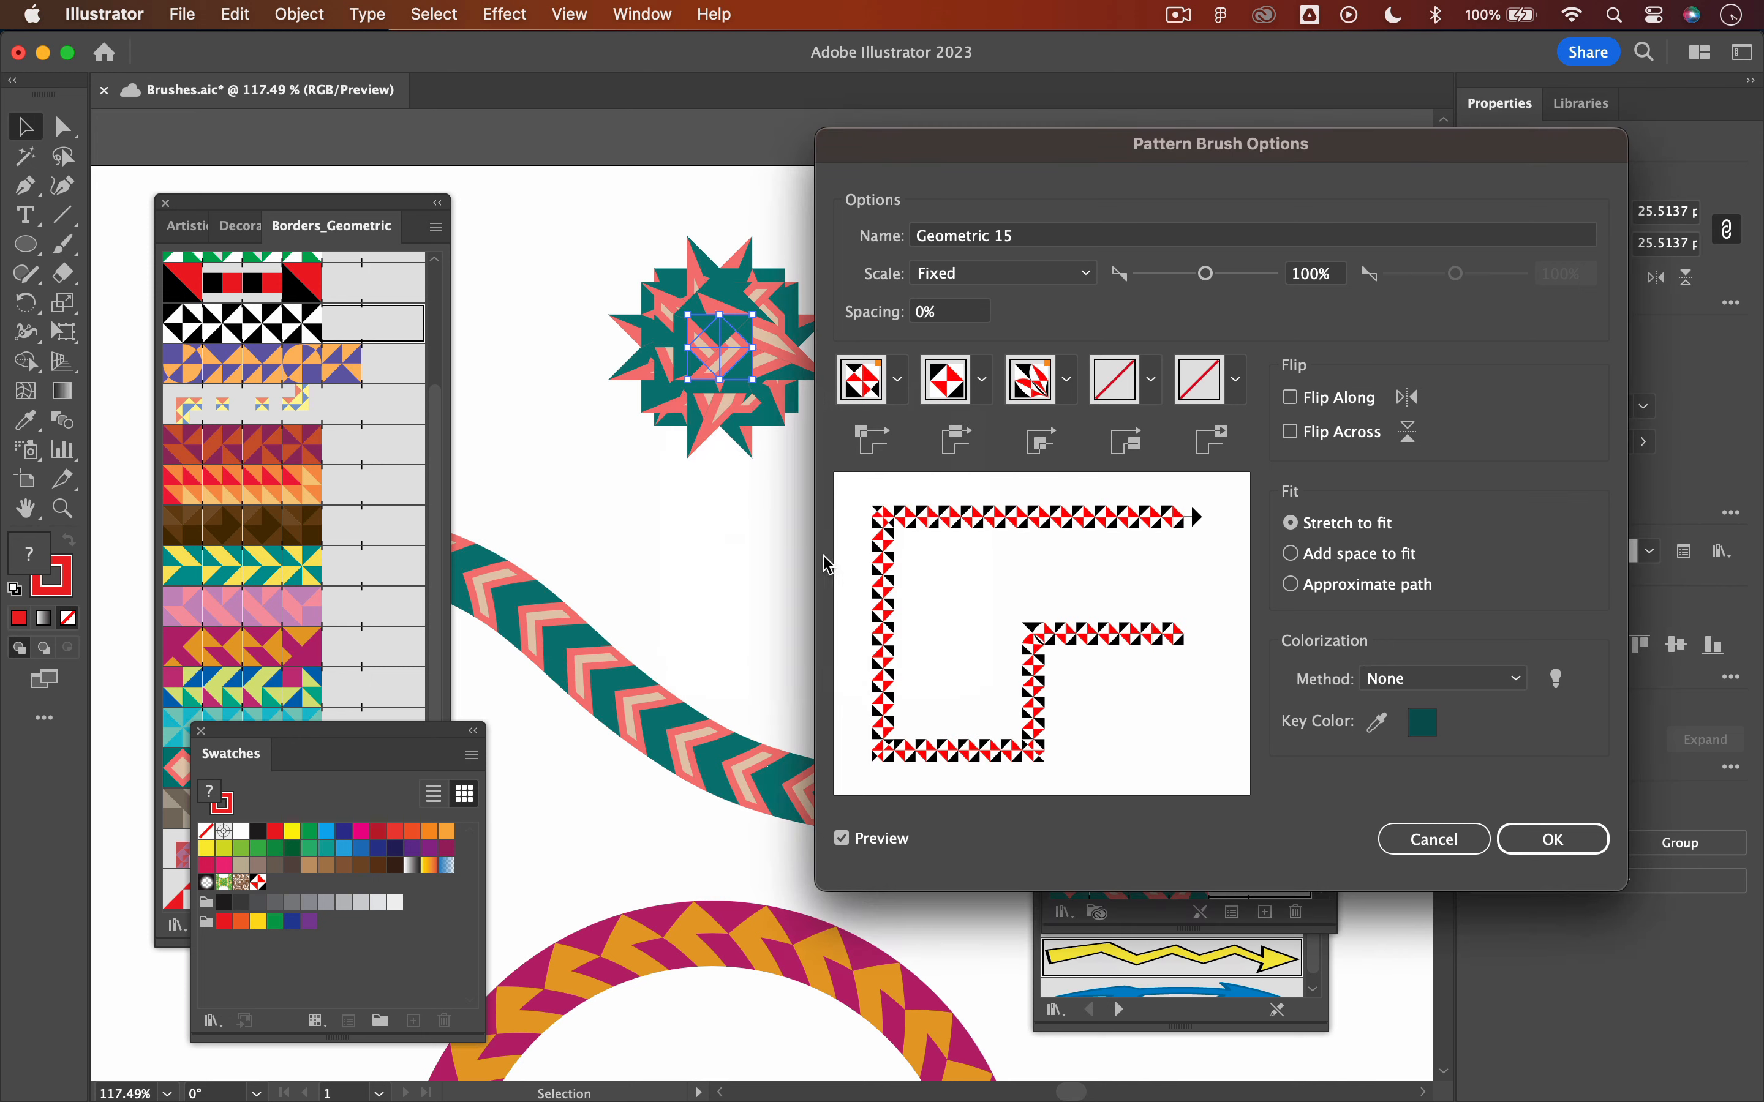
click(1553, 838)
click(851, 625)
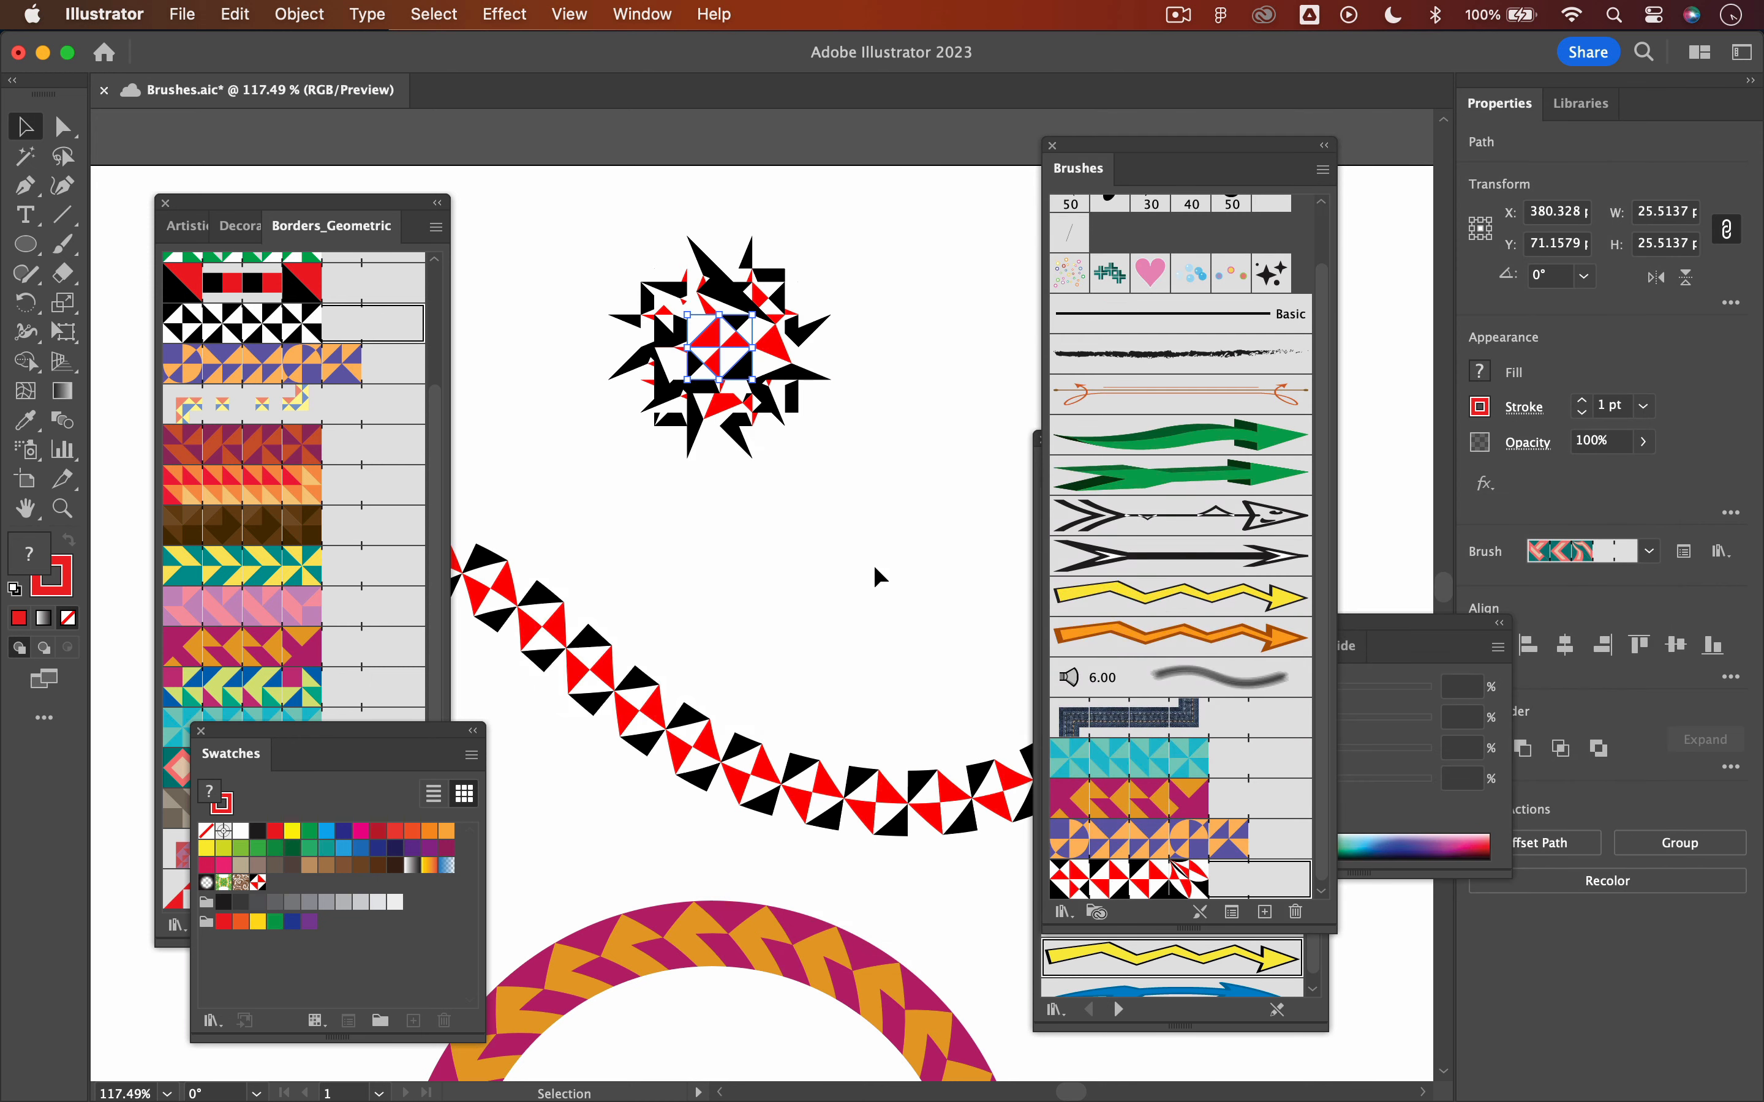
Delete the black stars and the spiky red and black tile artwork above the wavy path
click(875, 568)
key(z)
drag(851, 502, 689, 558)
drag(919, 514, 851, 522)
drag(864, 619, 794, 526)
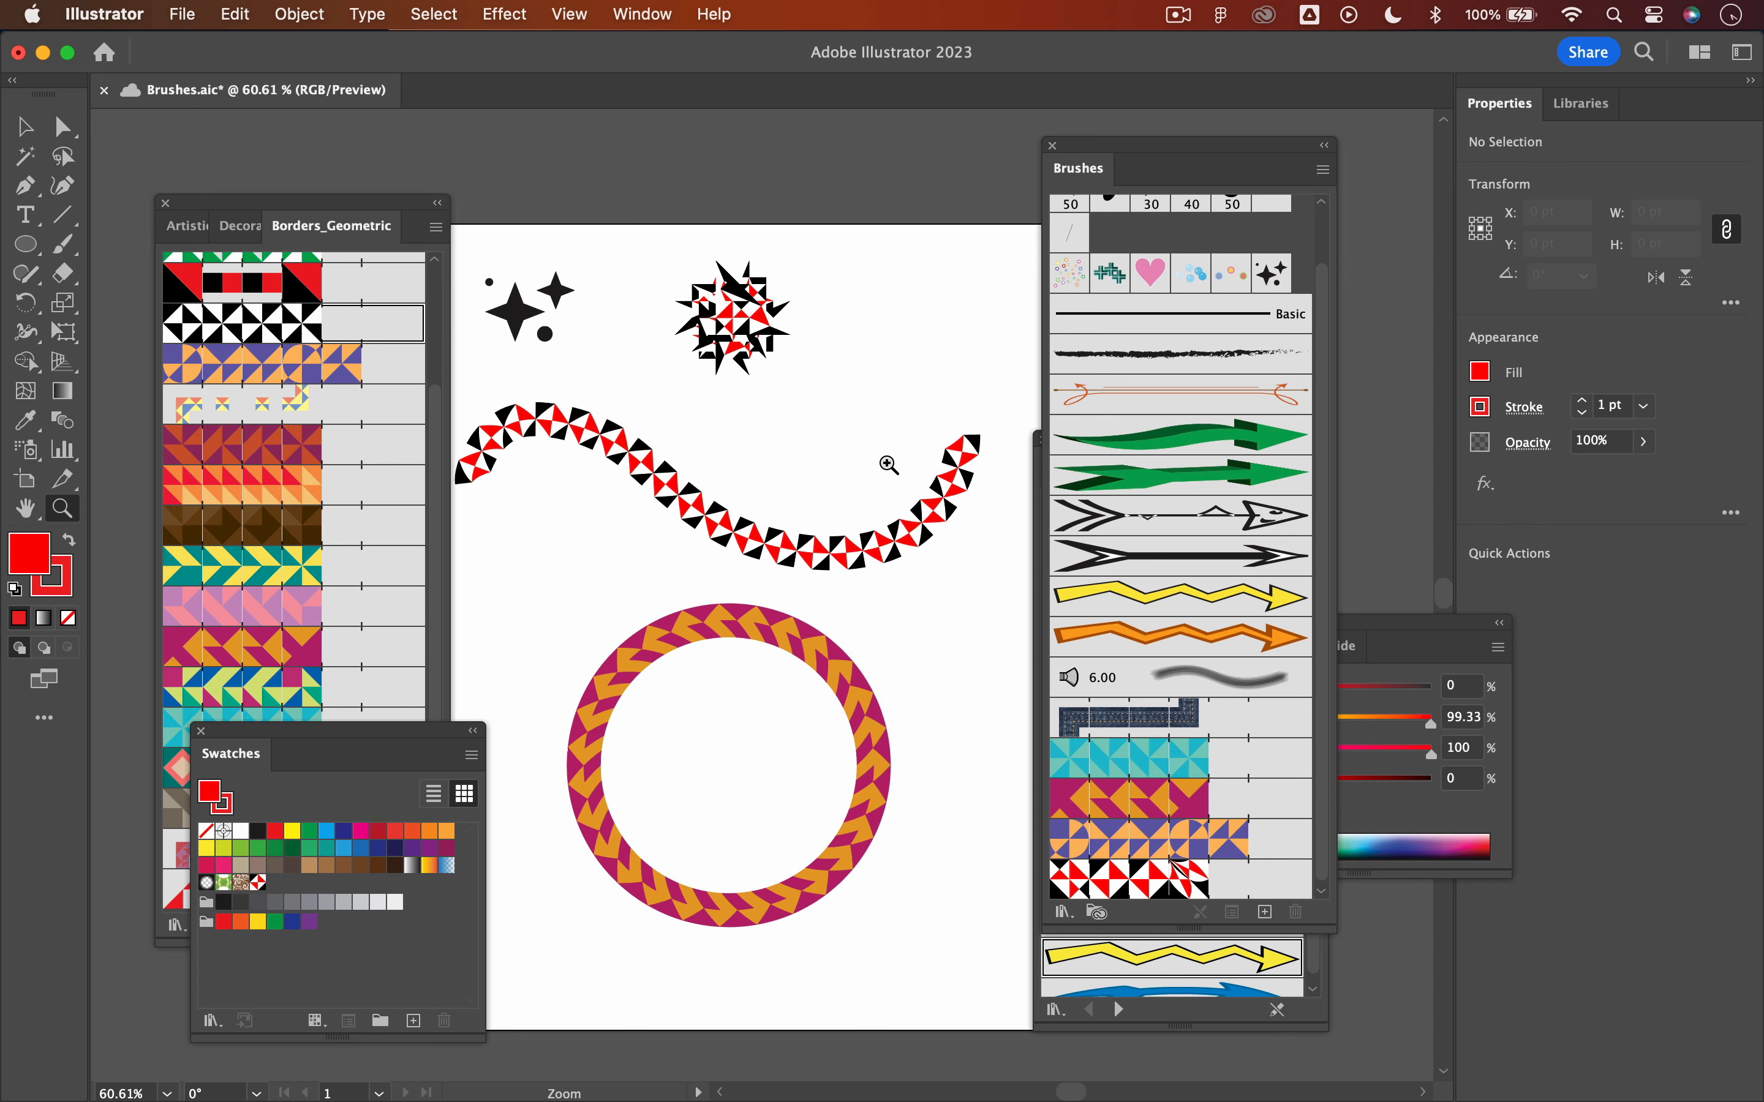
key(v)
drag(481, 252, 879, 373)
key(Delete)
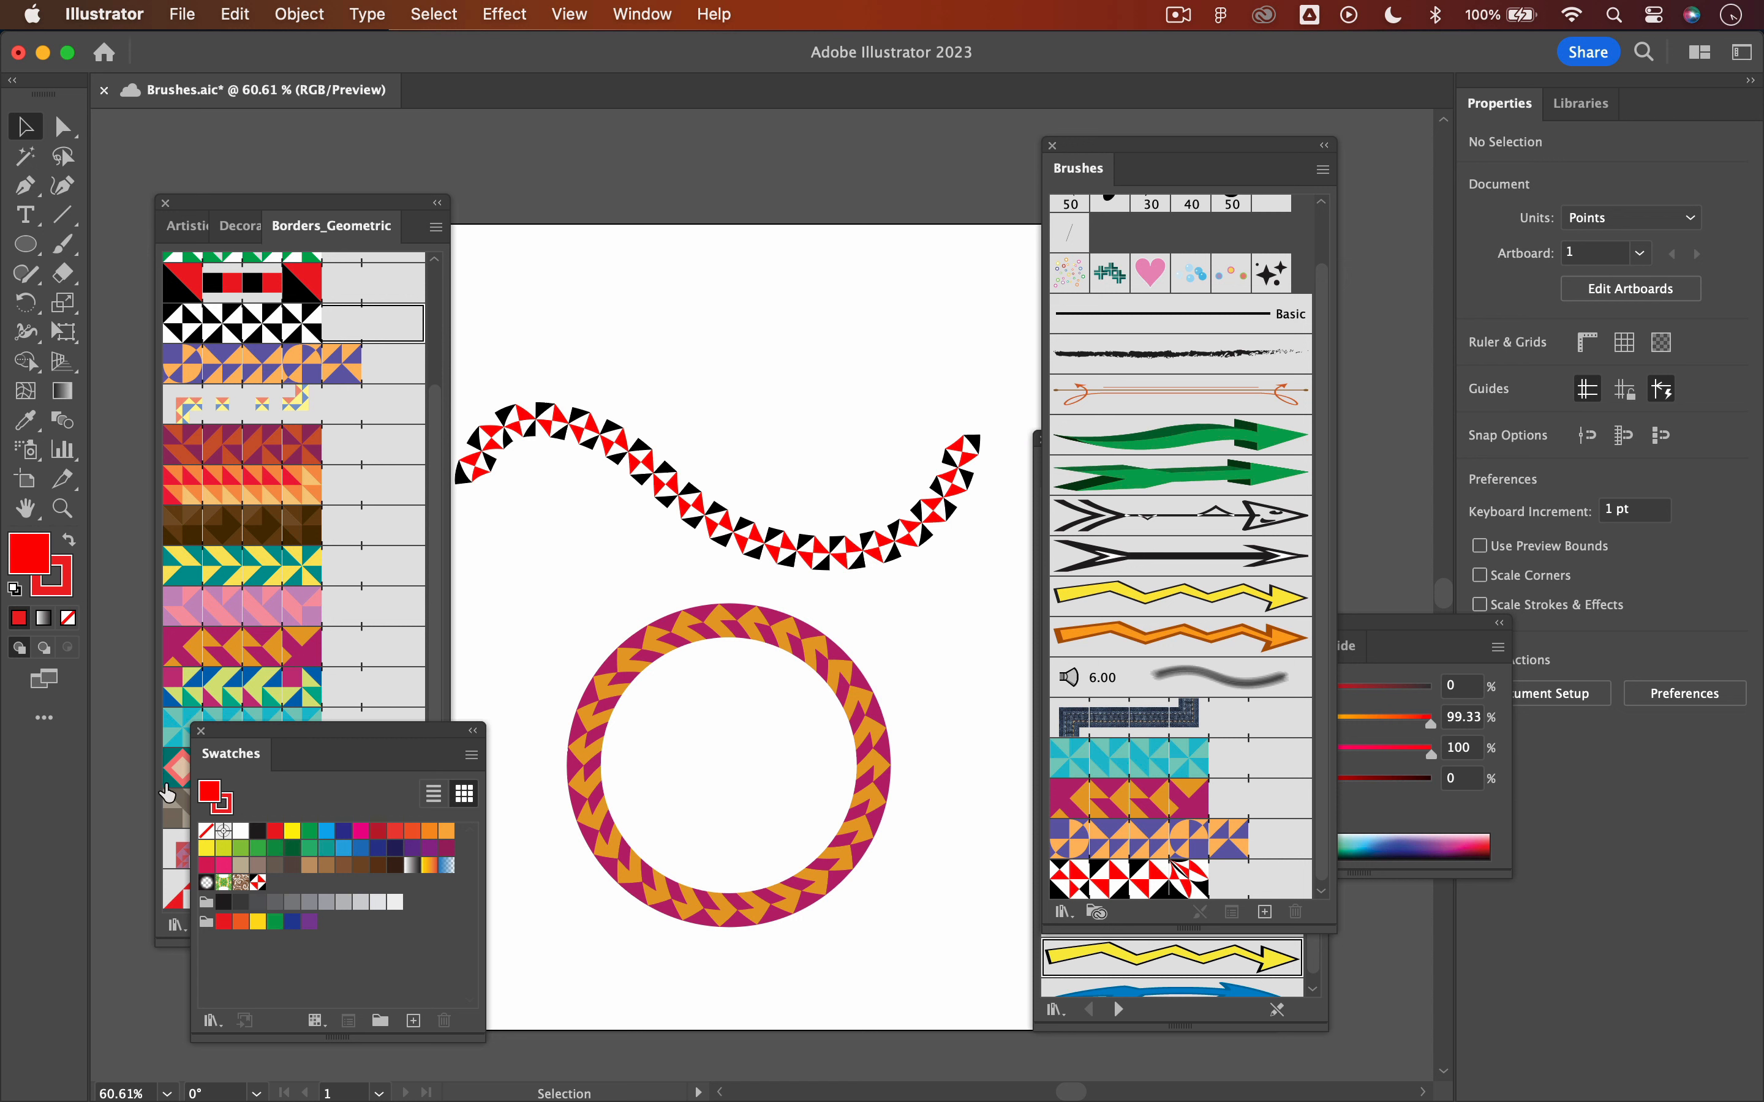
Close the Swatches and load the Bristle Brush Library in place of the geometric borders
click(203, 733)
click(177, 927)
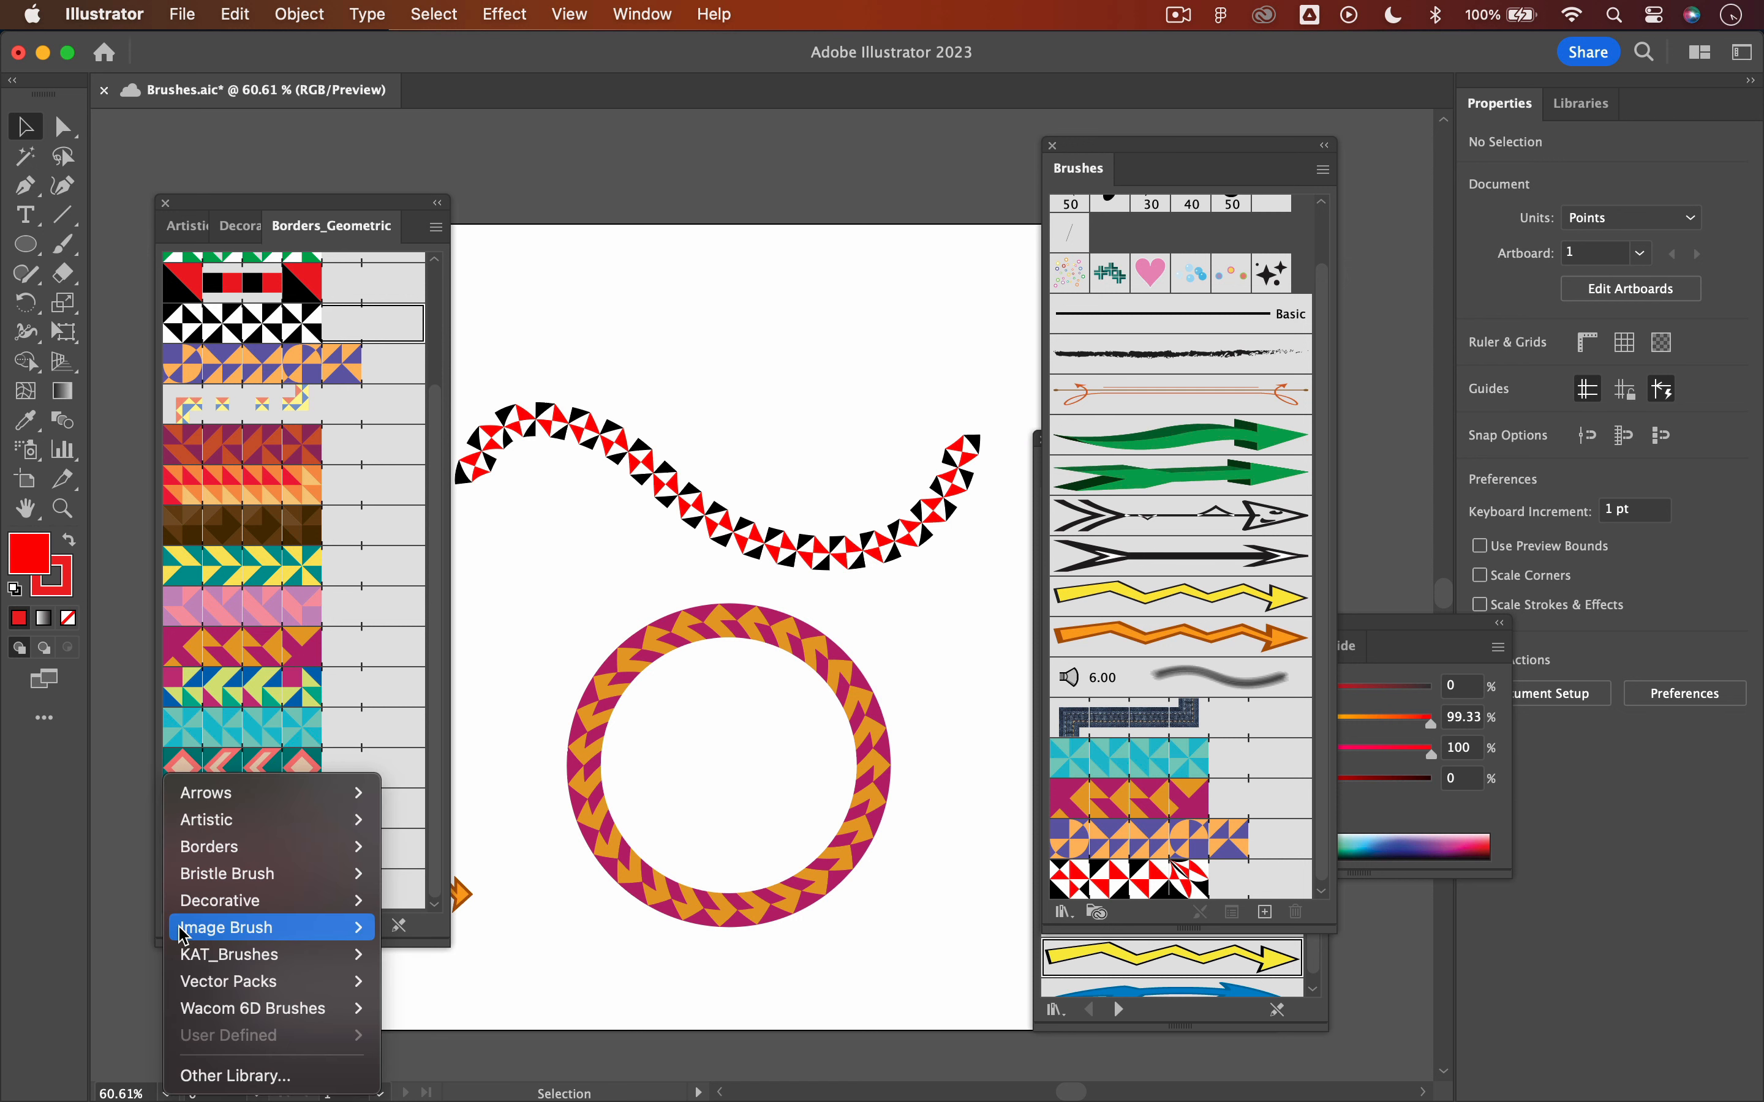
mouse_move(241, 874)
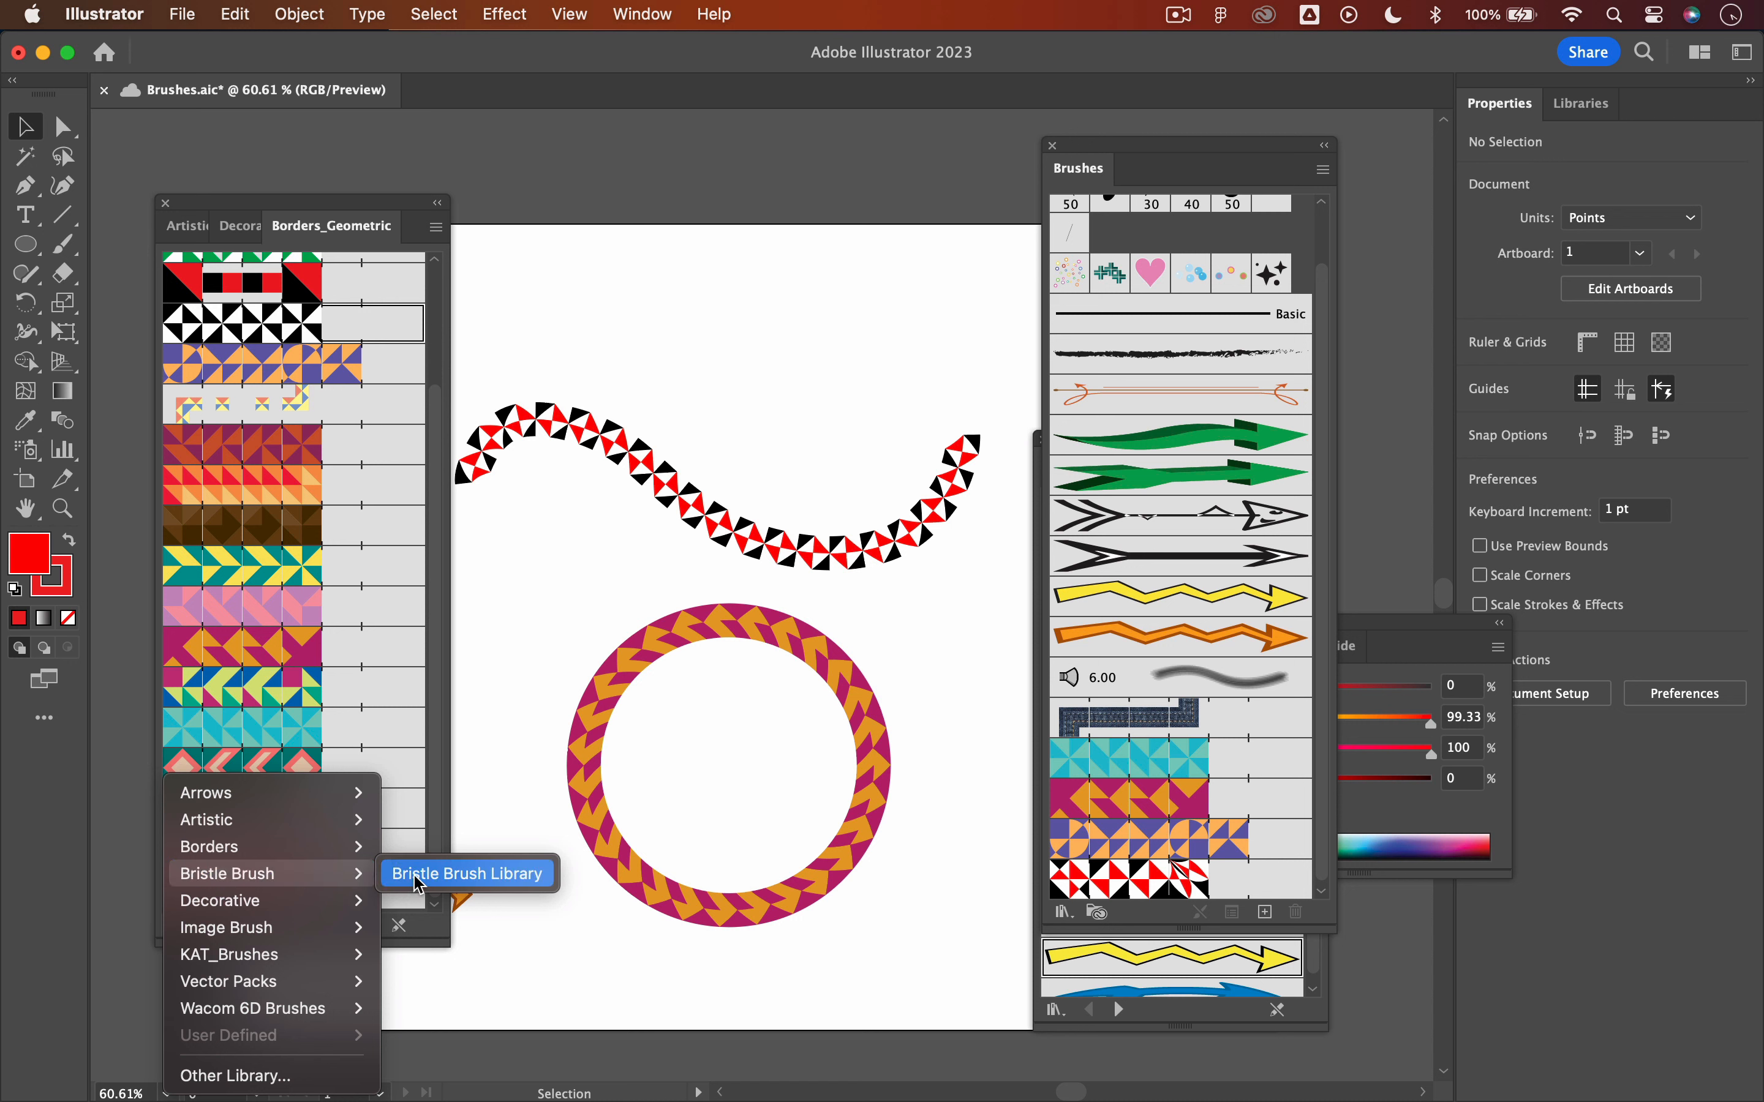
click(435, 882)
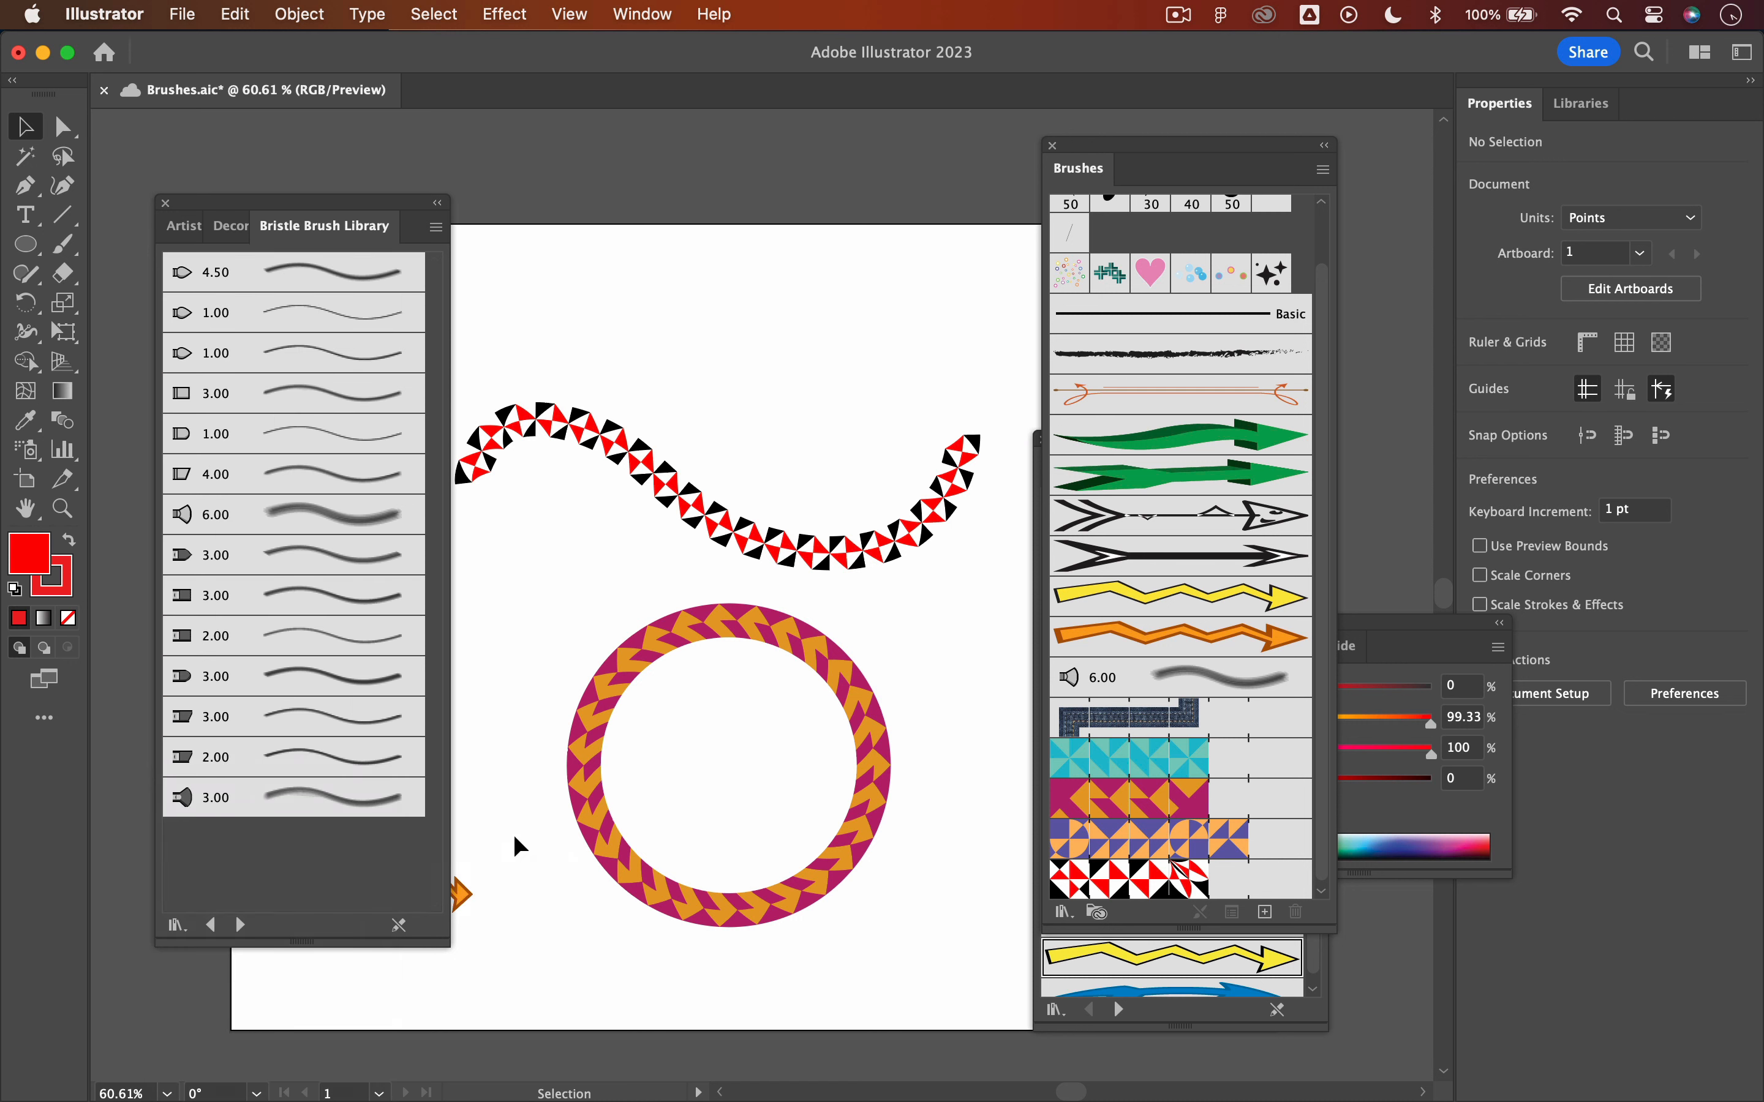
Try the 6.00 Deerfoot and 4.00 bristle brushes on the wavy path and settle on the last 3.00 bristle brush
click(692, 503)
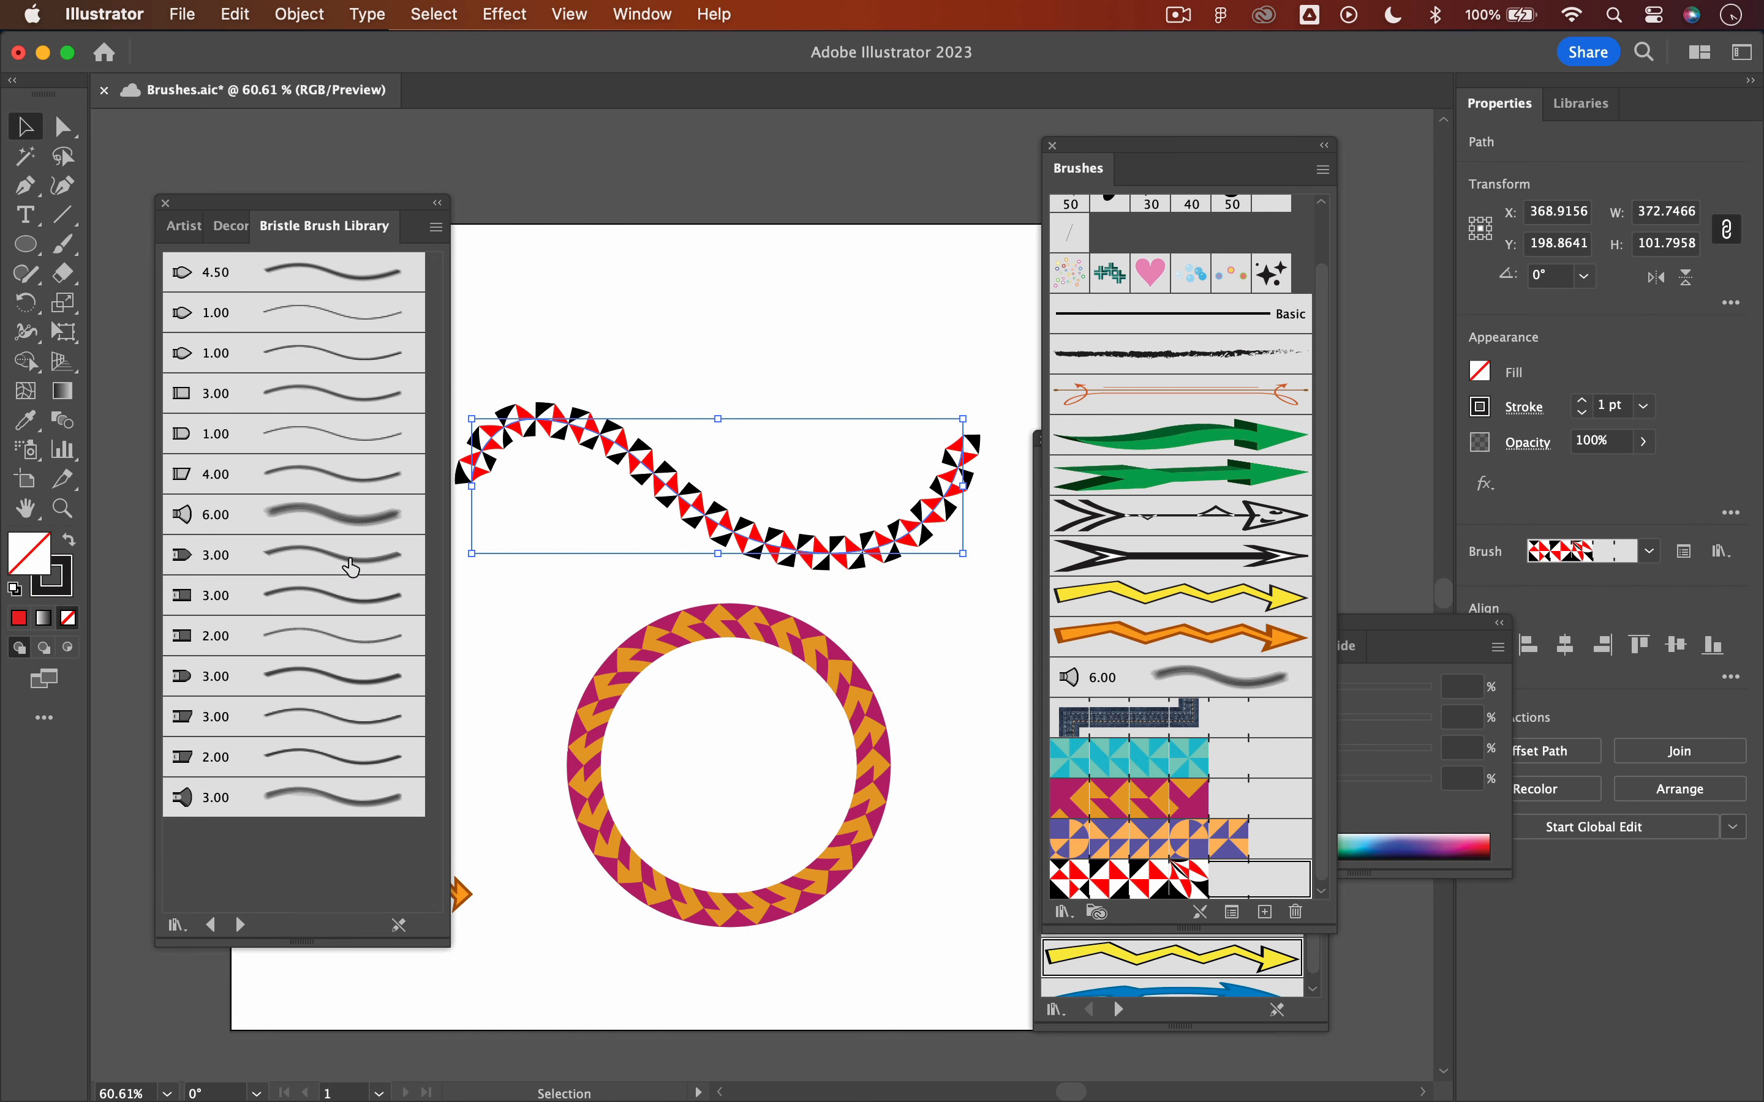
click(350, 524)
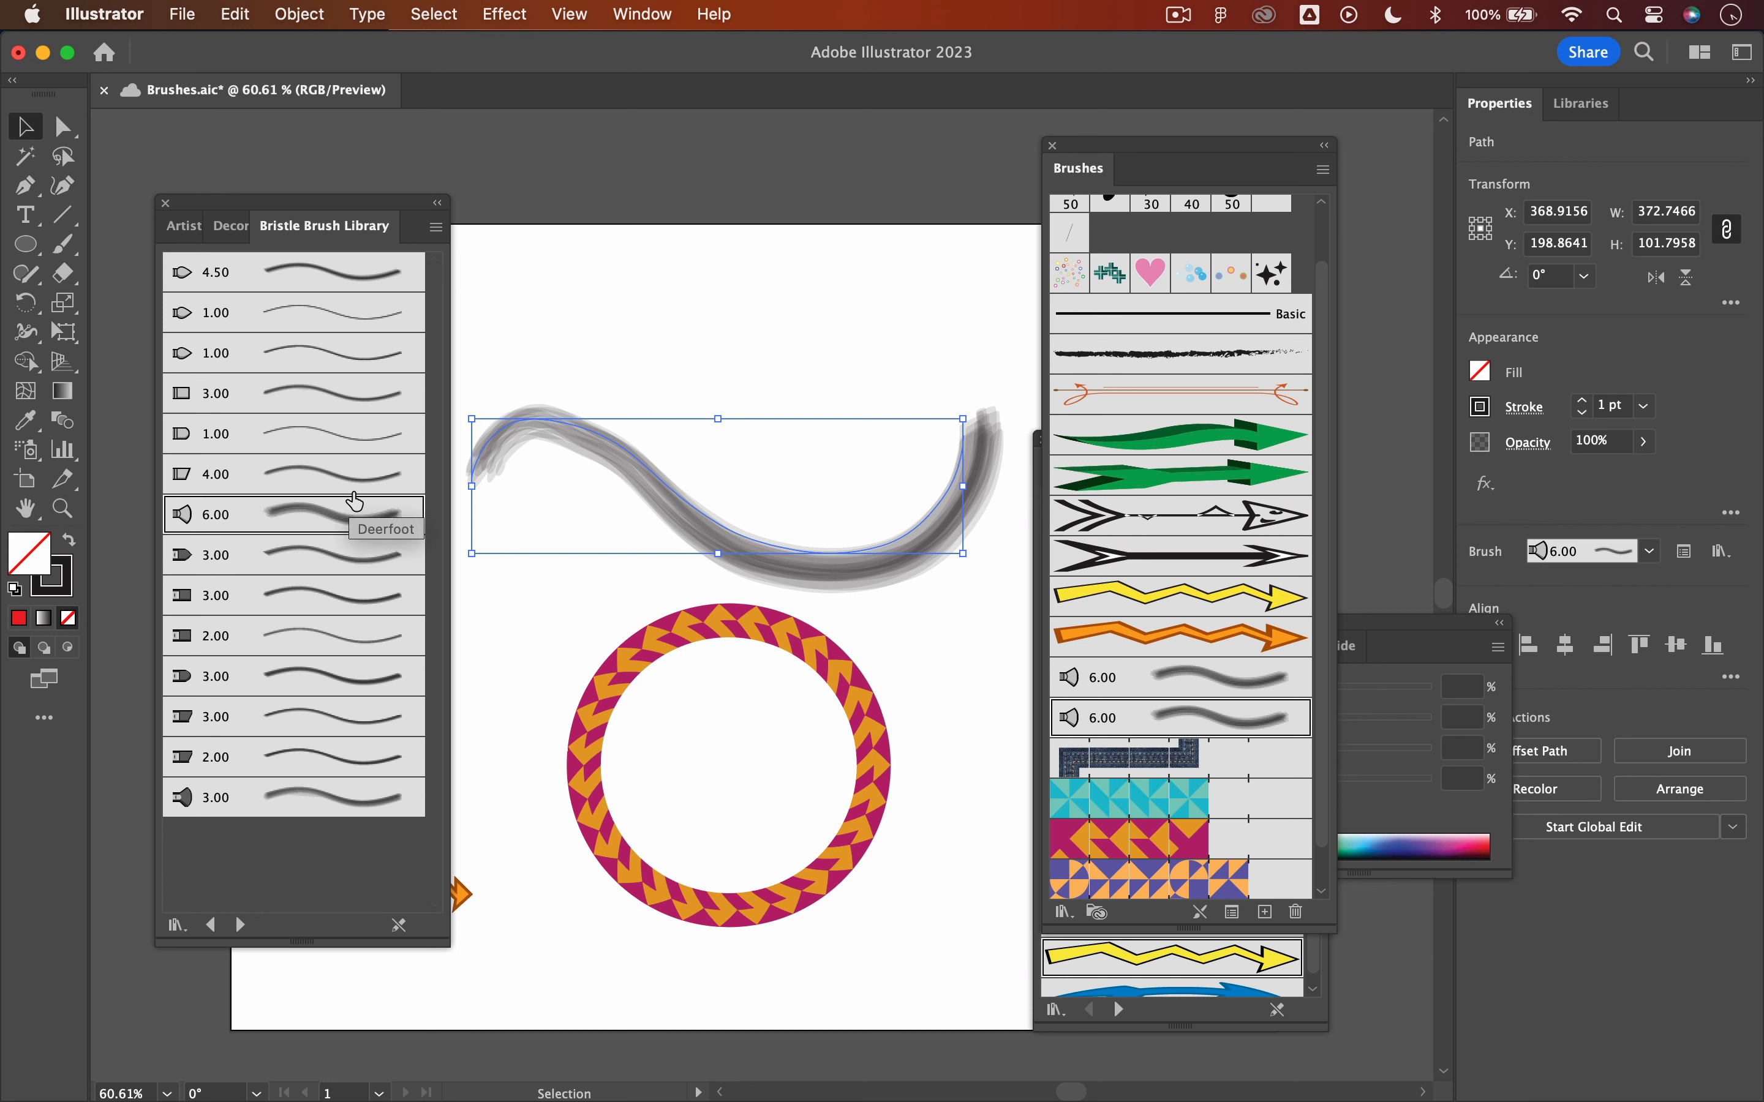
click(340, 482)
click(340, 803)
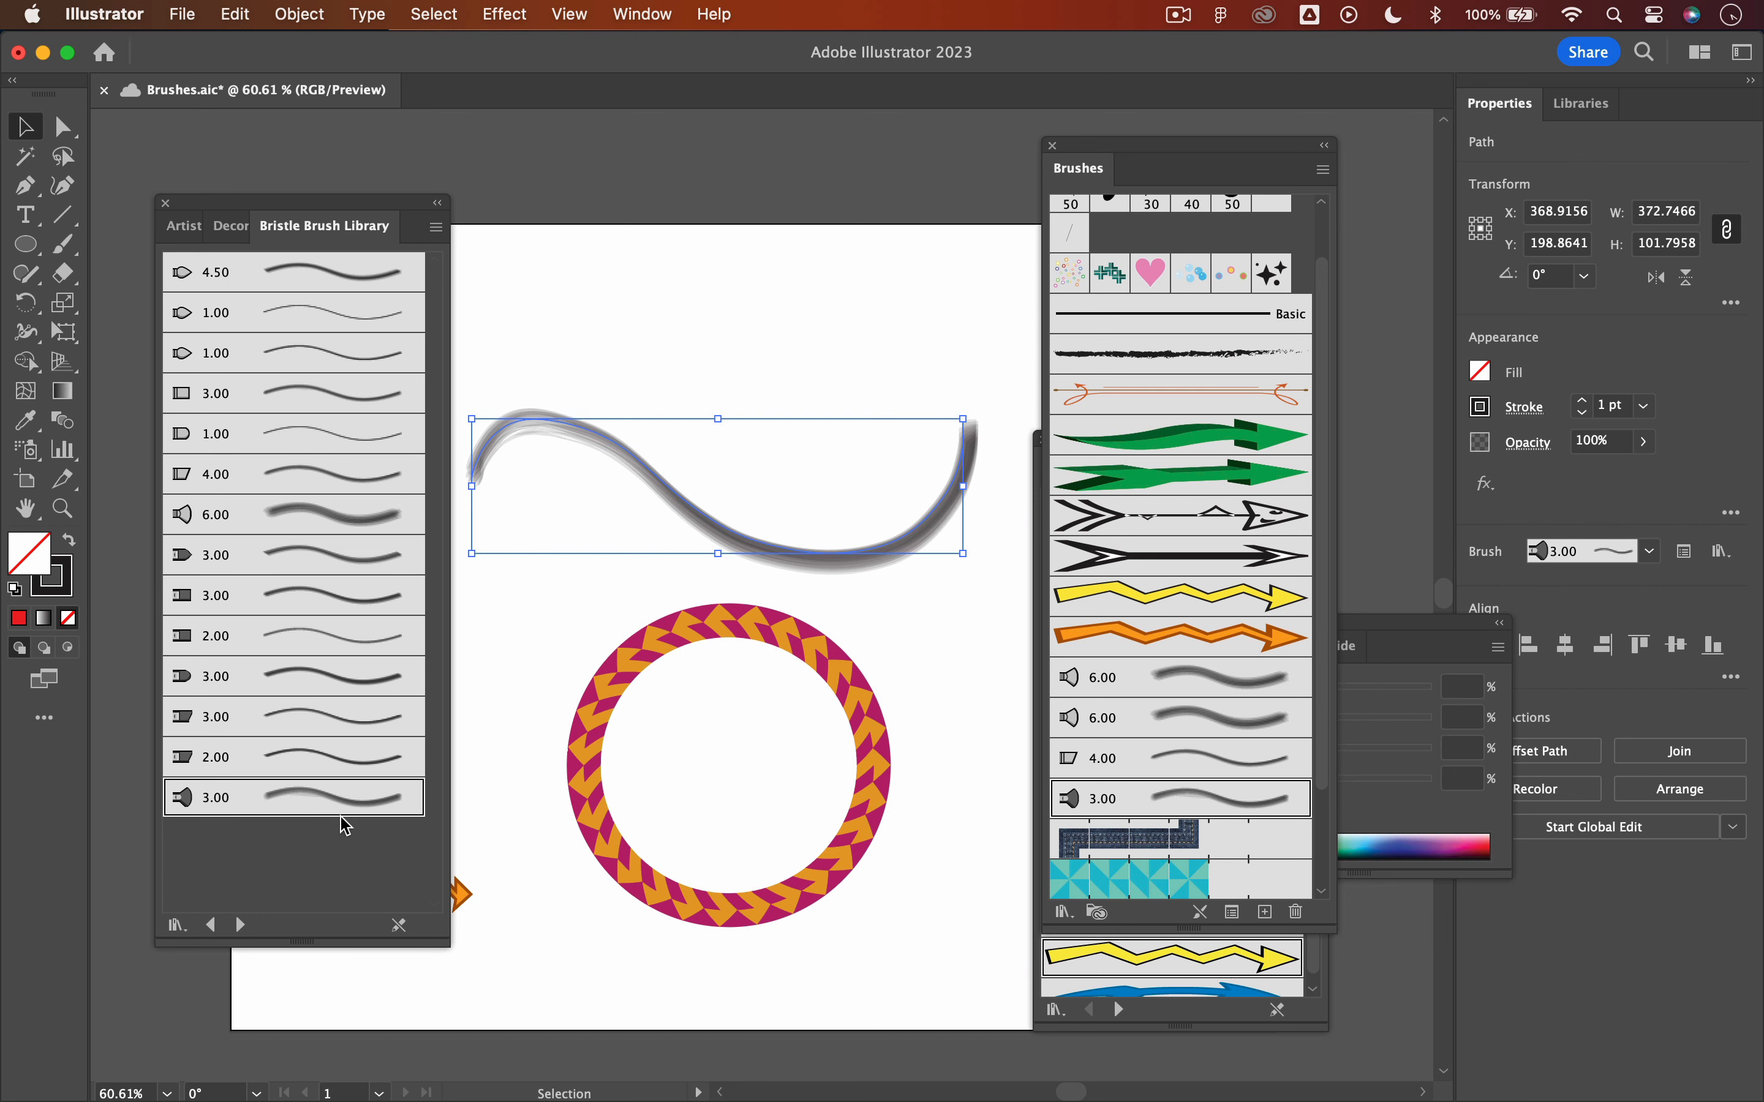
Try the 2.00 bristle brush on the wavy path, replace it with the 6.00 bristle brush, and deselect the path
click(336, 766)
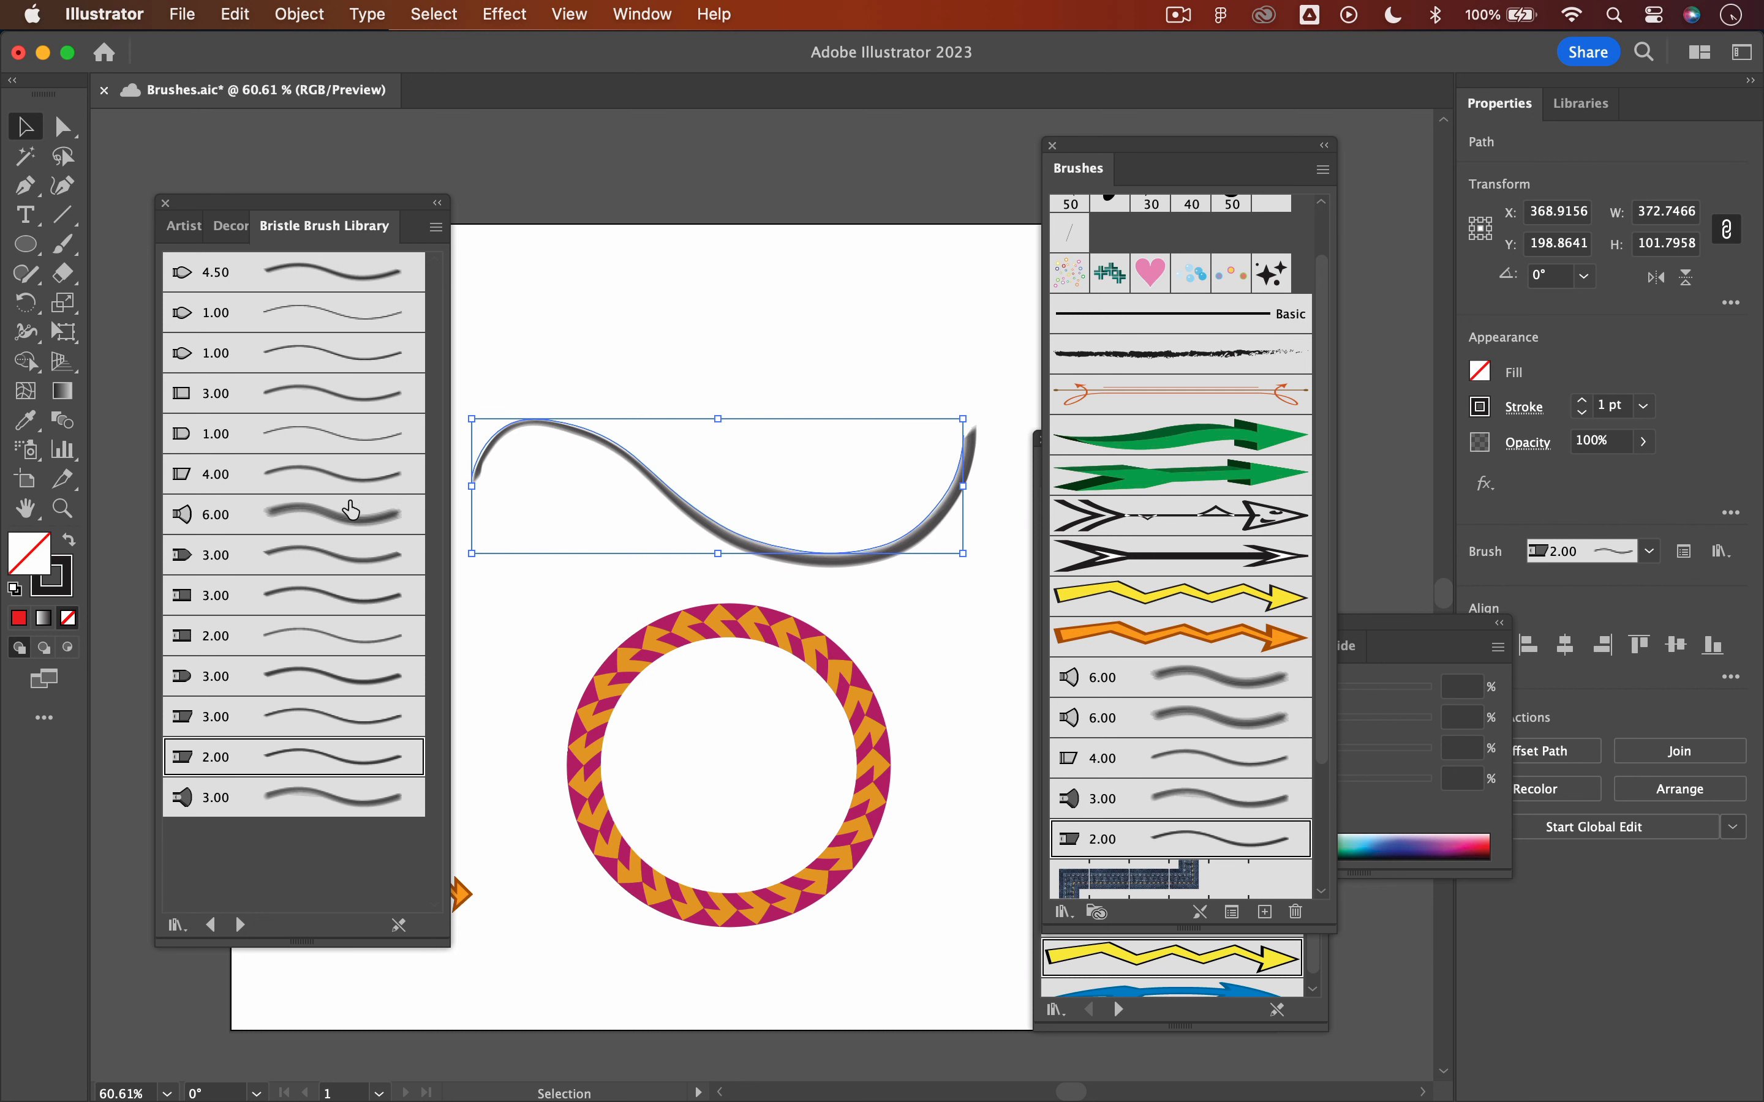
click(349, 516)
click(767, 292)
key(z)
mouse_move(703, 525)
mouse_down()
mouse_move(1100, 831)
mouse_move(699, 621)
mouse_up()
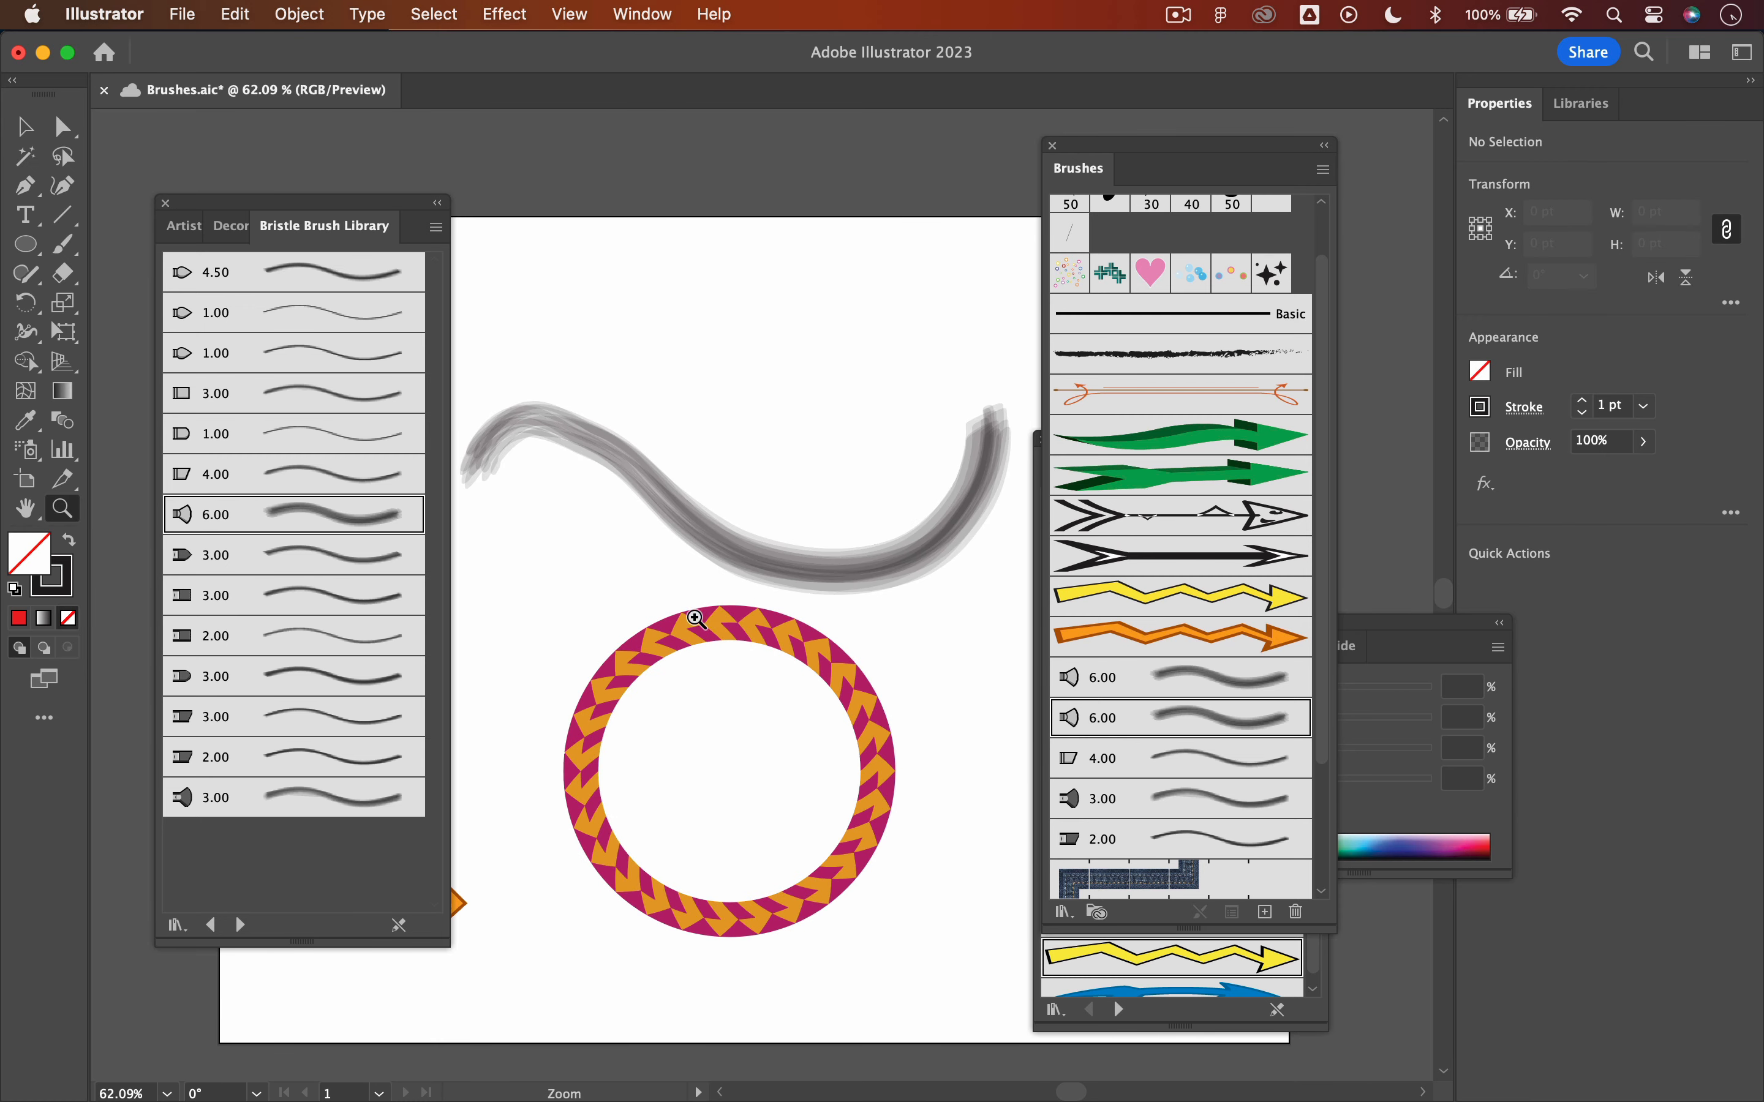
Close the Bristle Brush Library and delete the orange arrow, the wavy path and the patterned circle from the artboard
key(v)
click(166, 203)
drag(337, 786, 480, 957)
key(Delete)
drag(606, 460, 787, 870)
key(Delete)
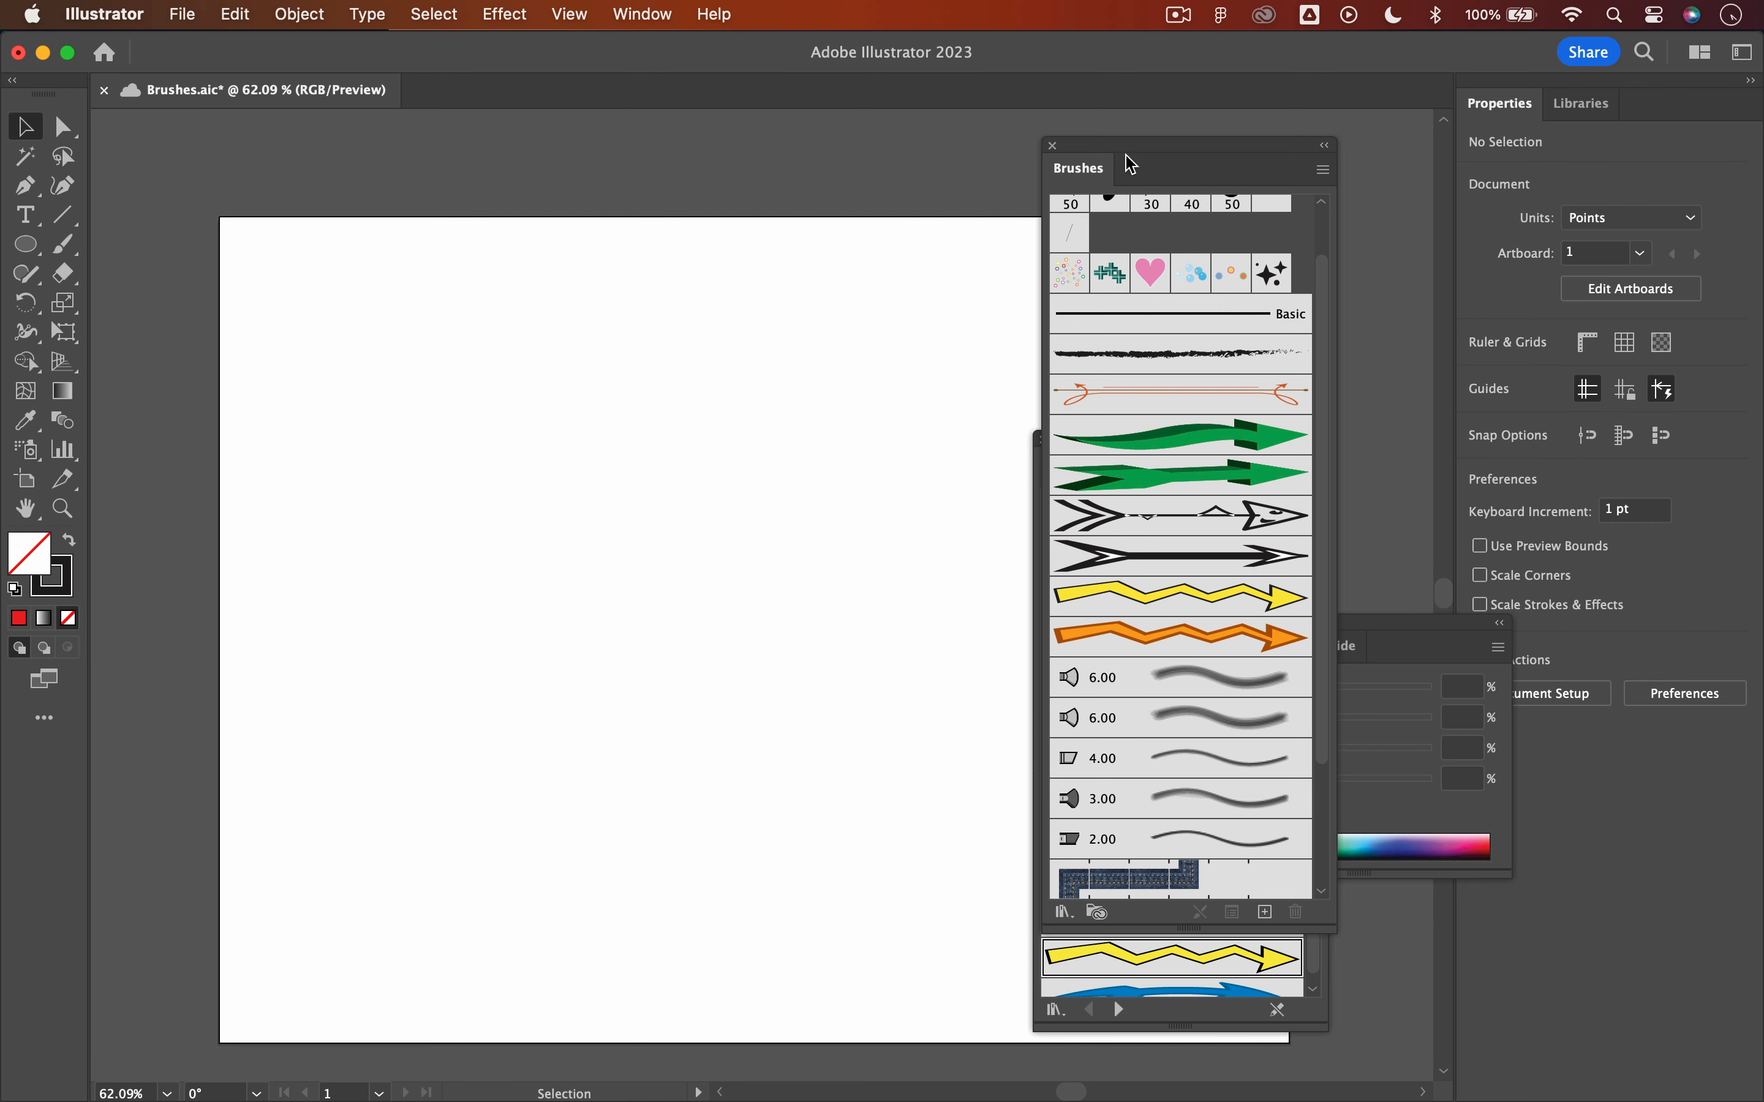
Move the Brushes panel to the middle of the artboard and close the remaining floating arrow library and color guide panels
drag(1082, 169, 621, 195)
click(1036, 442)
click(1217, 623)
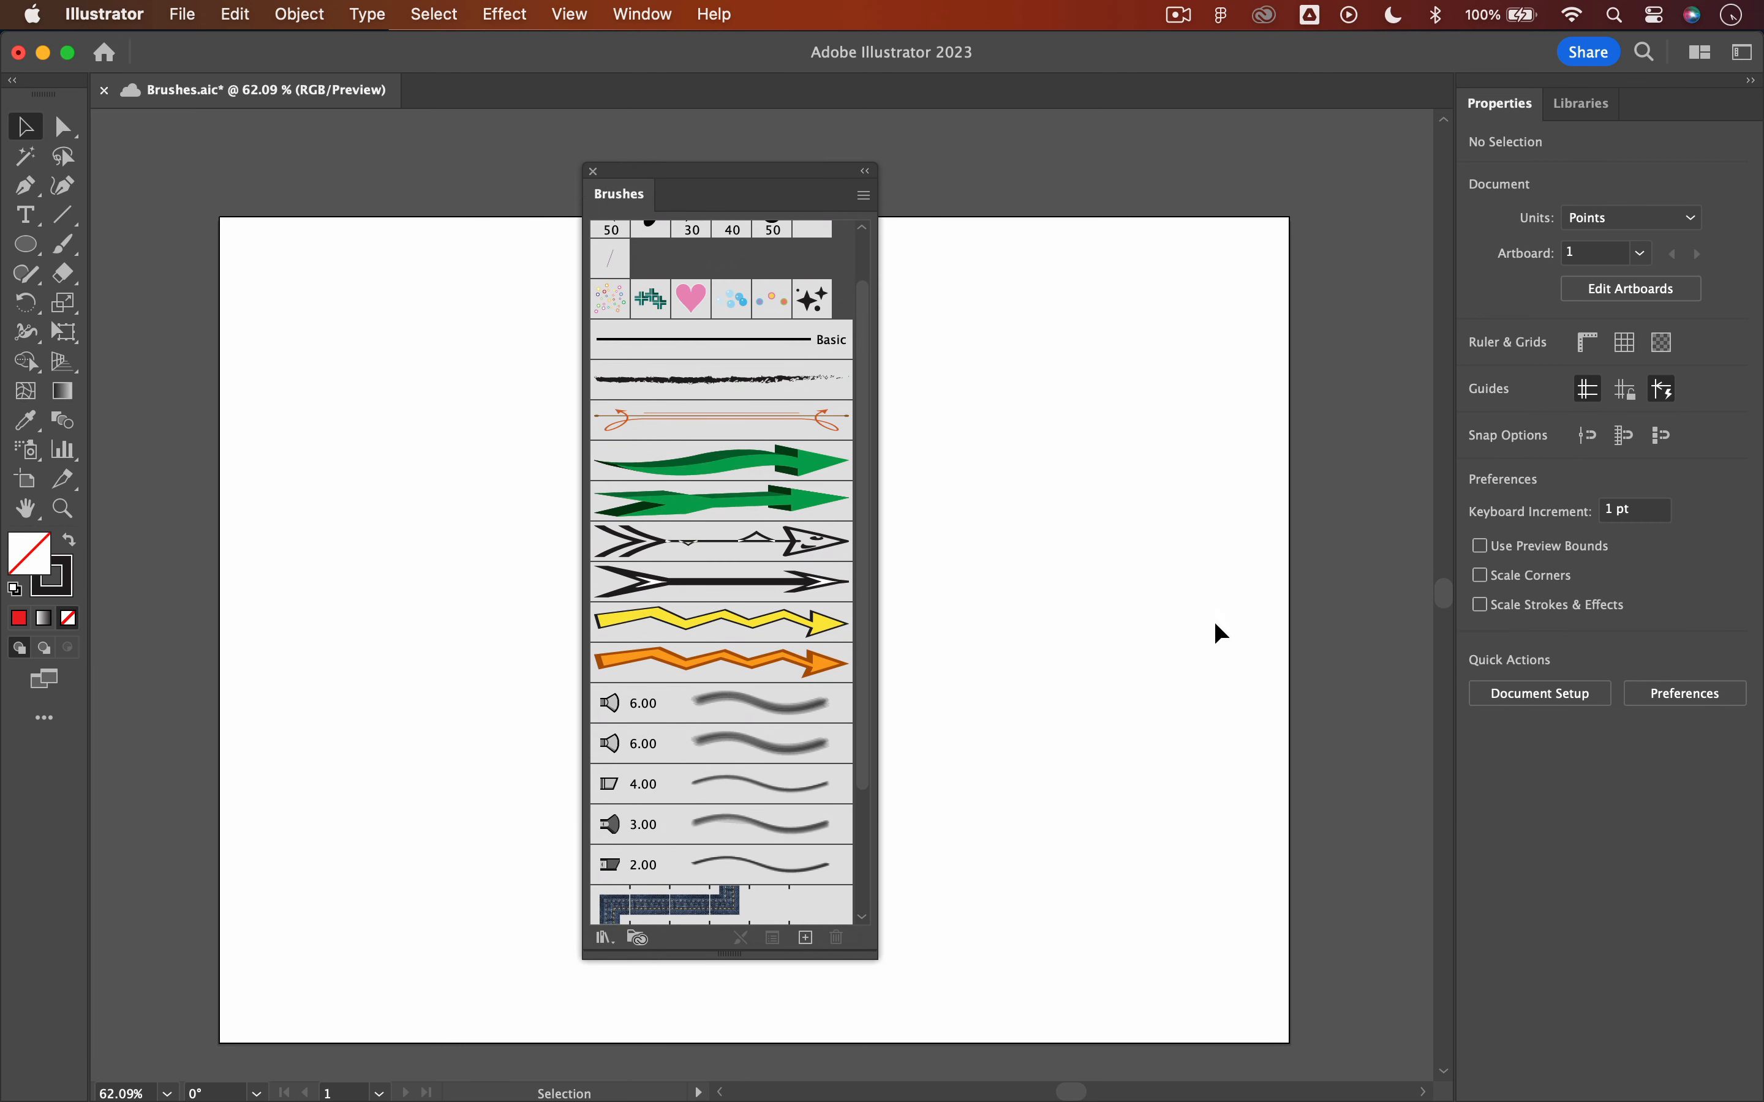
Delete all unwanted brushes, keeping only one round brush, Basic and the four geometric pattern brushes
scroll(784, 458, down, 4)
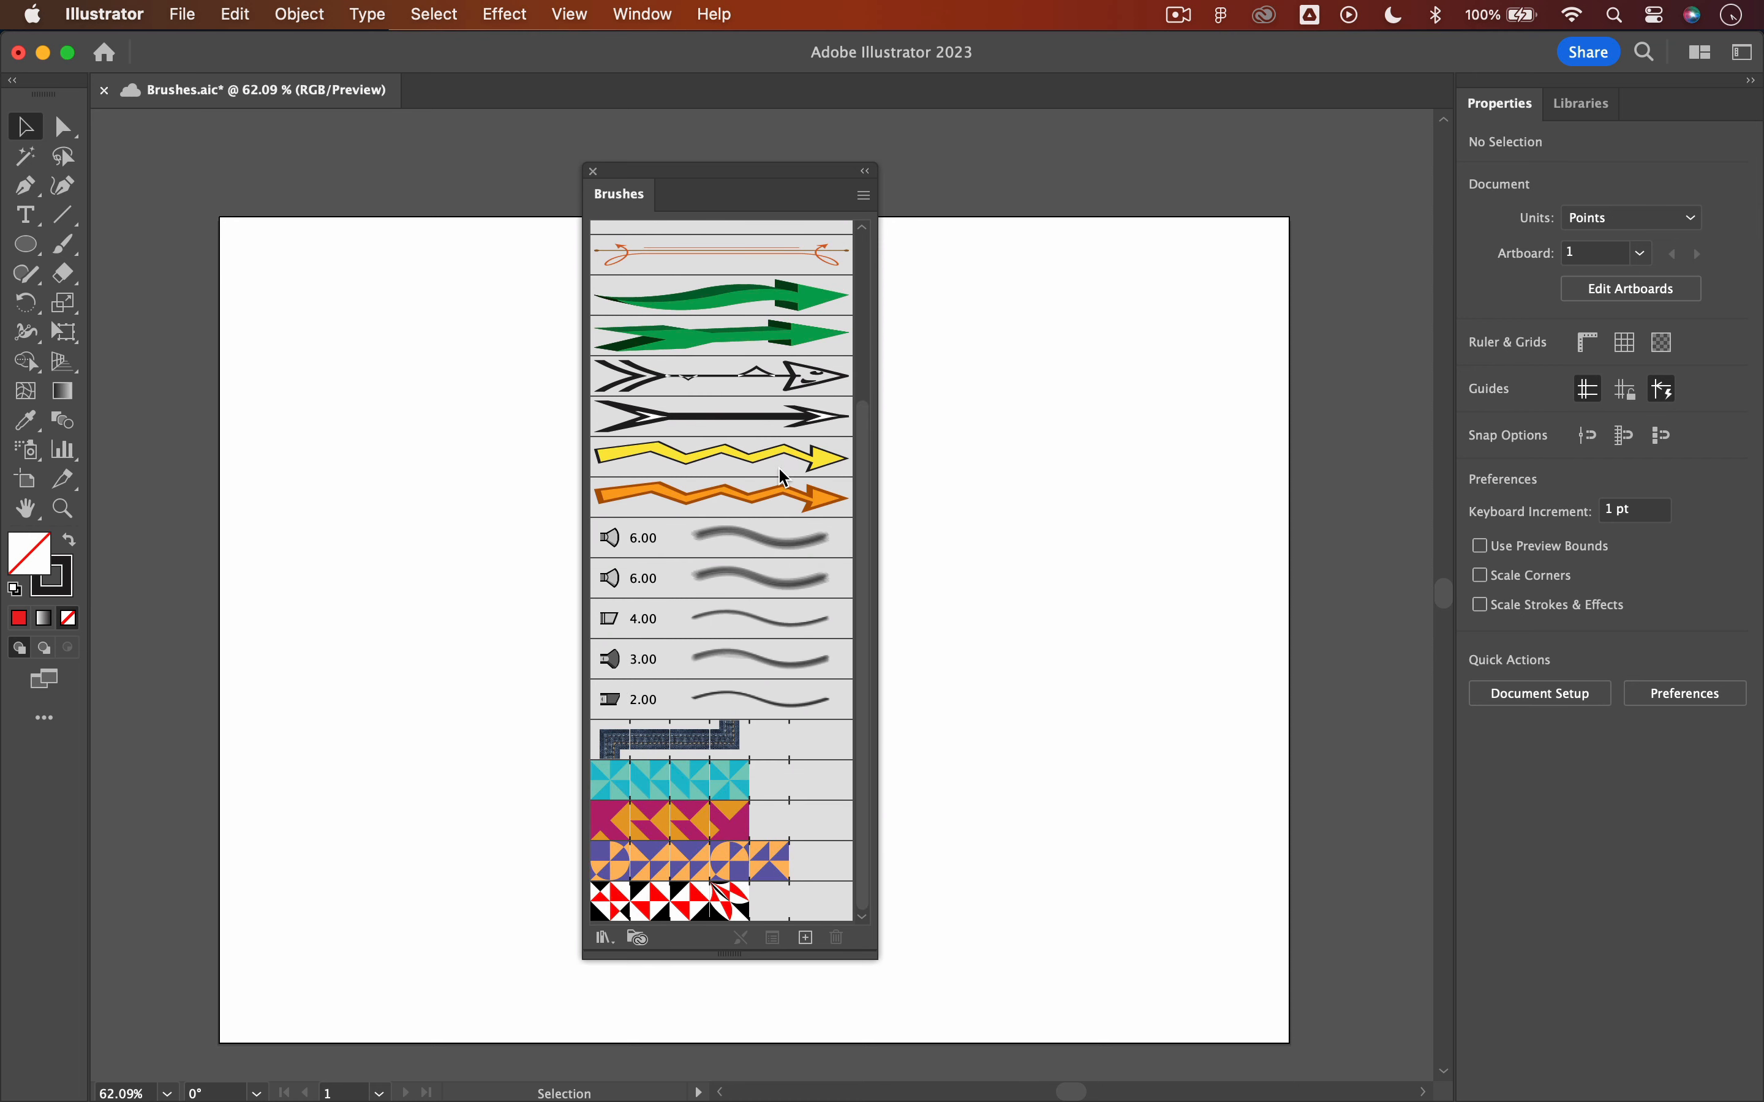
scroll(751, 669, up, 5)
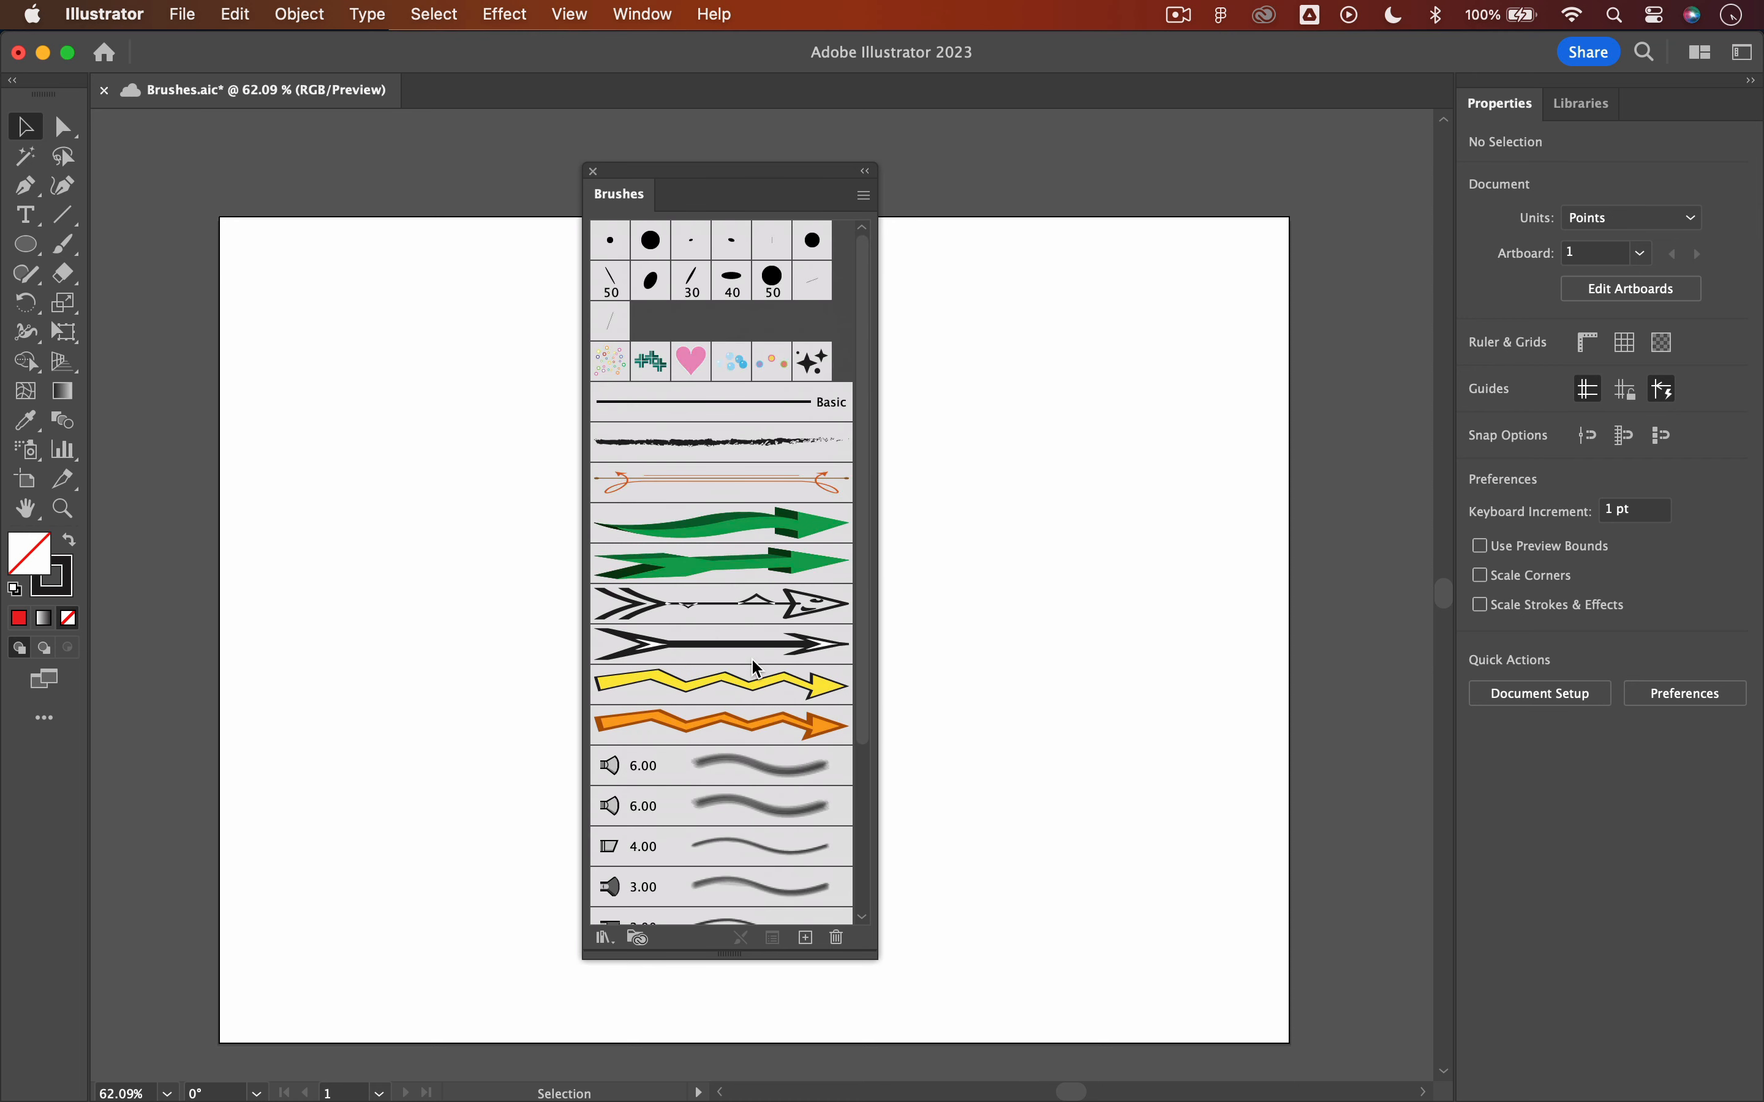
click(735, 246)
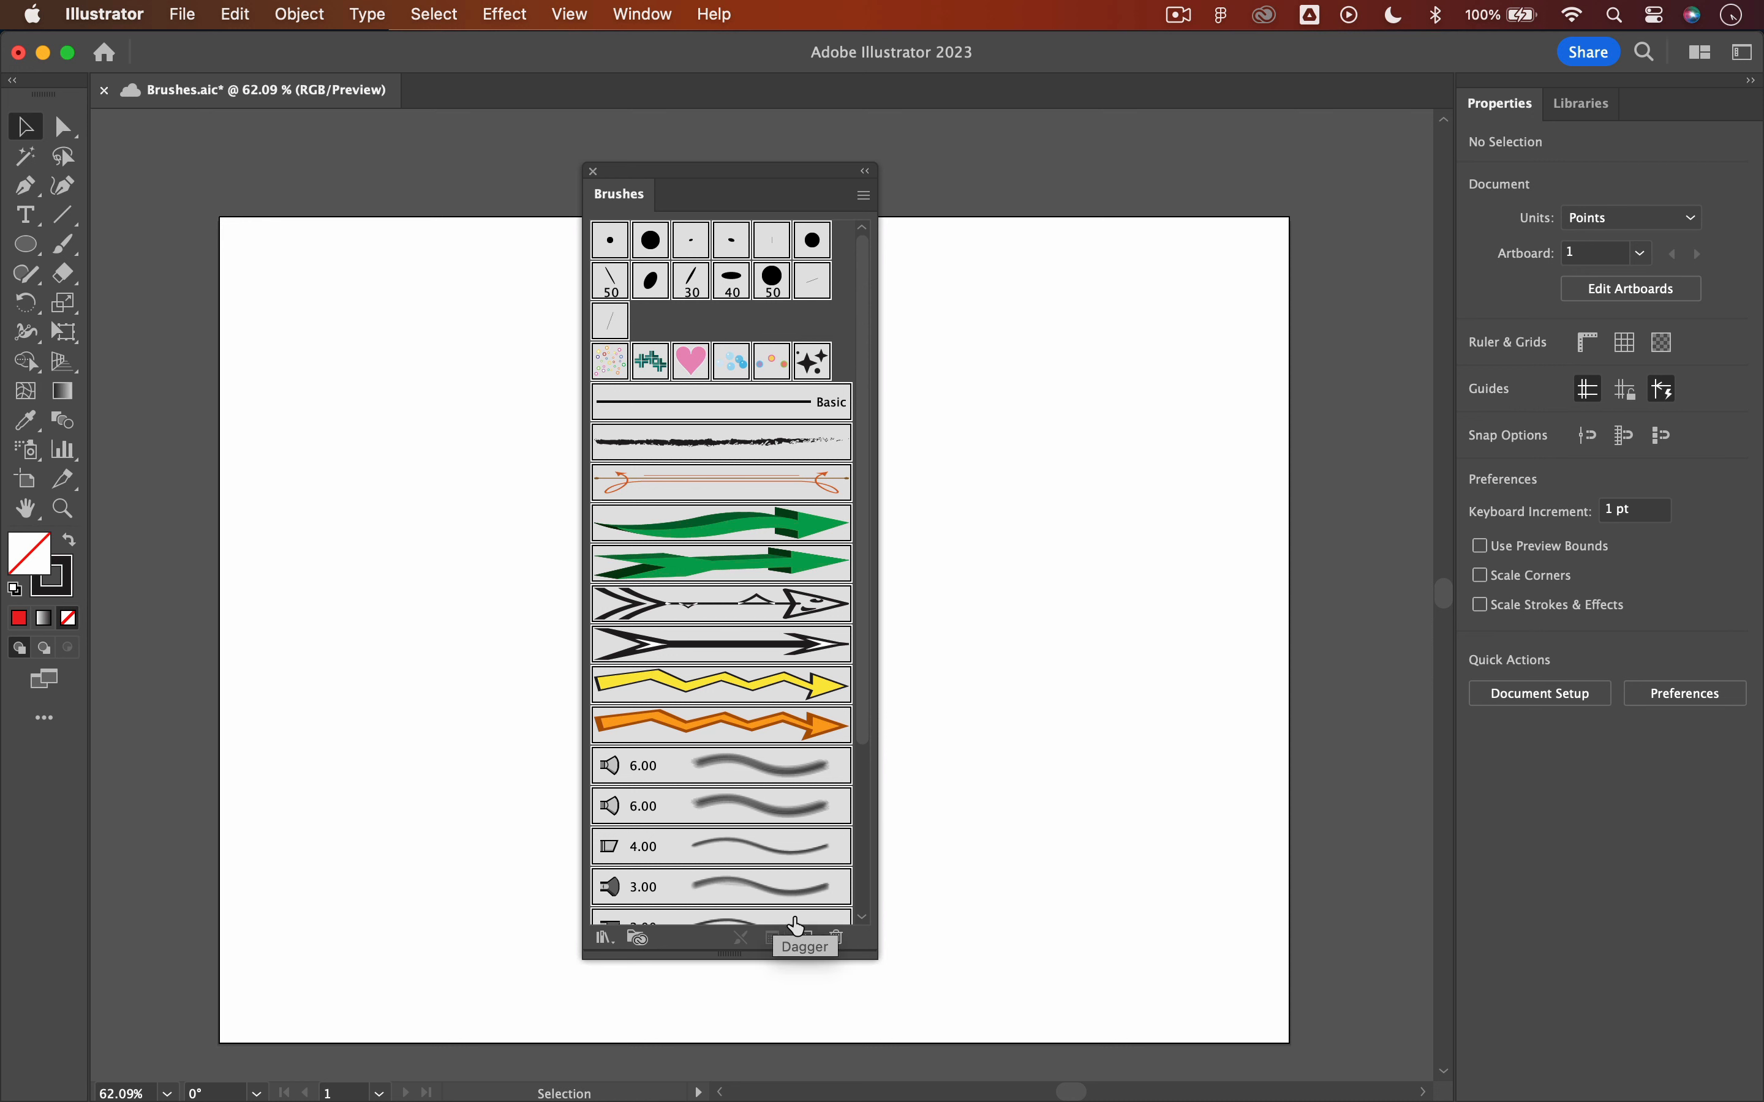
click(838, 939)
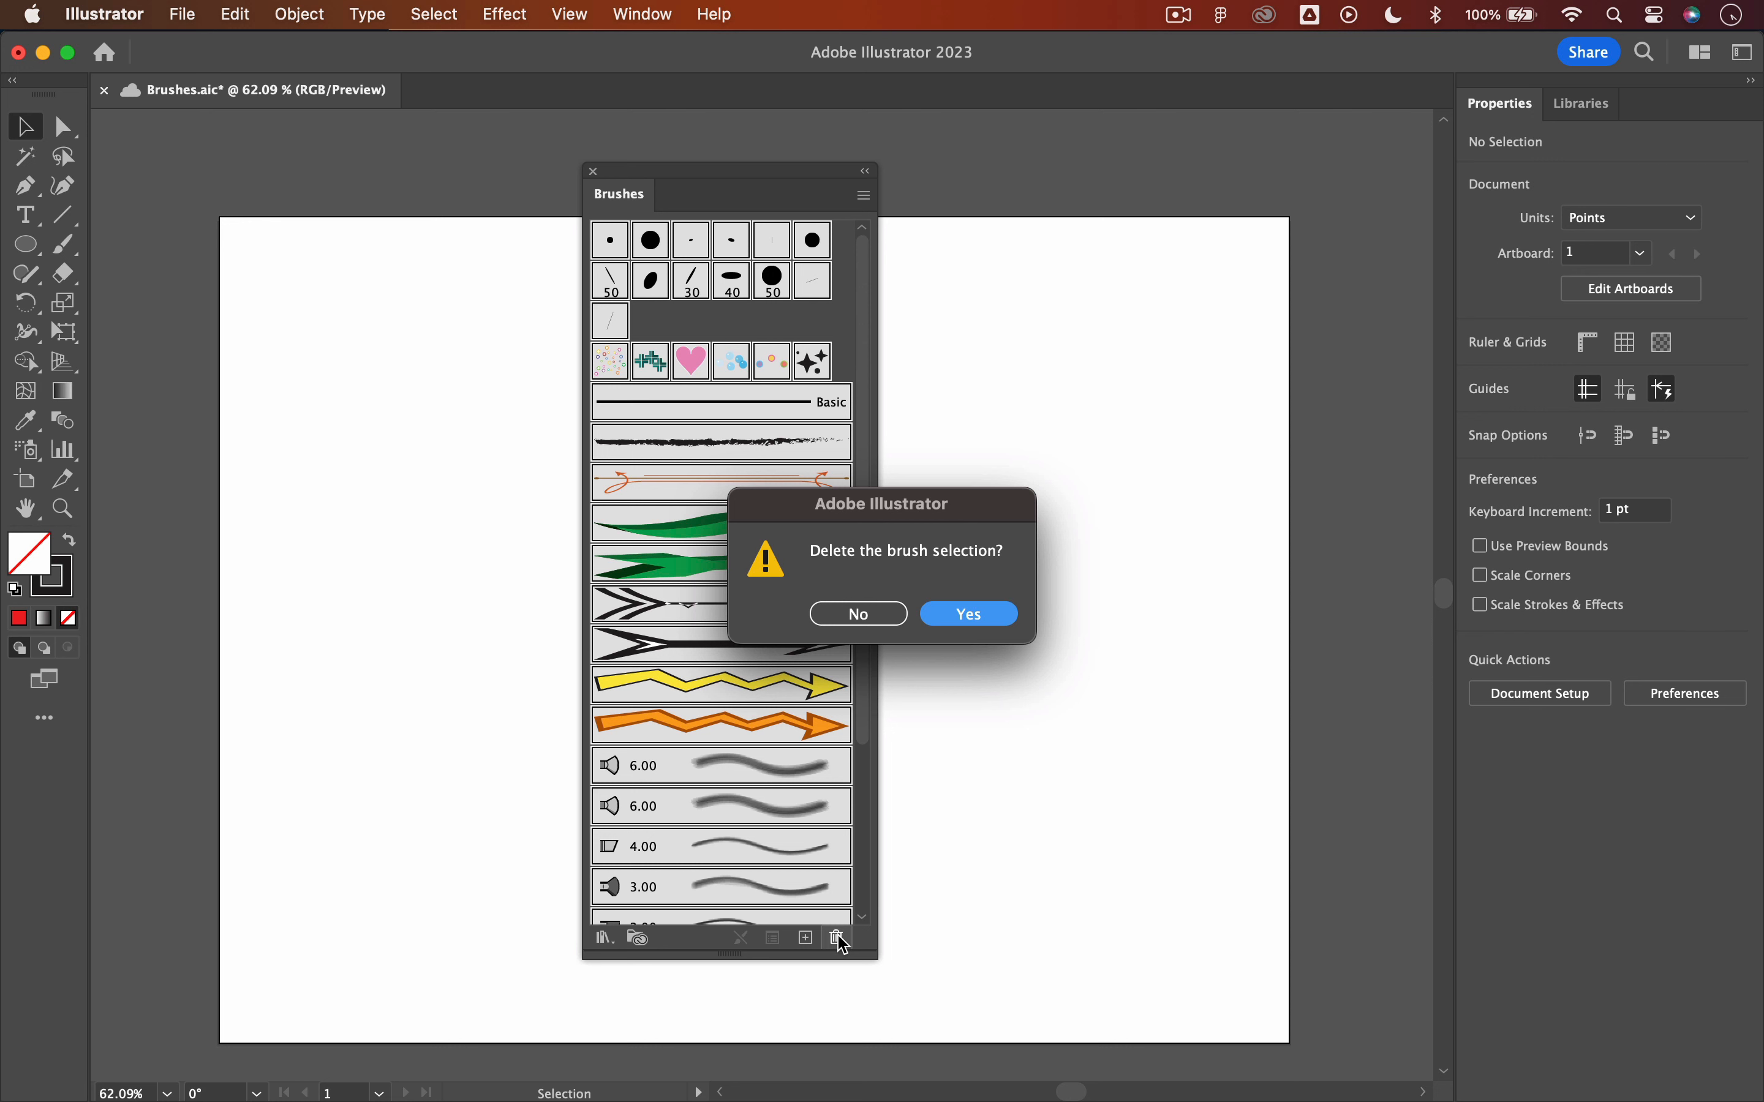
click(981, 615)
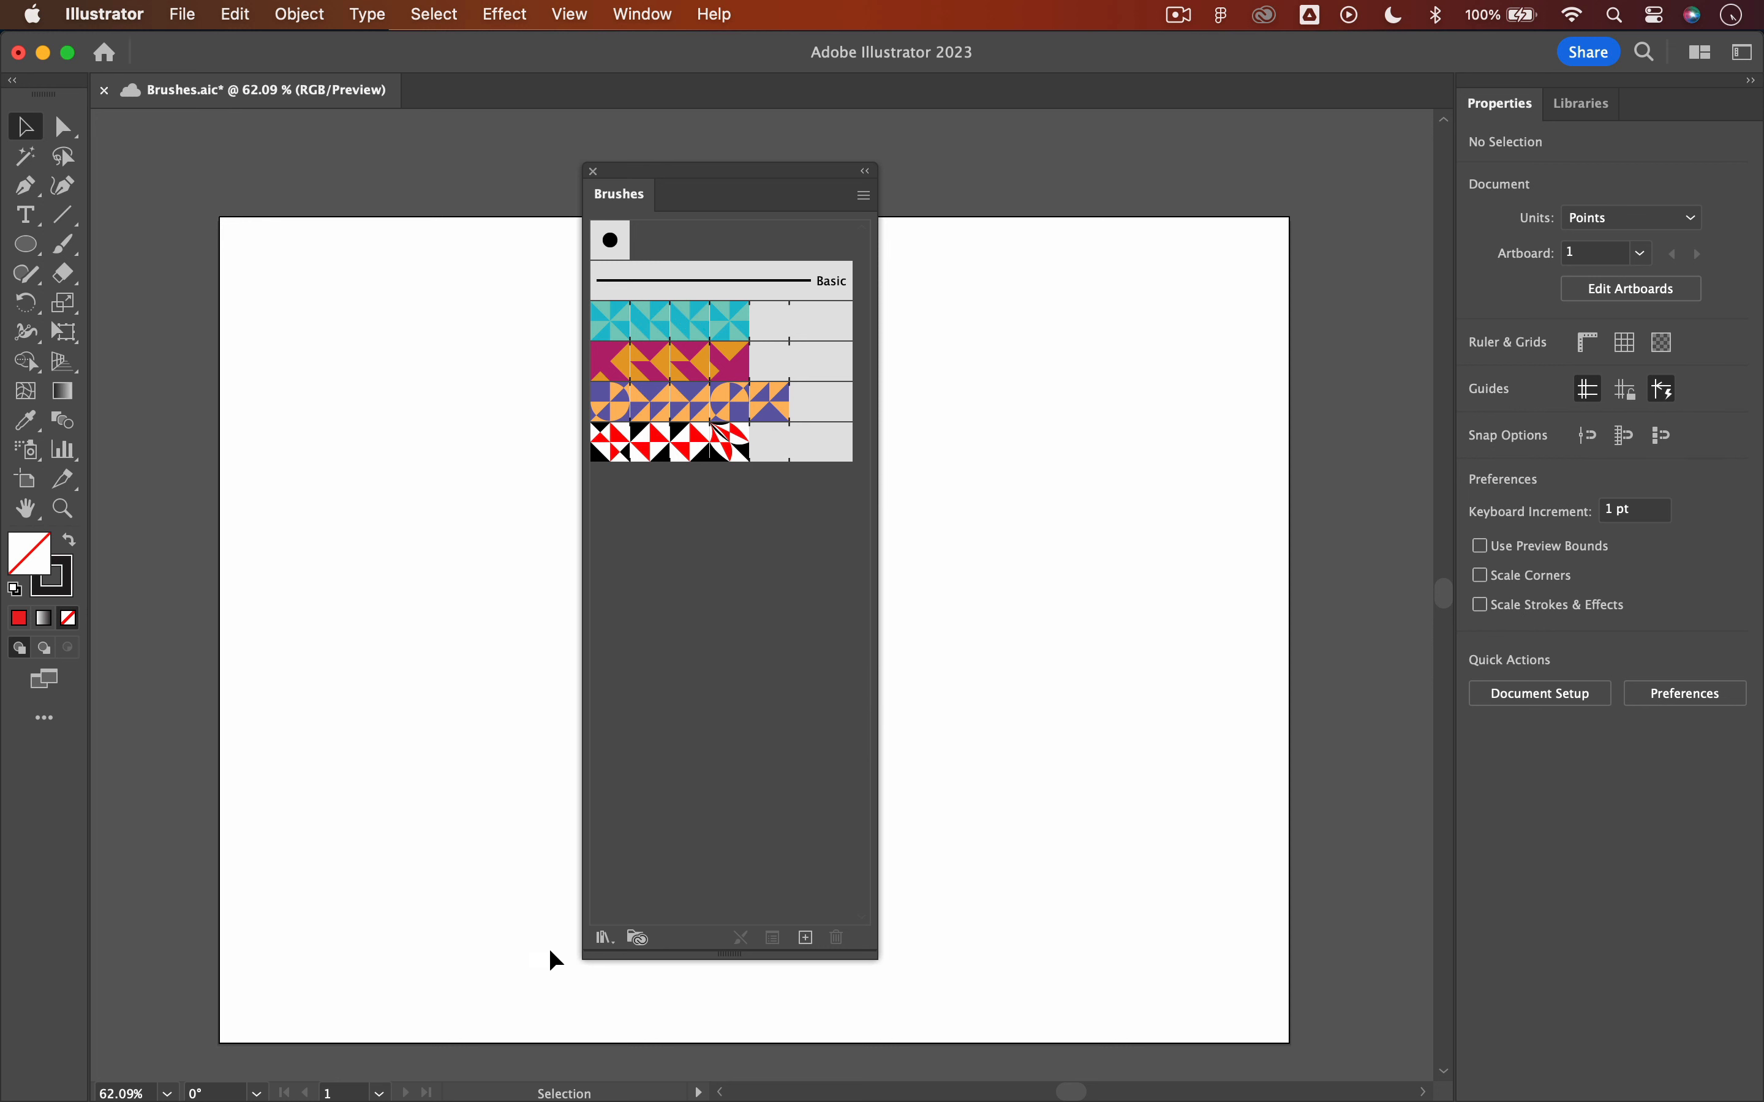
Save the remaining brushes as a brush library named Neo-Geo-Brushes in the Brushes folder
click(605, 938)
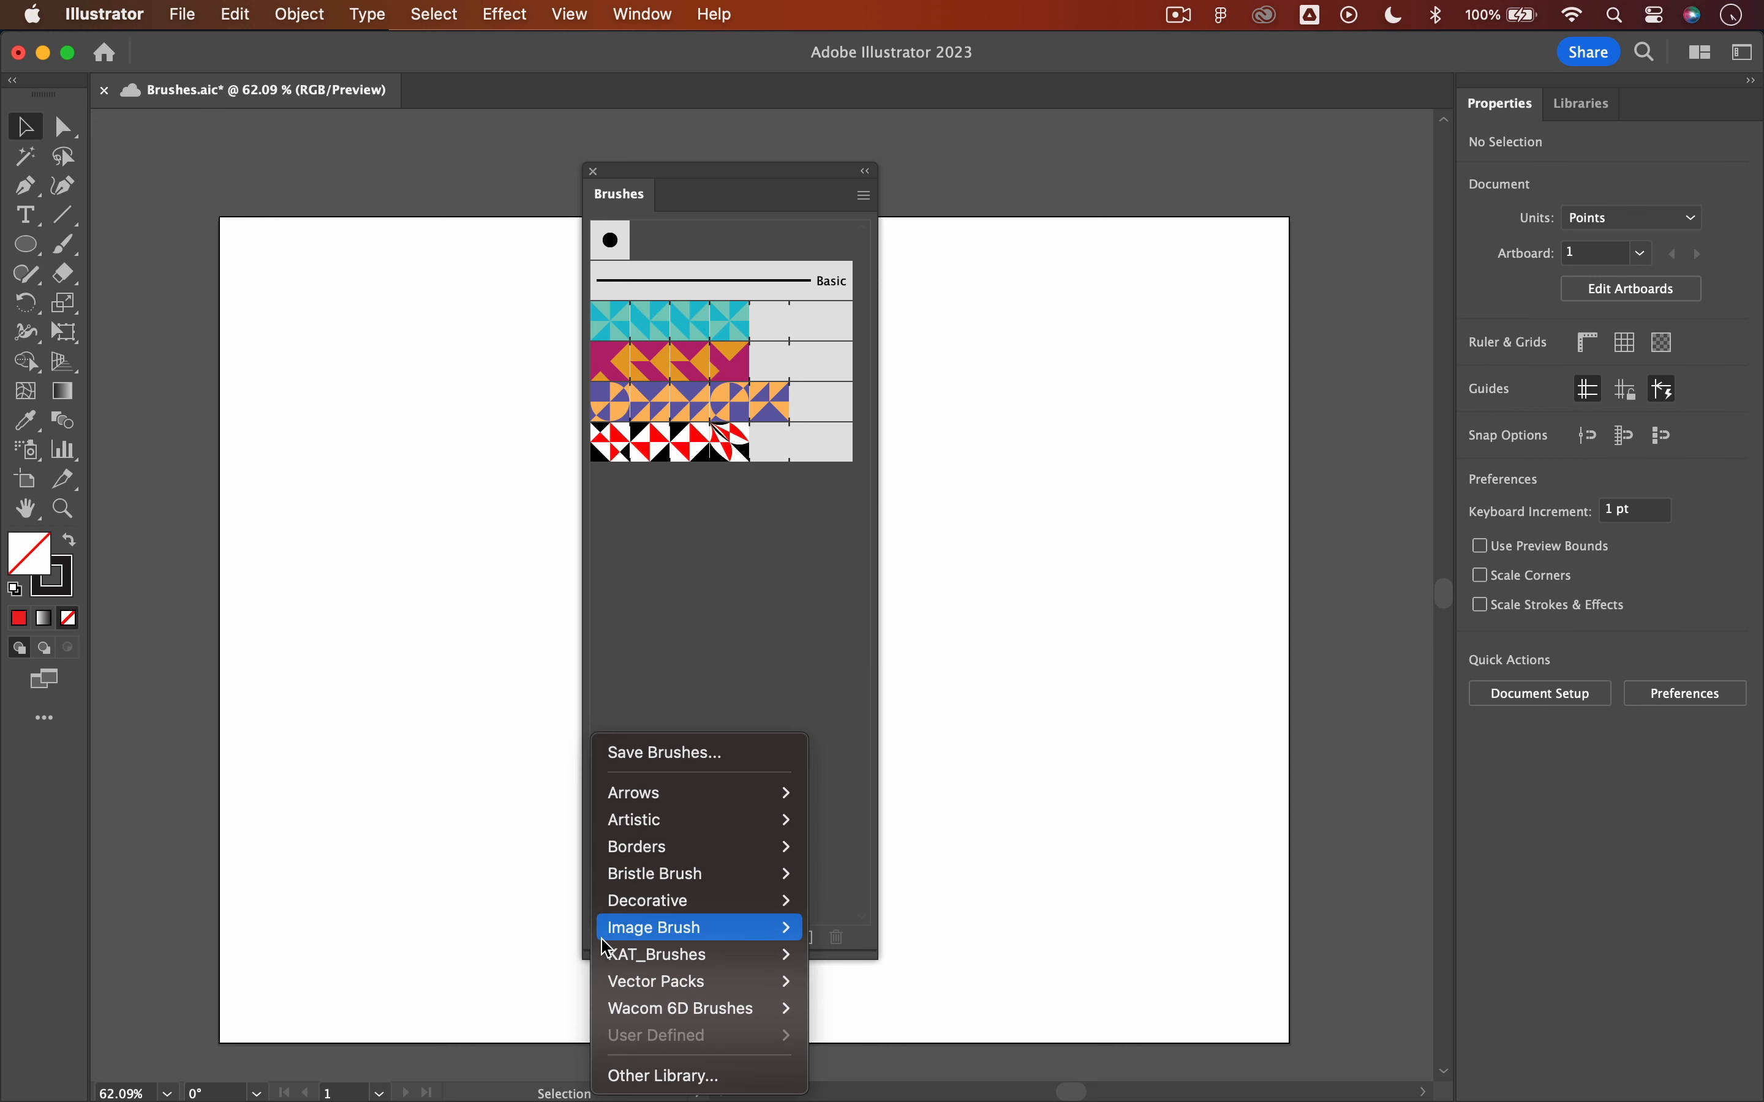
click(651, 755)
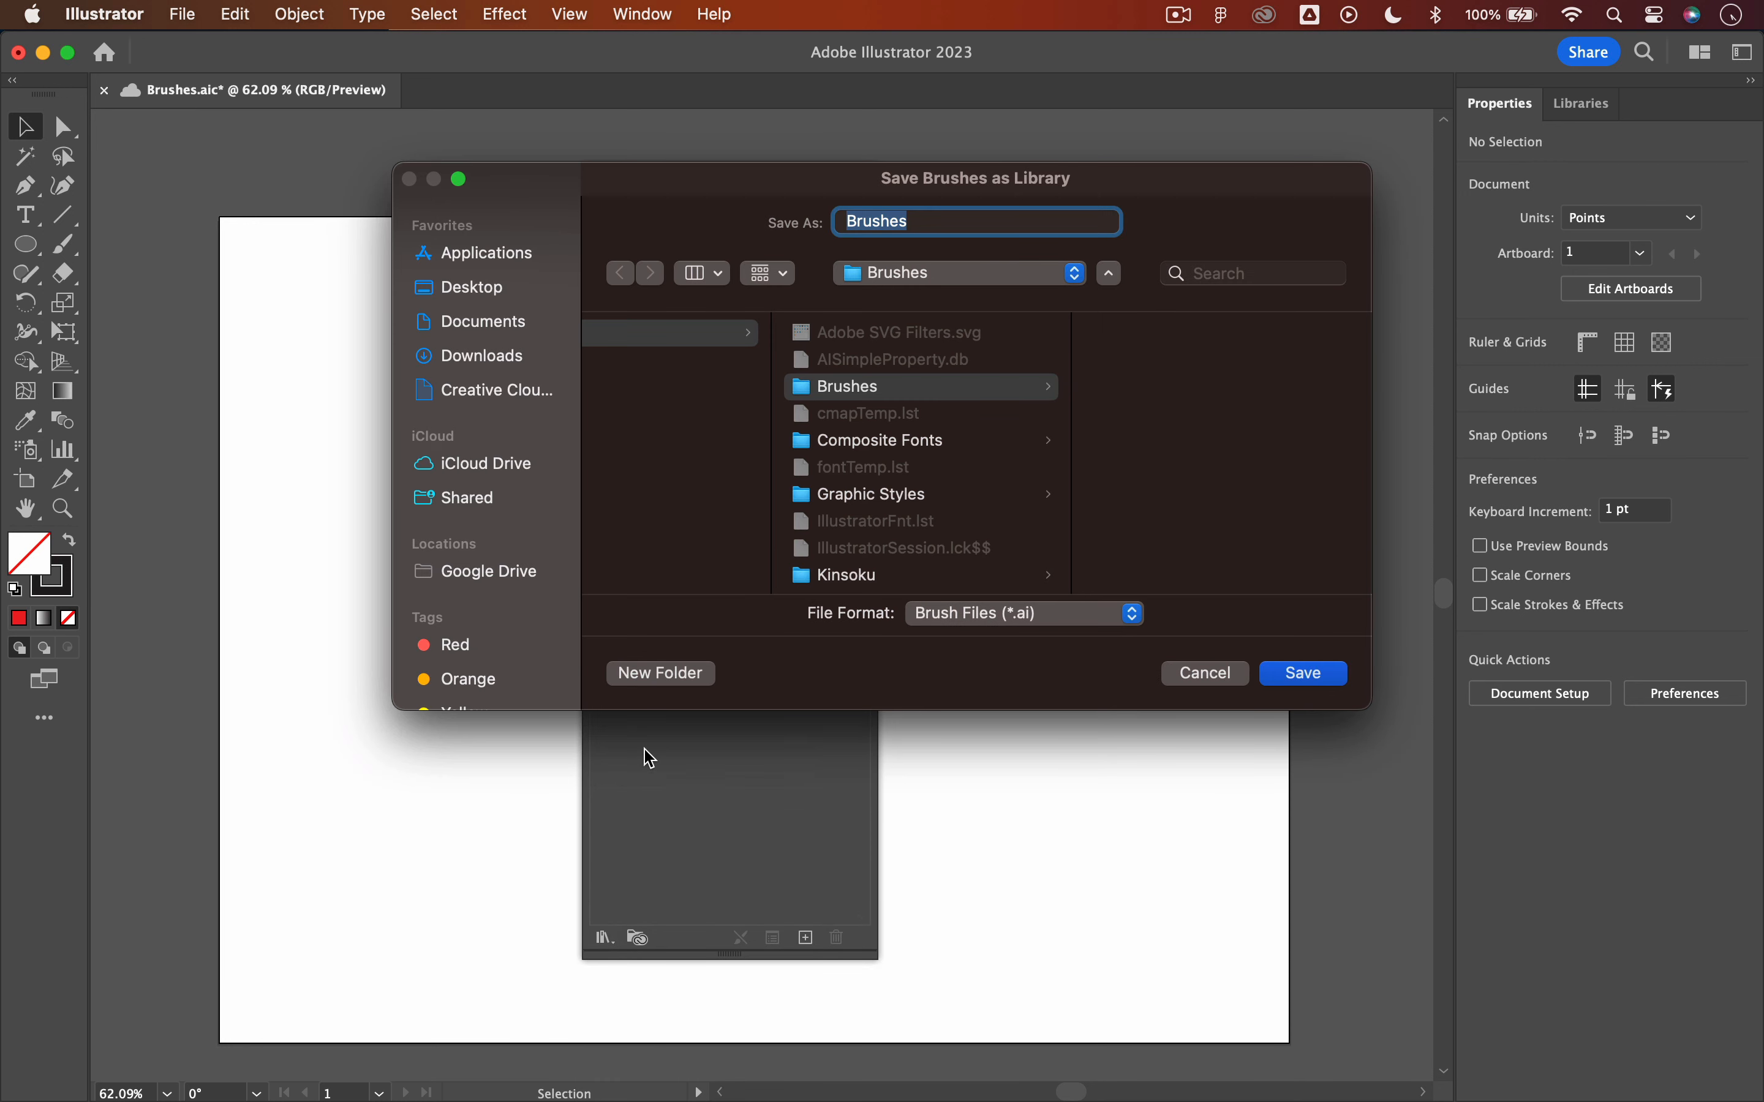
text(New)
key(BackSpace)
text(o-Geo-Brushes)
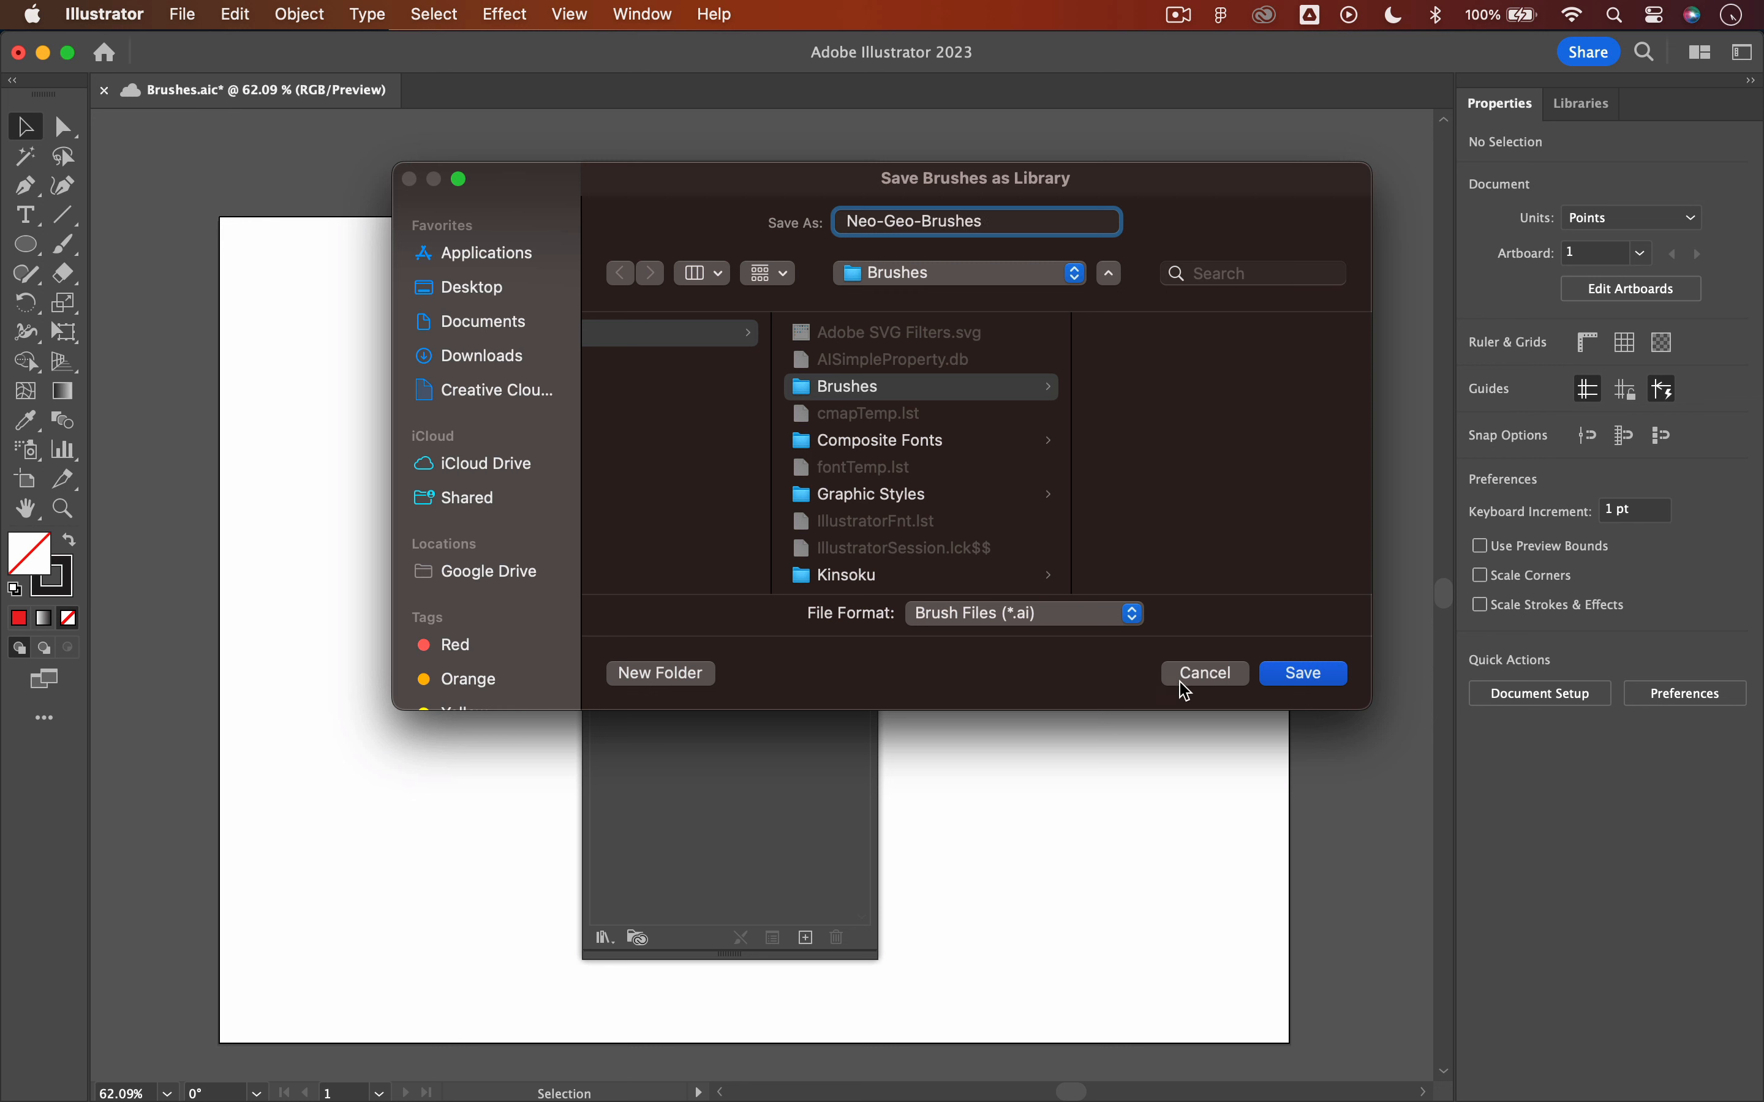
click(1306, 674)
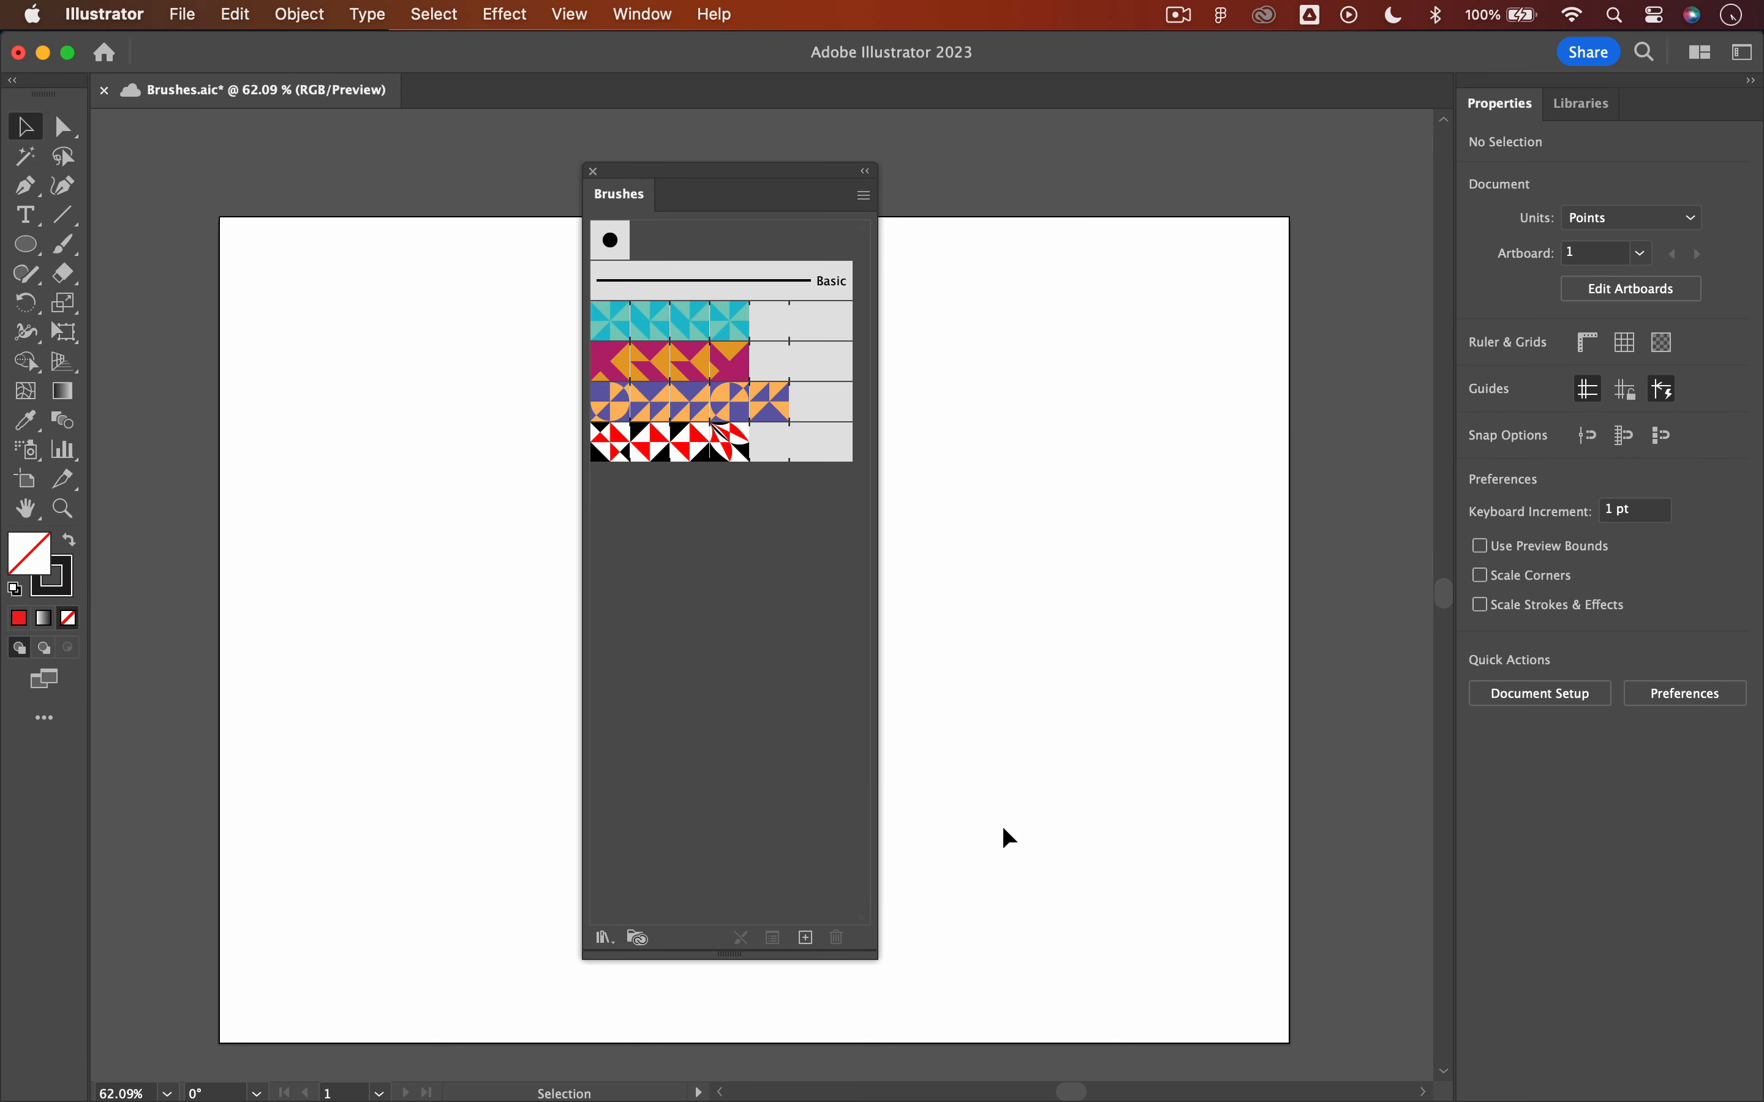
Shorten the Brushes panel to fit its contents and check the user-defined brush libraries for Neo-Geo-Brushes
drag(864, 956, 845, 536)
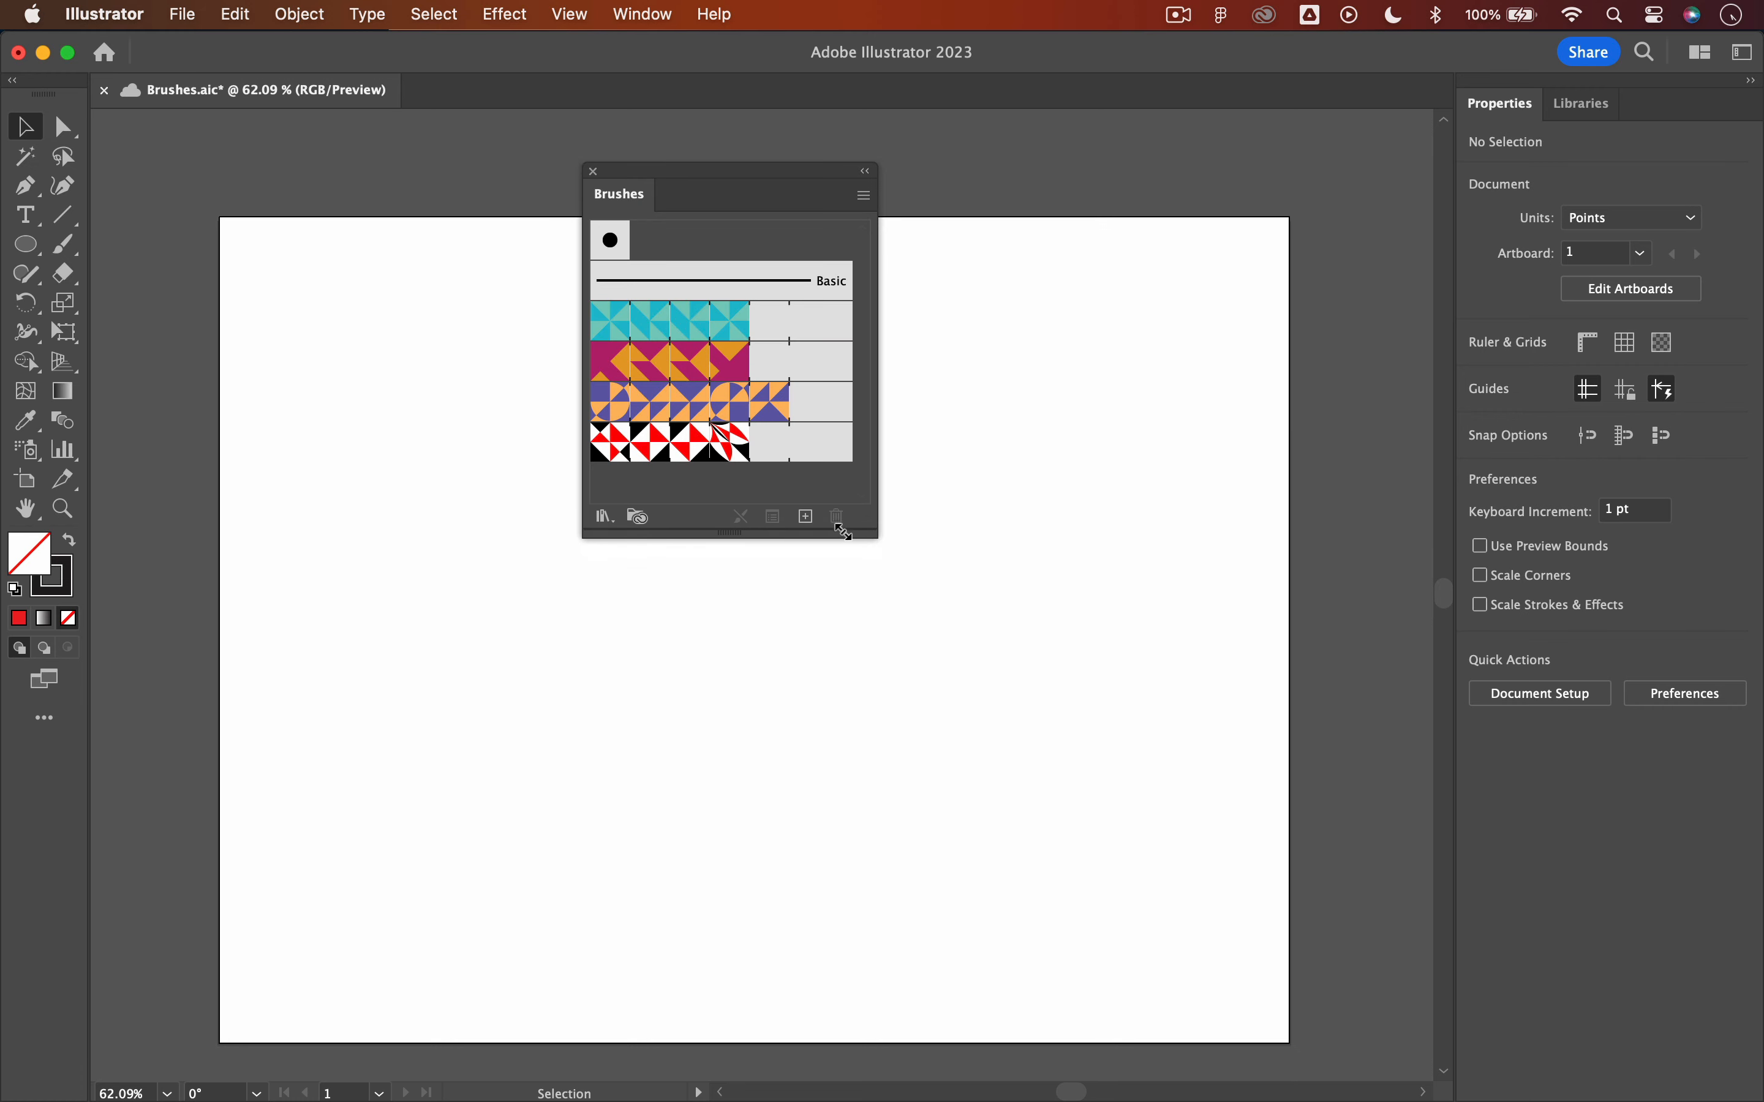
click(603, 517)
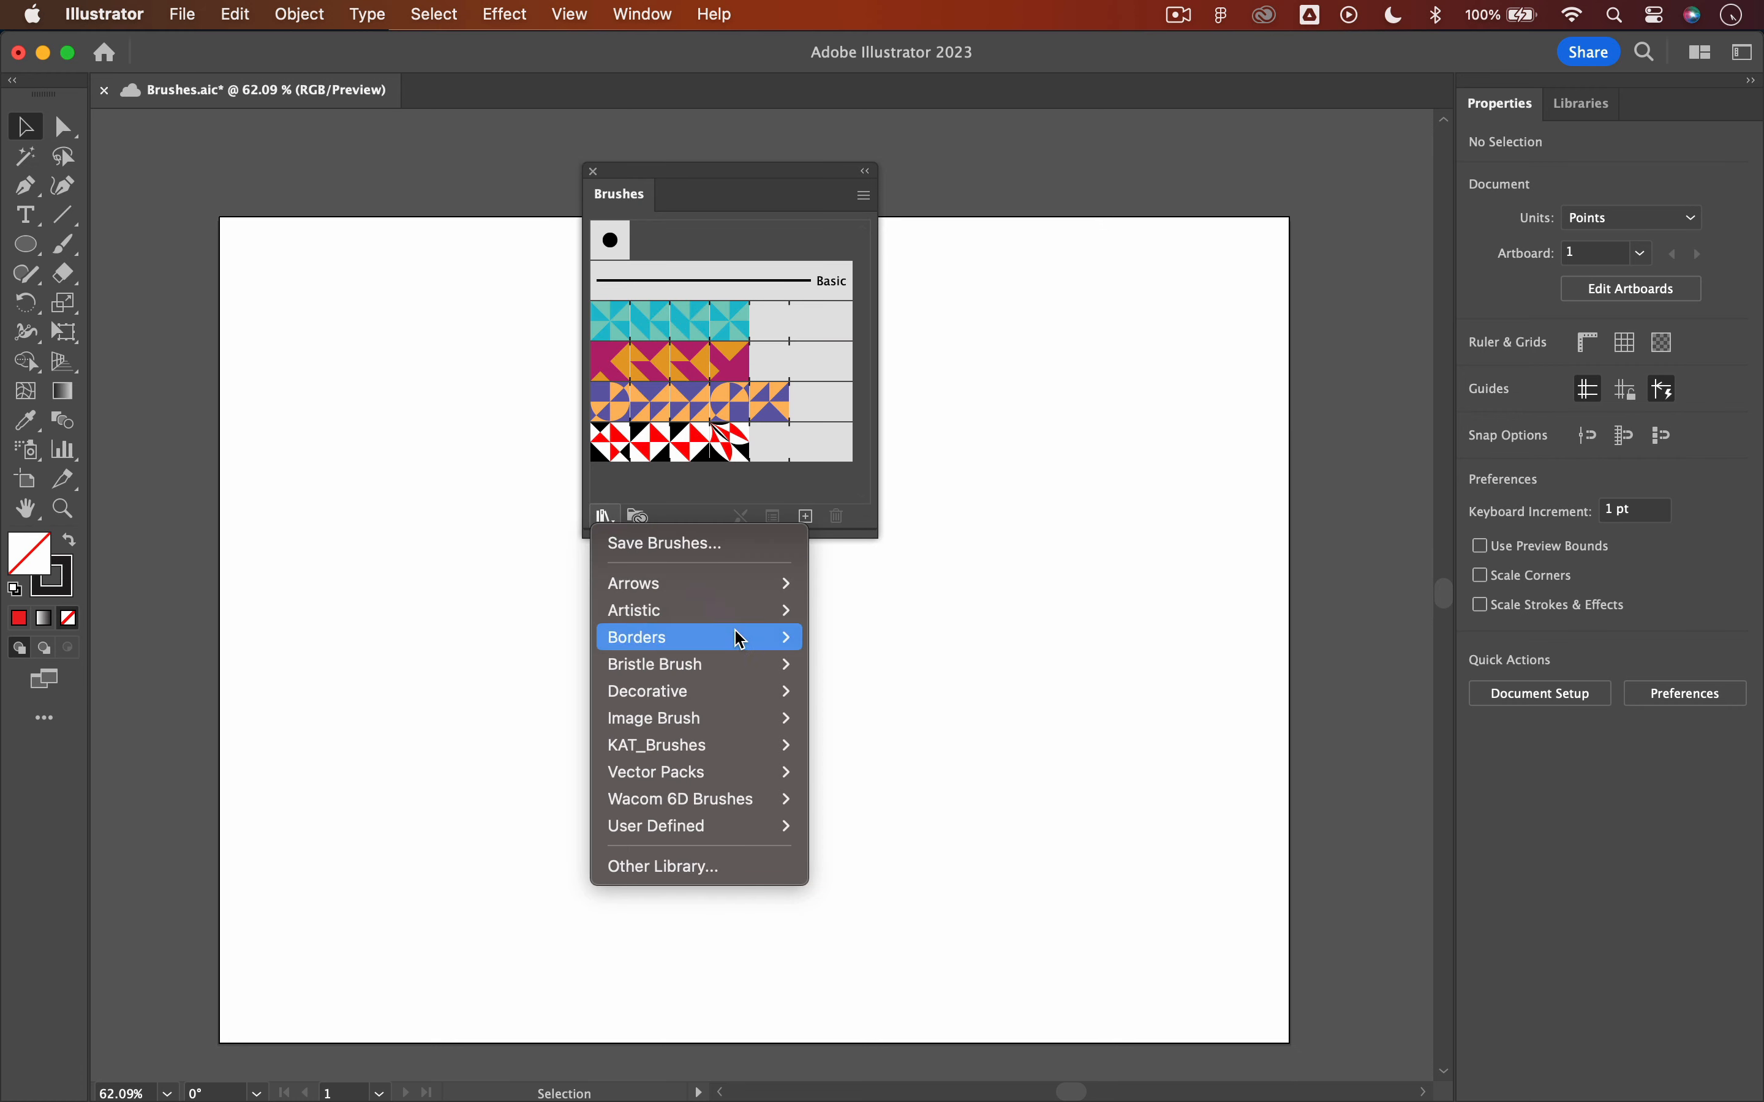
mouse_move(740, 827)
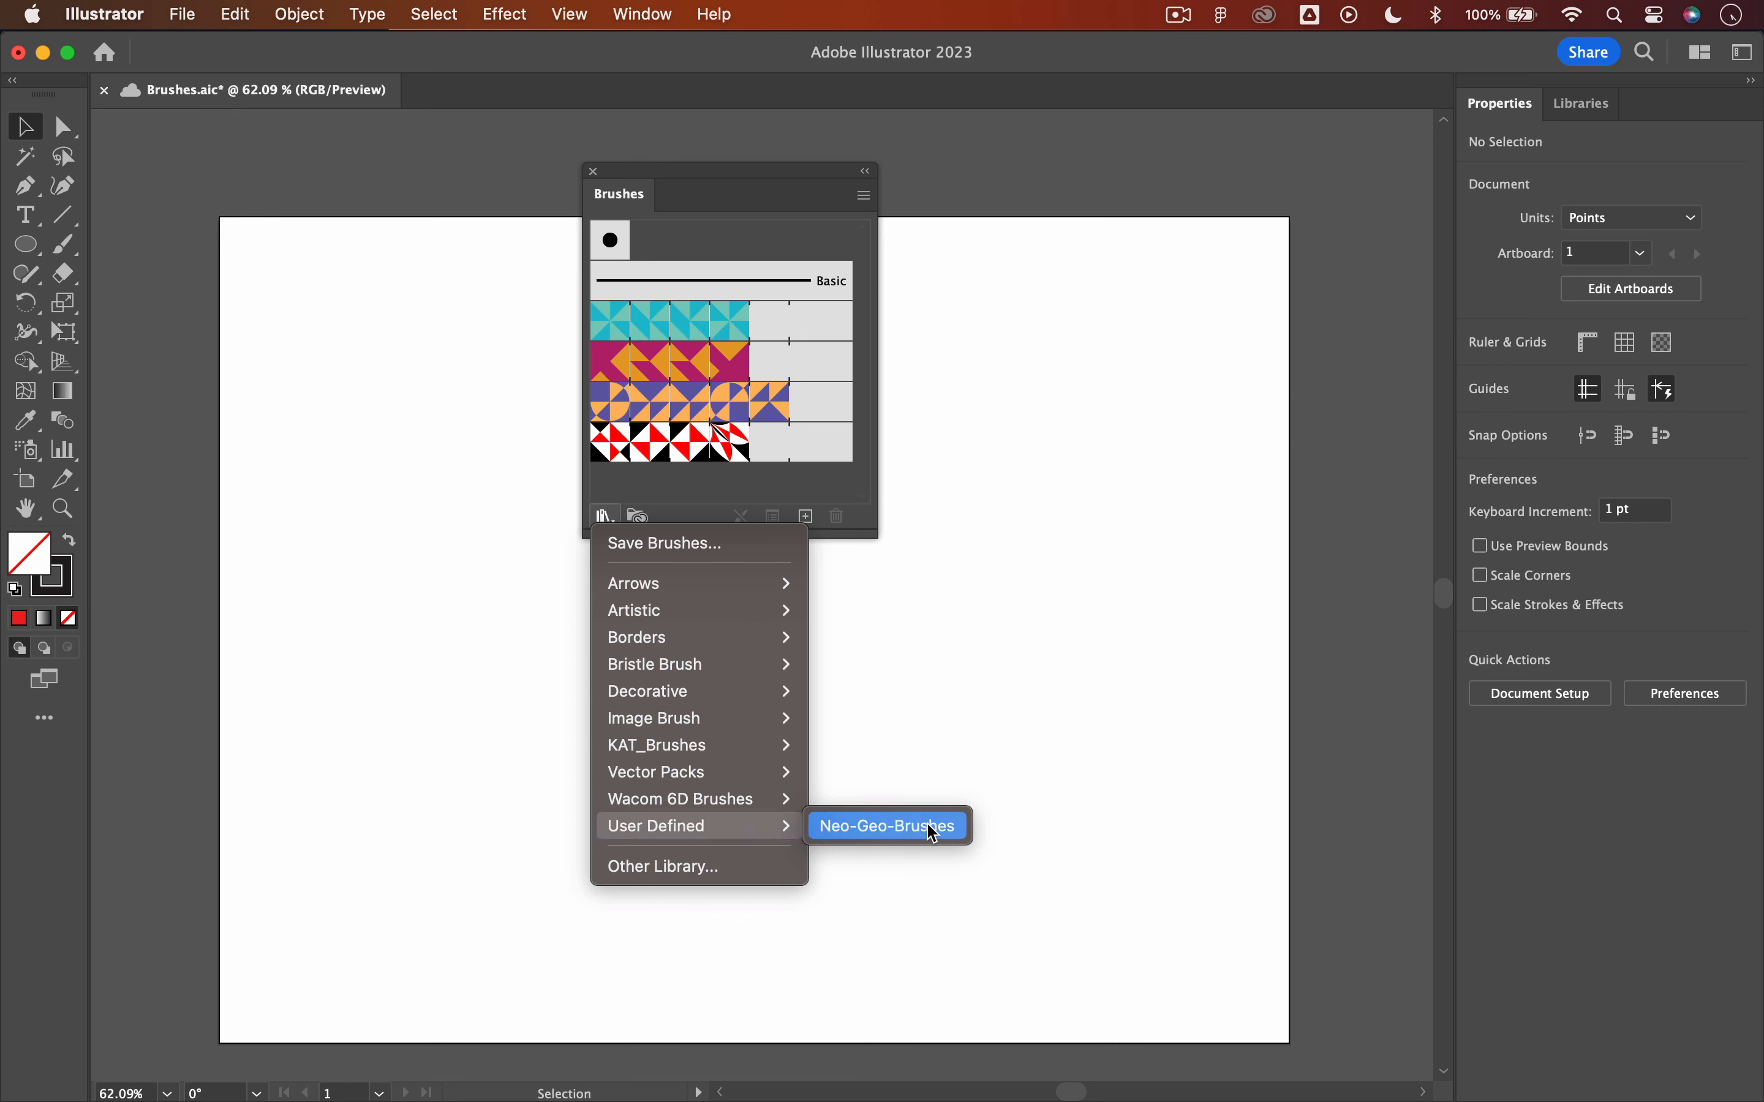
click(1063, 569)
Load the Inker_Brushes.ai brush library from the Desktop, then place its panel beside the Brushes panel and enlarge it
click(604, 516)
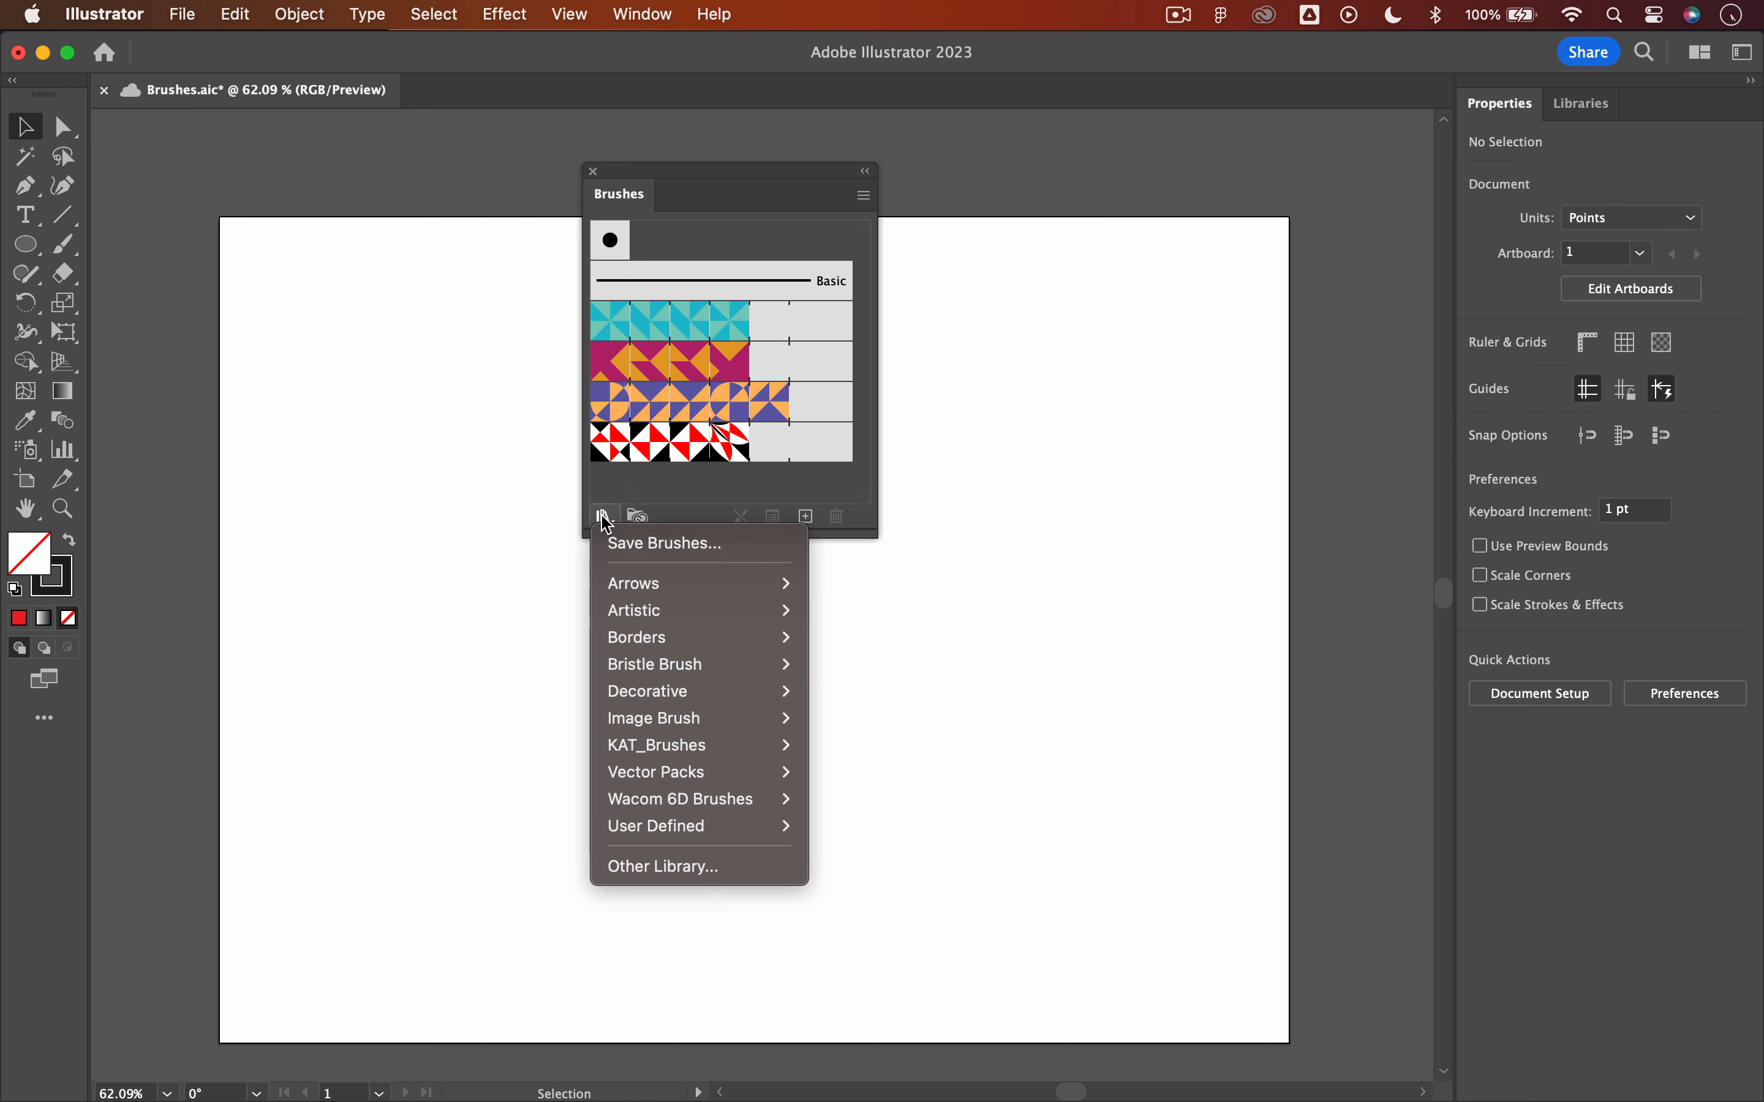
click(678, 871)
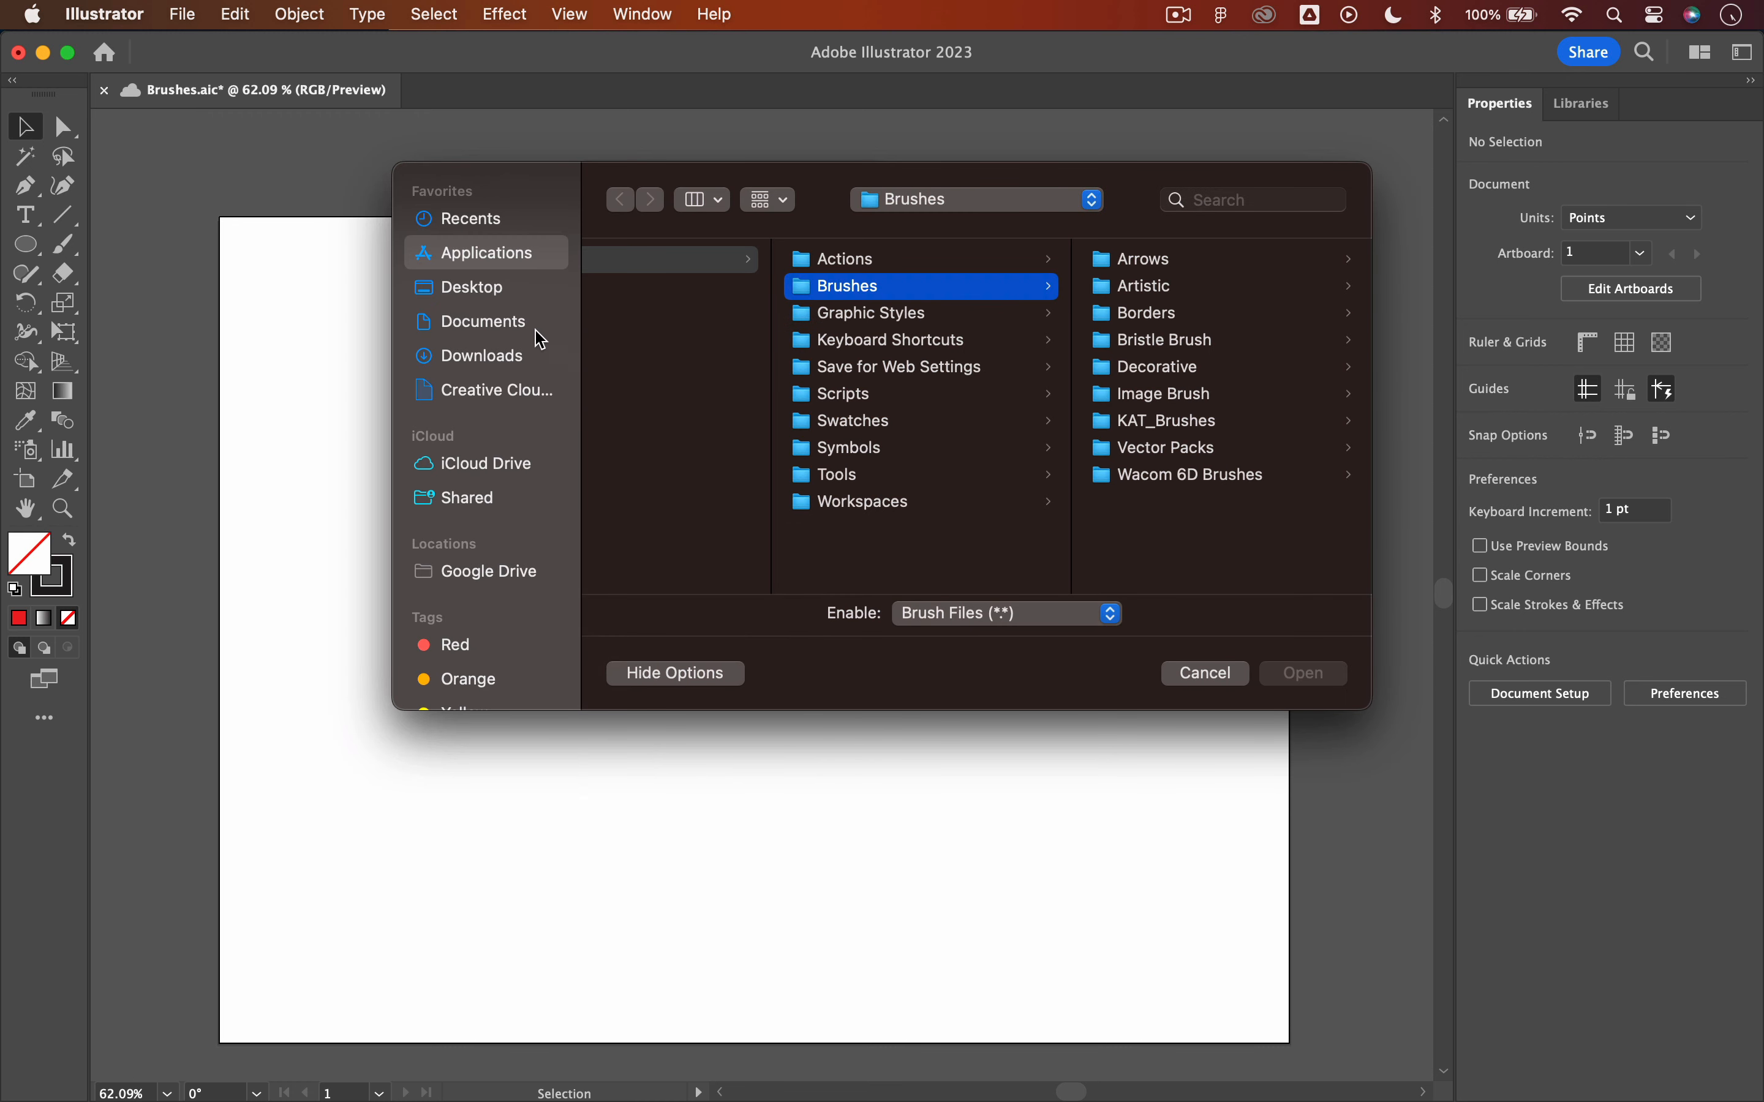
click(467, 288)
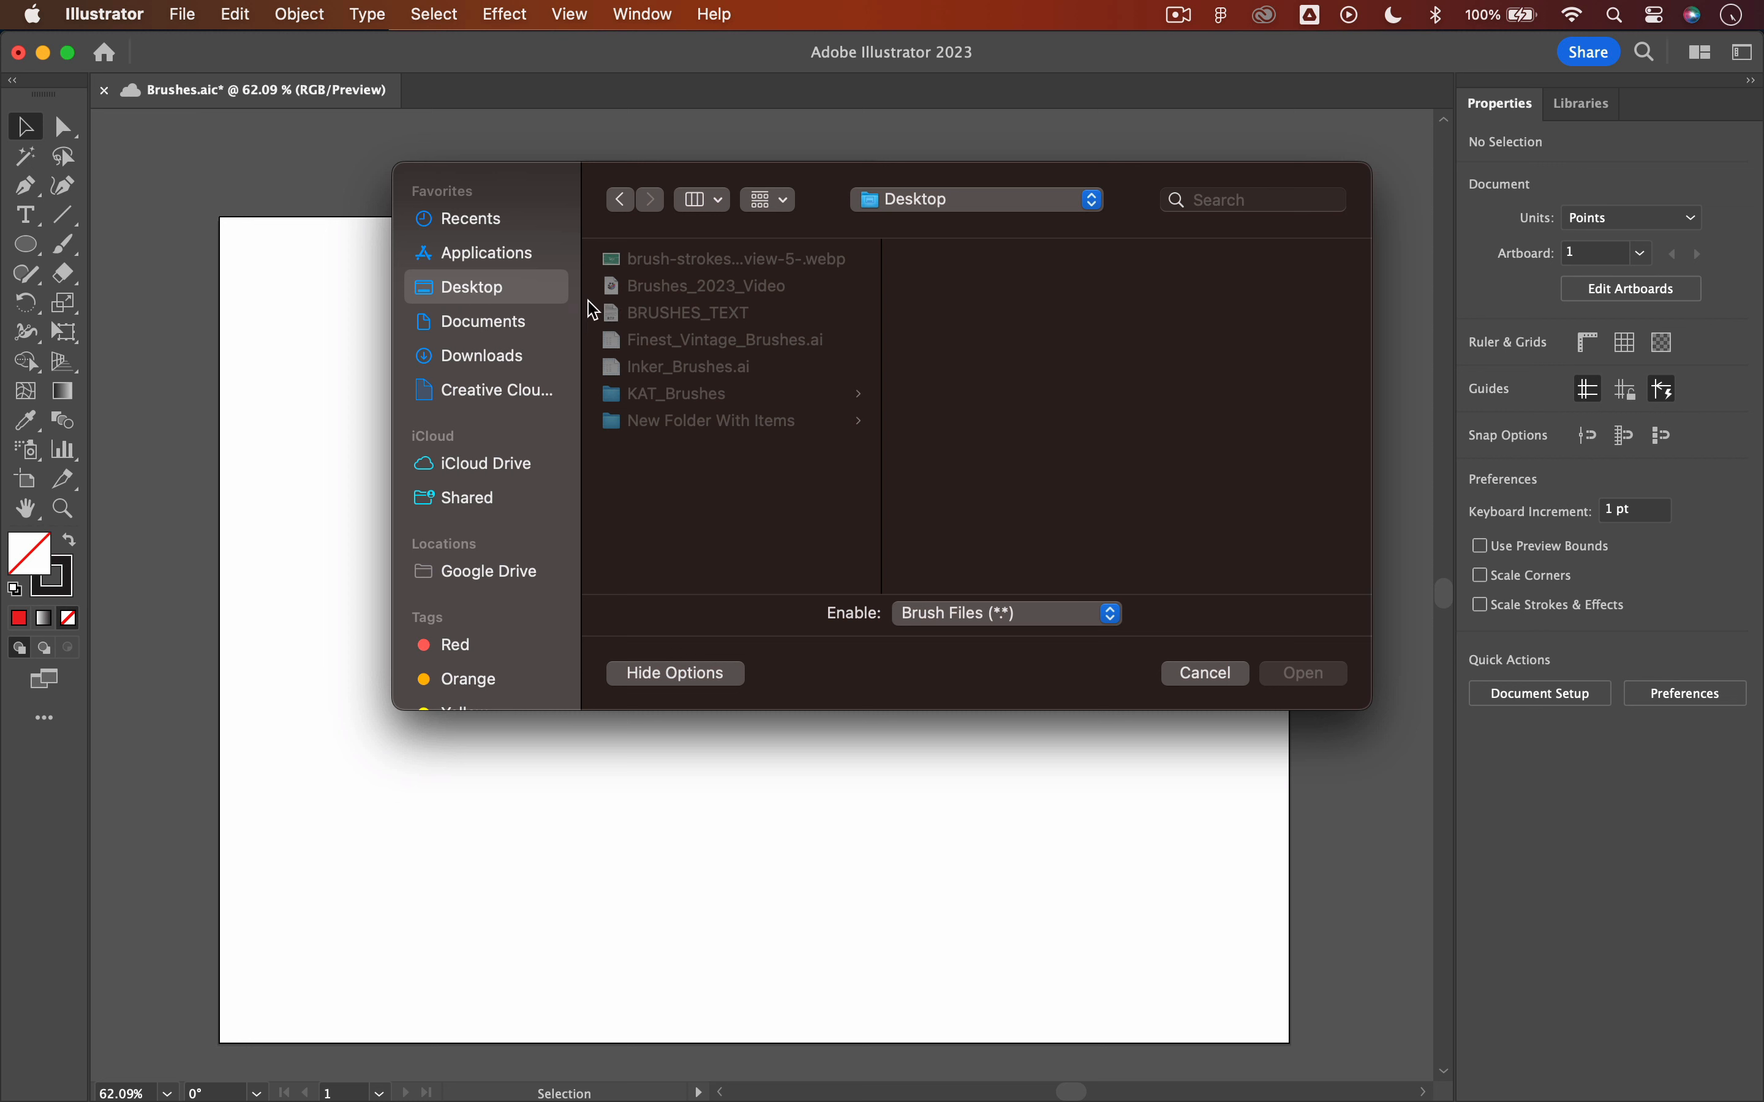
click(691, 368)
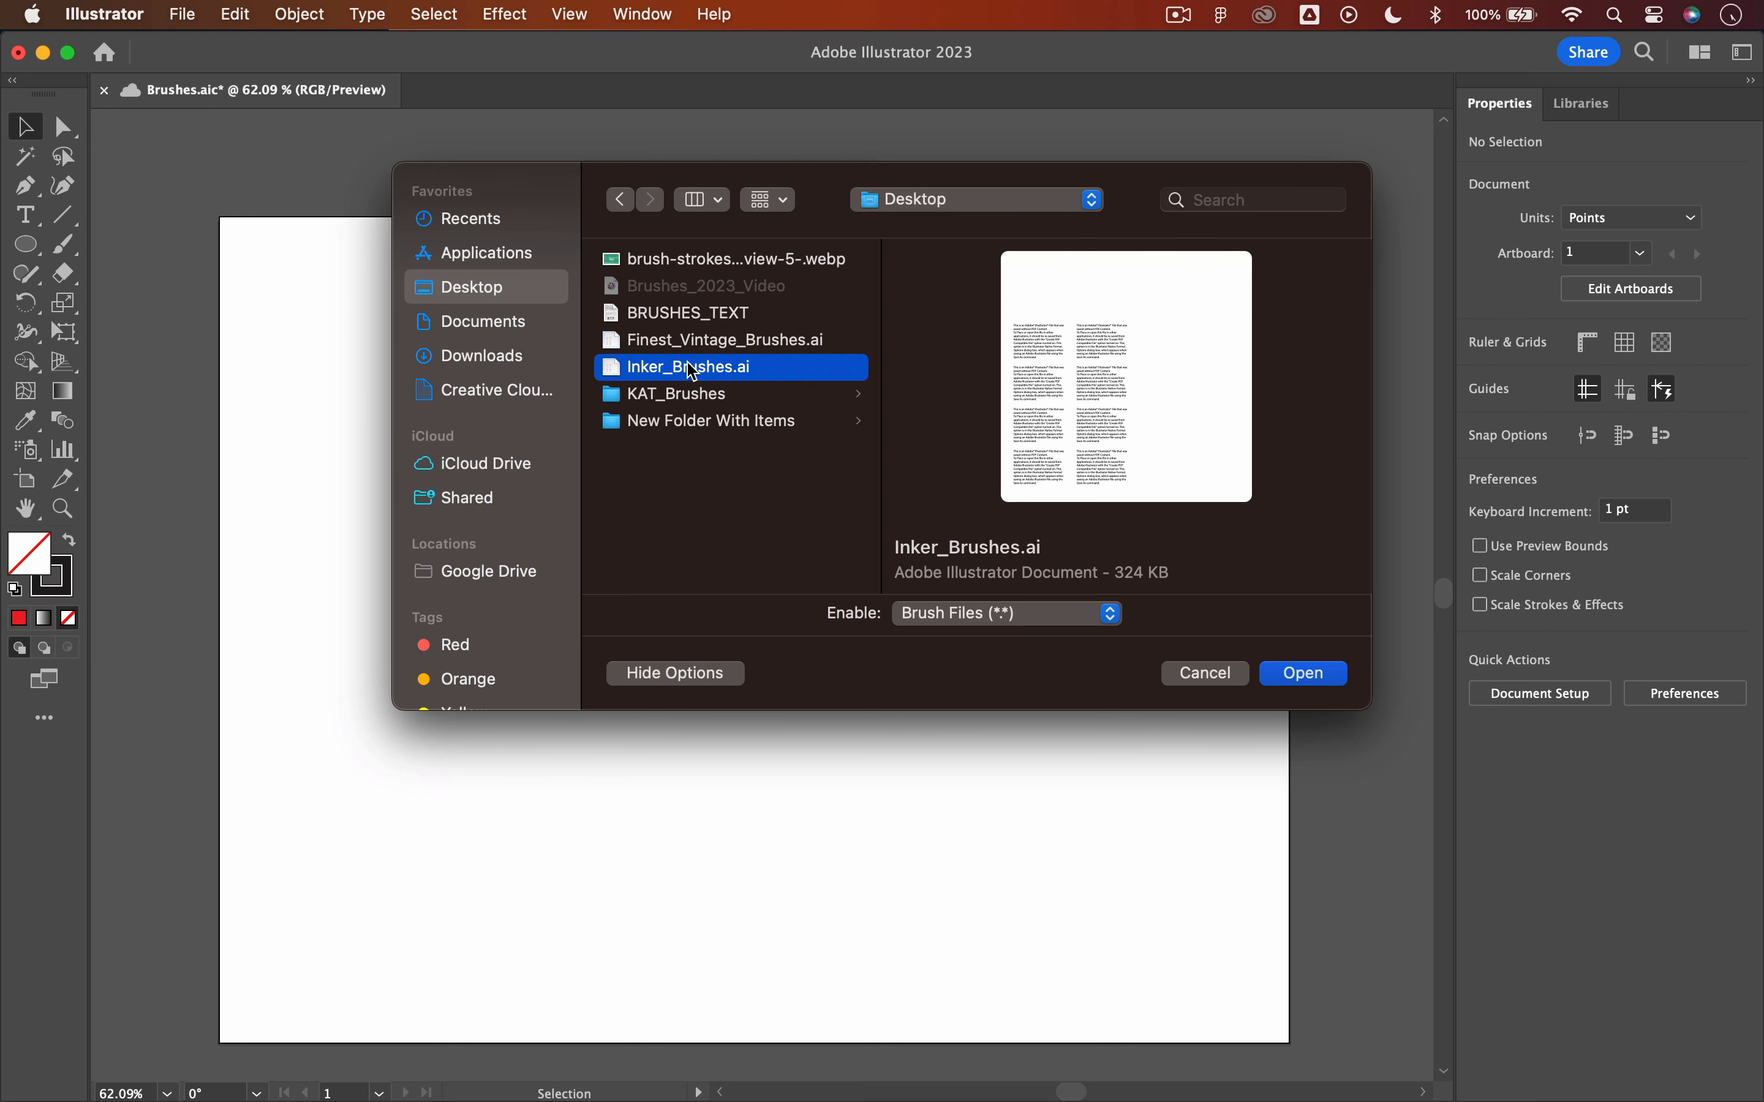
click(1316, 674)
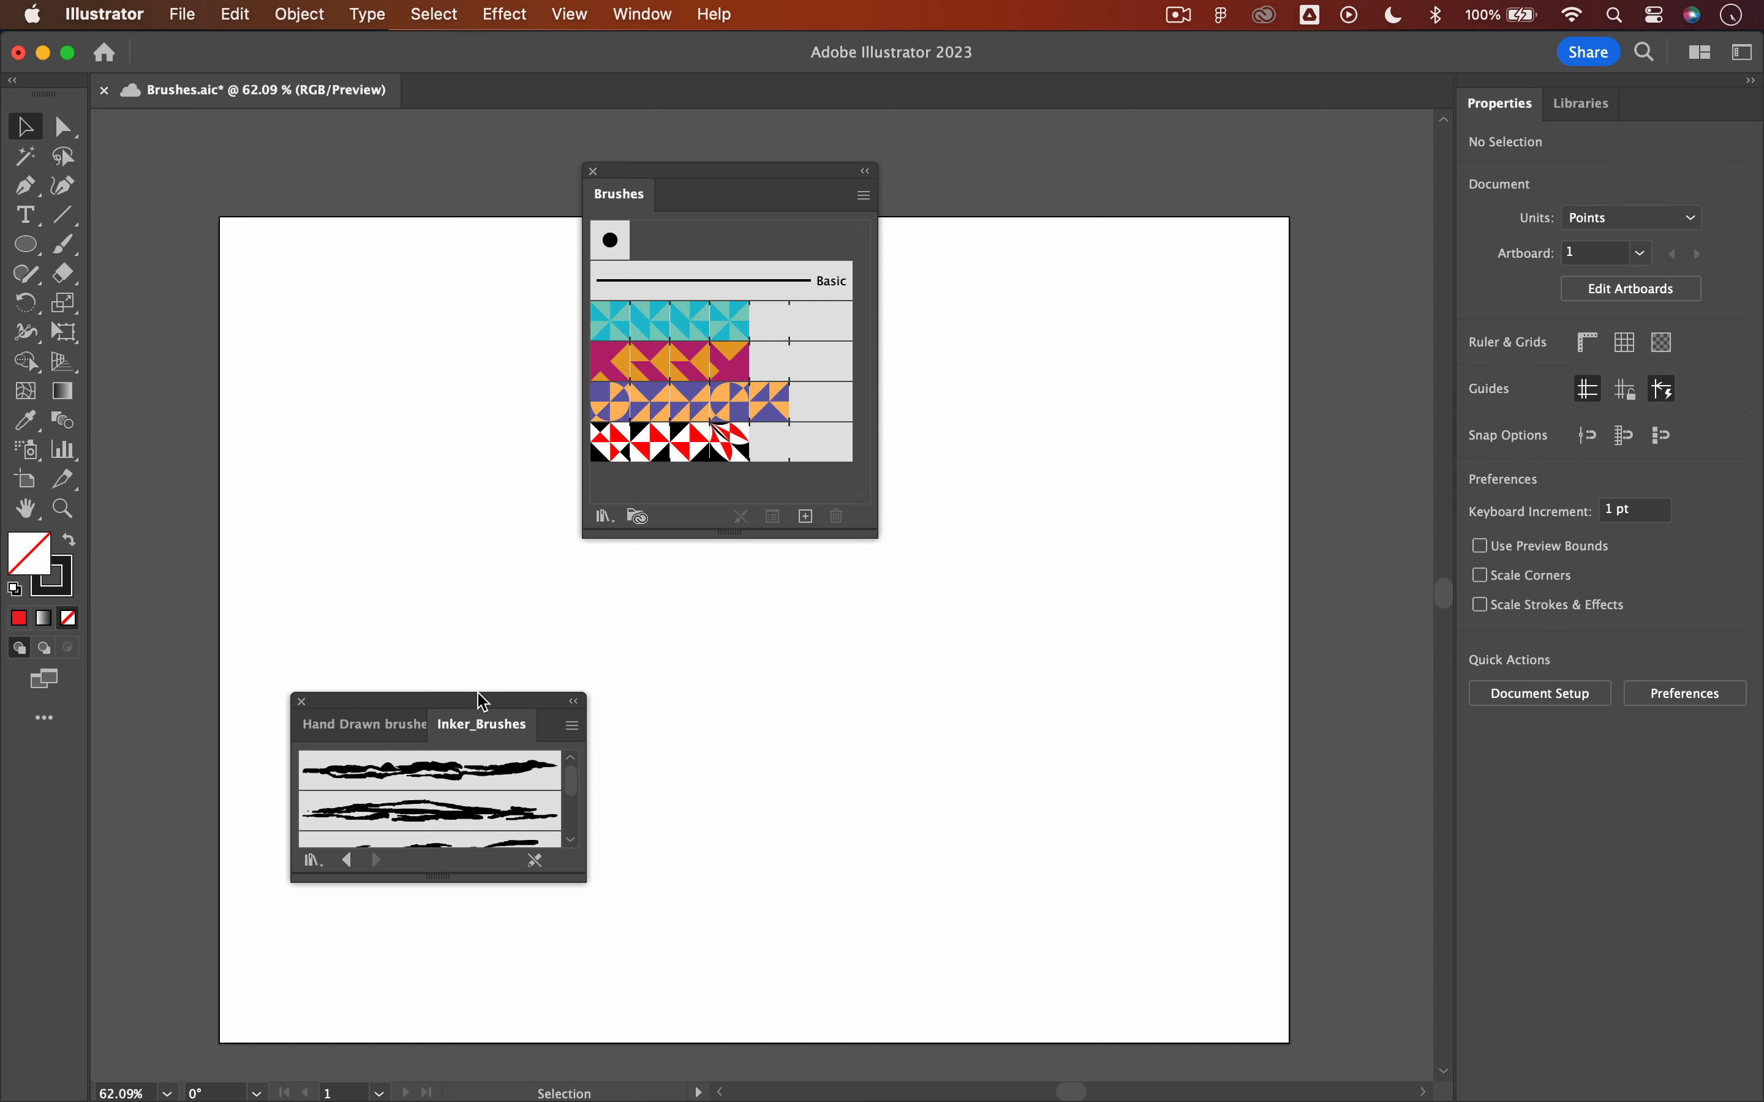
drag(479, 701, 419, 381)
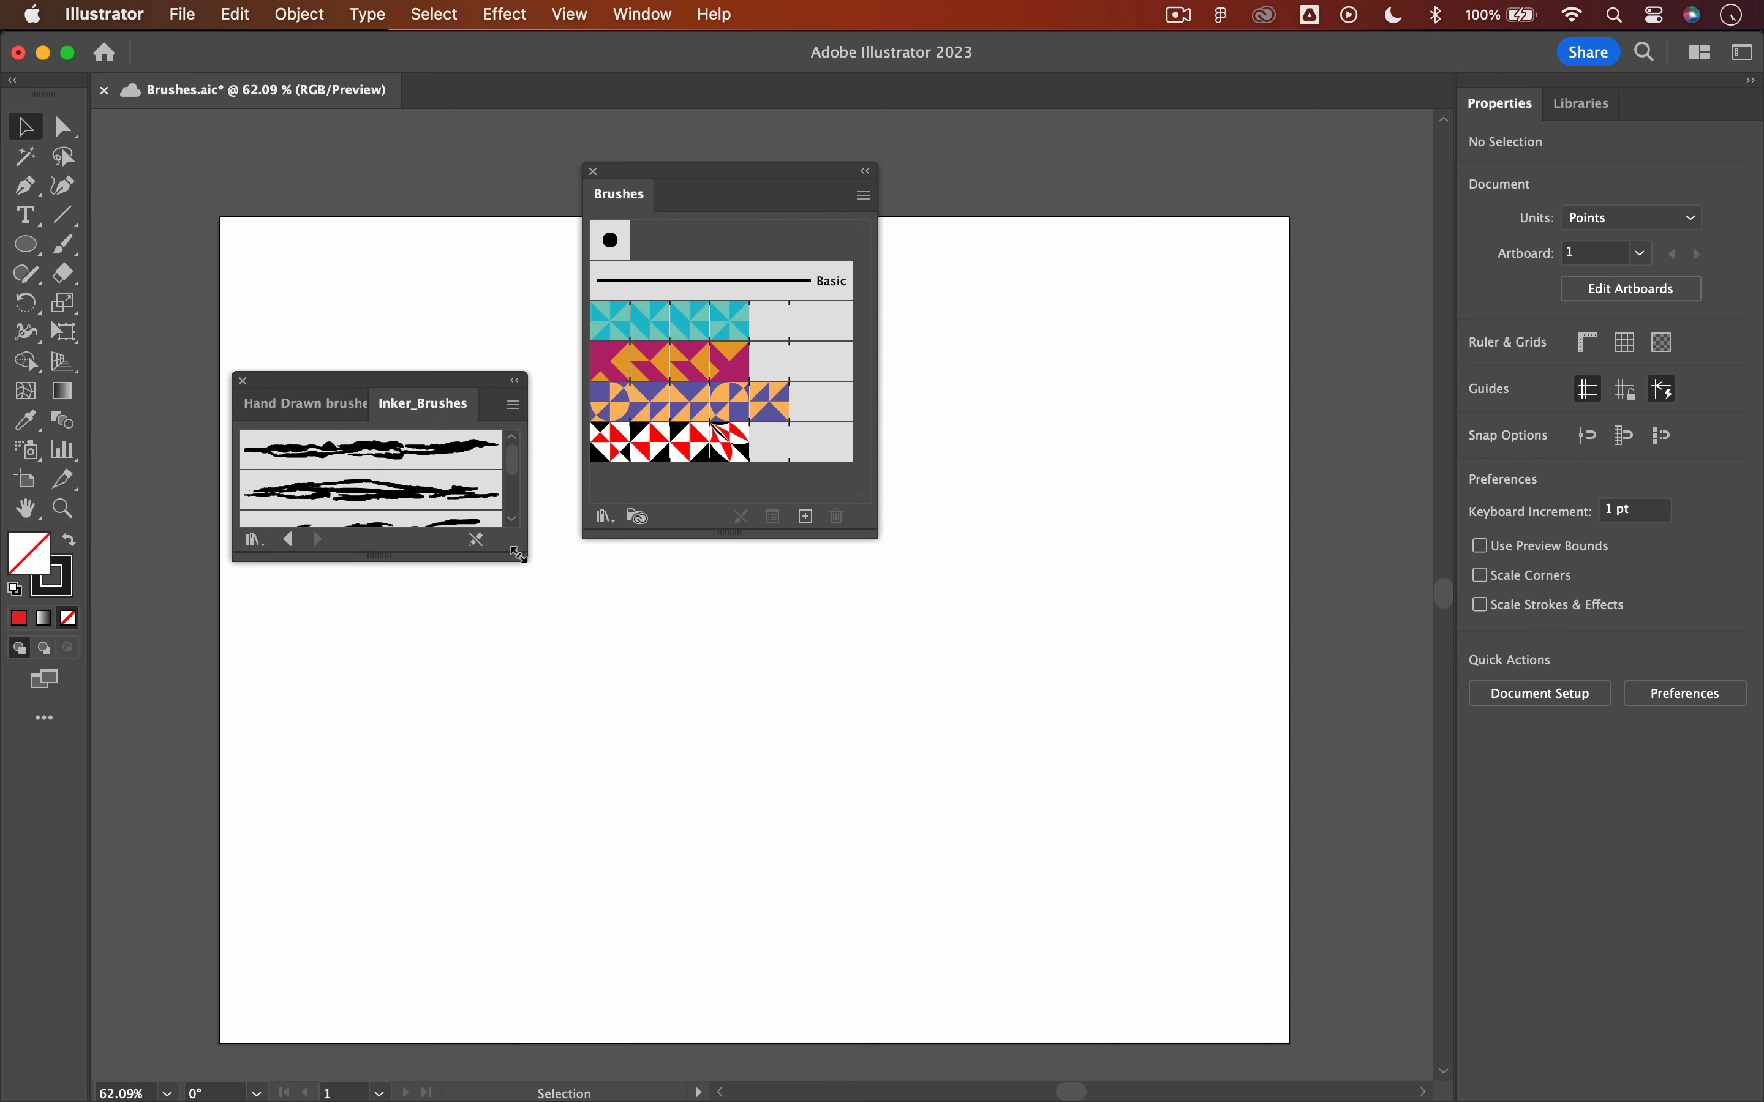
drag(532, 563, 474, 911)
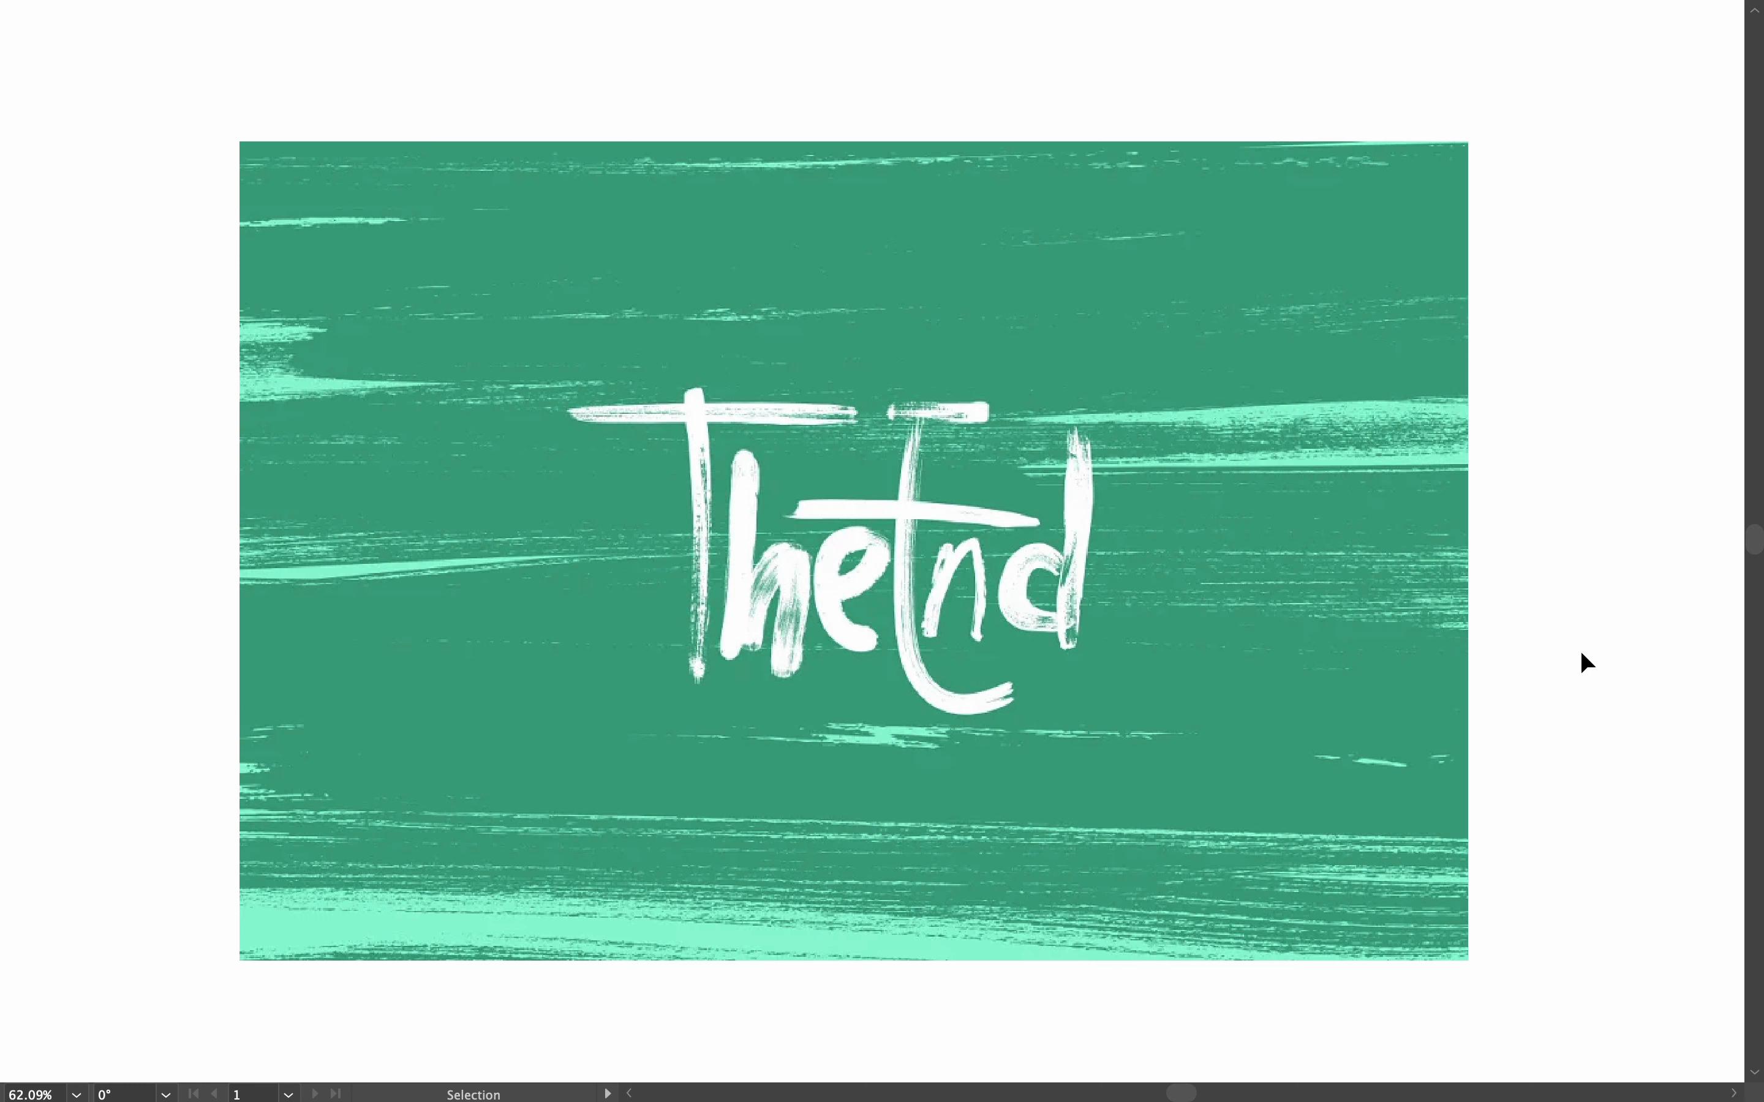